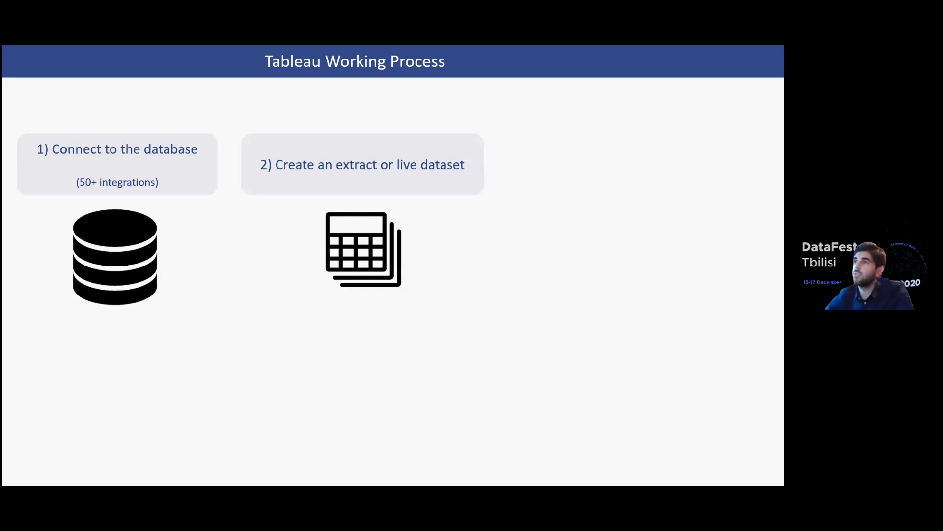
{"action": "key", "text": "Right"}
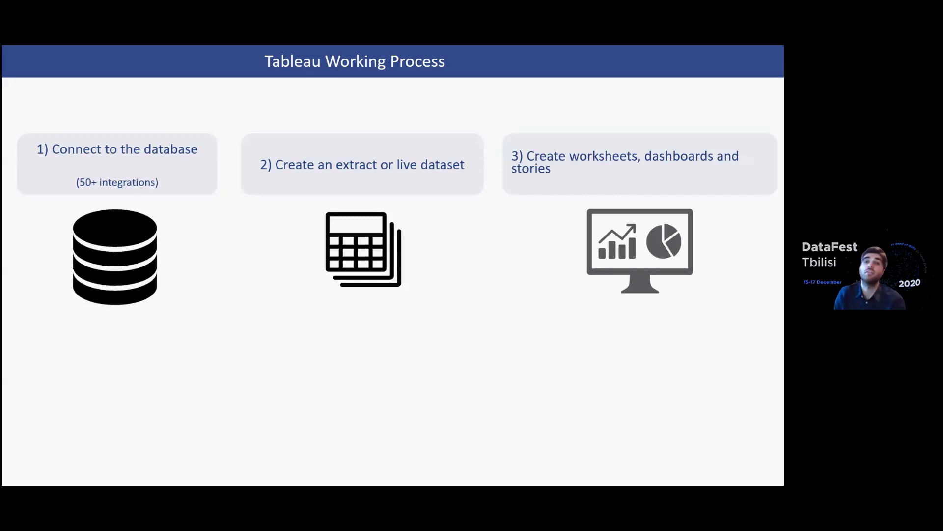
{"action": "key", "text": "Right"}
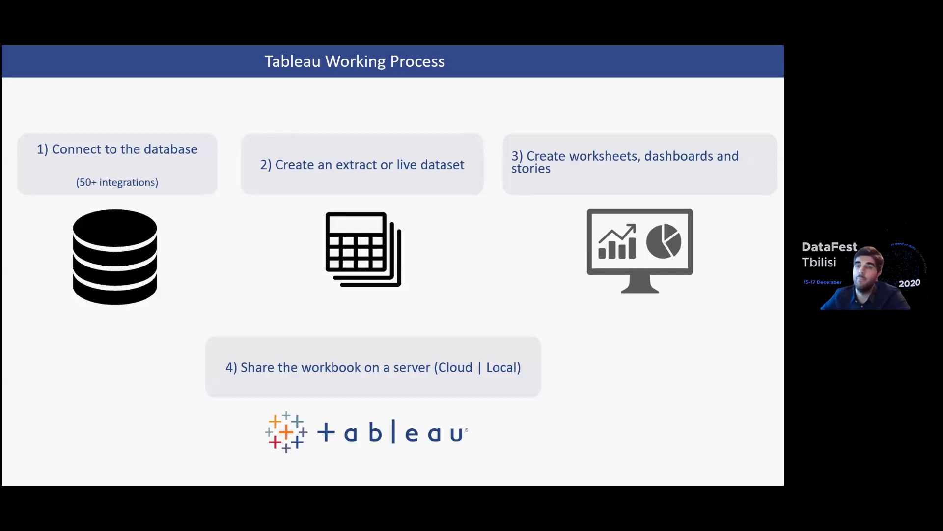
{"action": "key", "text": "Right"}
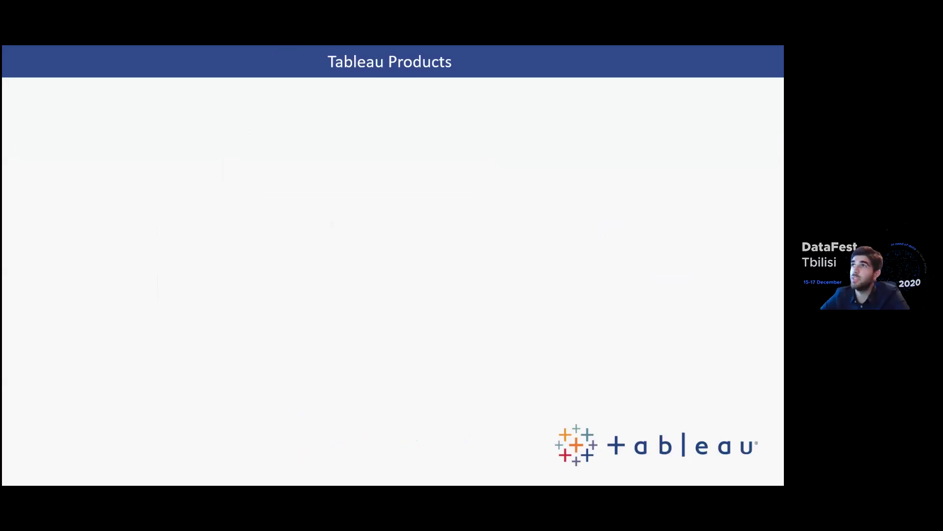
{"action": "key", "text": "Right"}
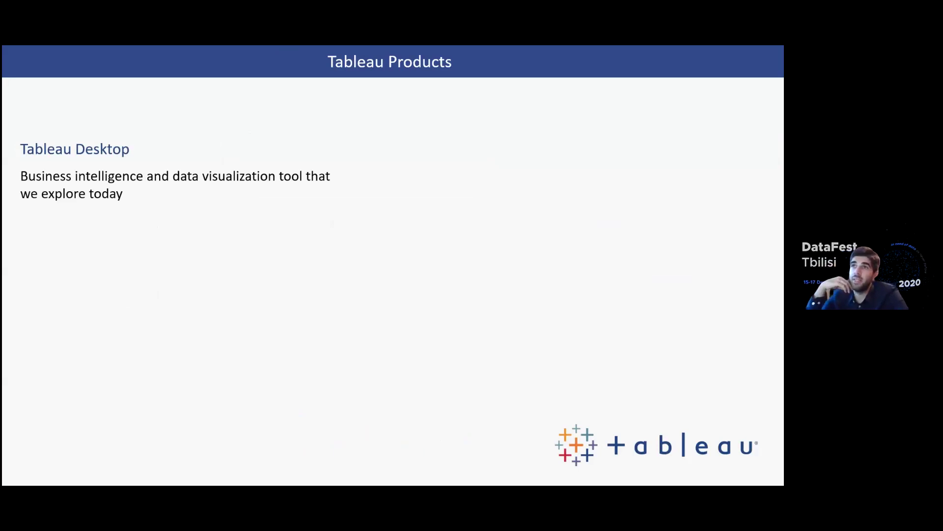
{"action": "key", "text": "Right"}
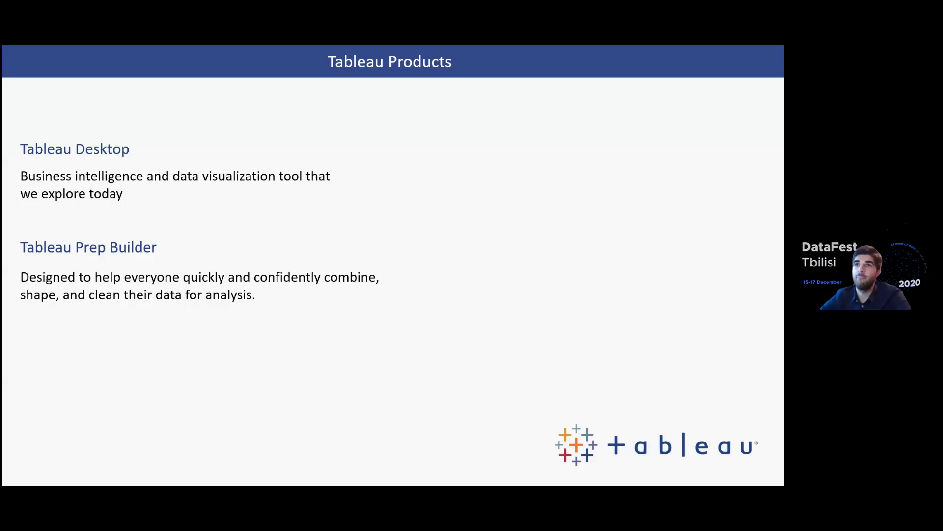
{"action": "key", "text": "Right"}
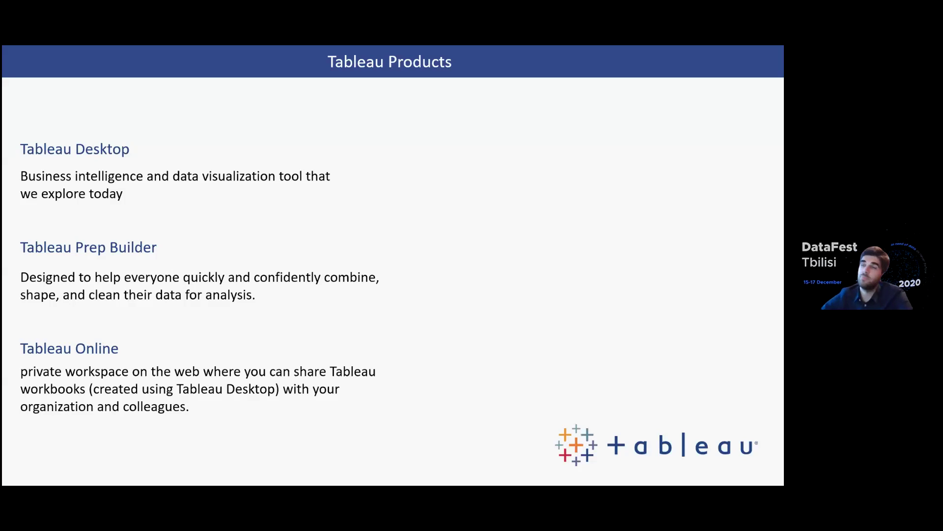
{"action": "key", "text": "Right"}
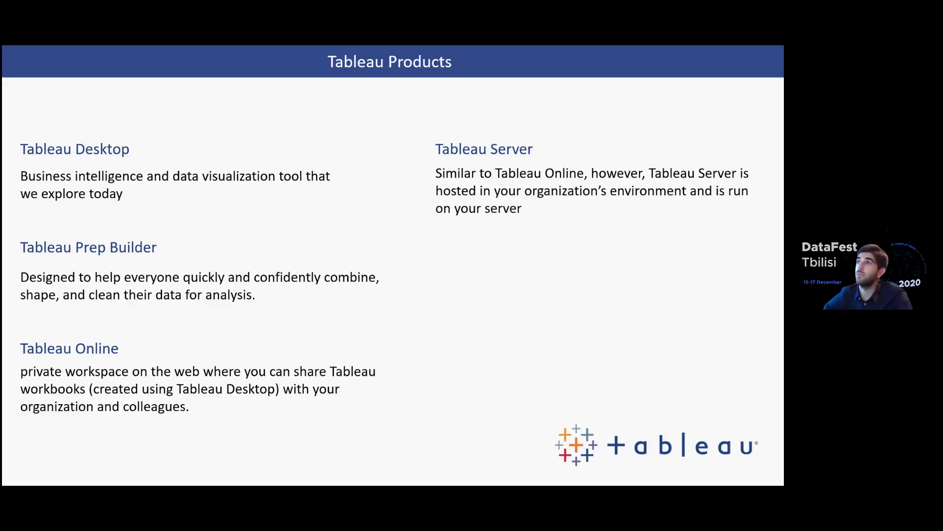
{"action": "key", "text": "Right"}
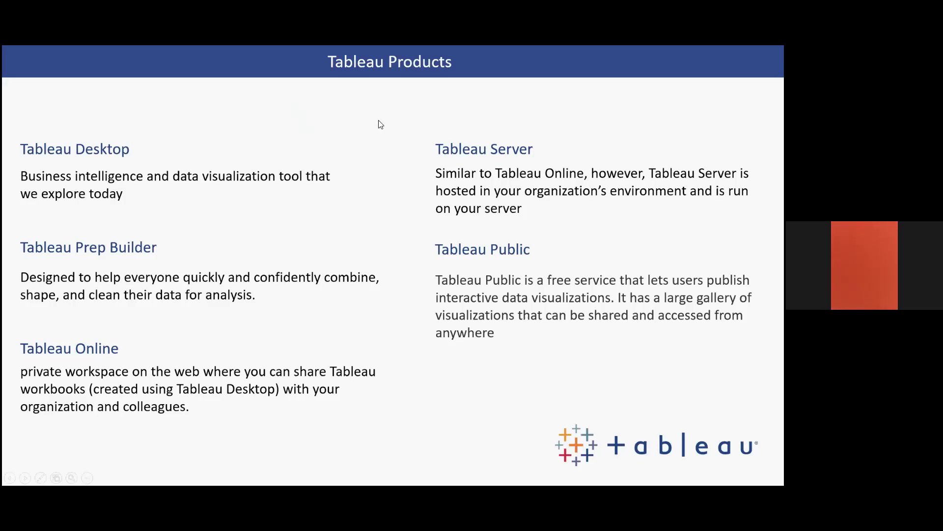
End the slide show, switch to the Tableau Book1 window at full size, and show the full list of server connectors.
{"action": "key", "text": "Escape"}
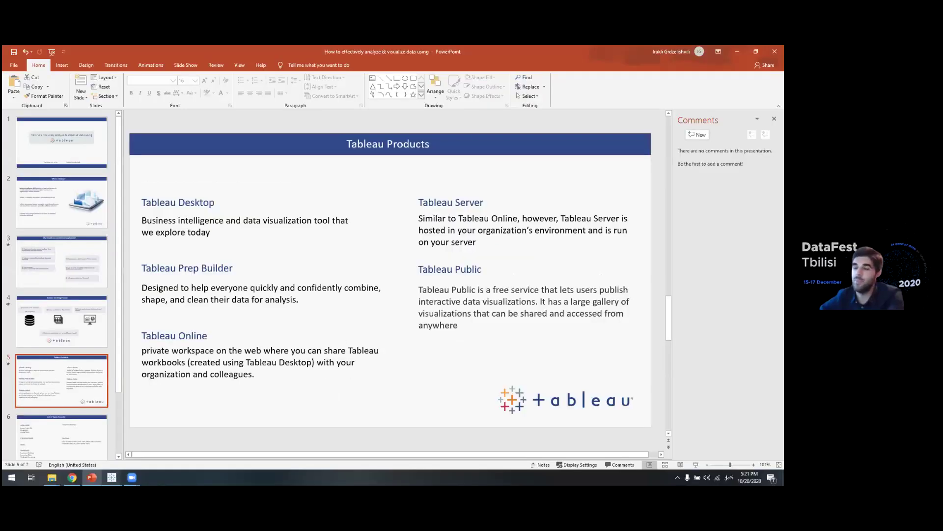
{"action": "mouse_move", "coordinate": [112, 477]}
{"action": "mouse_move", "coordinate": [147, 427]}
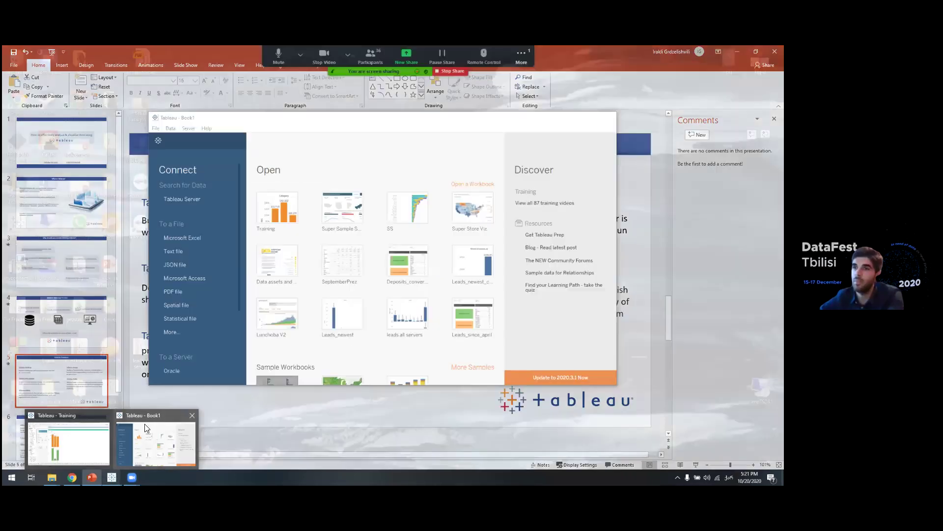
{"action": "left_click", "coordinate": [180, 375]}
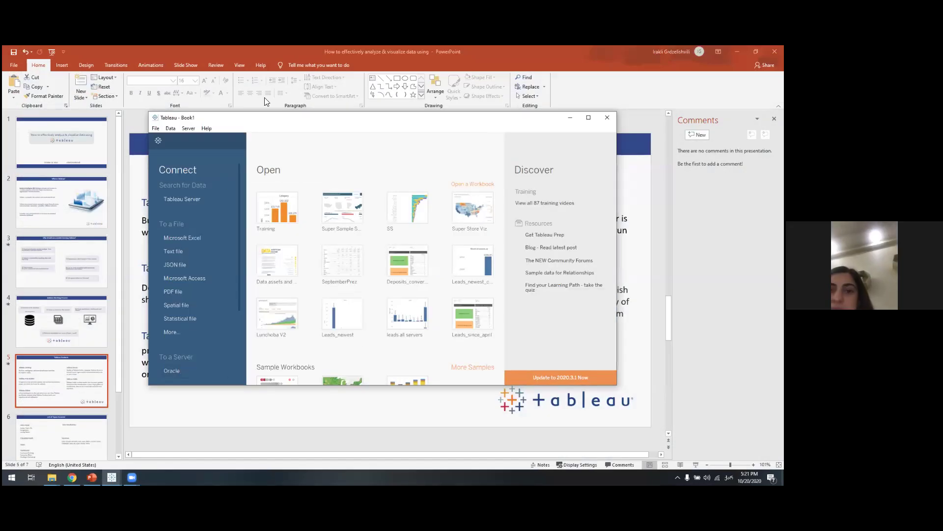
{"action": "key", "text": "super+Up"}
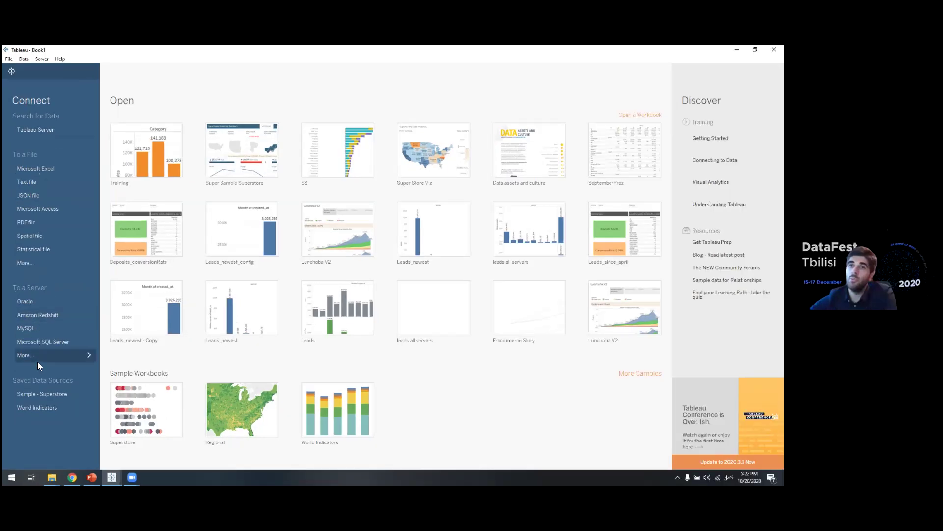
{"action": "left_click", "coordinate": [38, 362]}
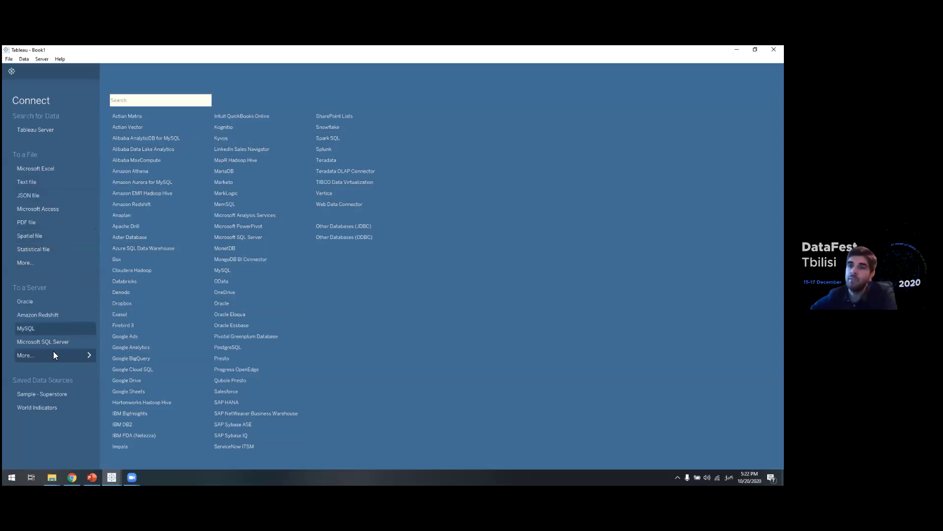
Connect to the Microsoft Excel file Sample - Superstore in the Tableau_training_20OCT2020 folder.
{"action": "left_click", "coordinate": [61, 171]}
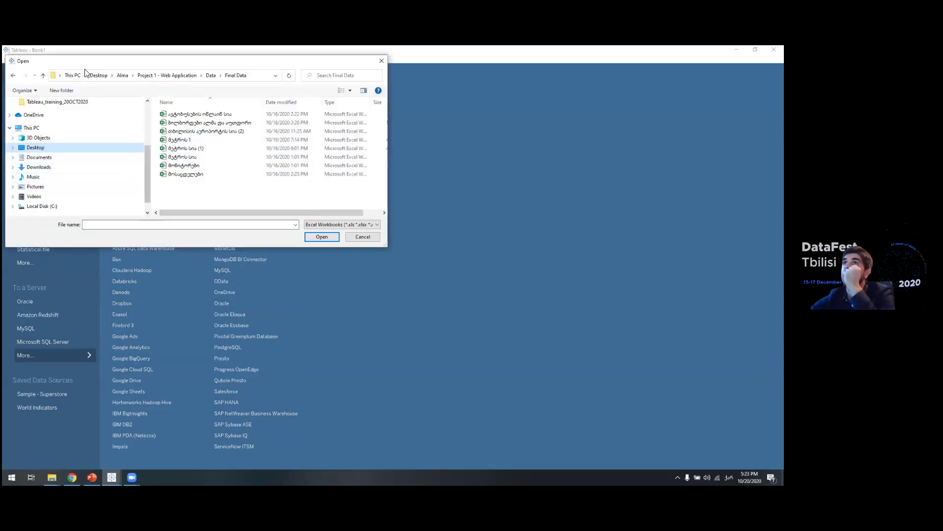
{"action": "left_click", "coordinate": [91, 77]}
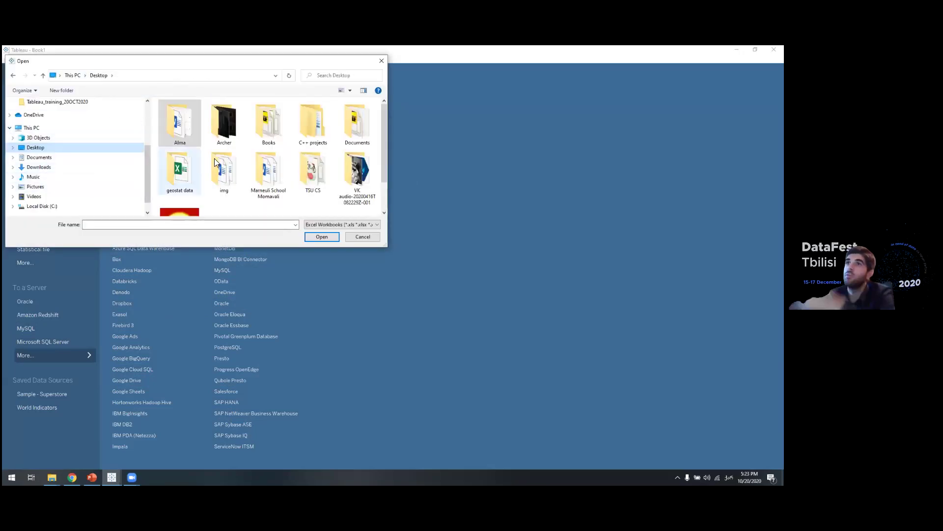
{"action": "left_click", "coordinate": [51, 161]}
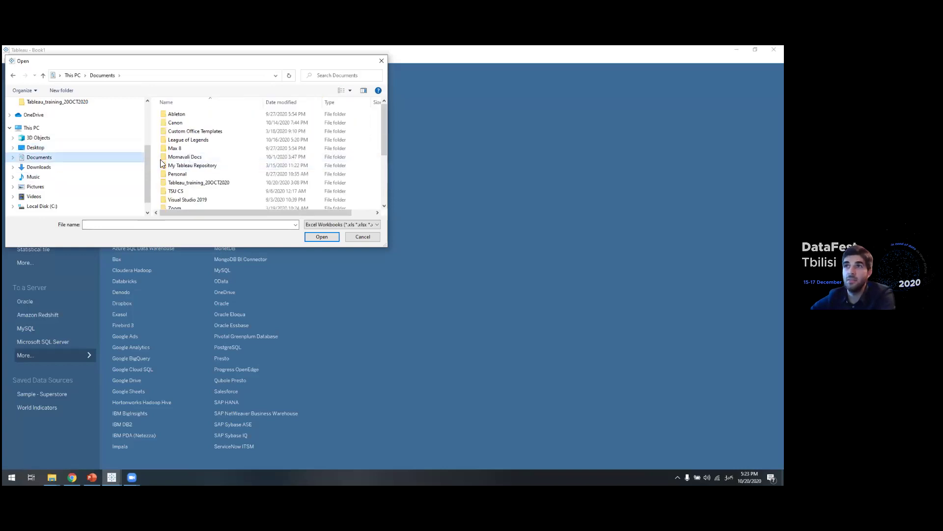
{"action": "scroll", "coordinate": [81, 155], "scroll_direction": "up", "scroll_amount": 3}
{"action": "left_click", "coordinate": [77, 160]}
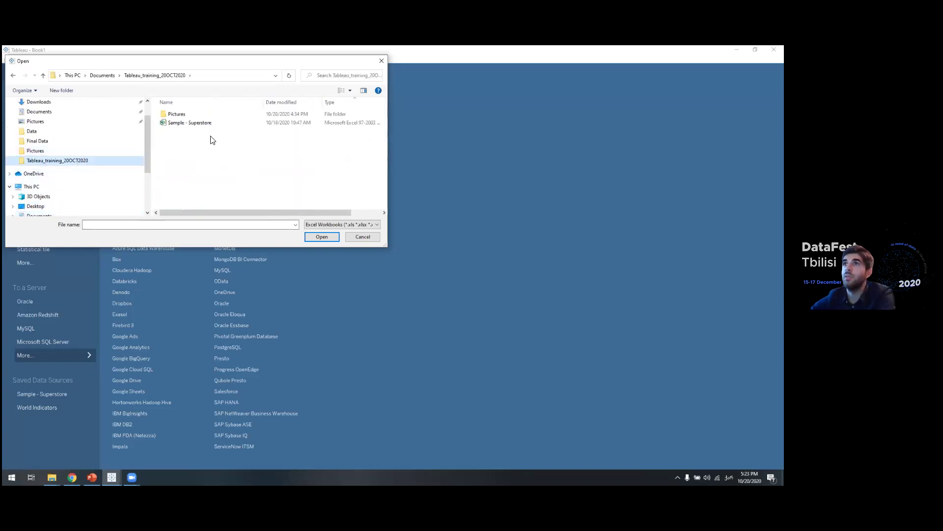
{"action": "left_click", "coordinate": [197, 123]}
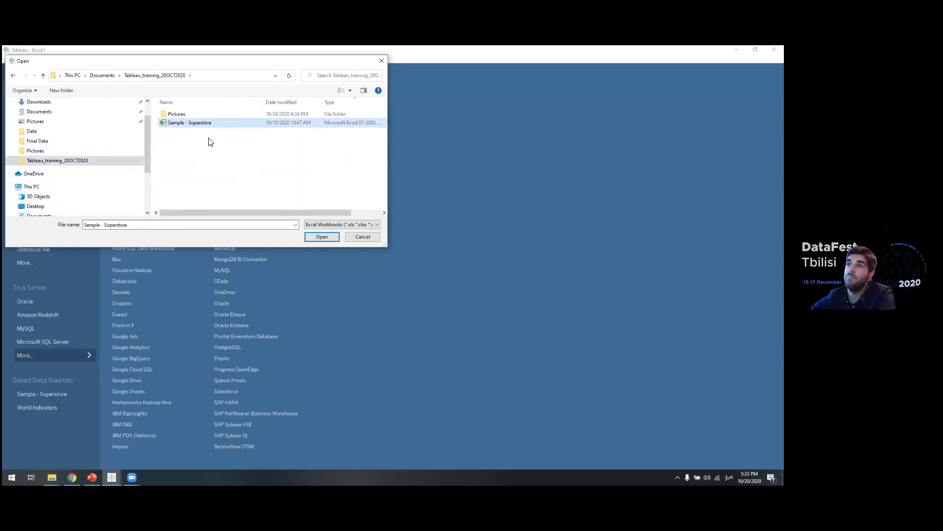
{"action": "left_click", "coordinate": [320, 236]}
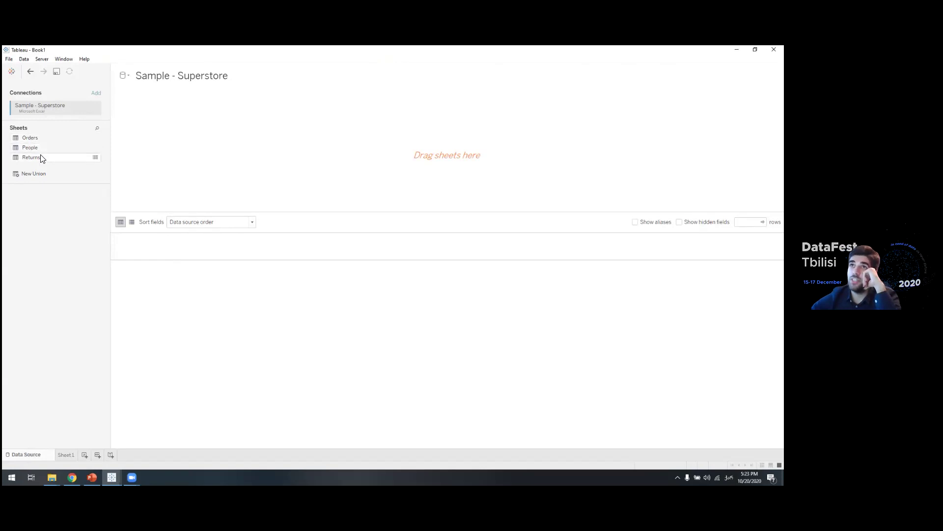
Add the Orders sheet to the data source canvas and look through all columns of its data preview.
{"action": "double_click", "coordinate": [15, 136]}
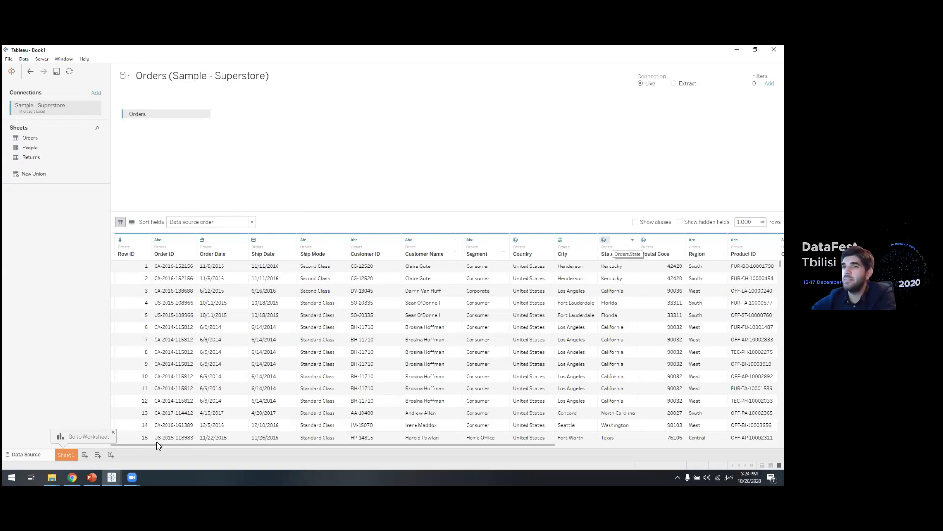
{"action": "left_click_drag", "start_coordinate": [214, 443], "coordinate": [466, 433]}
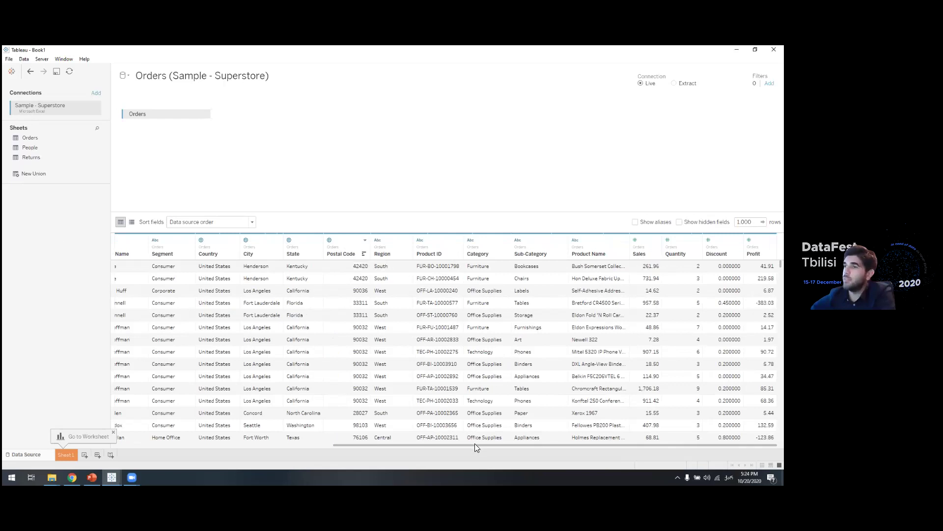
{"action": "left_click_drag", "start_coordinate": [475, 444], "coordinate": [147, 444]}
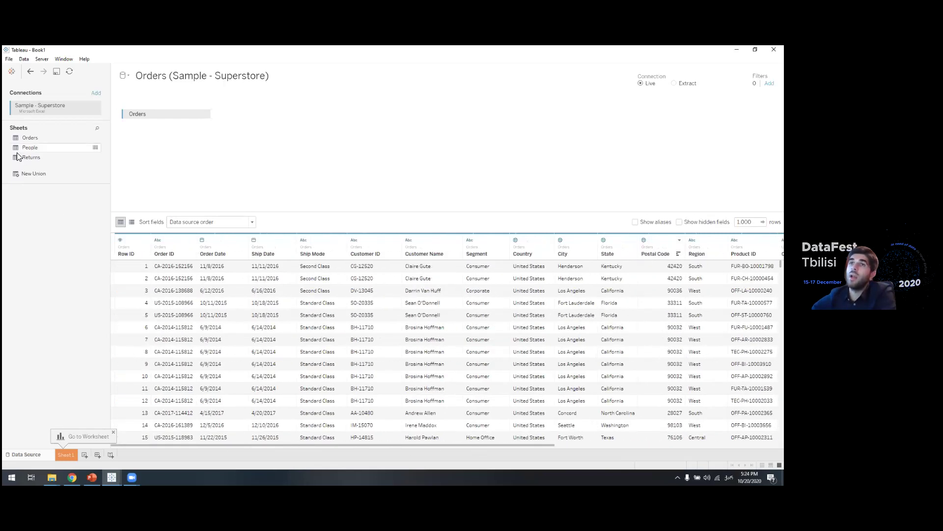
View the data of the People sheet, examining which person belongs to each region, and close the preview.
{"action": "left_click", "coordinate": [95, 147]}
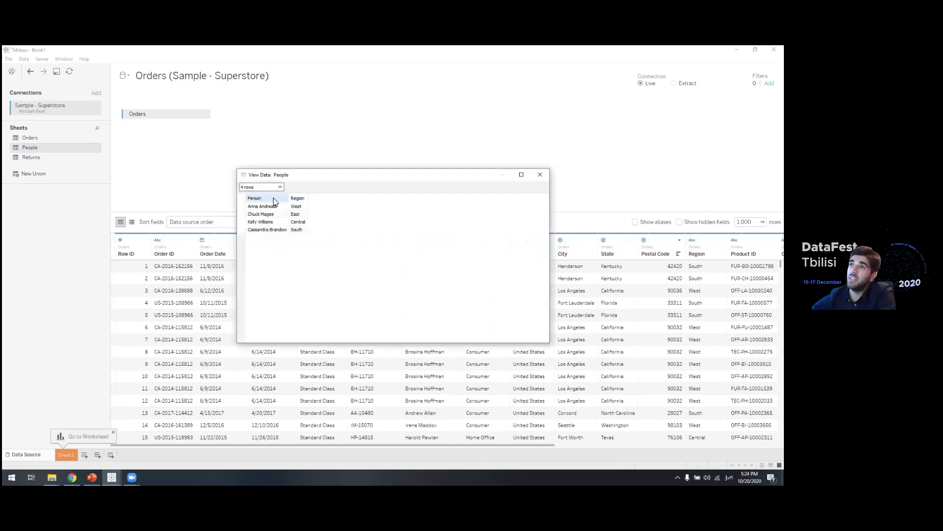
{"action": "left_click", "coordinate": [273, 199]}
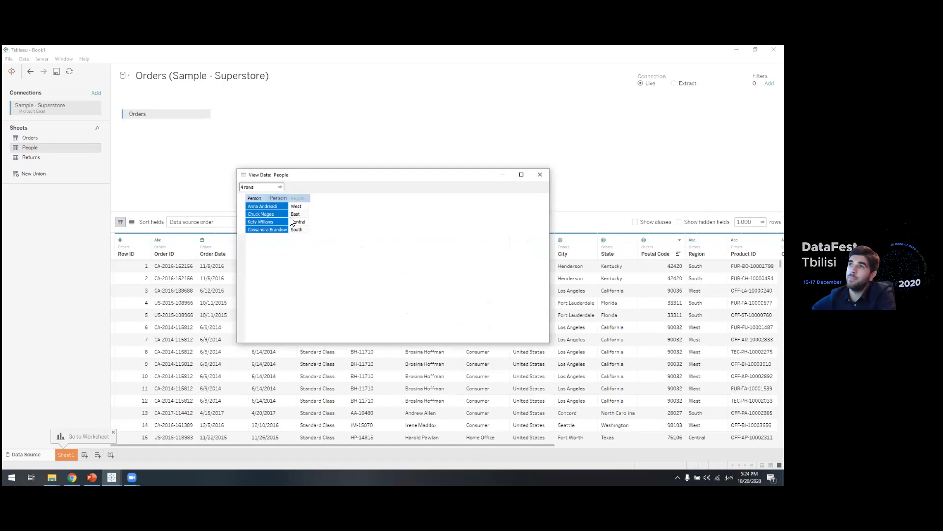
{"action": "left_click_drag", "start_coordinate": [298, 207], "coordinate": [299, 230]}
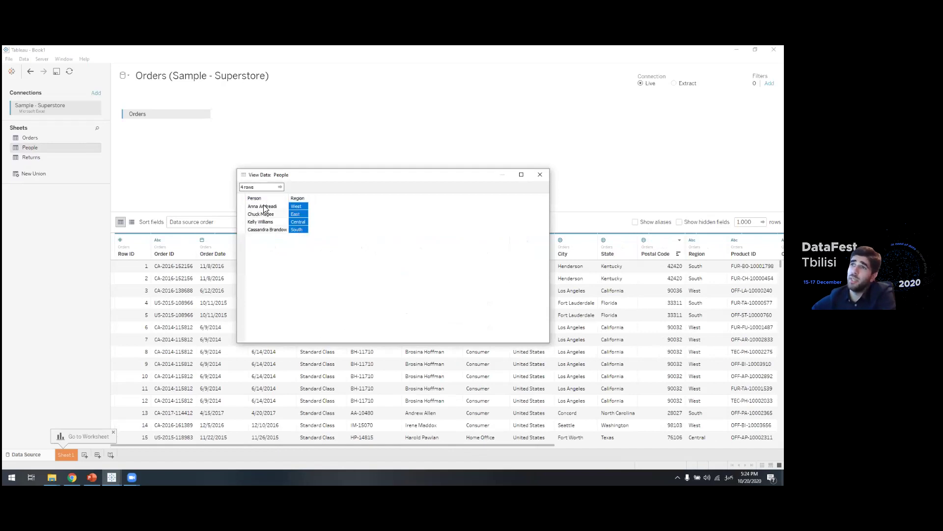
{"action": "left_click", "coordinate": [297, 222]}
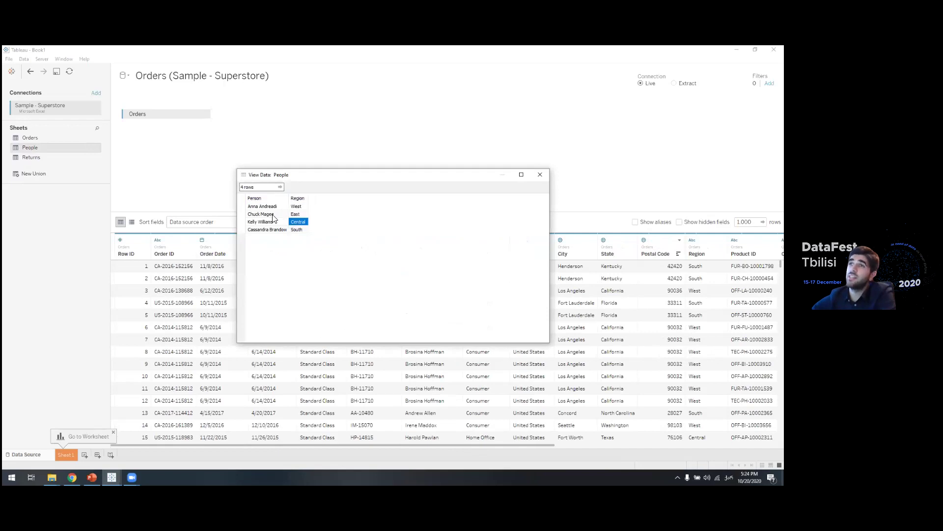
{"action": "left_click_drag", "start_coordinate": [297, 207], "coordinate": [277, 229]}
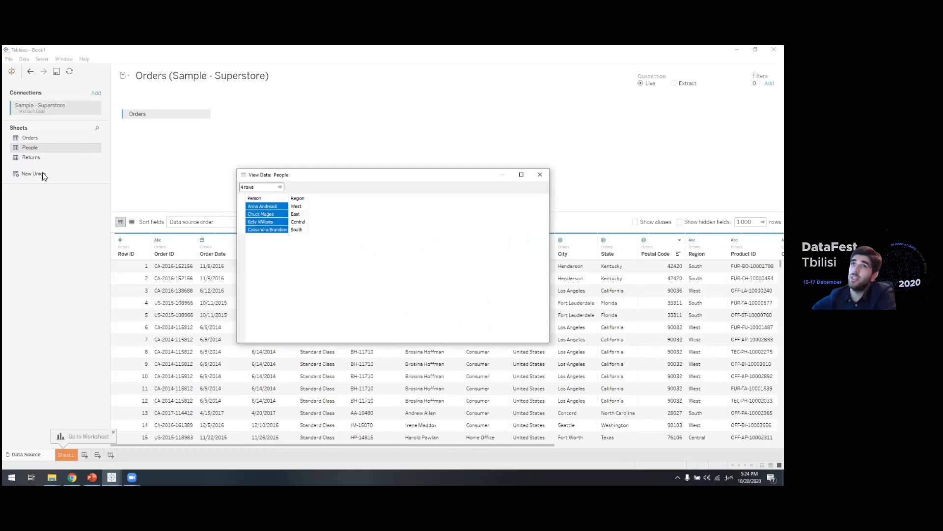
{"action": "left_click", "coordinate": [540, 174]}
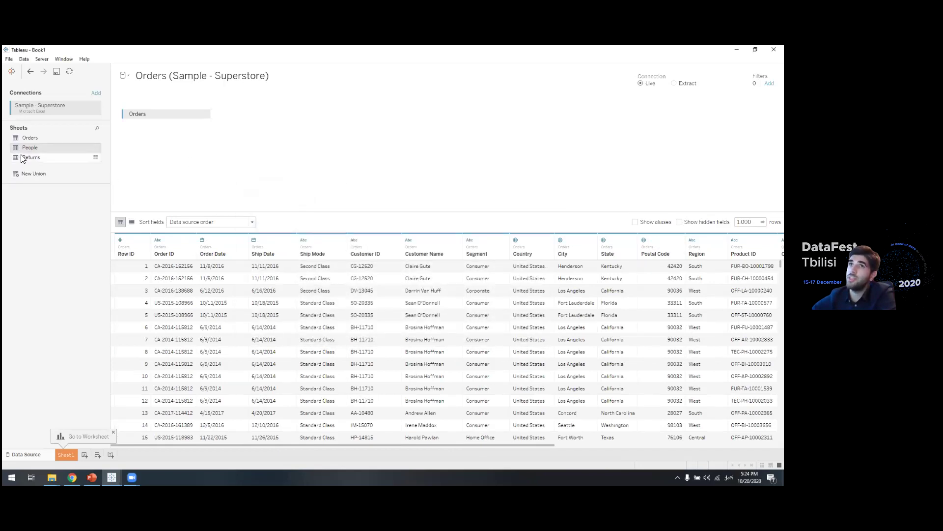
Join the Returns sheet to Orders on the canvas as a trial and remove it again.
{"action": "mouse_move", "coordinate": [70, 162]}
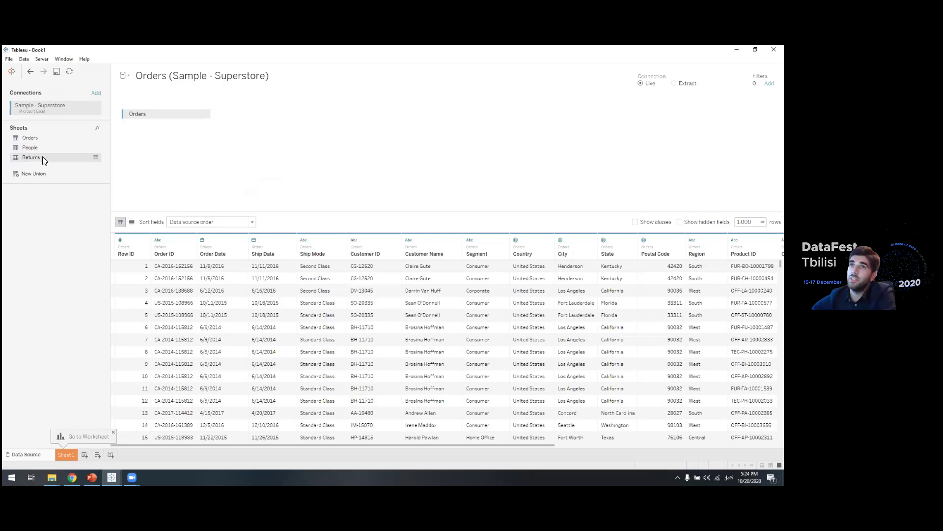
{"action": "left_click_drag", "start_coordinate": [17, 161], "coordinate": [275, 113]}
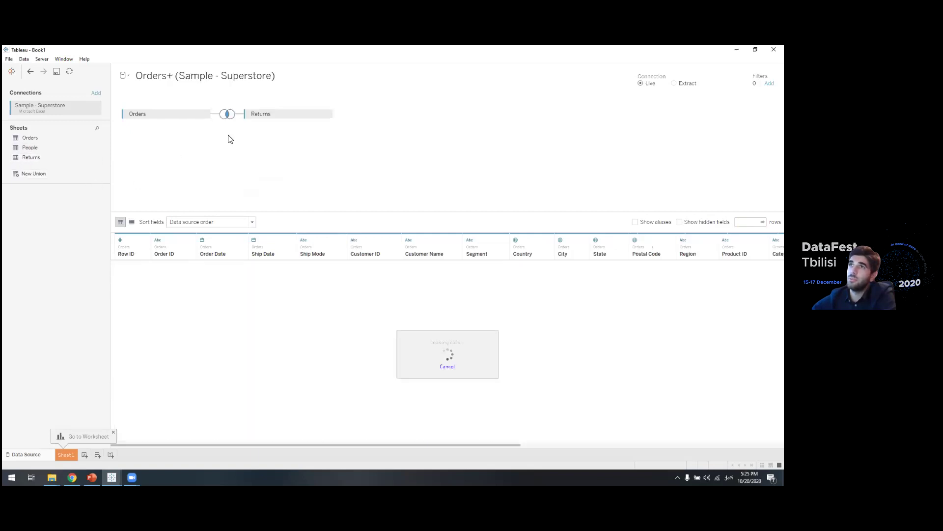
{"action": "left_click_drag", "start_coordinate": [10, 222], "coordinate": [36, 221]}
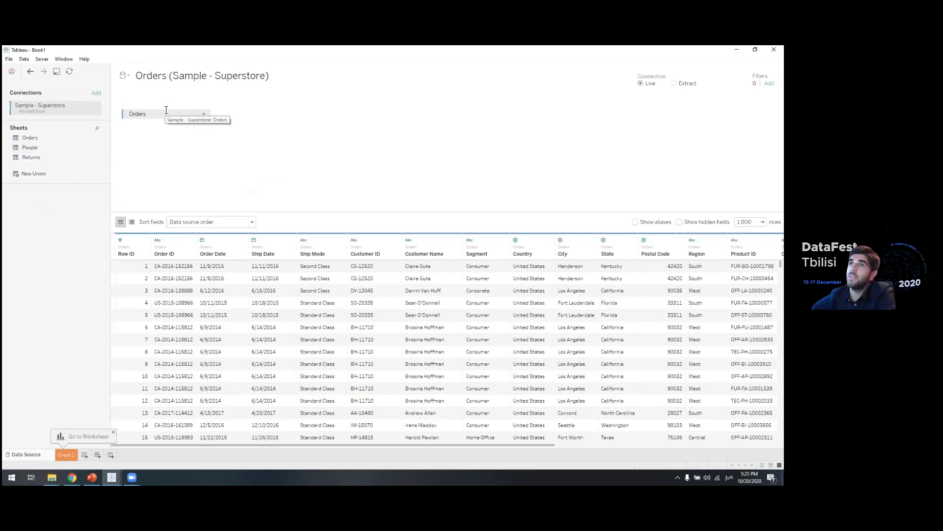
Dismiss the worksheet hint and open Sheet 1 to examine its dimension fields, including Category and Customer ID.
{"action": "left_click", "coordinate": [113, 433]}
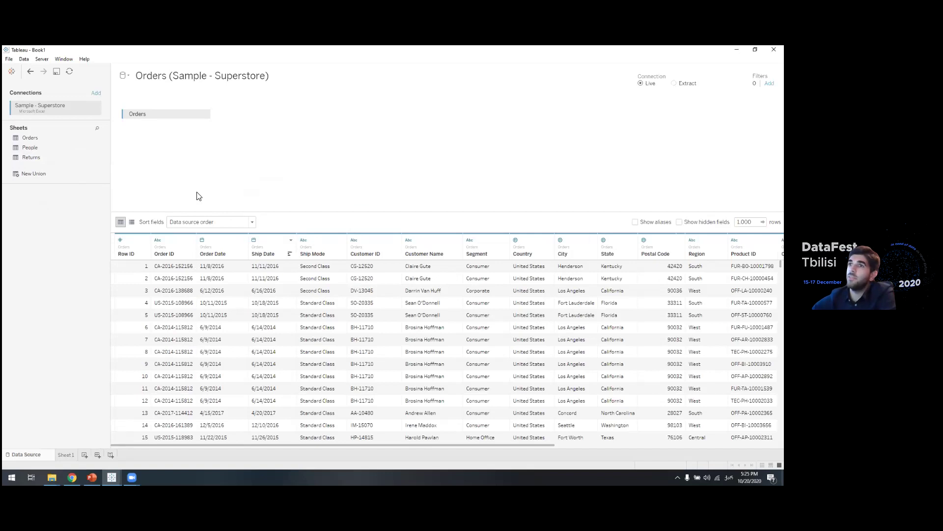
{"action": "left_click", "coordinate": [67, 455]}
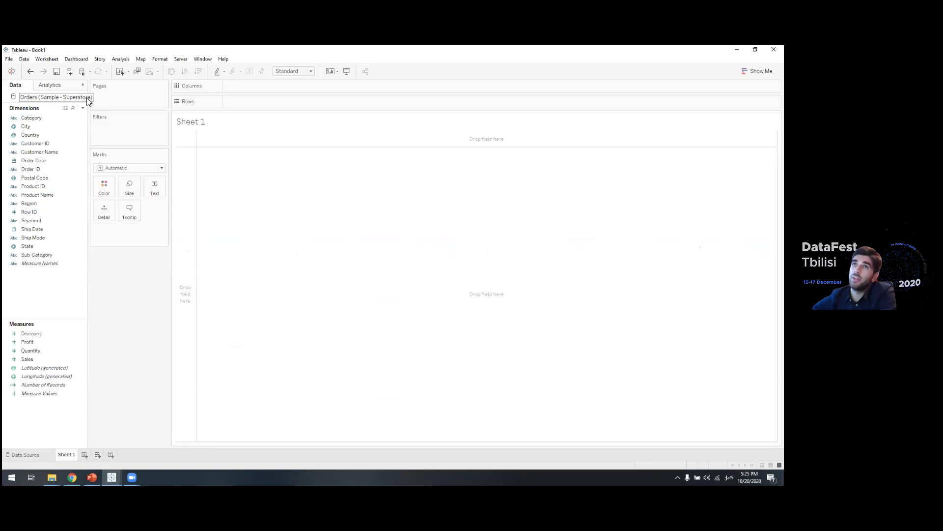
{"action": "left_click", "coordinate": [34, 116]}
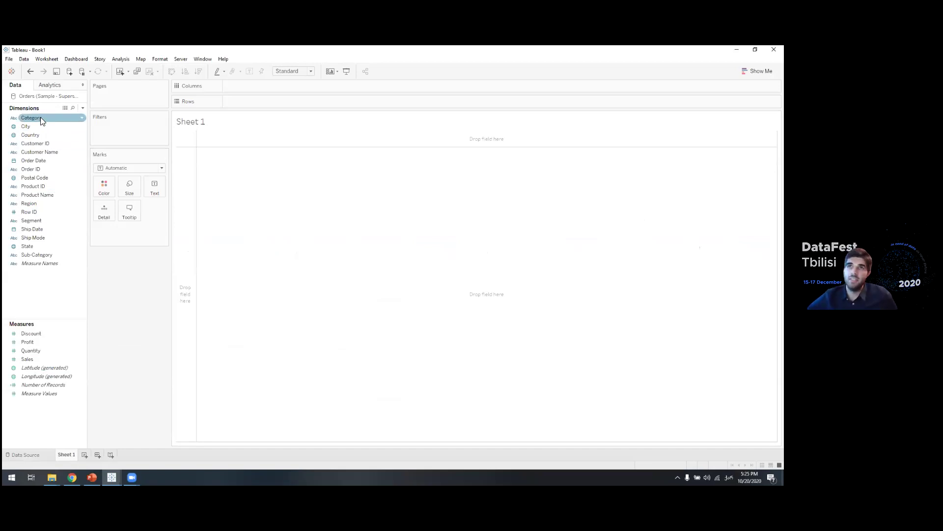
{"action": "left_click", "coordinate": [47, 143]}
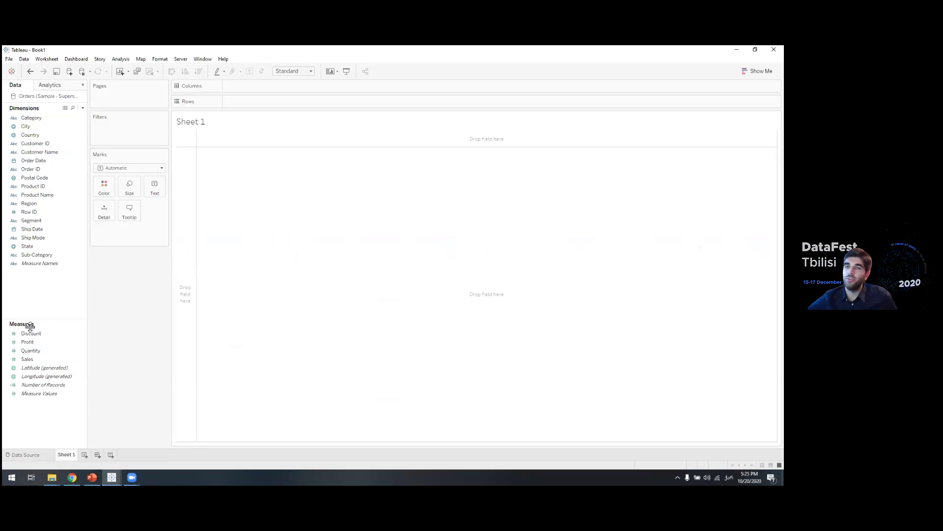
{"action": "left_click", "coordinate": [54, 344]}
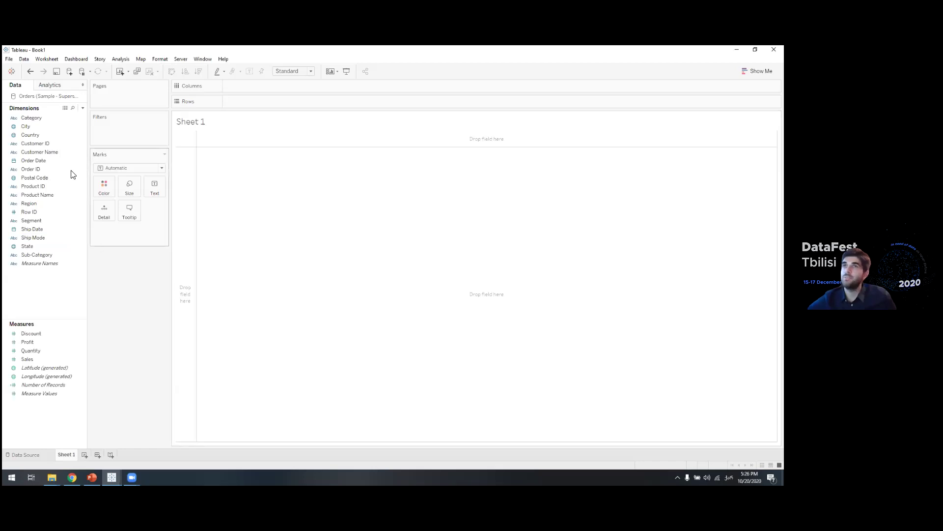
{"action": "left_click", "coordinate": [55, 128]}
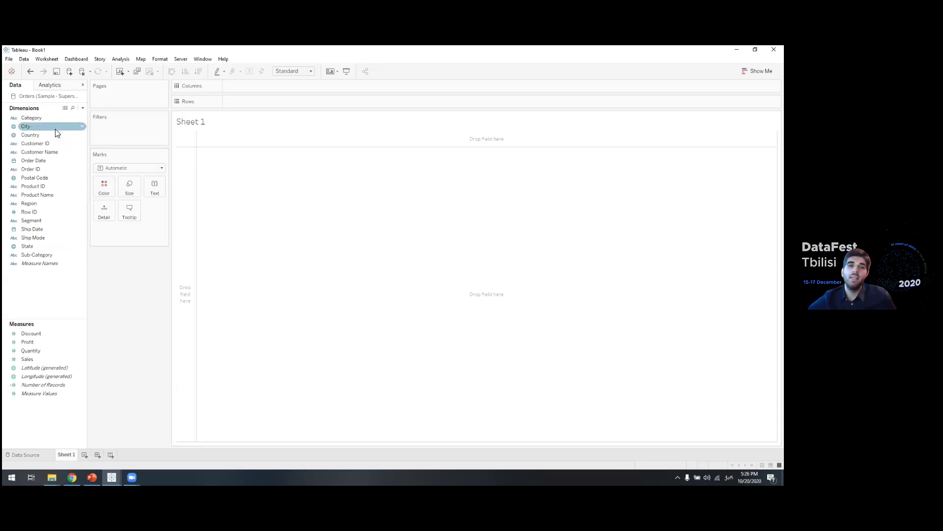
{"action": "left_click", "coordinate": [55, 119]}
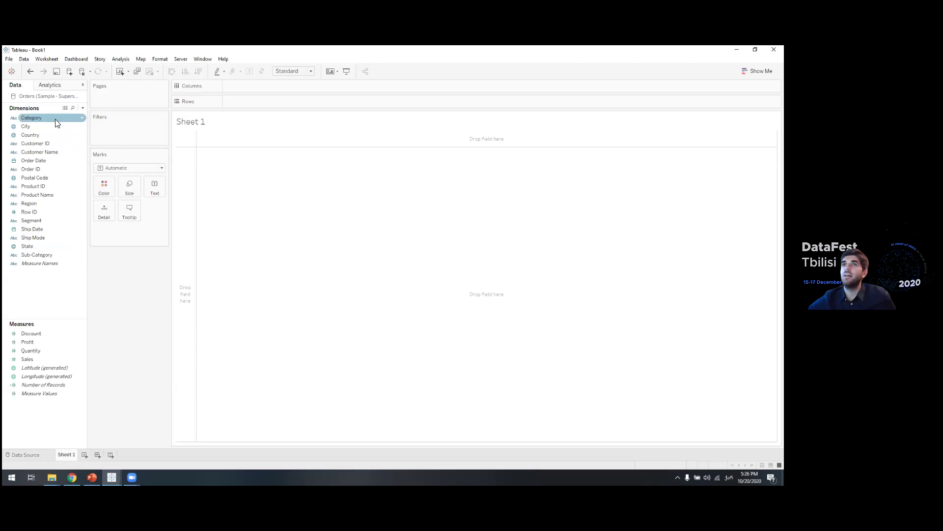
{"action": "mouse_move", "coordinate": [42, 118]}
{"action": "left_mouse_down"}
{"action": "mouse_move", "coordinate": [84, 111]}
{"action": "mouse_move", "coordinate": [47, 118]}
{"action": "left_mouse_up"}
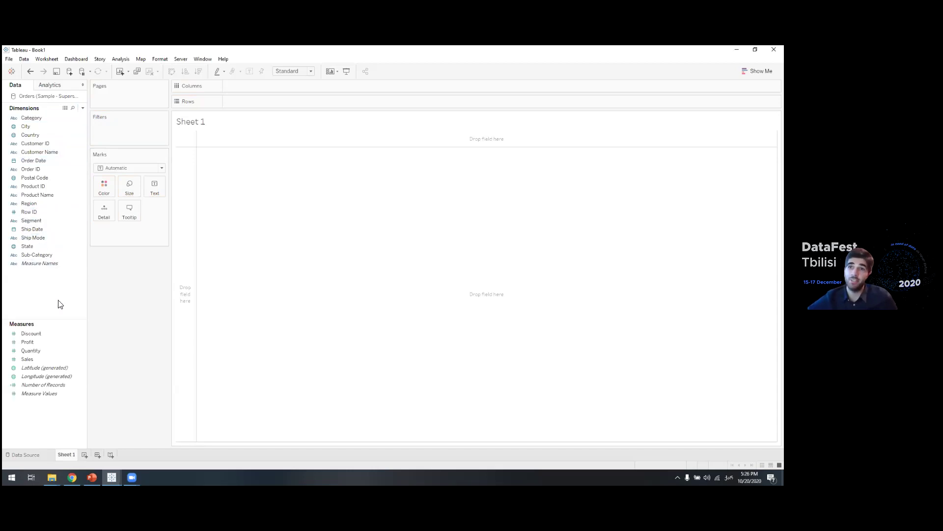
Place the Category dimension on Columns and widen the table columns so the category names fit on one line.
{"action": "left_click", "coordinate": [36, 117]}
{"action": "left_click_drag", "start_coordinate": [36, 117], "coordinate": [250, 83]}
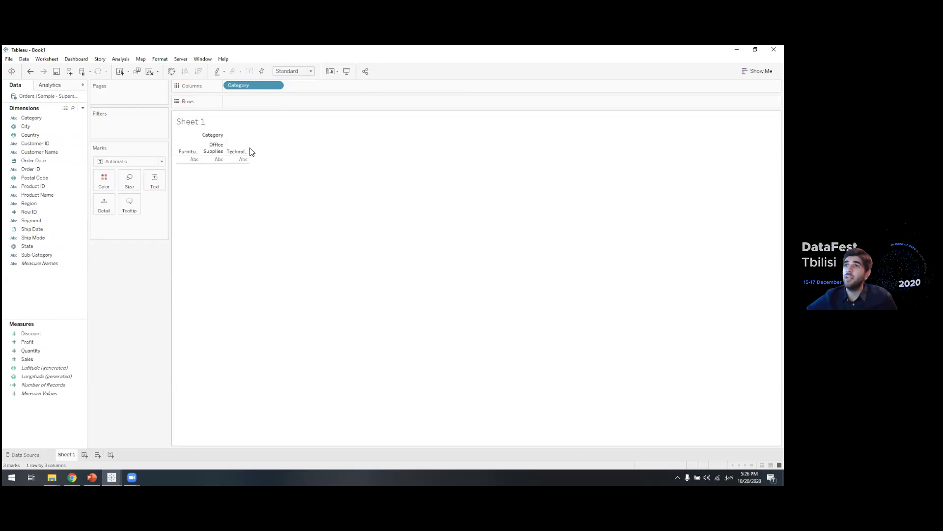
{"action": "left_click_drag", "start_coordinate": [250, 150], "coordinate": [275, 154]}
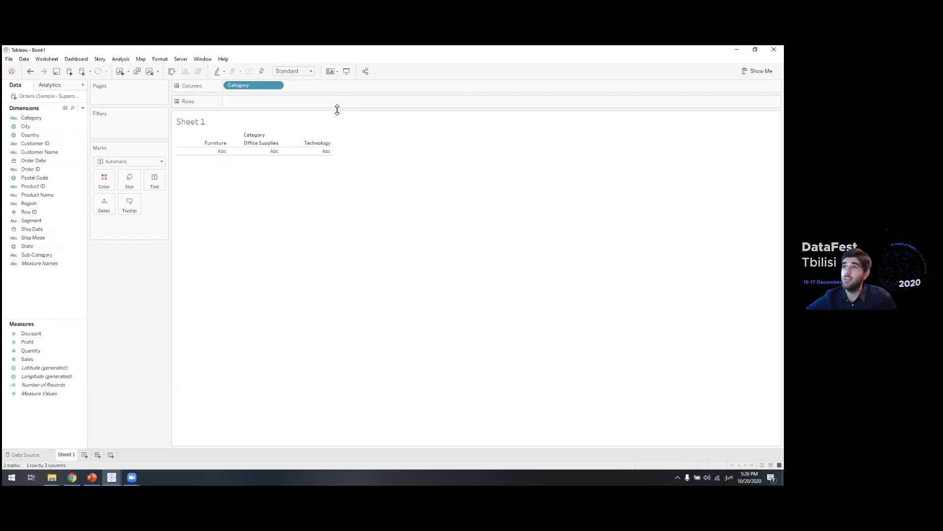
Add the Sales measure to Rows to plot a bar of summed sales for each category.
{"action": "mouse_move", "coordinate": [277, 154]}
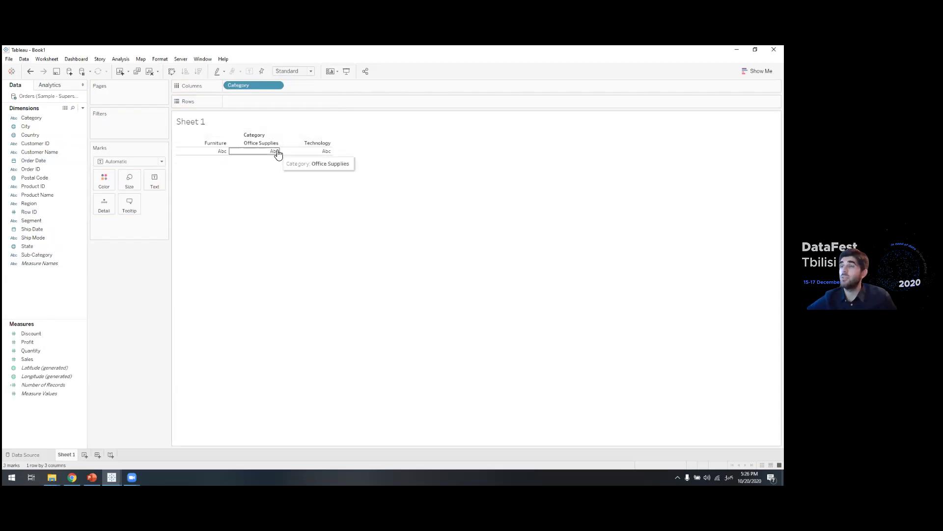
{"action": "mouse_move", "coordinate": [212, 154]}
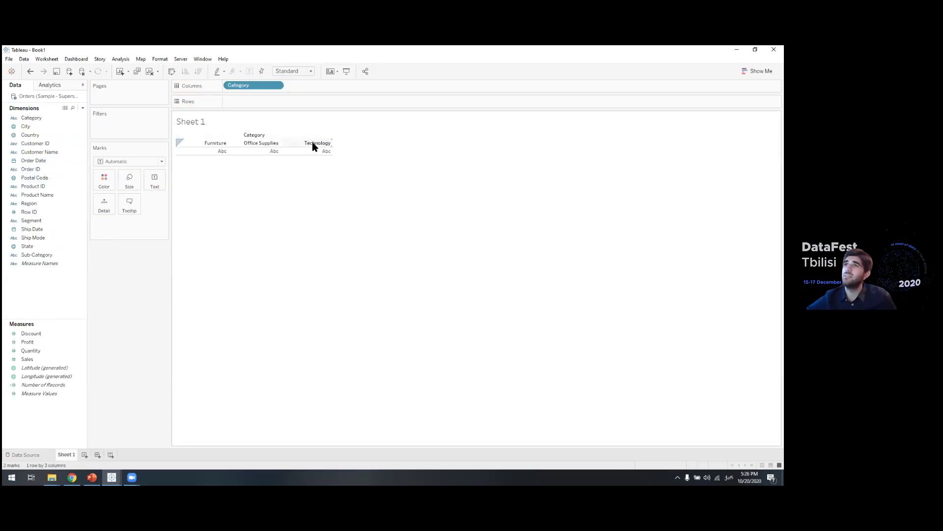
{"action": "mouse_move", "coordinate": [309, 150]}
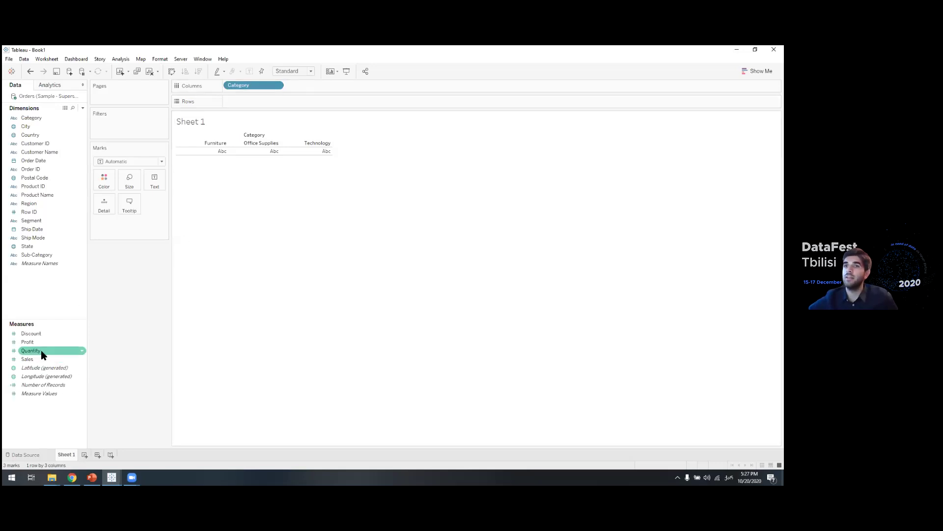
{"action": "mouse_move", "coordinate": [28, 358]}
{"action": "left_mouse_down"}
{"action": "mouse_move", "coordinate": [179, 260]}
{"action": "mouse_move", "coordinate": [274, 116]}
{"action": "mouse_move", "coordinate": [261, 98]}
{"action": "left_mouse_up"}
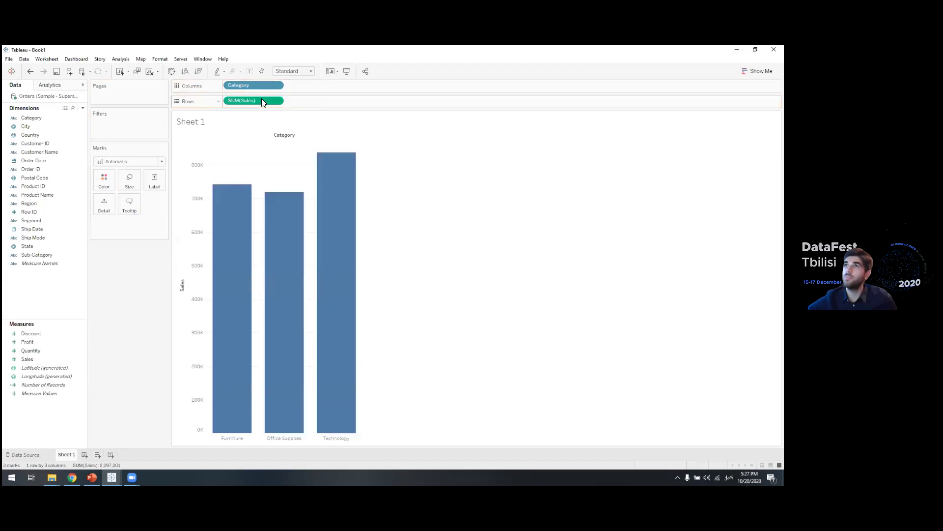
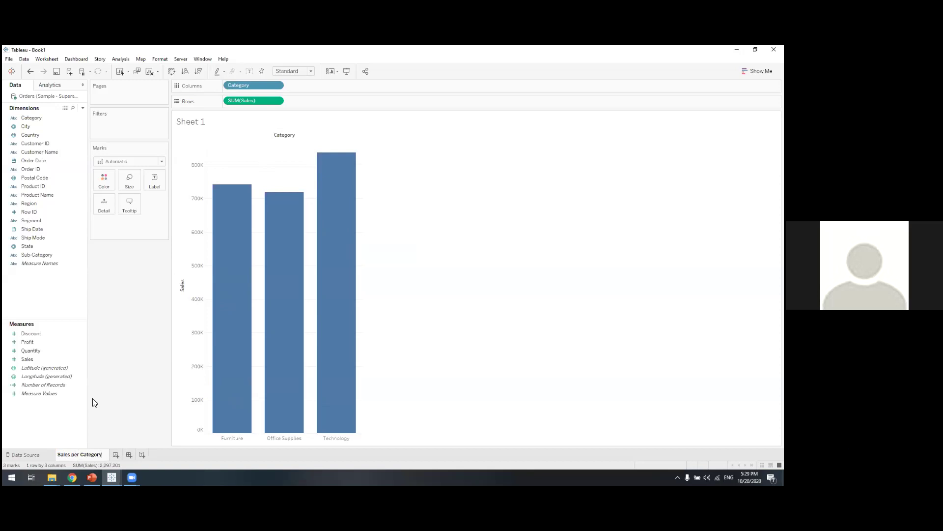
Rename the worksheet as Sales per Category.
{"action": "key", "text": "Return"}
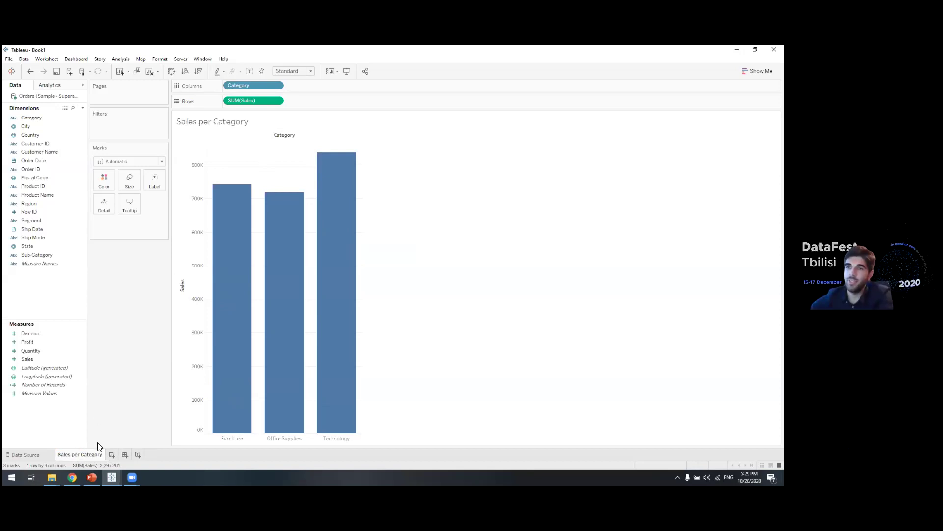
{"action": "double_click", "coordinate": [82, 455]}
{"action": "left_click", "coordinate": [83, 455]}
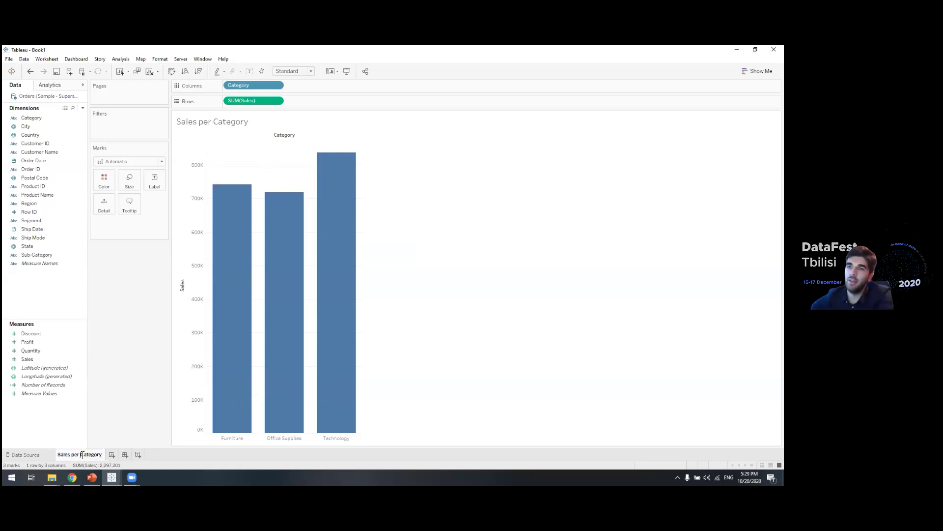
{"action": "mouse_move", "coordinate": [83, 455]}
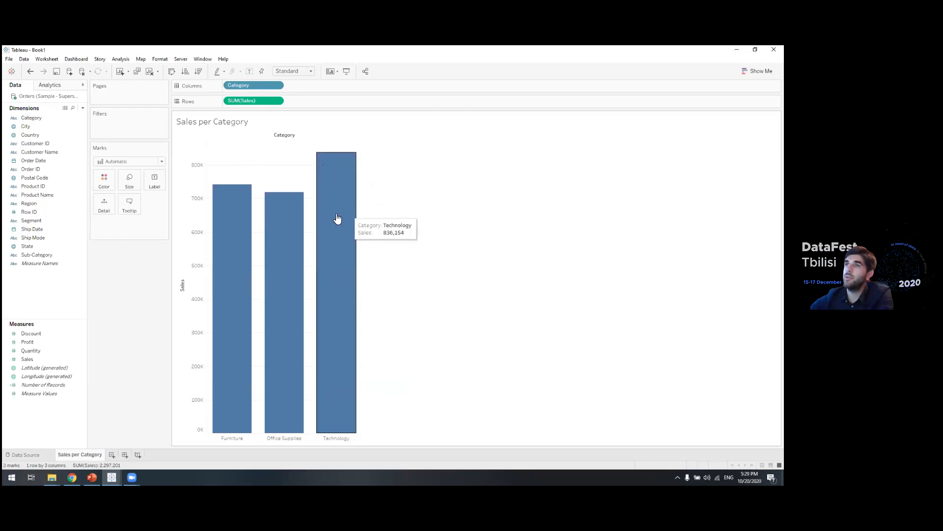
Show mark labels with the sales values on the category bars.
{"action": "mouse_move", "coordinate": [295, 206]}
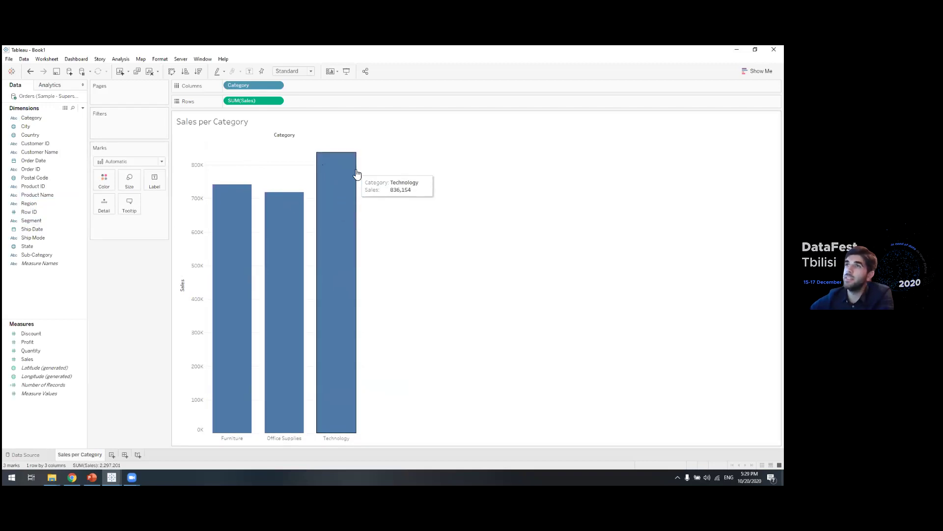
{"action": "left_click", "coordinate": [153, 183]}
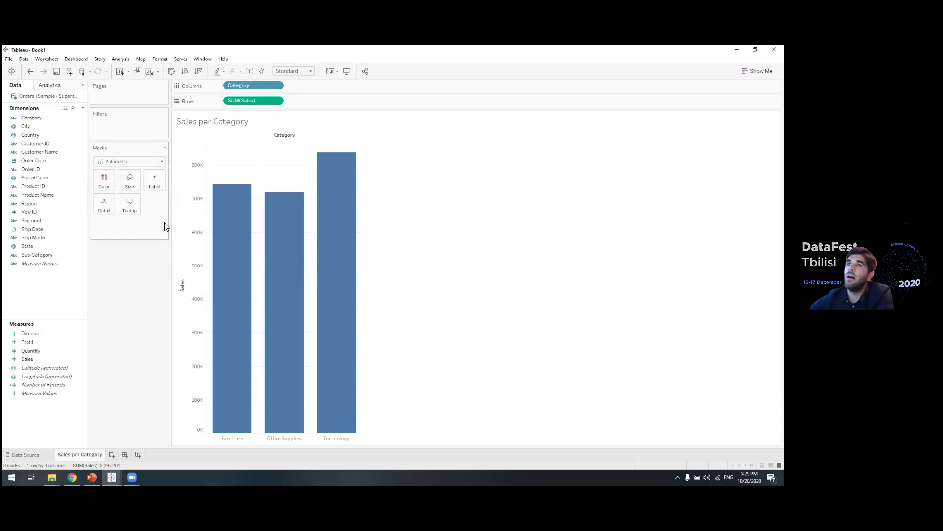
{"action": "left_click", "coordinate": [155, 183]}
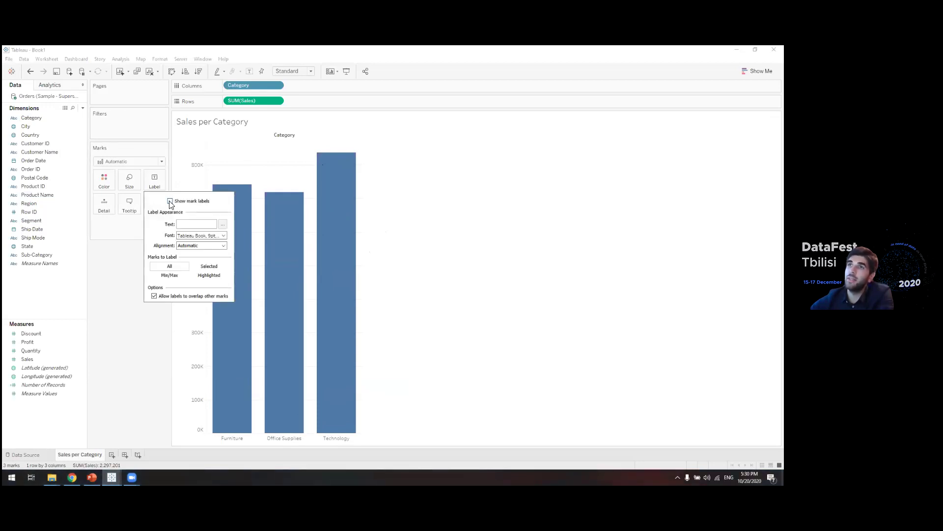
{"action": "left_click", "coordinate": [170, 201]}
{"action": "left_click", "coordinate": [402, 246]}
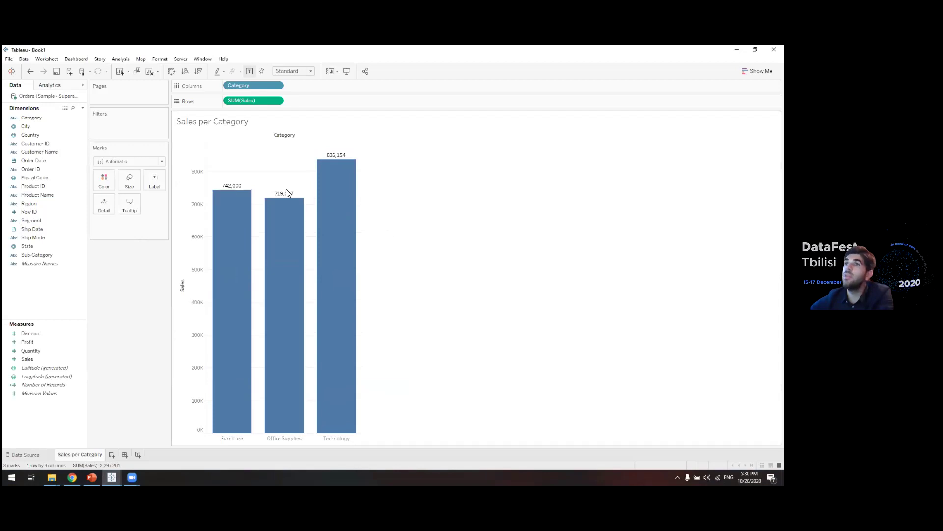
Try sorting the category bars by Sales in ascending order and switch them to descending order.
{"action": "mouse_move", "coordinate": [241, 190]}
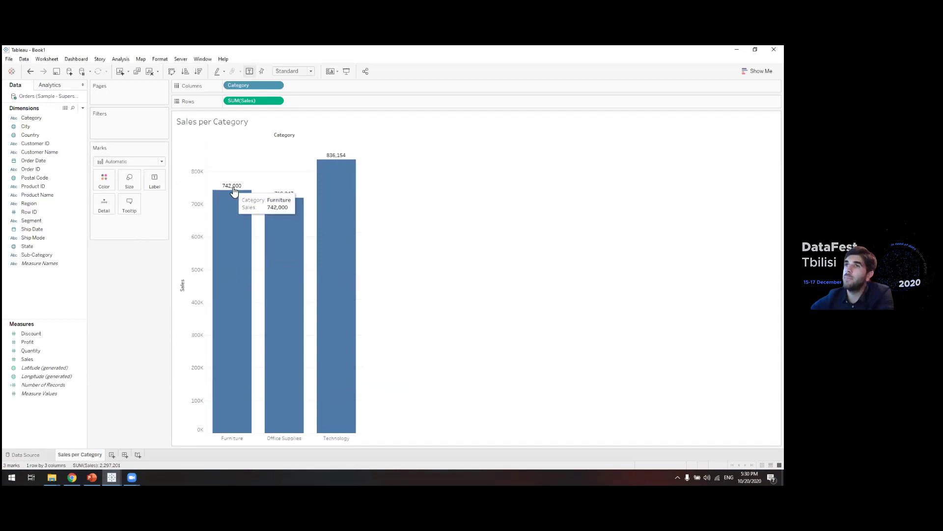
{"action": "mouse_move", "coordinate": [358, 168]}
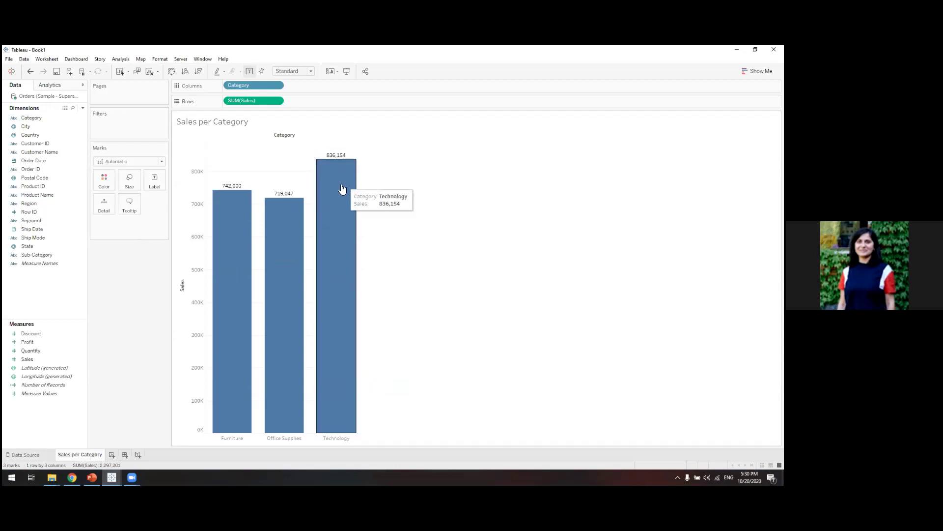
{"action": "mouse_move", "coordinate": [338, 312]}
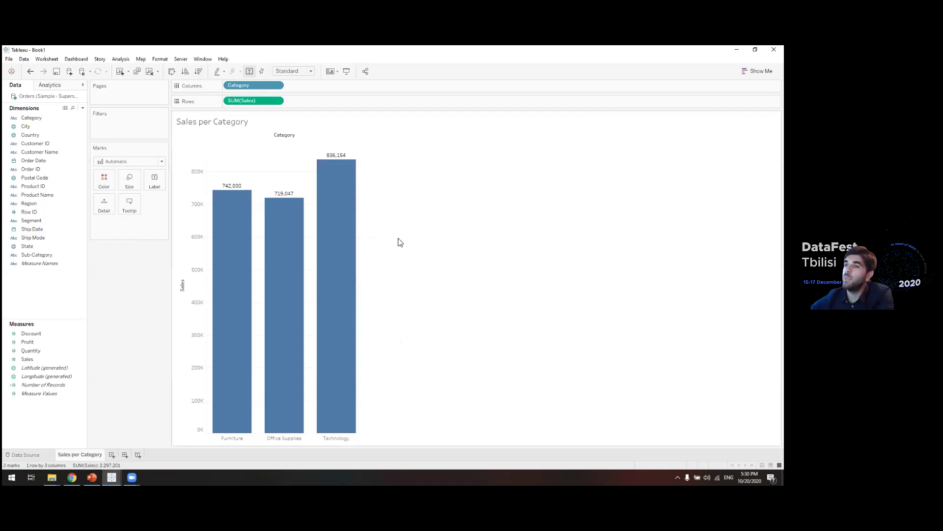
{"action": "mouse_move", "coordinate": [337, 210]}
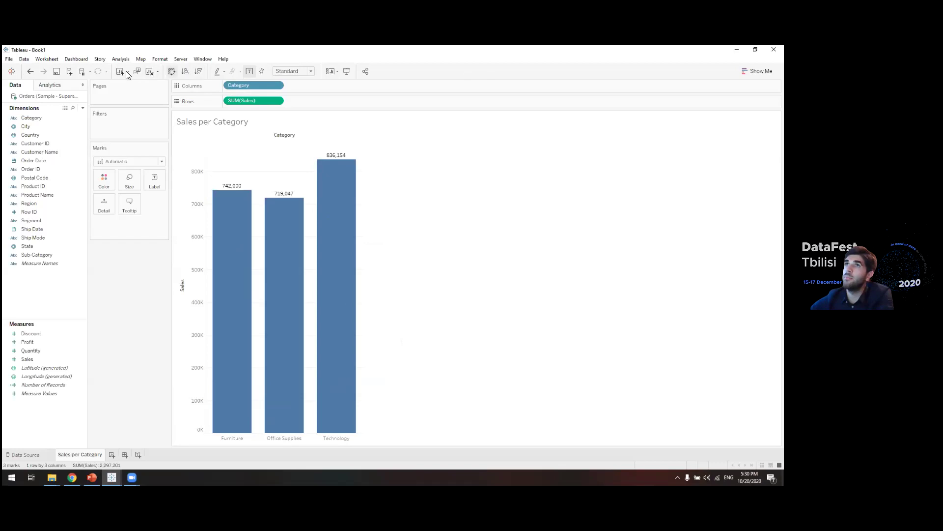
{"action": "left_click", "coordinate": [185, 71]}
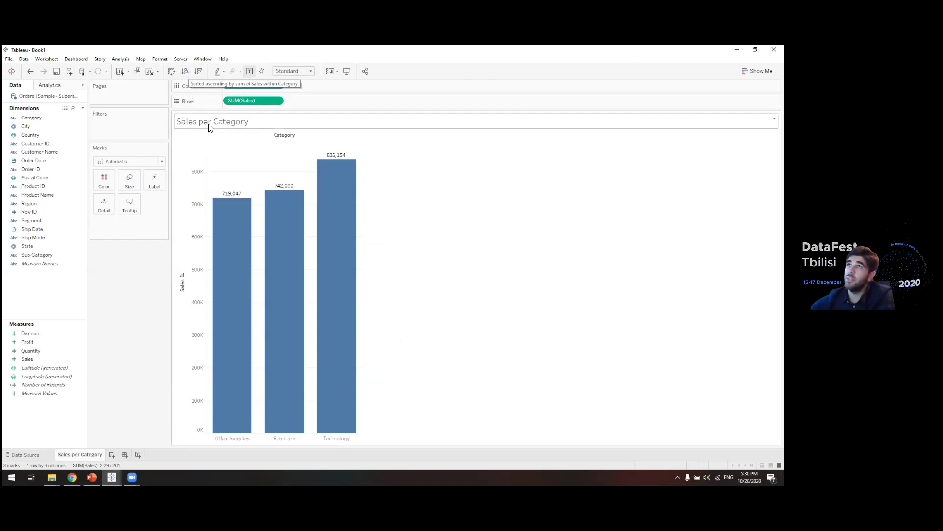
{"action": "left_click", "coordinate": [201, 73]}
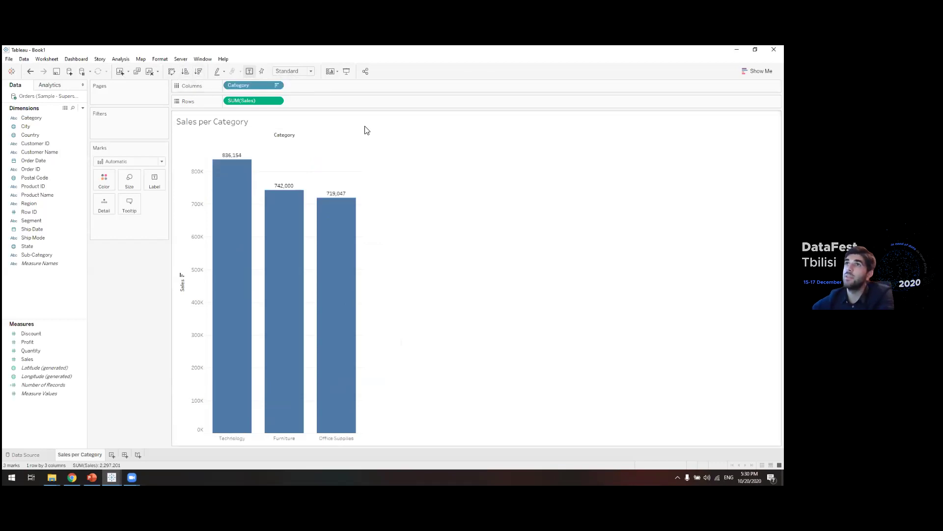
Swap rows and columns to try a horizontal bar layout and swap them back to vertical bars.
{"action": "left_click", "coordinate": [172, 72]}
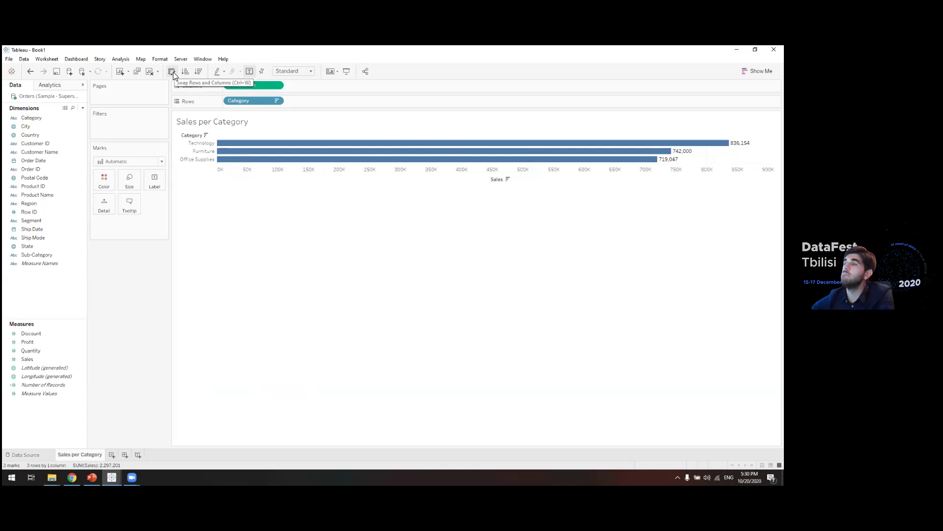
{"action": "left_click", "coordinate": [172, 72]}
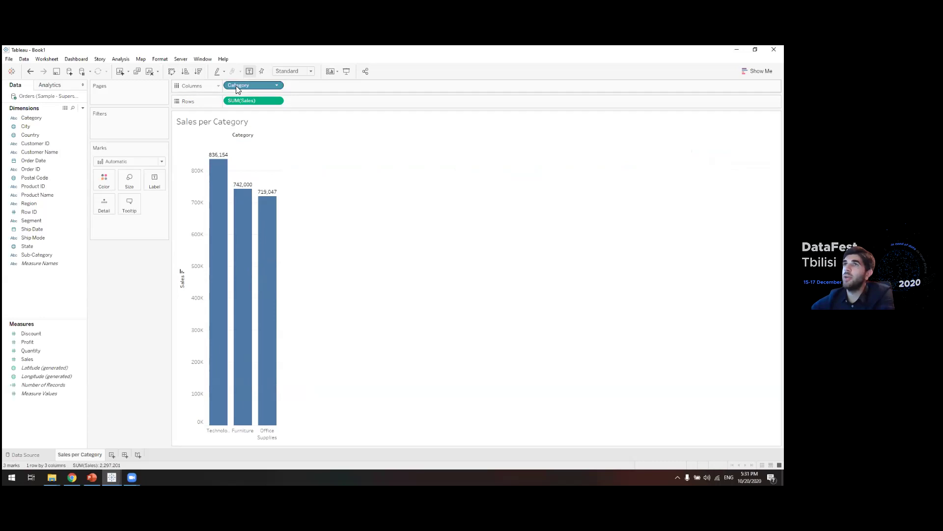
Add the Profit measure to Rows after Sales to plot profit per category beneath the sales bars.
{"action": "left_click", "coordinate": [71, 342]}
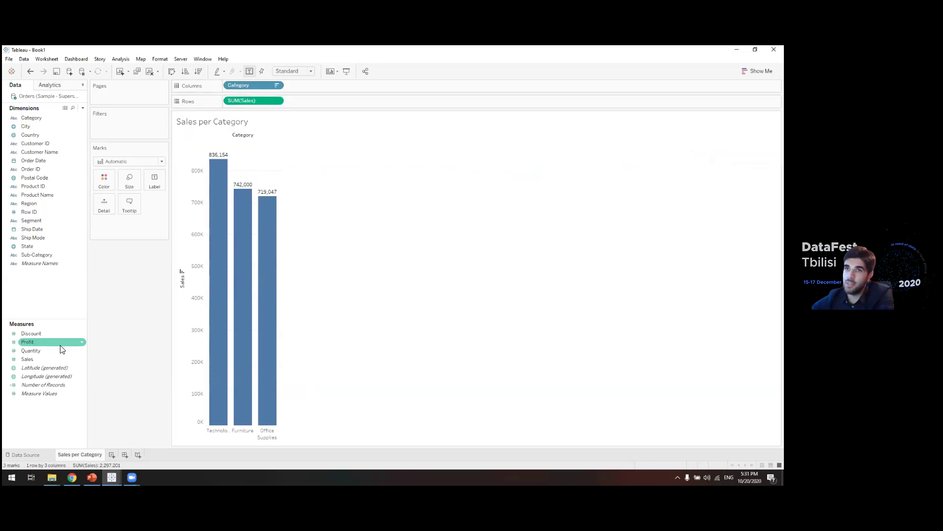
{"action": "left_click_drag", "start_coordinate": [41, 342], "coordinate": [314, 103]}
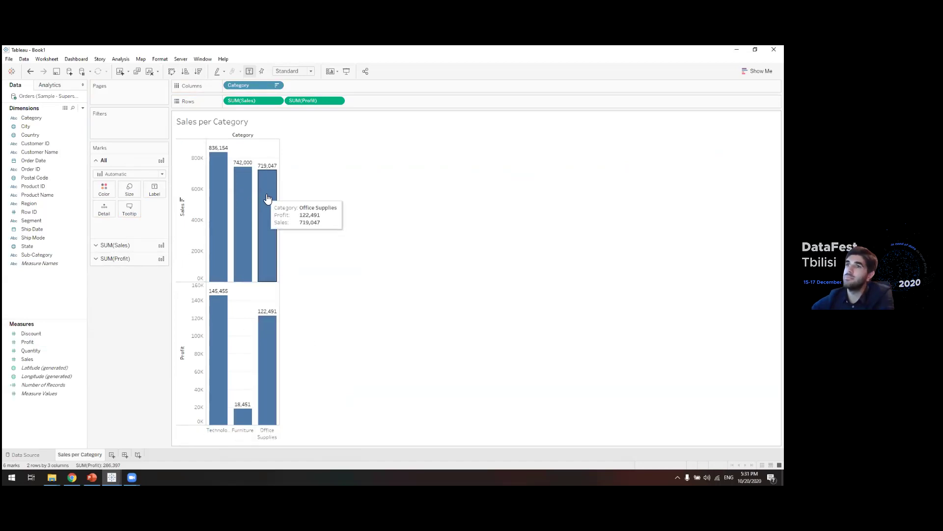
{"action": "mouse_move", "coordinate": [242, 270]}
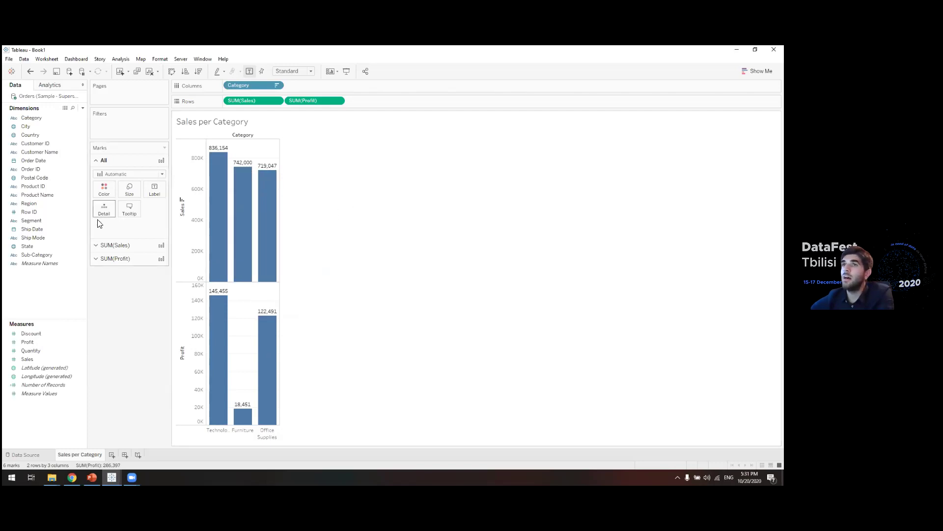
Create a calculated field from the Discount measure and name it Profit Margin.
{"action": "right_click", "coordinate": [83, 333]}
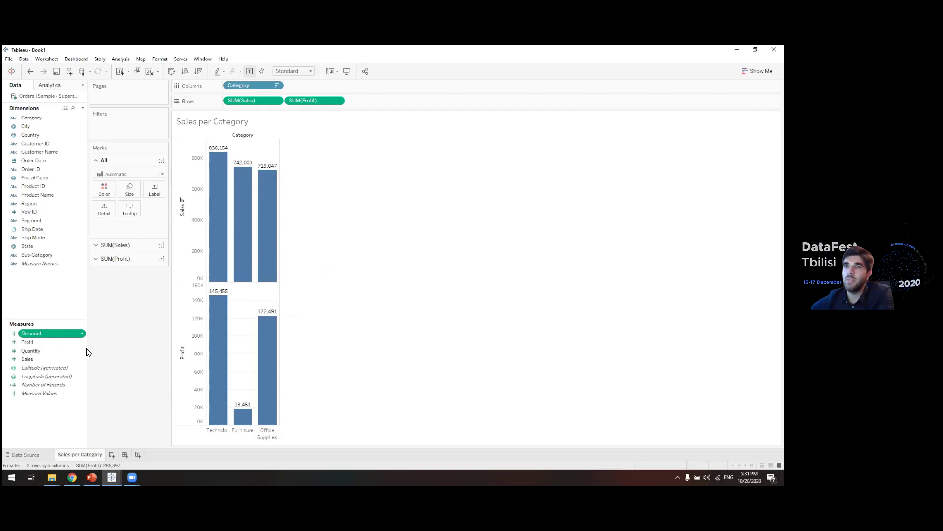
{"action": "mouse_move", "coordinate": [103, 380]}
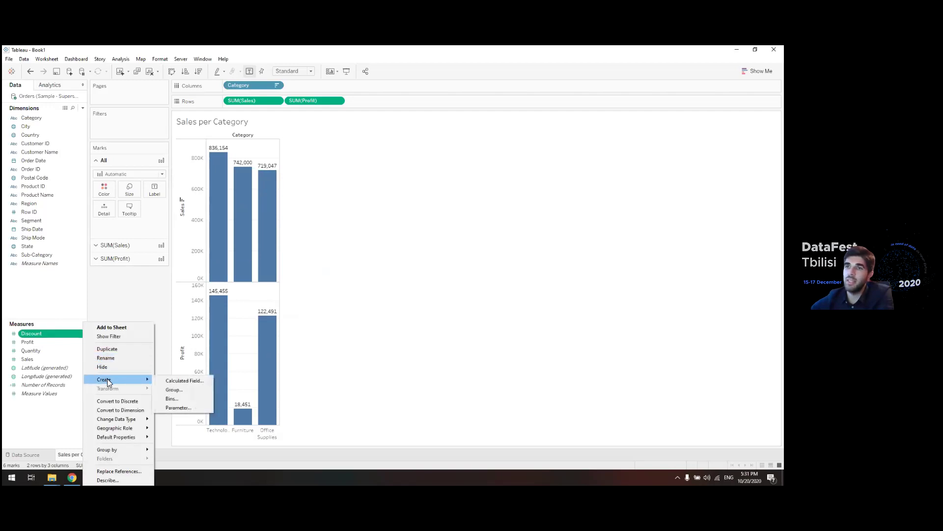
{"action": "left_click", "coordinate": [183, 381]}
{"action": "left_click", "coordinate": [420, 181]}
{"action": "double_click", "coordinate": [430, 180]}
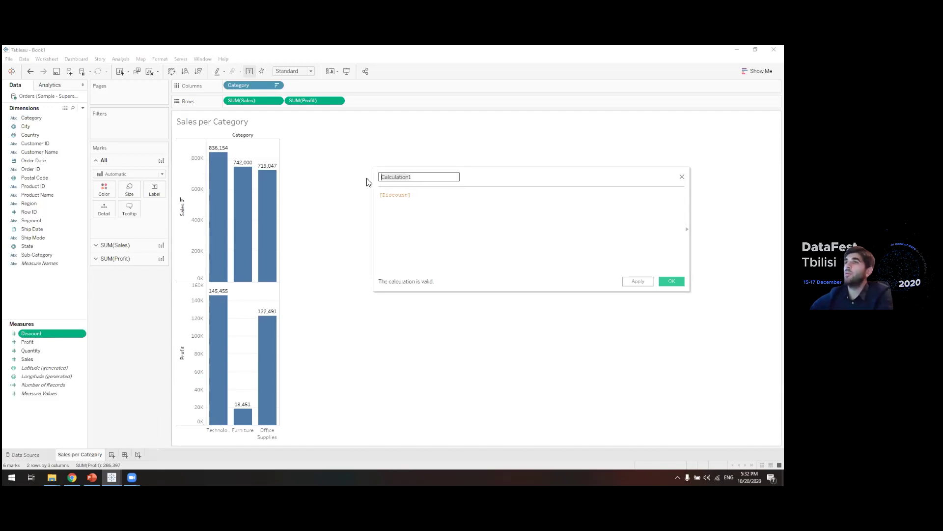
{"action": "type", "text": "Profit Margin"}
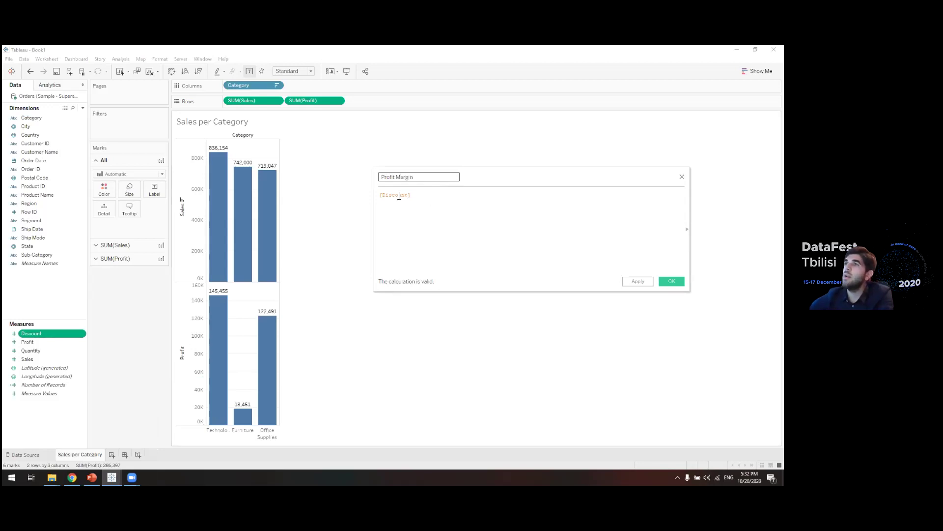
Replace the Profit Margin formula with SUM([Profit])/SUM([Sales]) and save the calculated field.
{"action": "double_click", "coordinate": [399, 195]}
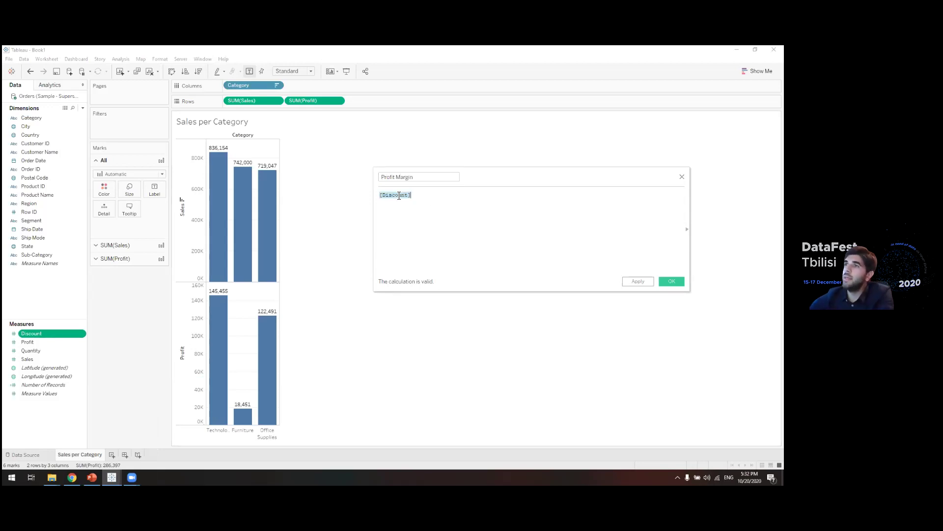
{"action": "type", "text": "sum"}
{"action": "key", "text": "Return"}
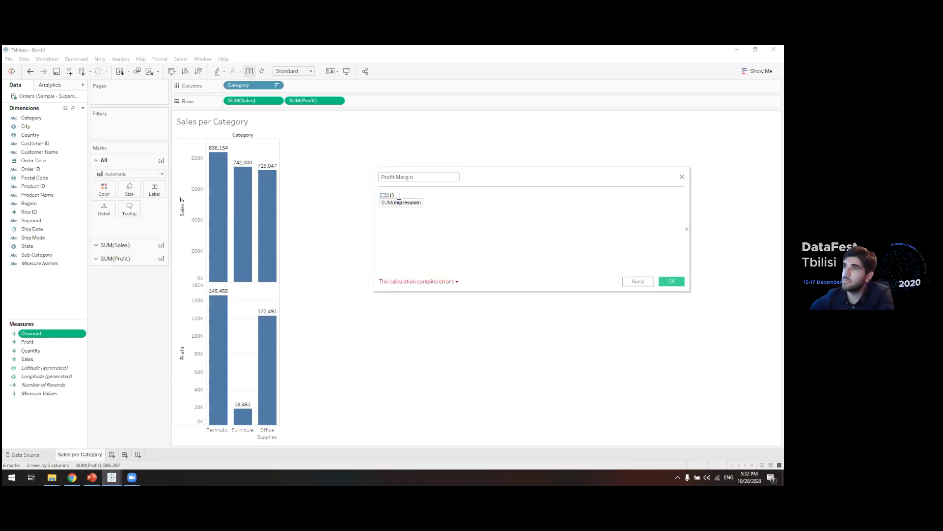
{"action": "type", "text": "pr"}
{"action": "key", "text": "Return"}
{"action": "type", "text": "/sum"}
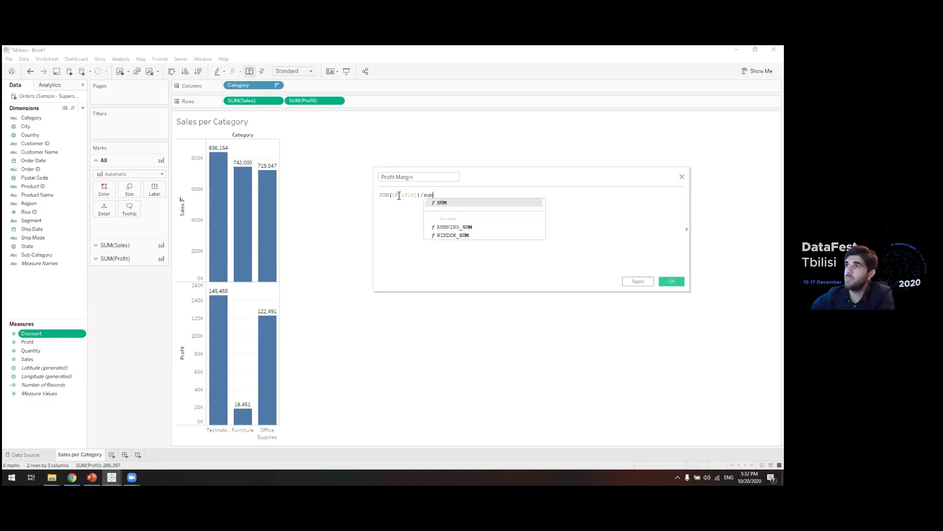
{"action": "key", "text": "Return"}
{"action": "type", "text": "sal)"}
{"action": "key", "text": "Return"}
{"action": "type", "text": ")"}
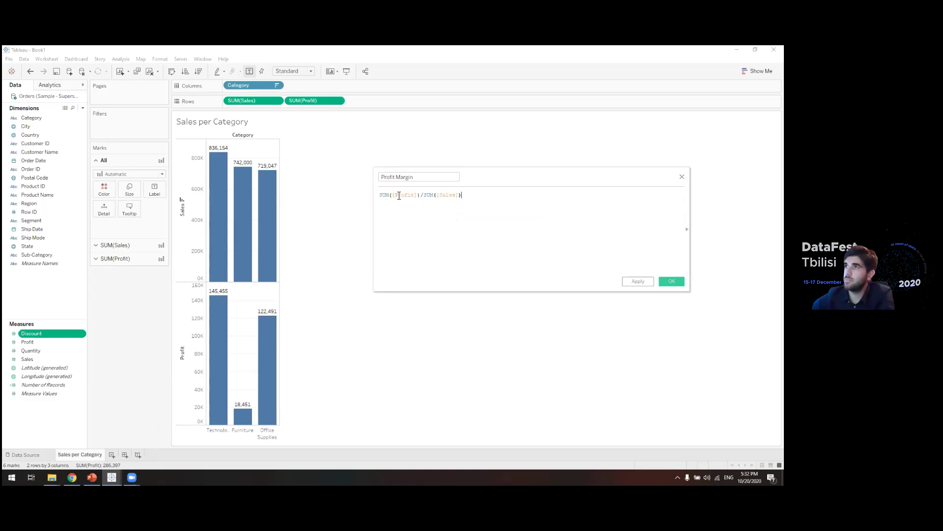
{"action": "key", "text": "Return"}
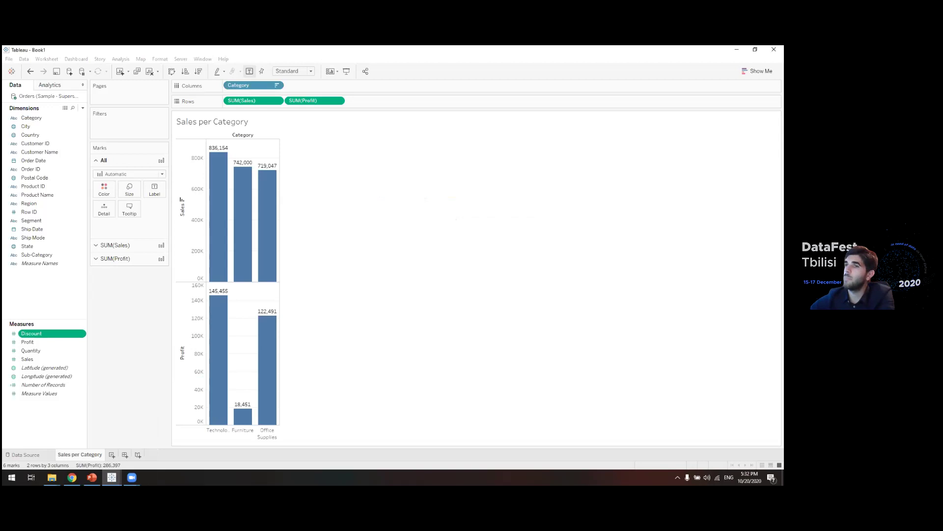
Create a new worksheet and place Category and Profit Margin on Rows.
{"action": "left_click", "coordinate": [121, 456]}
{"action": "left_click_drag", "start_coordinate": [47, 118], "coordinate": [252, 99]}
{"action": "mouse_move", "coordinate": [39, 353]}
{"action": "left_mouse_down"}
{"action": "mouse_move", "coordinate": [243, 106]}
{"action": "mouse_move", "coordinate": [298, 99]}
{"action": "left_mouse_up"}
Apply the horizontal bars chart type, then swap rows and columns to get vertical Profit Margin bars per category.
{"action": "left_click", "coordinate": [757, 70]}
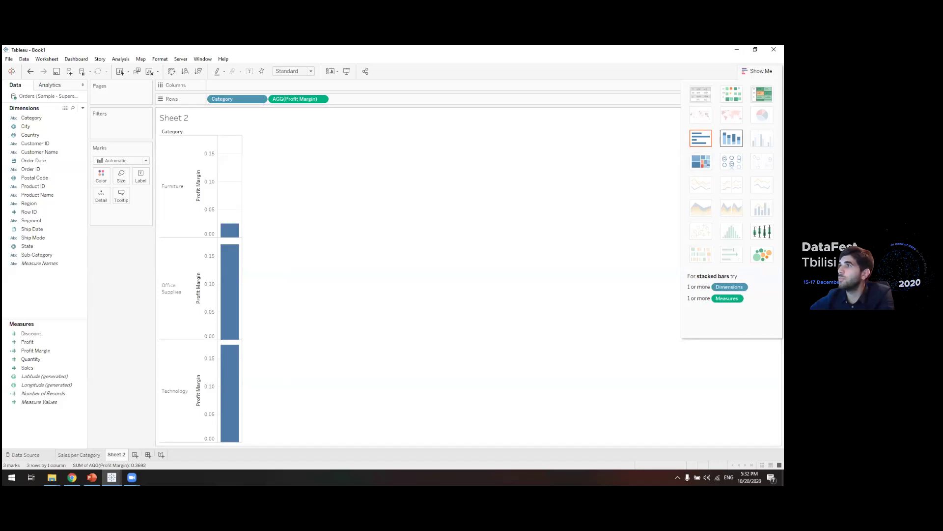
{"action": "left_click", "coordinate": [701, 138]}
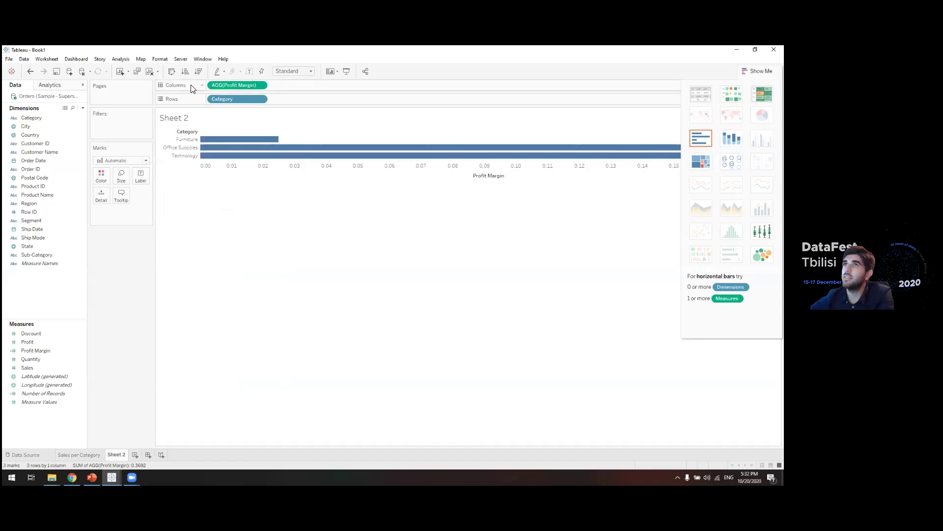
{"action": "key", "text": "ctrl+w"}
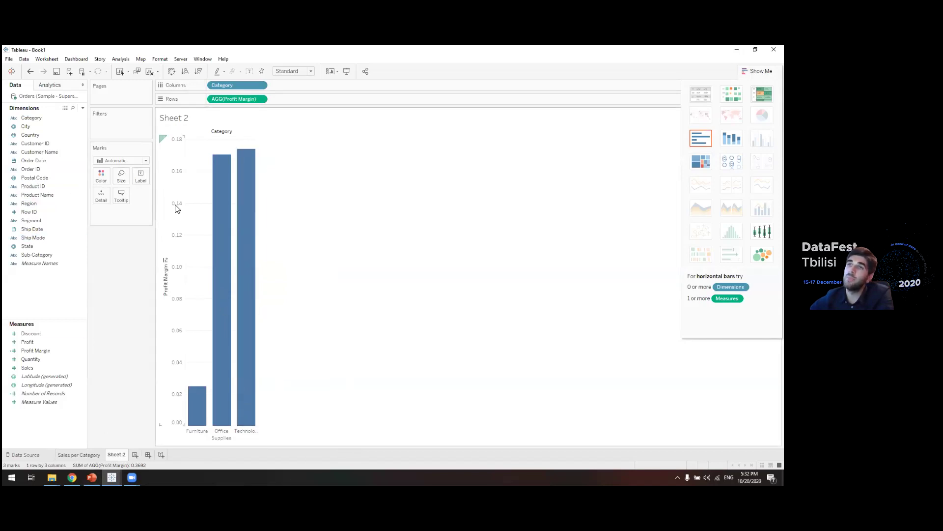
Show mark labels on the Profit Margin bars and inspect the values of the category bars.
{"action": "left_click", "coordinate": [139, 175]}
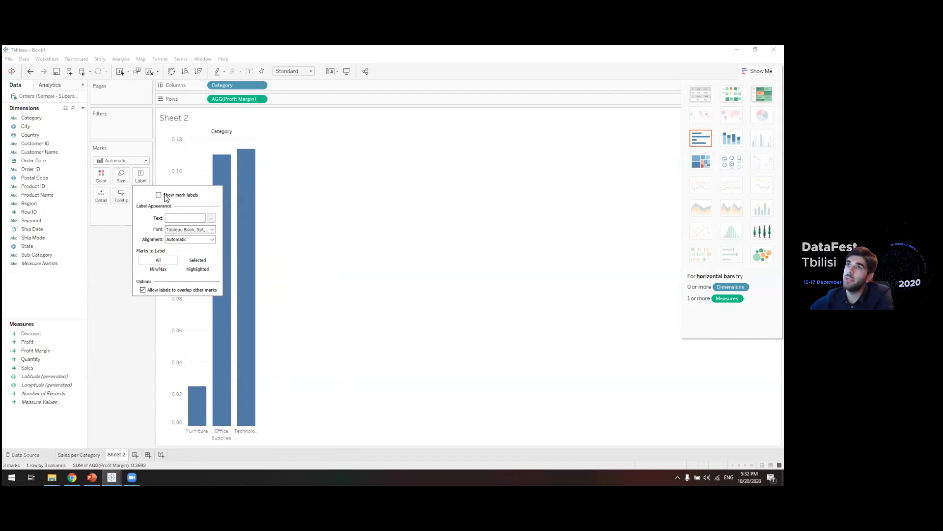
{"action": "left_click", "coordinate": [158, 194]}
{"action": "left_click", "coordinate": [136, 353]}
{"action": "mouse_move", "coordinate": [218, 391]}
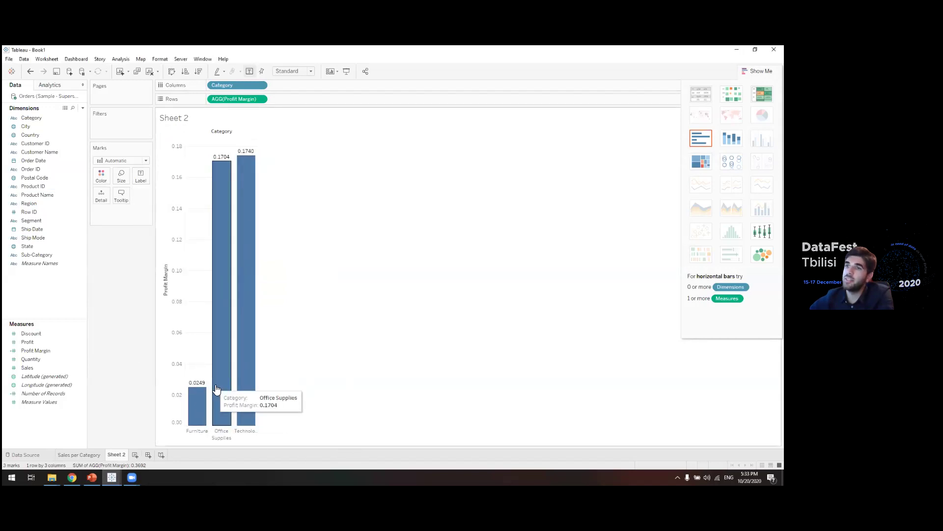
{"action": "mouse_move", "coordinate": [247, 152]}
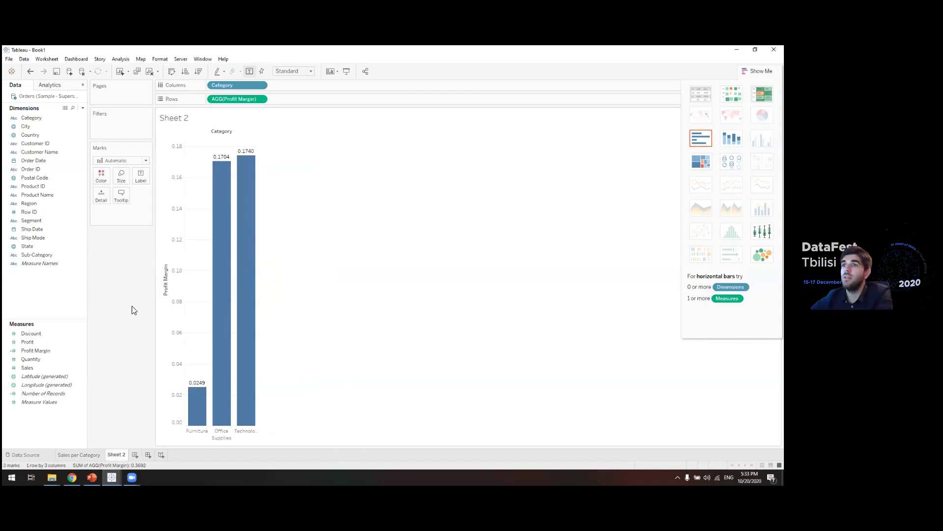
Format the Profit Margin axis numbers as Percentage.
{"action": "left_click", "coordinate": [261, 99]}
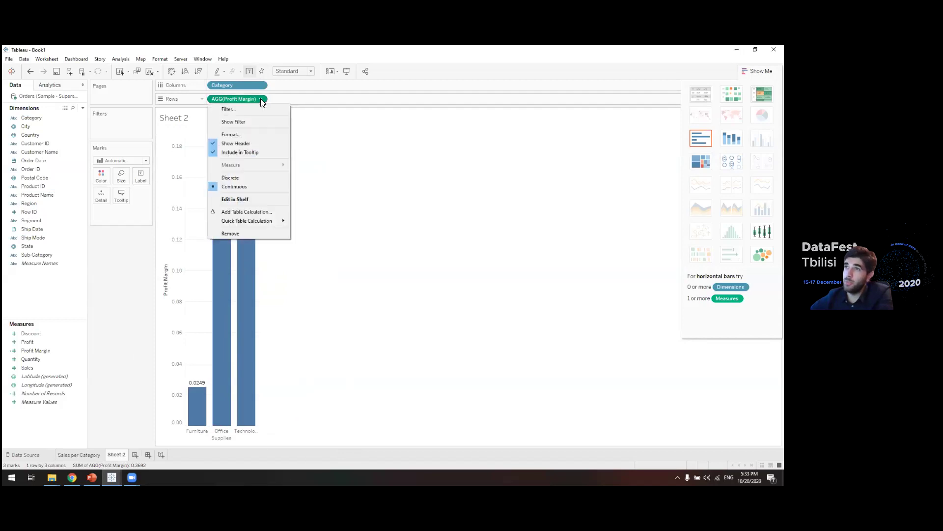
{"action": "key", "text": "Escape"}
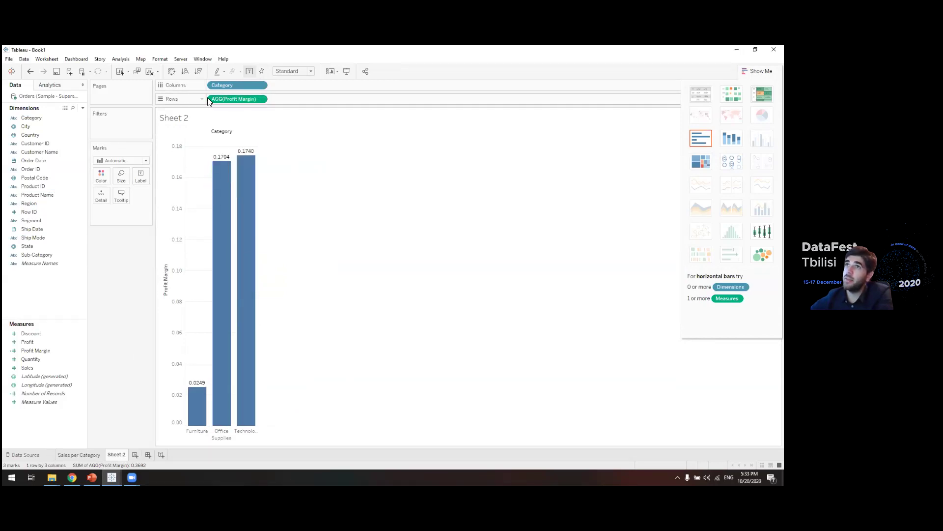
{"action": "left_click", "coordinate": [260, 100]}
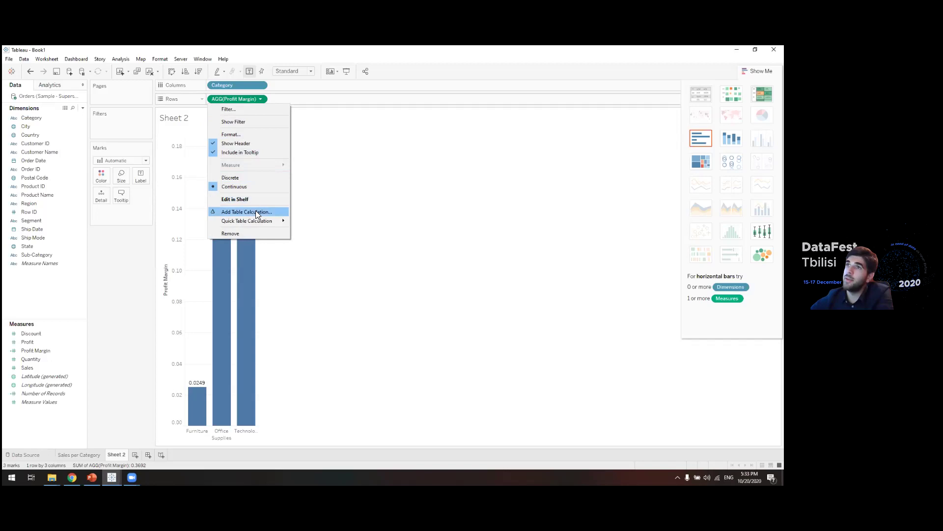
{"action": "left_click", "coordinate": [245, 134]}
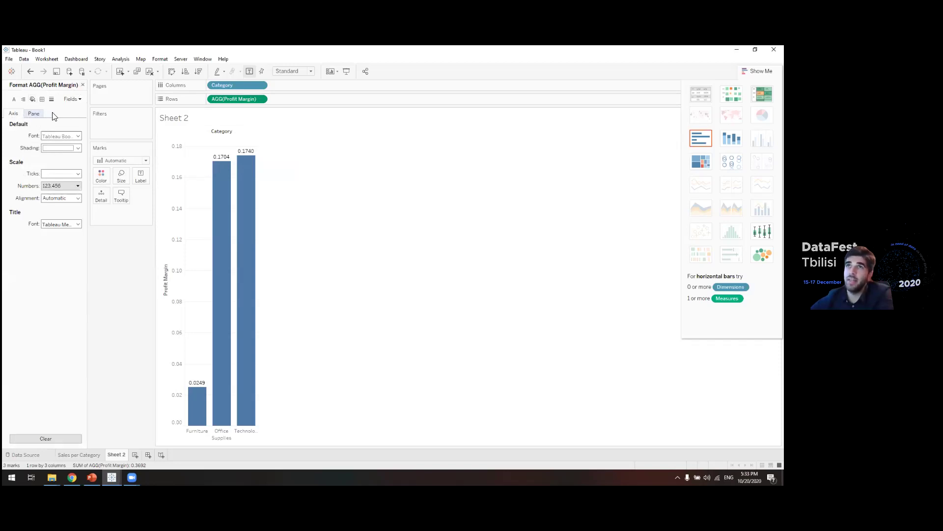
{"action": "left_click", "coordinate": [75, 99]}
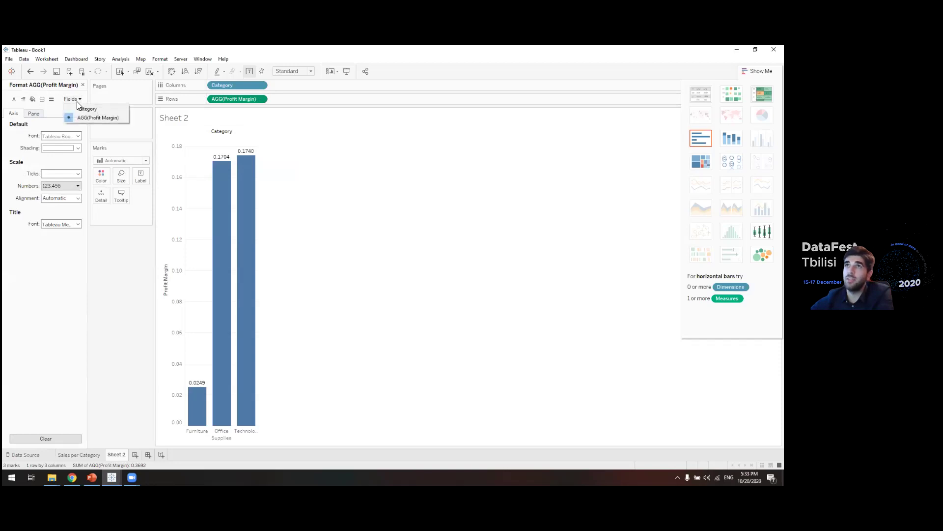
{"action": "left_click", "coordinate": [96, 119]}
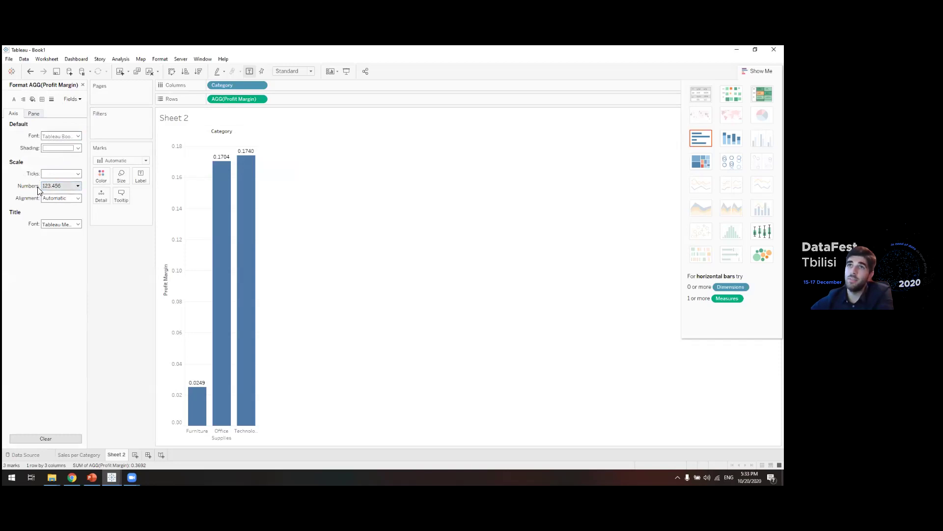
{"action": "left_click", "coordinate": [57, 189]}
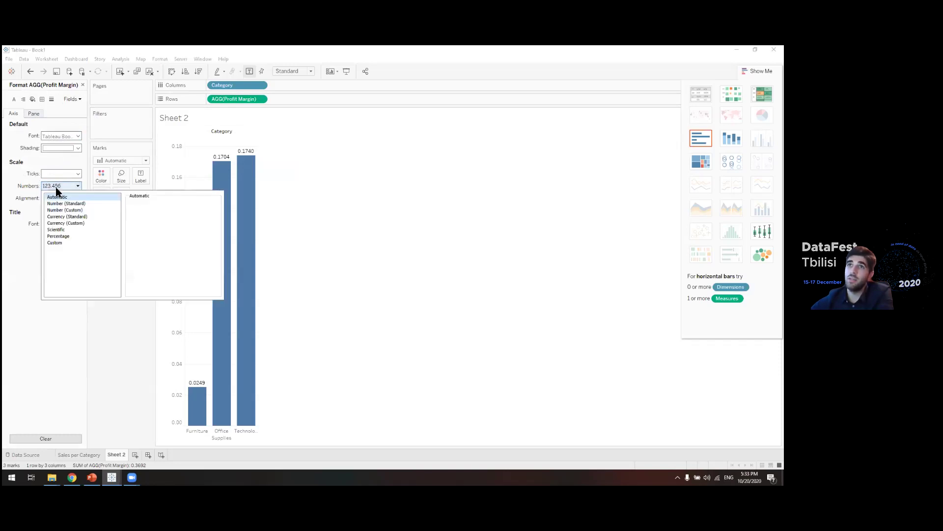
{"action": "left_click", "coordinate": [58, 236]}
{"action": "left_click", "coordinate": [337, 212]}
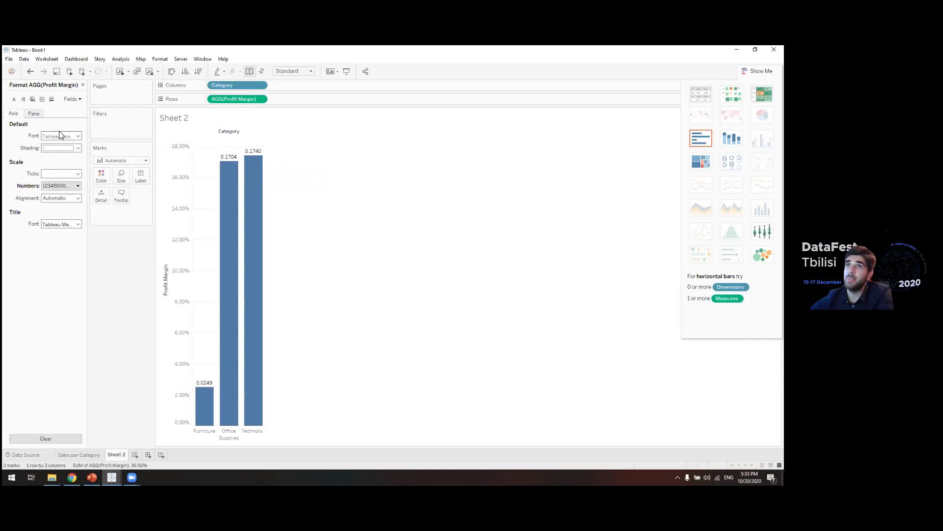
Set the default number format of the Profit Margin pane values to Percentage so the bar labels use it.
{"action": "left_click", "coordinate": [34, 114]}
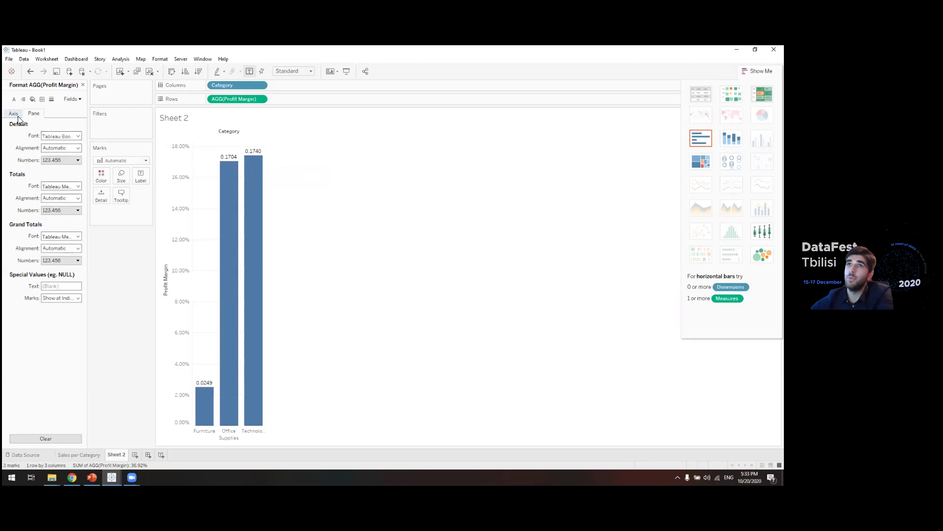
{"action": "left_click", "coordinate": [66, 162]}
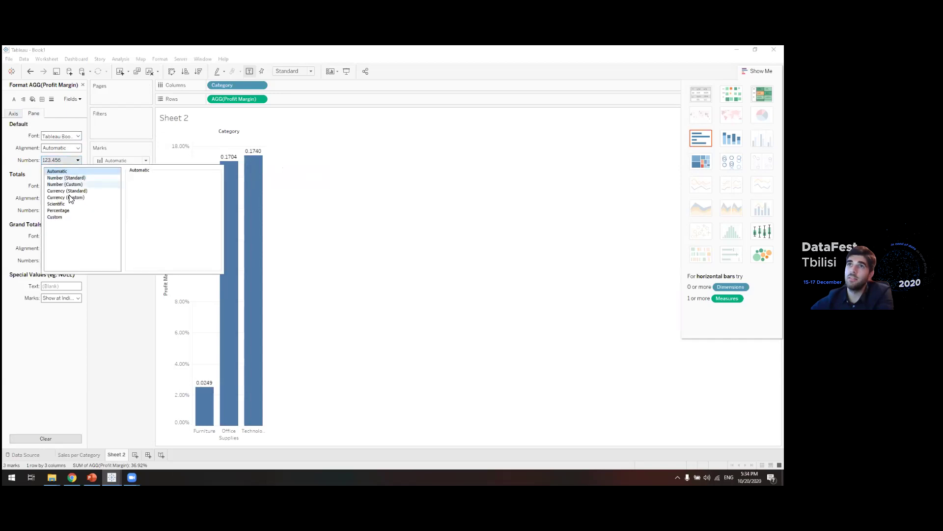
{"action": "left_click", "coordinate": [68, 210]}
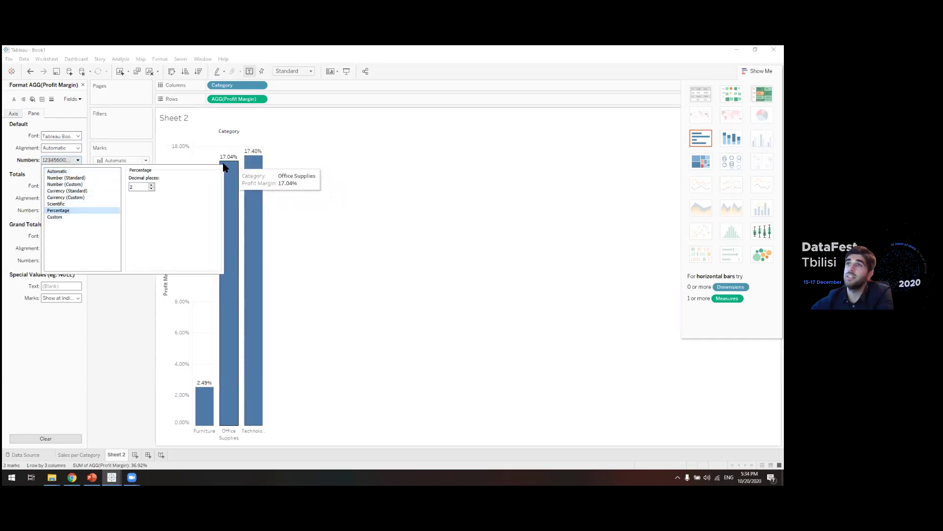
{"action": "left_click", "coordinate": [343, 232]}
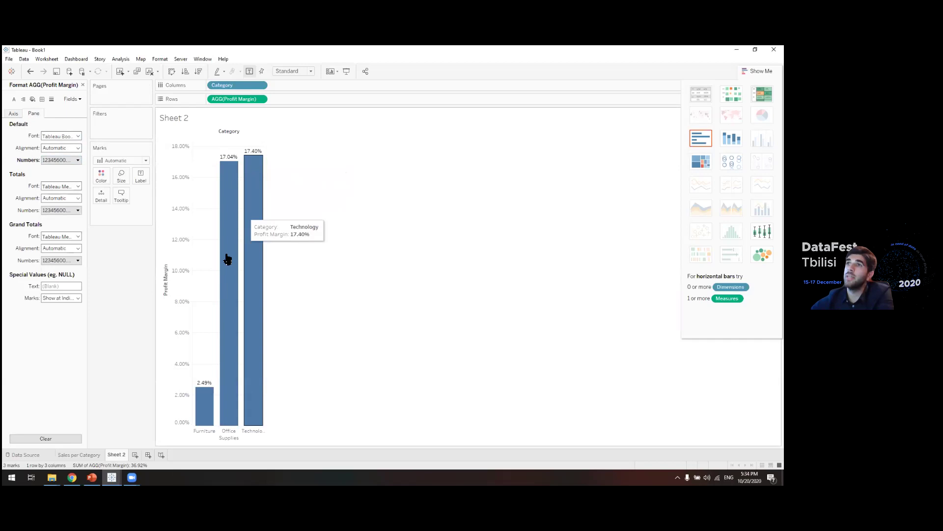
Reduce the Profit Margin label percentages to 1 decimal place and close the formatting options.
{"action": "left_click", "coordinate": [77, 160]}
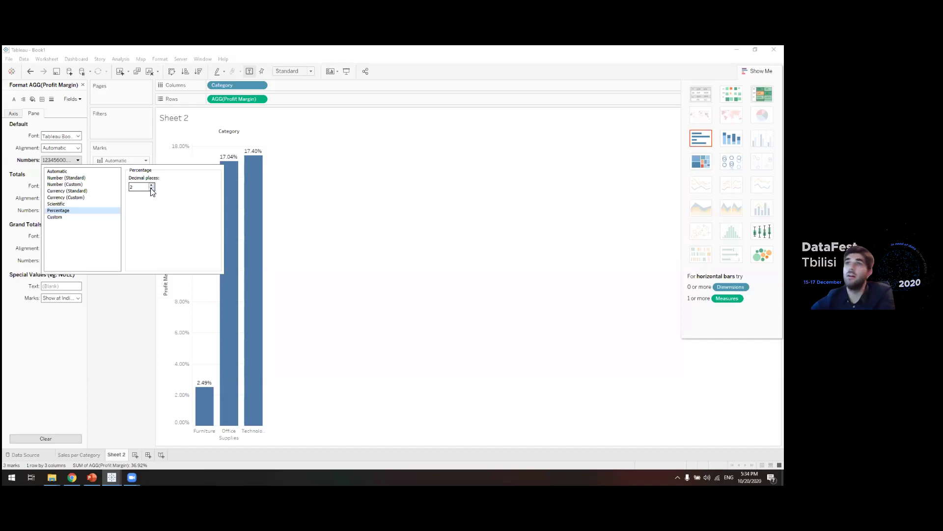
{"action": "left_click", "coordinate": [152, 190]}
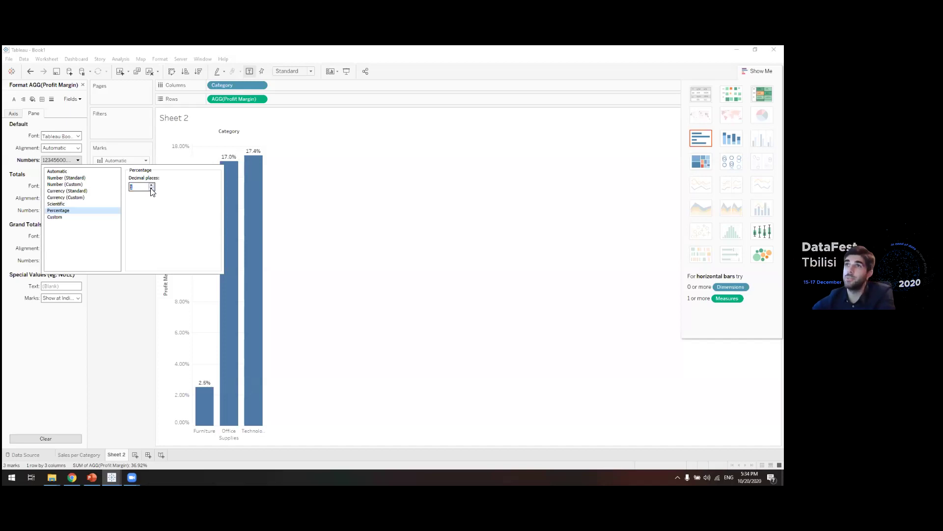
{"action": "left_click", "coordinate": [367, 230]}
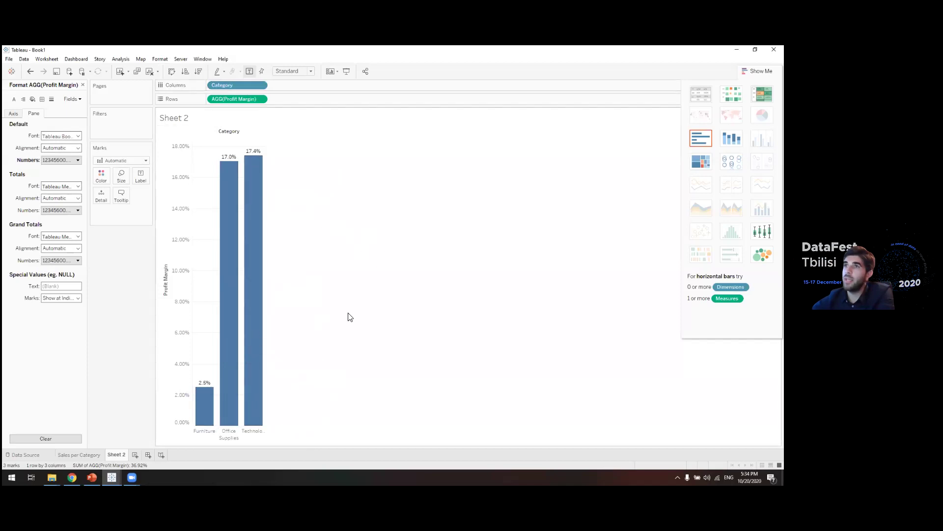
{"action": "left_click", "coordinate": [83, 85]}
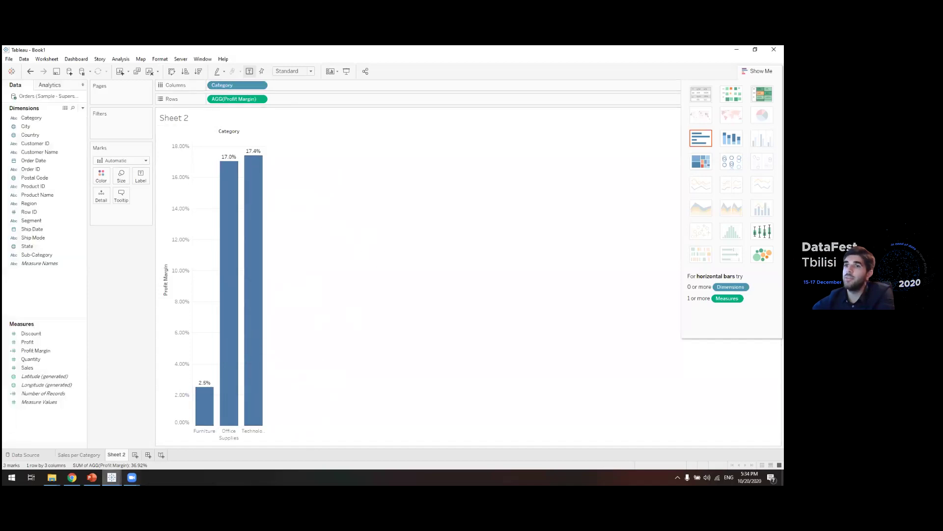
Return to the Sales per Category sheet and color the bars of all measures orange.
{"action": "left_click", "coordinate": [78, 453]}
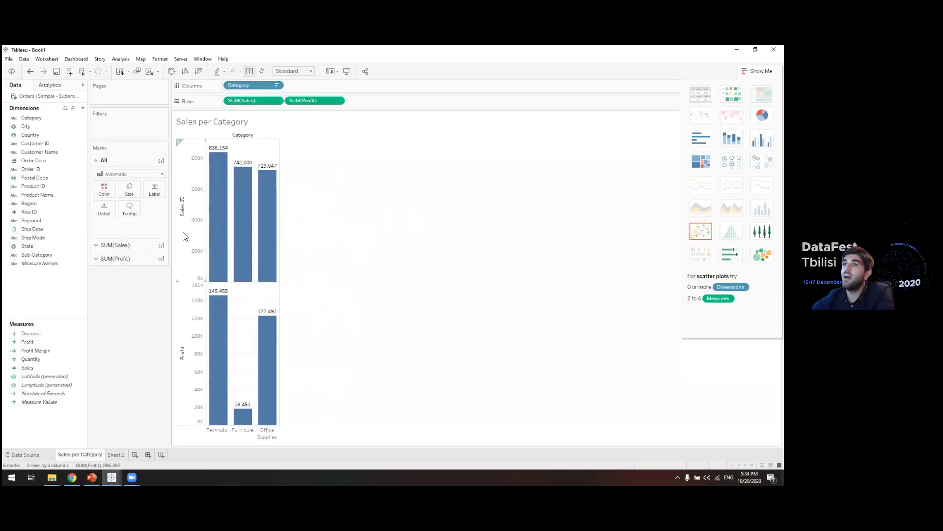
{"action": "left_click", "coordinate": [180, 366]}
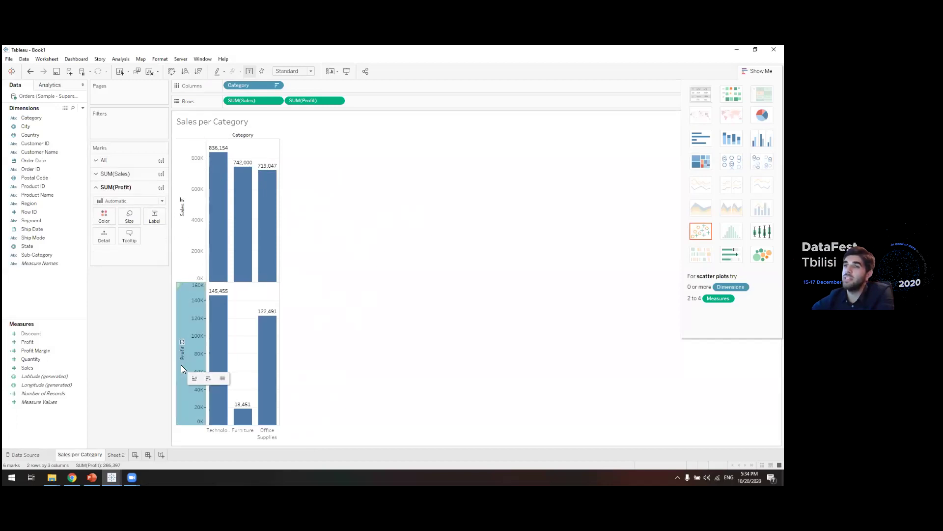
{"action": "mouse_move", "coordinate": [222, 351]}
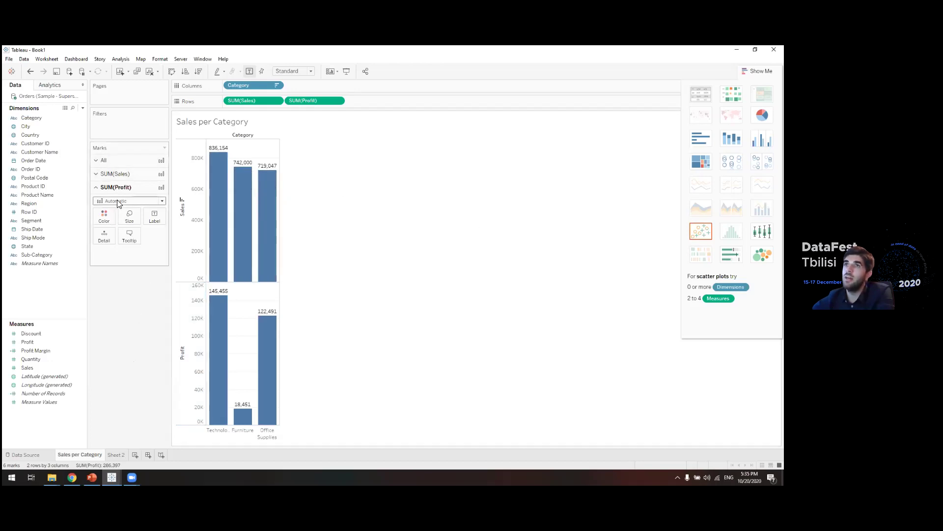
{"action": "left_click", "coordinate": [108, 175]}
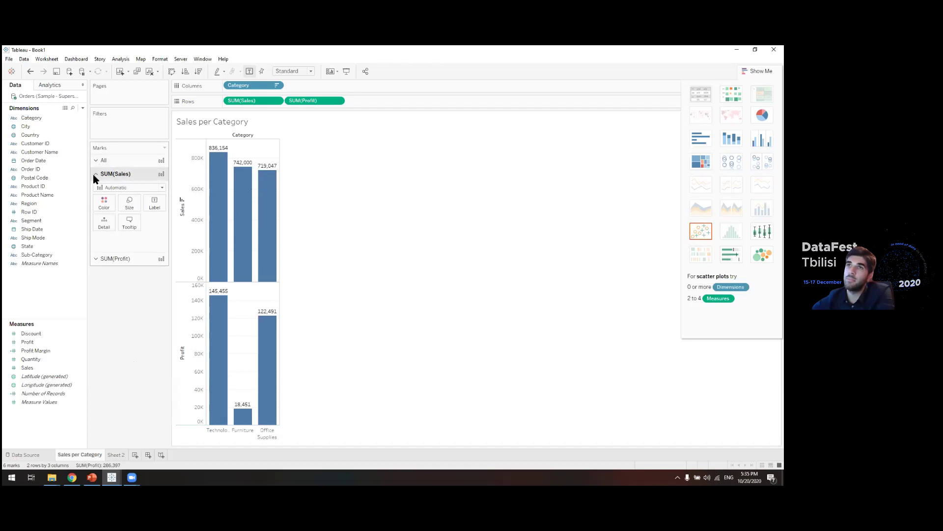
{"action": "left_click", "coordinate": [97, 161]}
{"action": "left_click", "coordinate": [104, 190]}
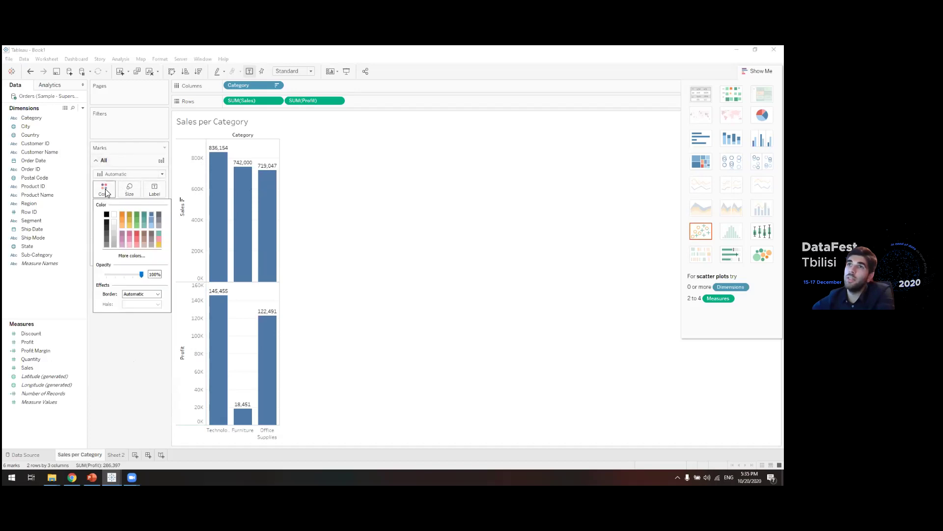
{"action": "left_click", "coordinate": [122, 221]}
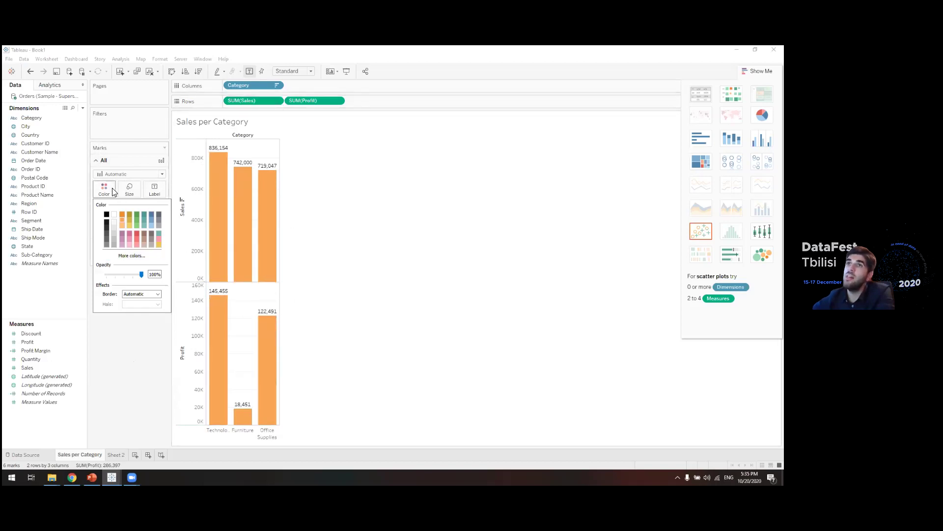
Color the Sales bars light red and the Profit bars light green, setting each measure's color separately.
{"action": "left_click", "coordinate": [99, 161]}
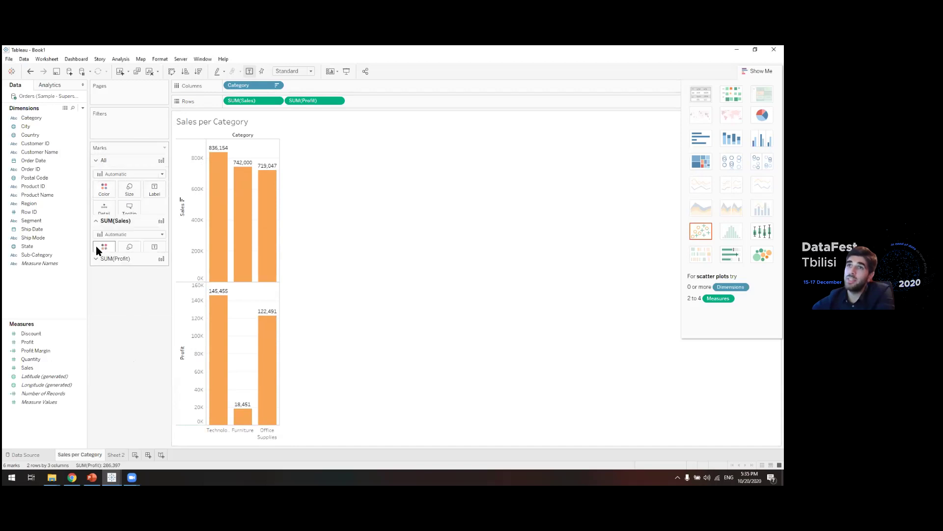
{"action": "left_click", "coordinate": [104, 202]}
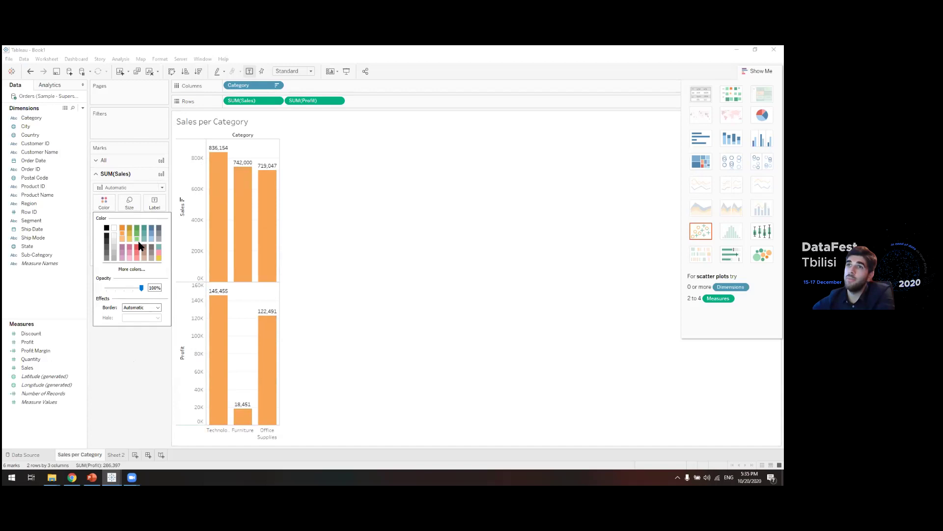
{"action": "left_click", "coordinate": [136, 251]}
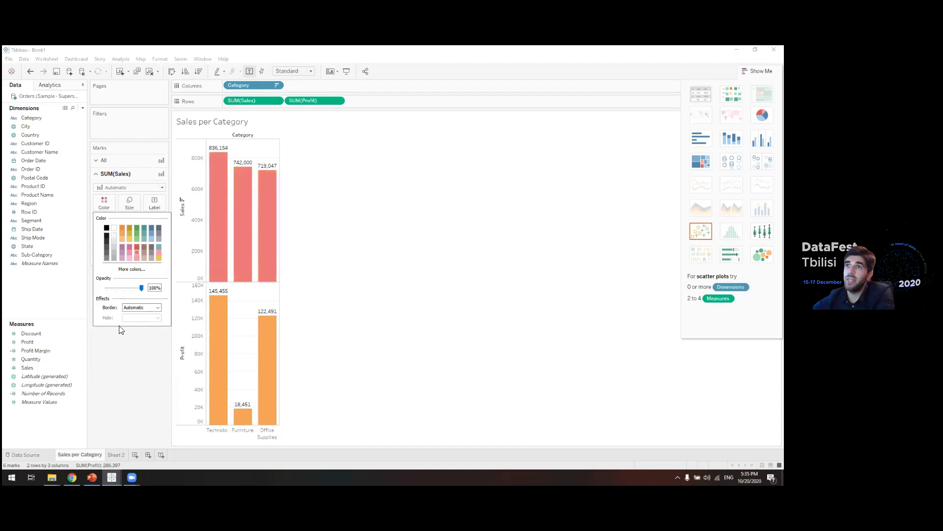
{"action": "left_click", "coordinate": [101, 259]}
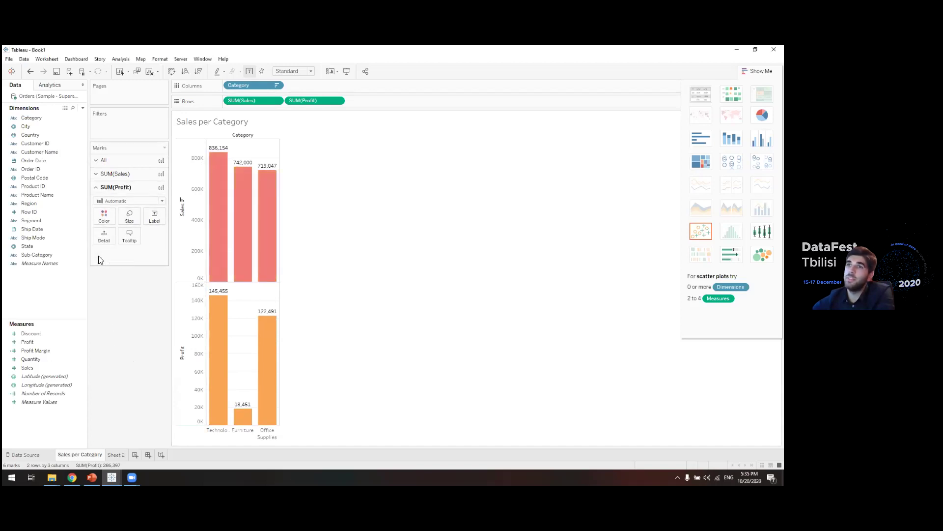
{"action": "left_click", "coordinate": [104, 220]}
{"action": "left_click", "coordinate": [136, 251]}
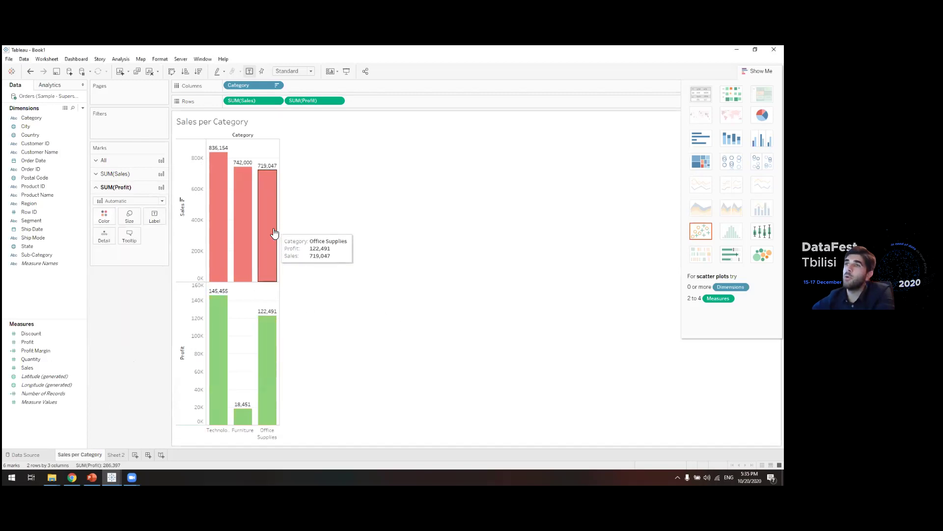
Close the chart type suggestions and fit the Sales per Category chart to Entire View.
{"action": "left_click", "coordinate": [757, 70]}
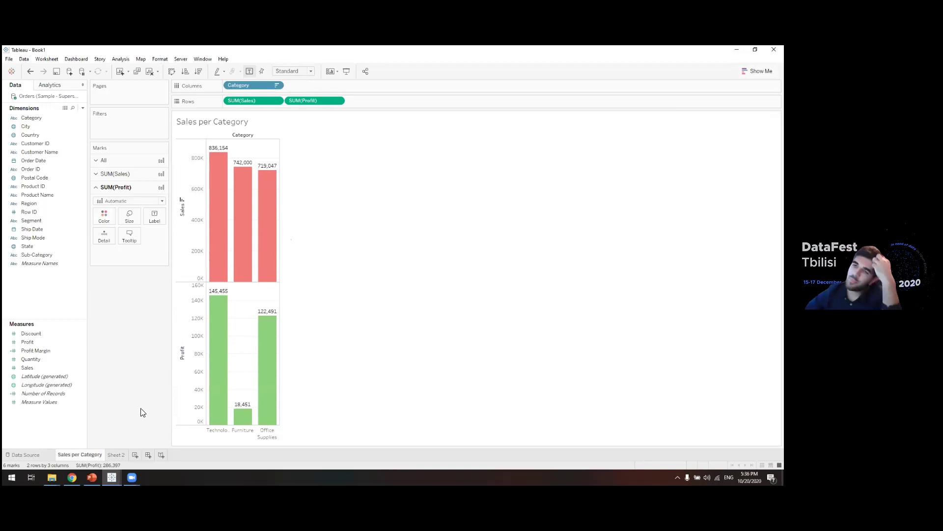
{"action": "left_click", "coordinate": [297, 73]}
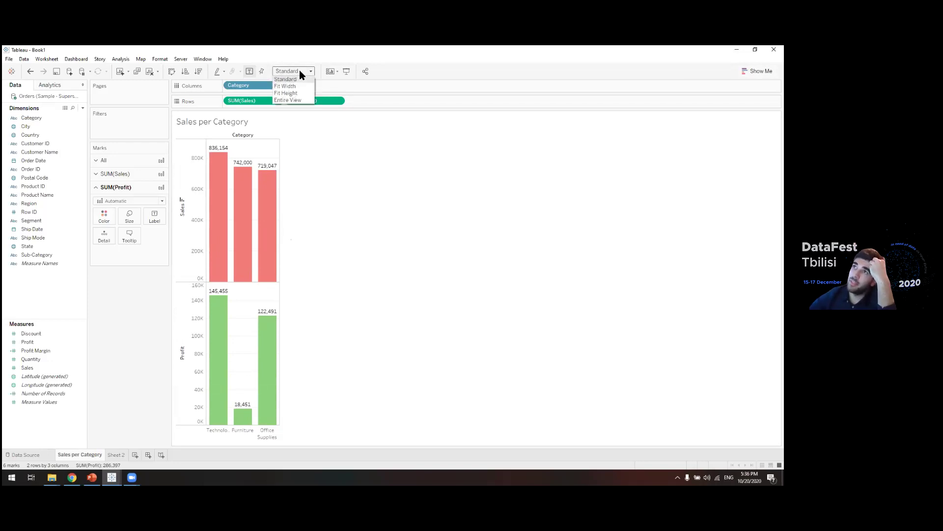
{"action": "left_click", "coordinate": [294, 101]}
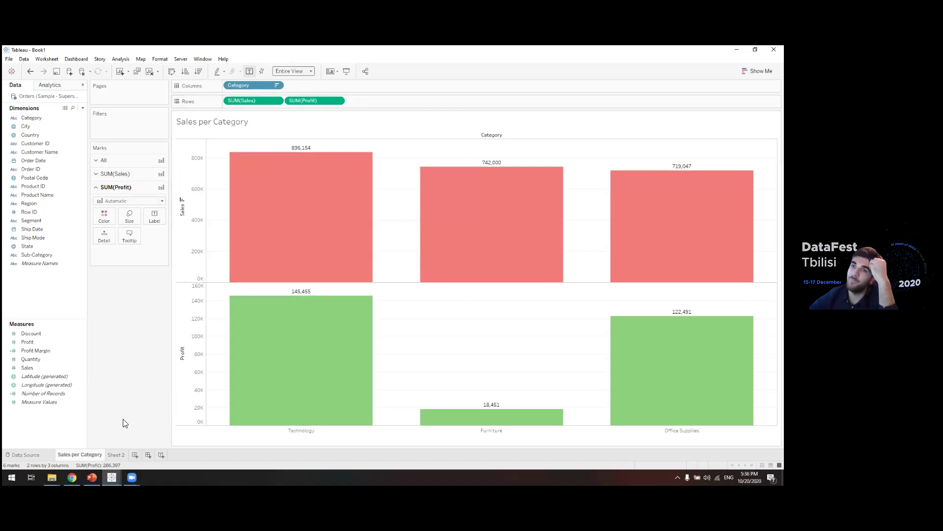
Duplicate the Sales per Category sheet and remove SUM(Profit) from the rows of the copy.
{"action": "mouse_move", "coordinate": [122, 456]}
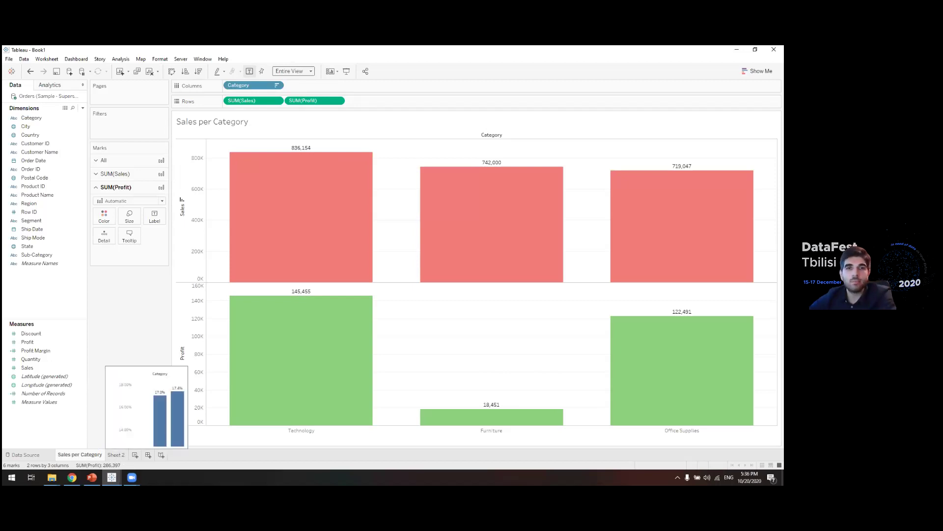
{"action": "left_click", "coordinate": [118, 452]}
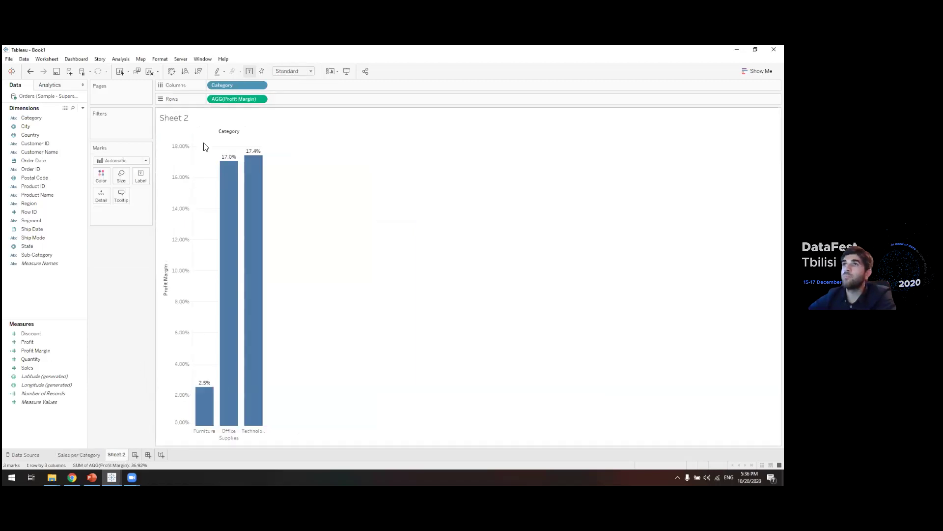
{"action": "left_click", "coordinate": [80, 455]}
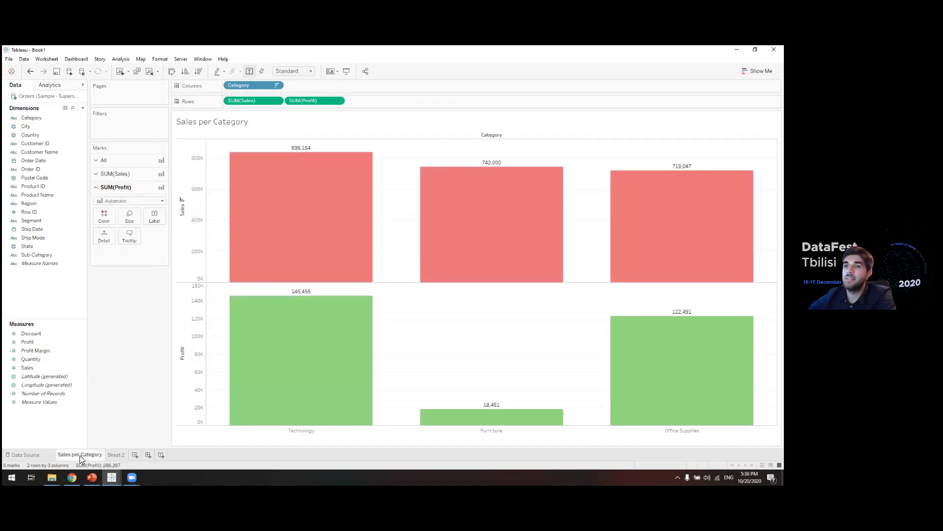
{"action": "right_click", "coordinate": [79, 456]}
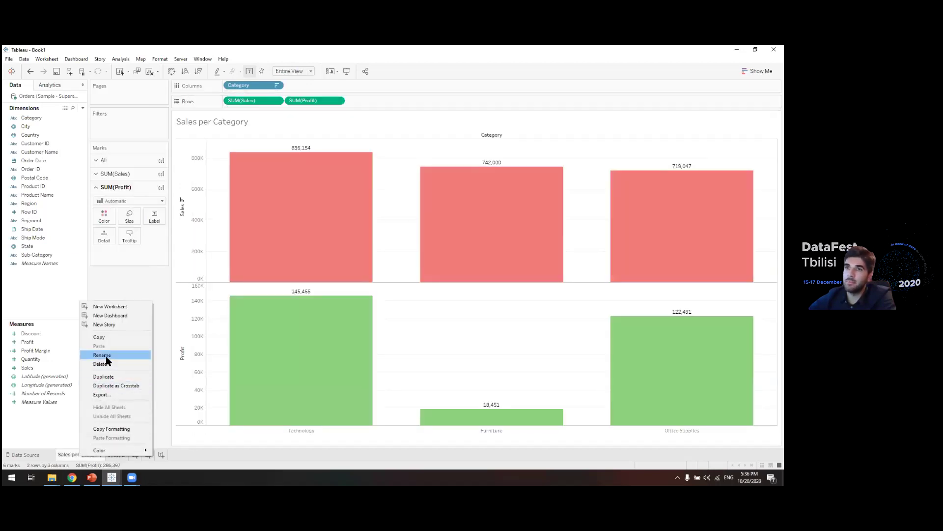
{"action": "left_click", "coordinate": [156, 285]}
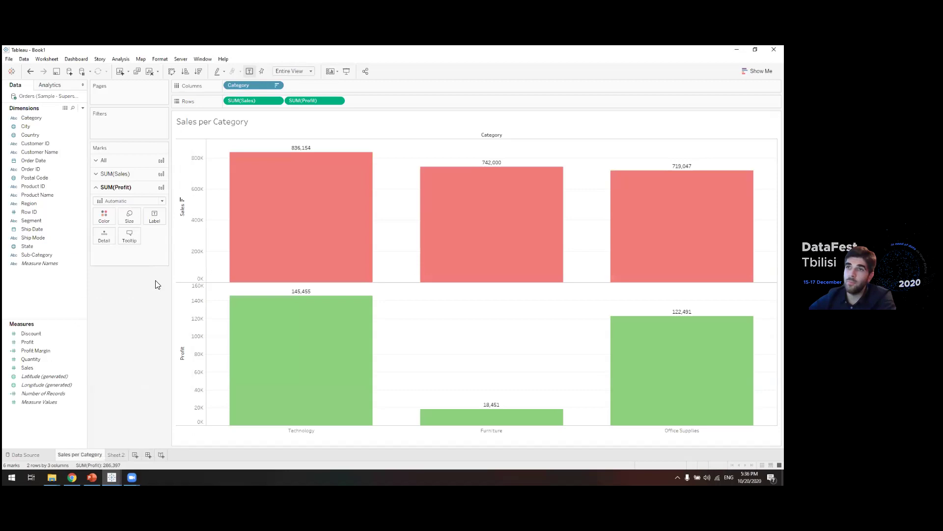
{"action": "right_click", "coordinate": [72, 454]}
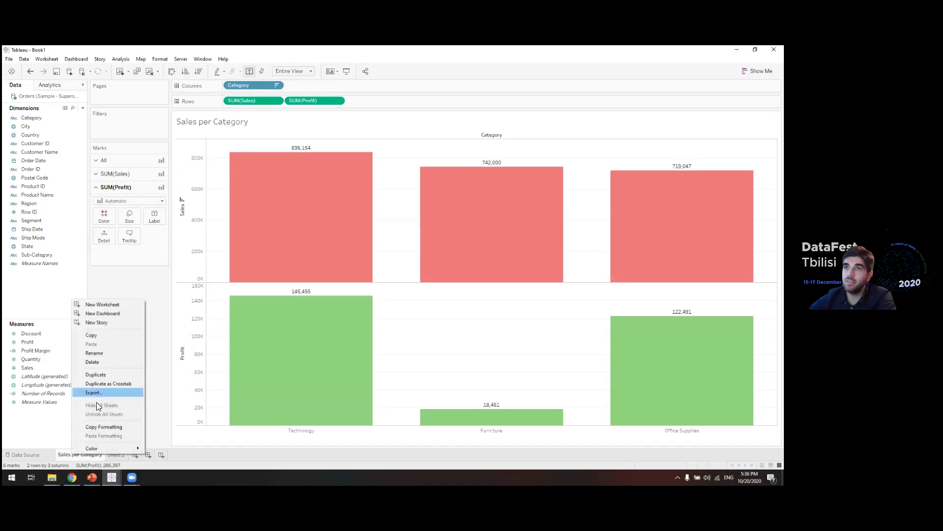
{"action": "left_click", "coordinate": [124, 374]}
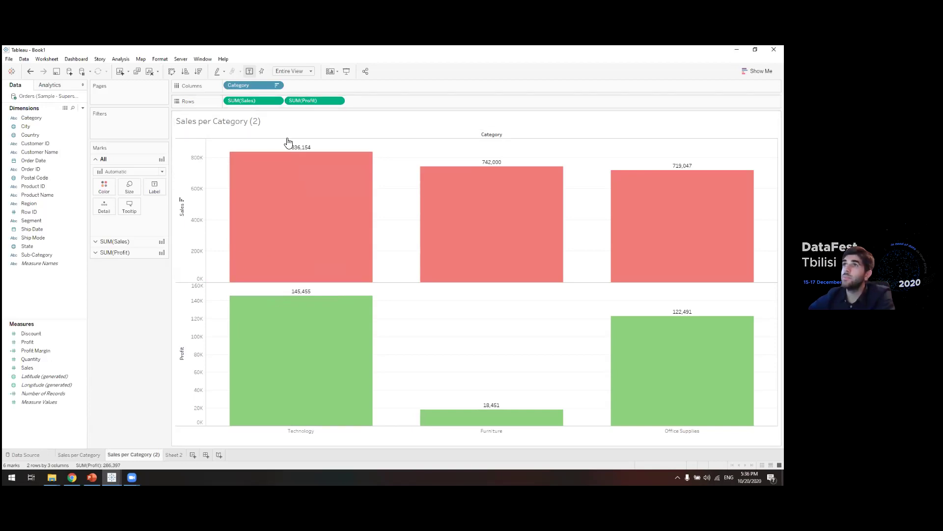
{"action": "left_click_drag", "start_coordinate": [322, 101], "coordinate": [63, 179]}
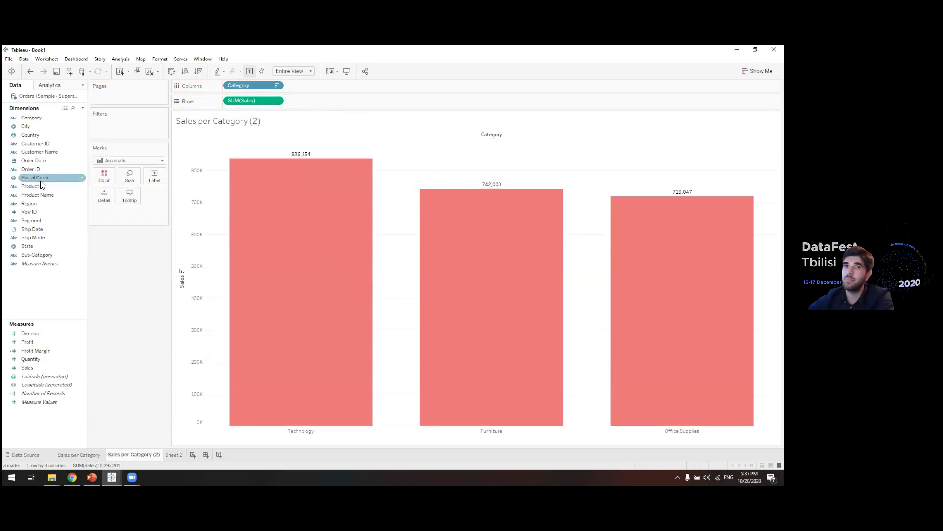
Convert the duplicated sheet's sales chart to a pie chart and fit it to Entire View.
{"action": "left_click", "coordinate": [756, 71]}
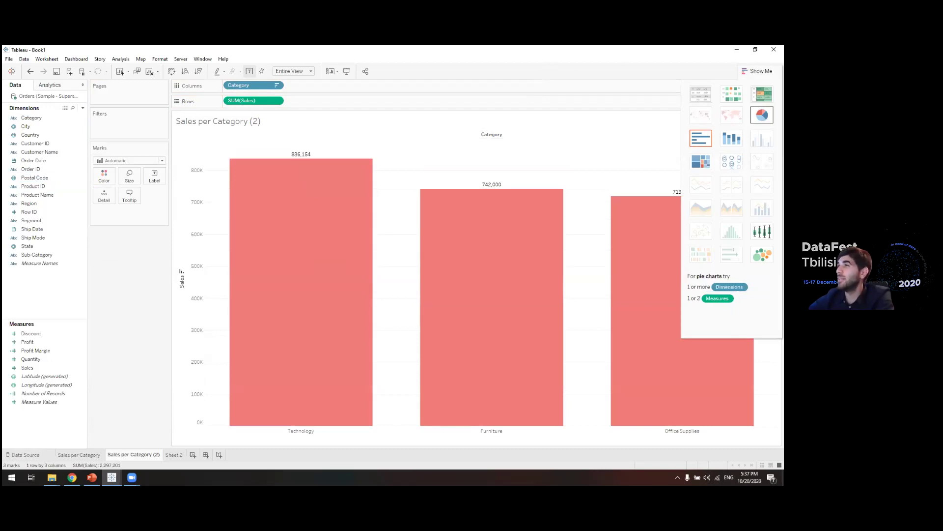
{"action": "left_click", "coordinate": [762, 114]}
{"action": "mouse_move", "coordinate": [216, 165]}
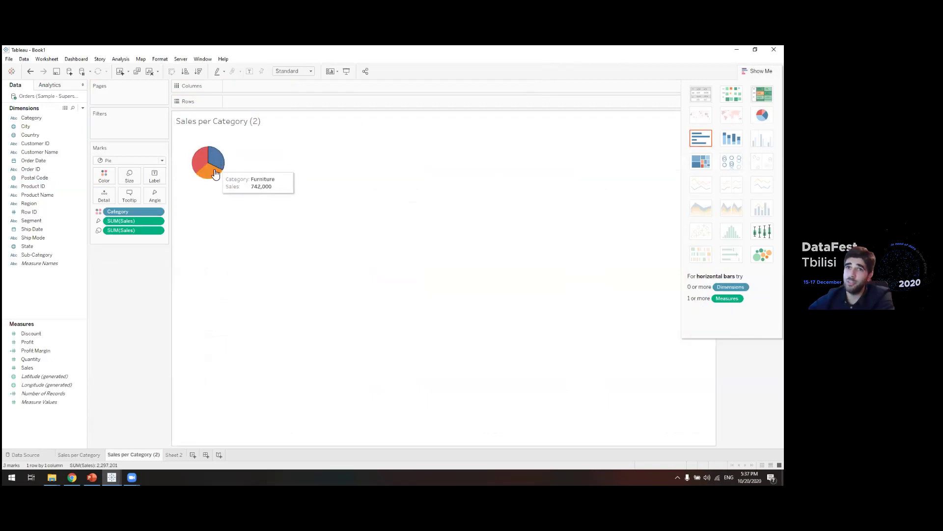
{"action": "key", "text": "ctrl+1"}
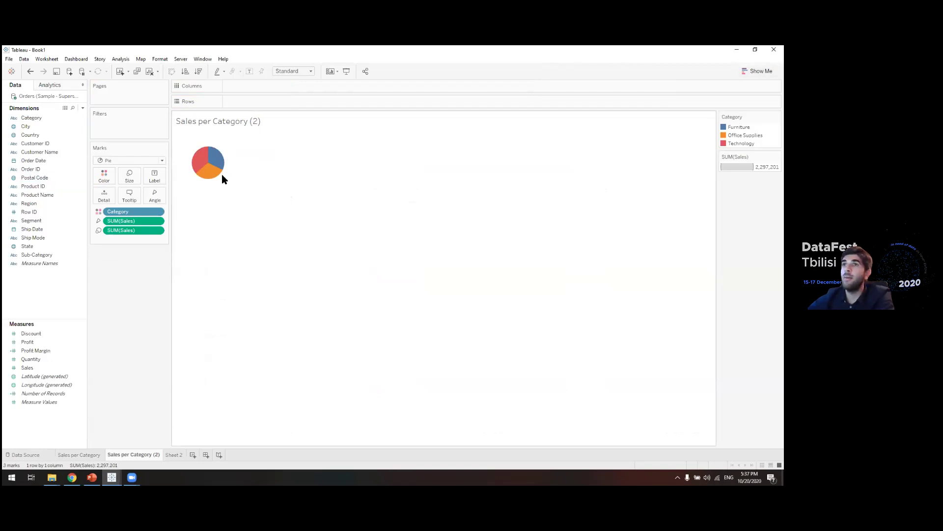
{"action": "left_click", "coordinate": [291, 71]}
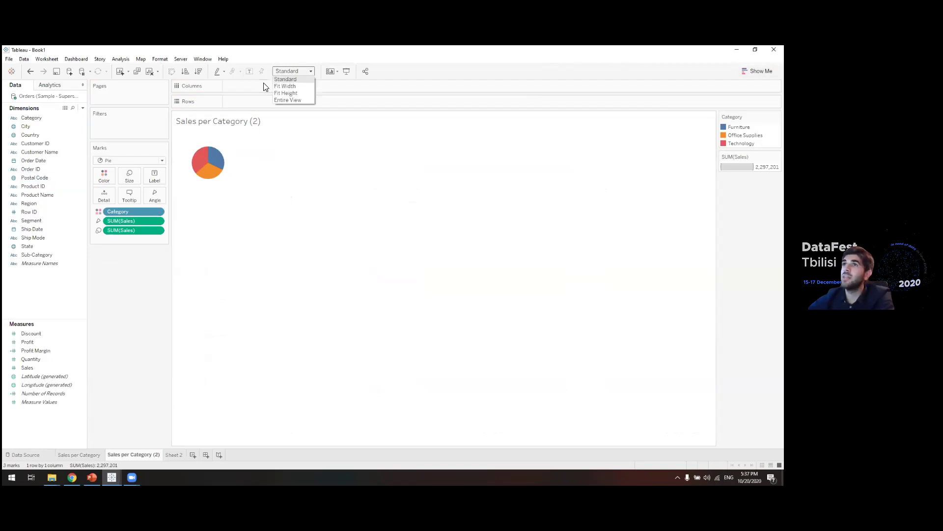
{"action": "left_click", "coordinate": [295, 100]}
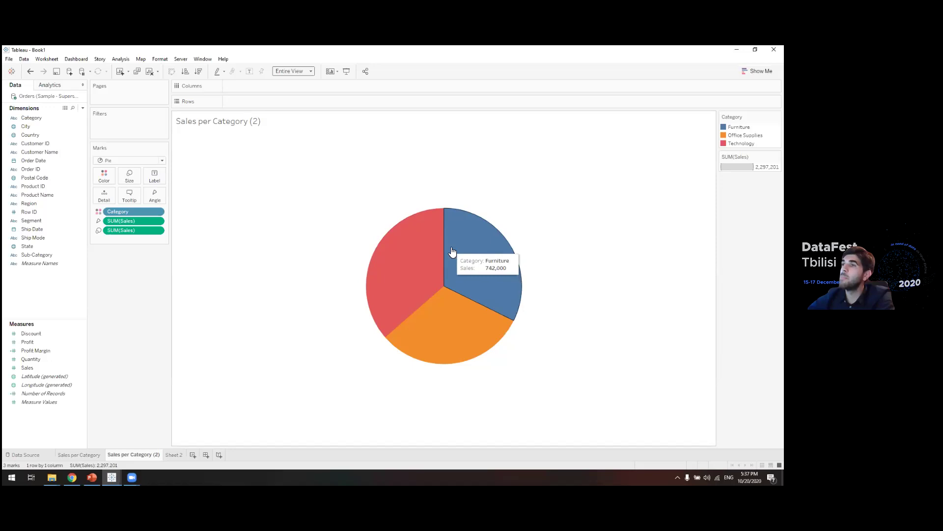
Turn on mark labels so the pie slices show their sales values.
{"action": "mouse_move", "coordinate": [383, 255]}
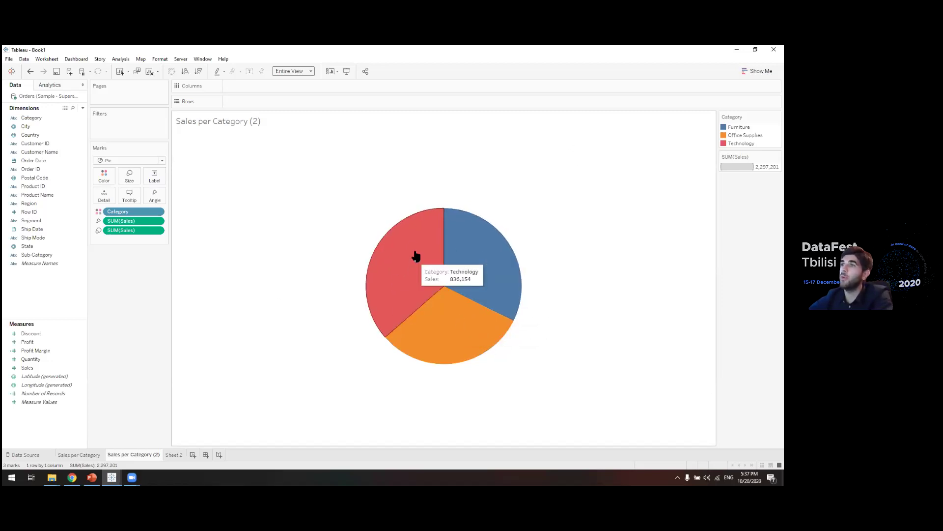
{"action": "left_click", "coordinate": [157, 181]}
{"action": "left_click", "coordinate": [175, 193]}
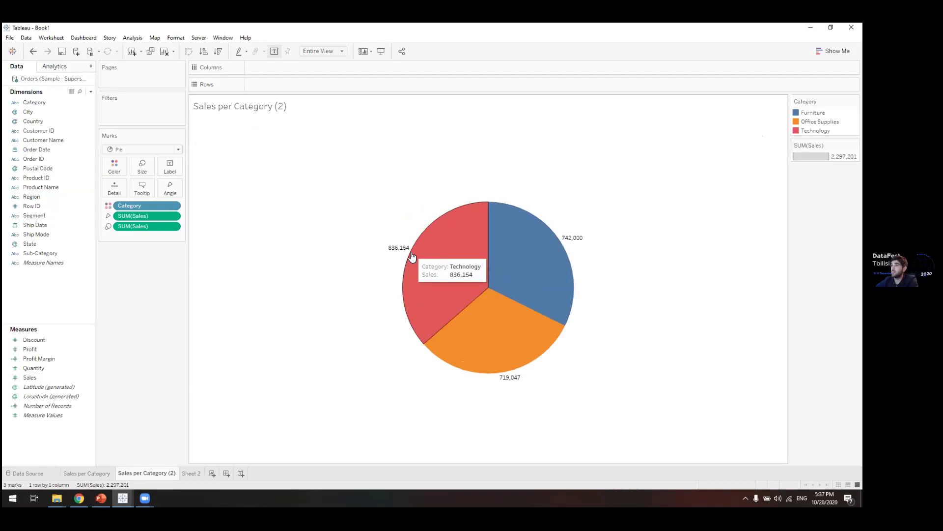
Highlight the Furniture, Office Supplies and Technology slices one at a time from the color legend, and clear the highlight.
{"action": "left_click", "coordinate": [813, 113]}
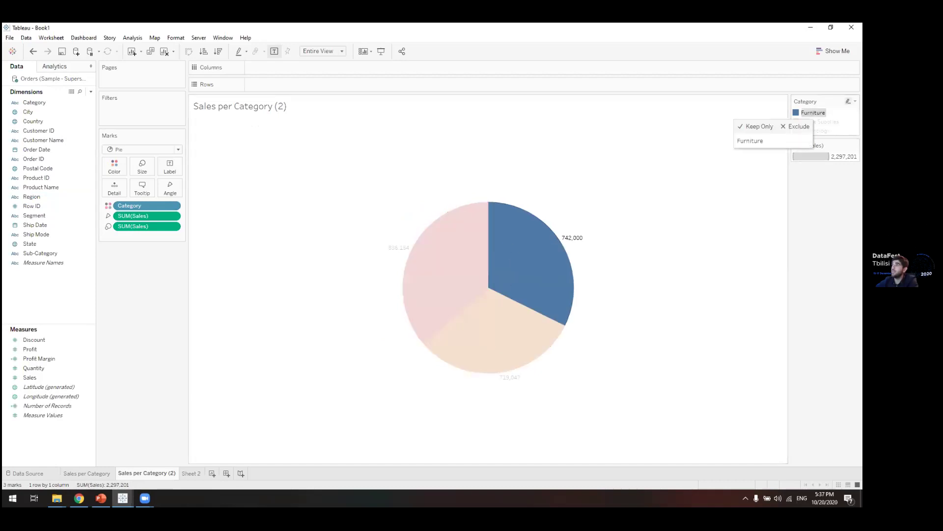
{"action": "left_click", "coordinate": [819, 122]}
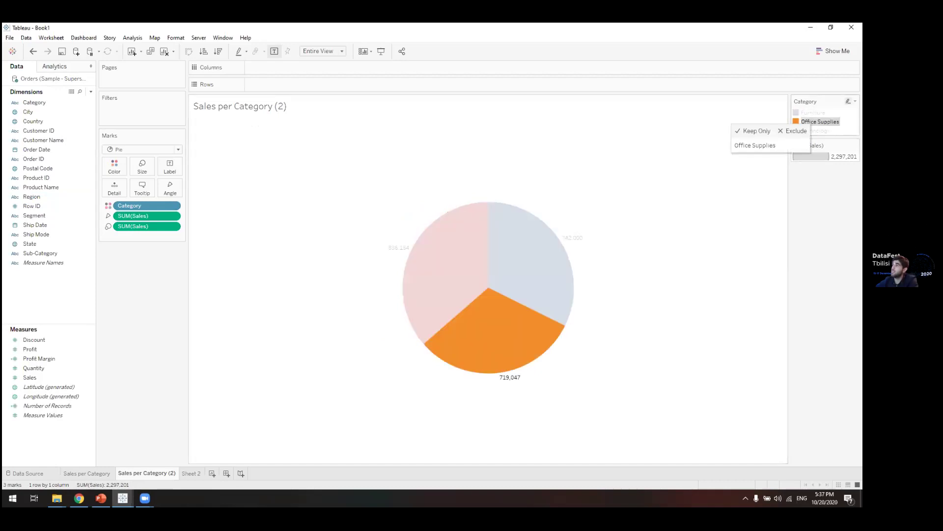
{"action": "left_click", "coordinate": [816, 130]}
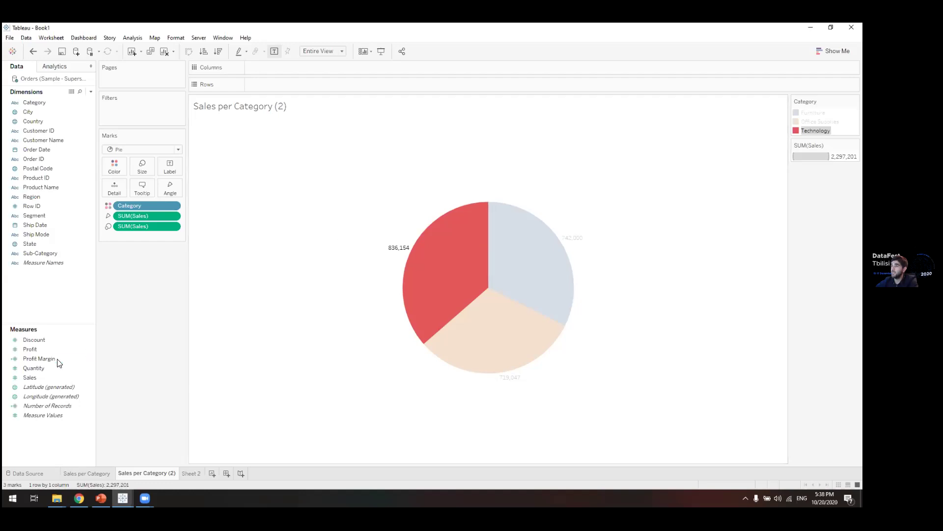
{"action": "left_click", "coordinate": [34, 225]}
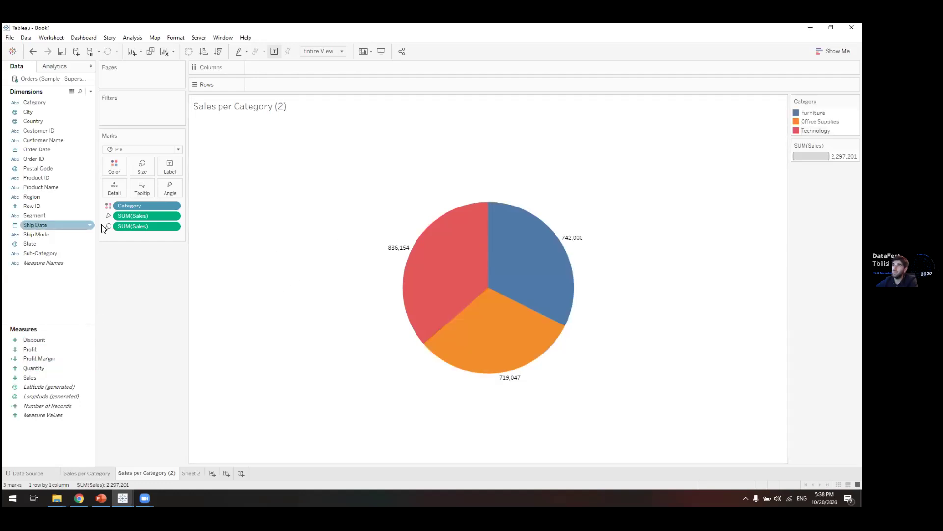
{"action": "left_click", "coordinate": [44, 262]}
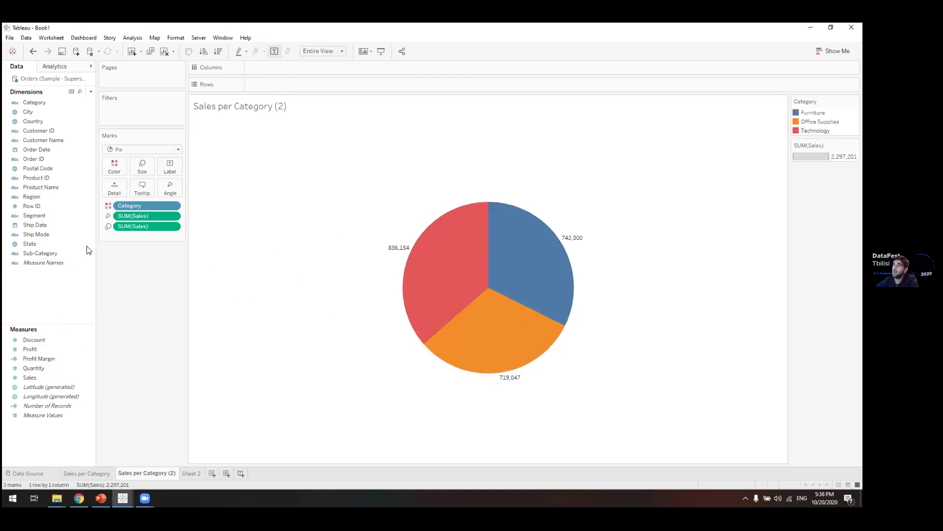
Add the Category dimension as a label on the pie slices.
{"action": "left_click", "coordinate": [39, 103]}
{"action": "left_click_drag", "start_coordinate": [38, 103], "coordinate": [170, 168]}
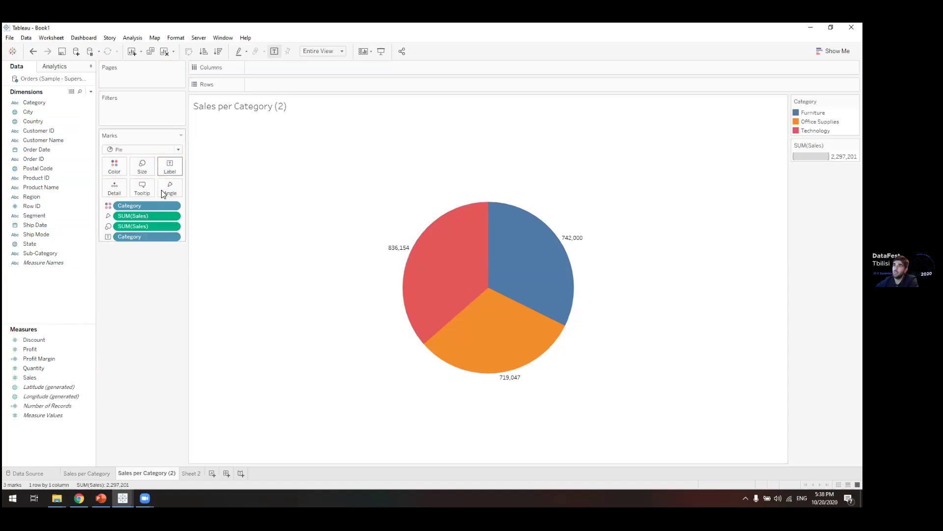
{"action": "left_click", "coordinate": [108, 237]}
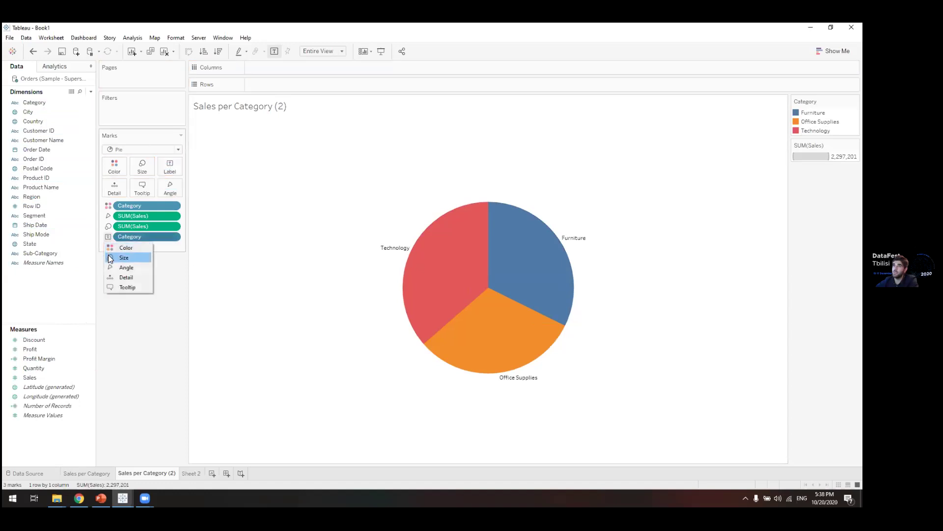
{"action": "left_click", "coordinate": [159, 309]}
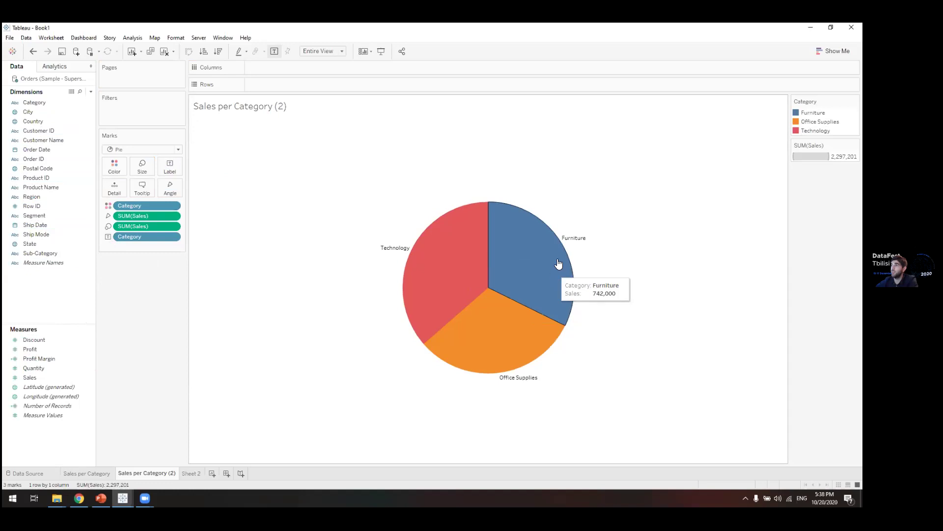
Add SUM(Sales) as a second label on the pie slices alongside the category name.
{"action": "double_click", "coordinate": [141, 247]}
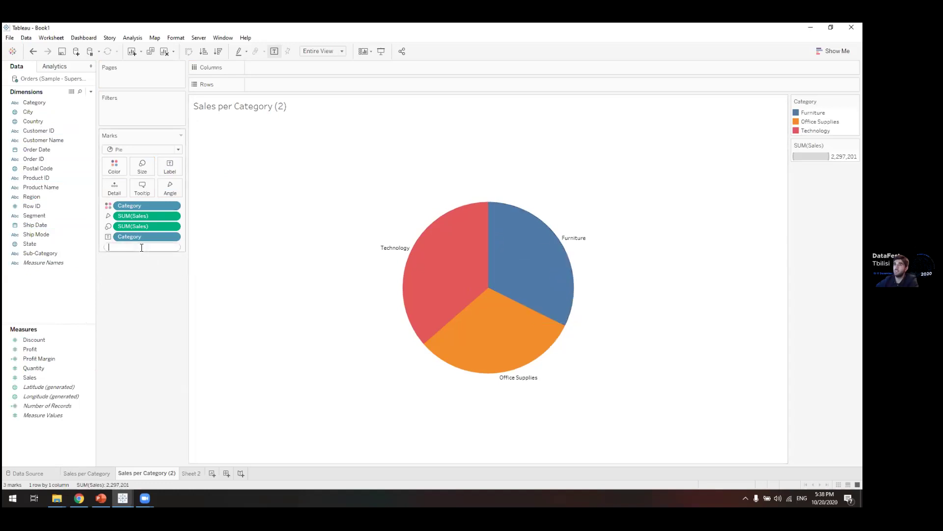
{"action": "type", "text": "sum"}
{"action": "key", "text": "Return"}
{"action": "type", "text": "sales"}
{"action": "key", "text": "Return"}
{"action": "key", "text": "Return"}
{"action": "left_click", "coordinate": [109, 248]}
{"action": "left_click", "coordinate": [123, 273]}
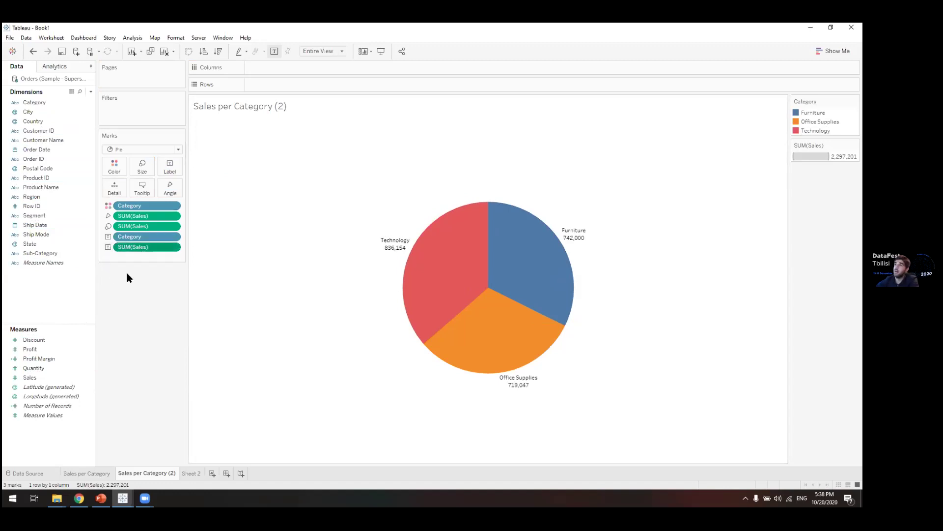
{"action": "double_click", "coordinate": [146, 257]}
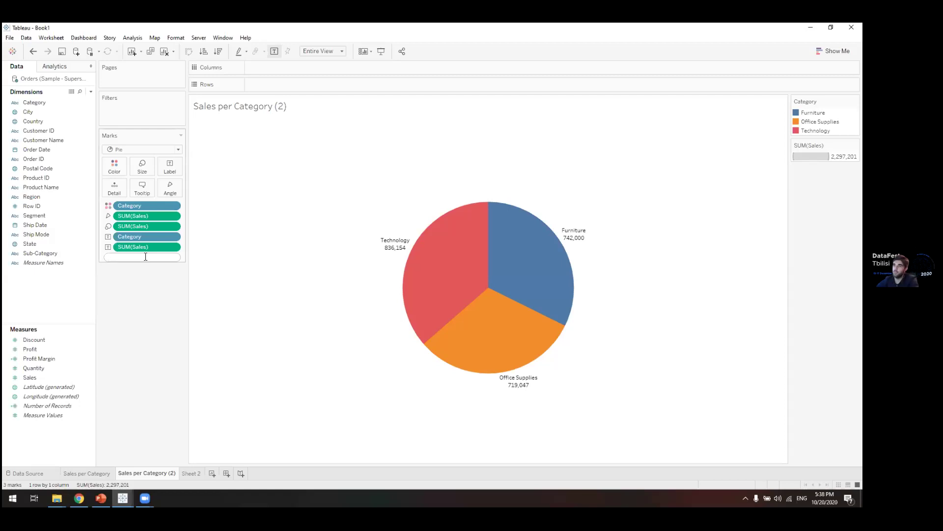
{"action": "left_click", "coordinate": [179, 288]}
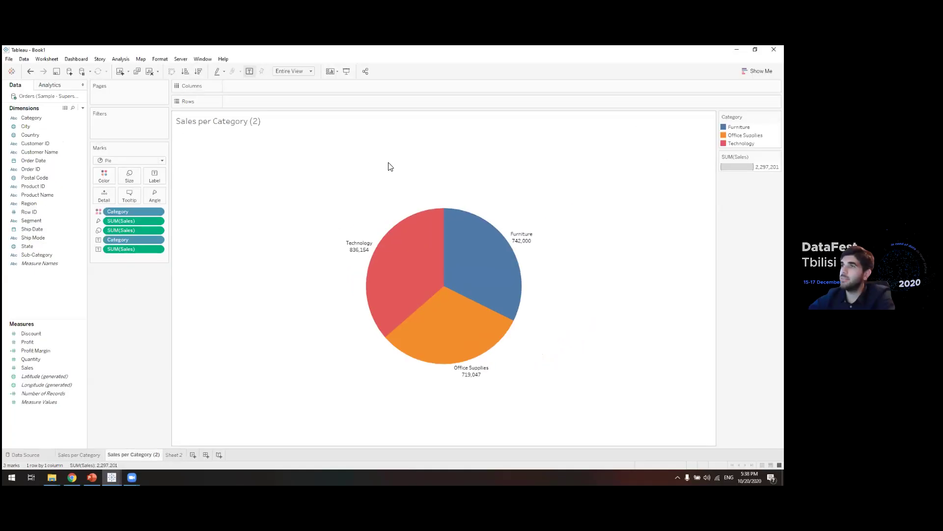
Add an ad hoc SUM([Sales]) calculation as a new detail field on the pie chart's Marks card.
{"action": "mouse_move", "coordinate": [408, 277]}
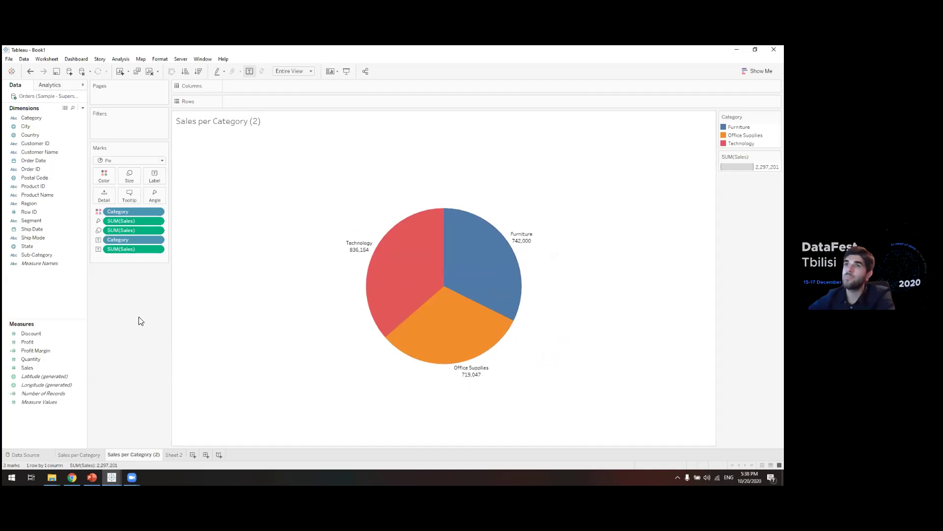
{"action": "double_click", "coordinate": [128, 260]}
{"action": "type", "text": "sum"}
{"action": "key", "text": "Return"}
{"action": "type", "text": "sa"}
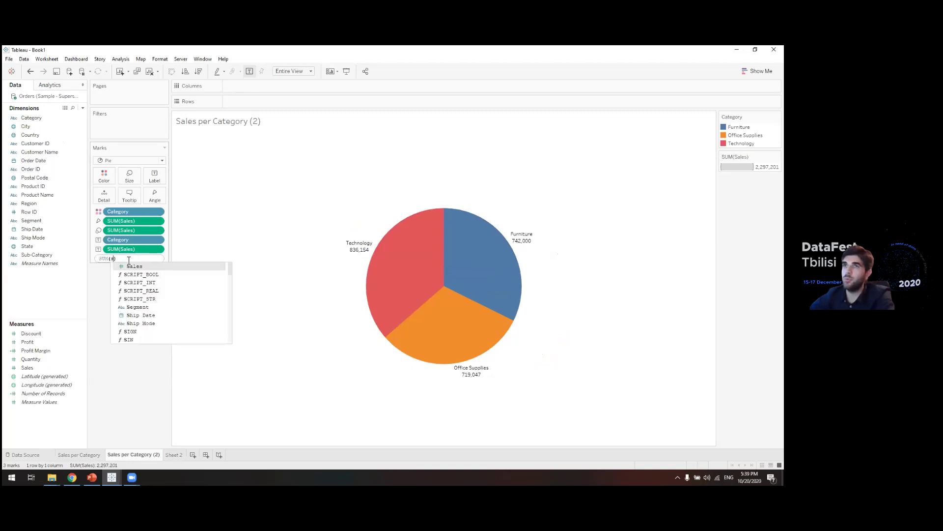
{"action": "type", "text": "l"}
{"action": "key", "text": "Return"}
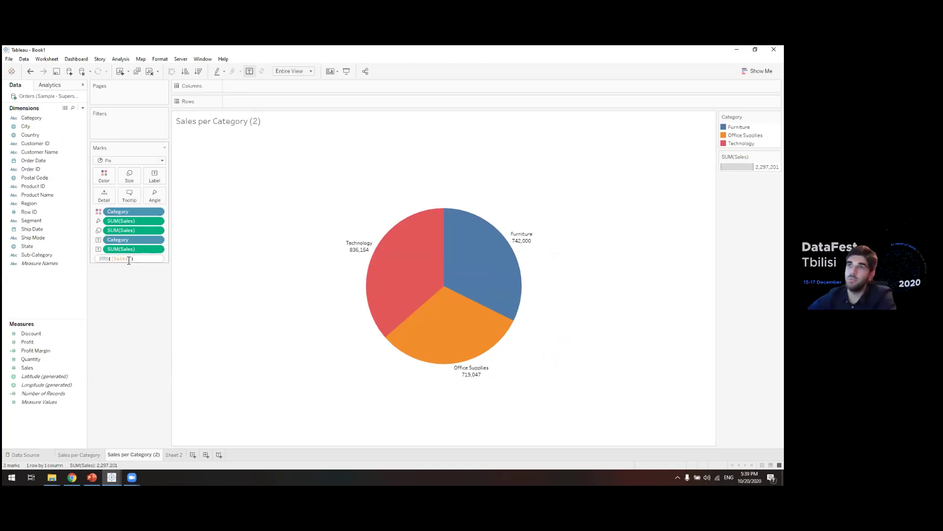
{"action": "key", "text": "Return"}
Apply the Percent of Total quick table calculation to the newly added SUM(Sales) detail field.
{"action": "left_click", "coordinate": [157, 258]}
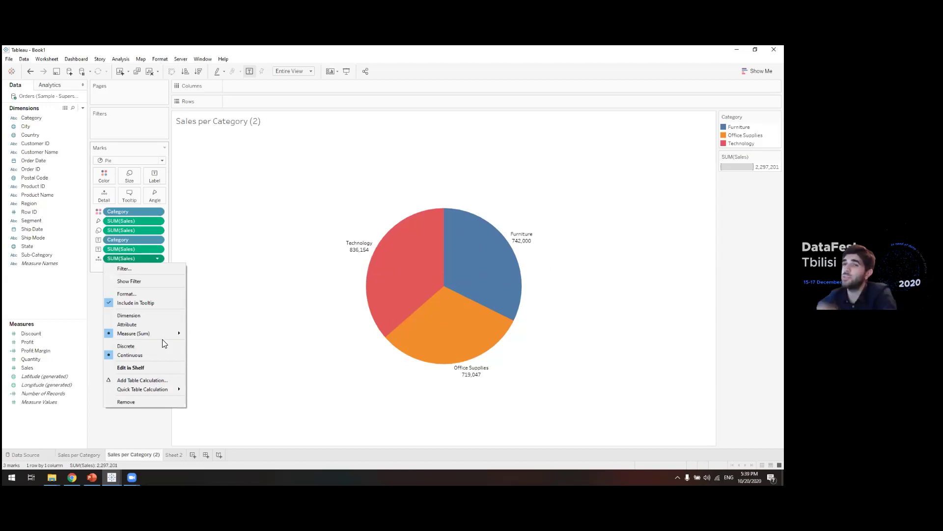
{"action": "mouse_move", "coordinate": [165, 392]}
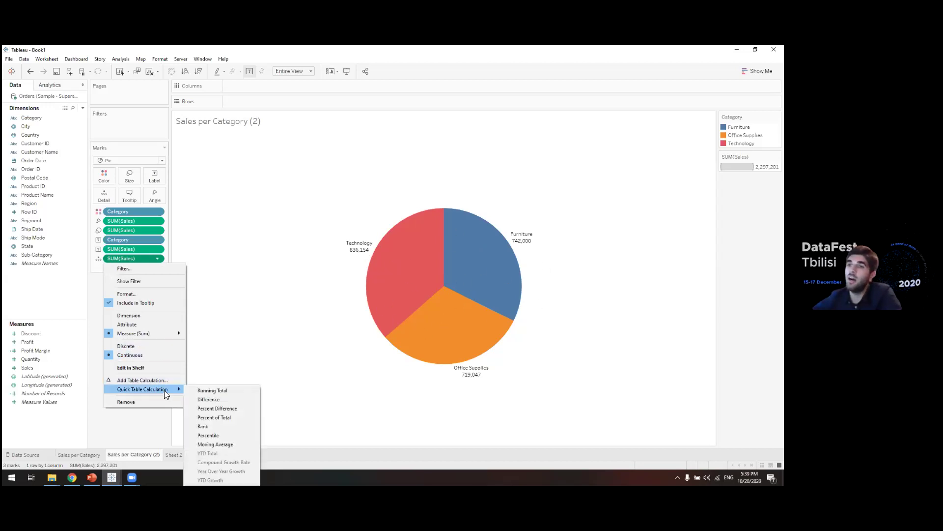
{"action": "left_click", "coordinate": [204, 391]}
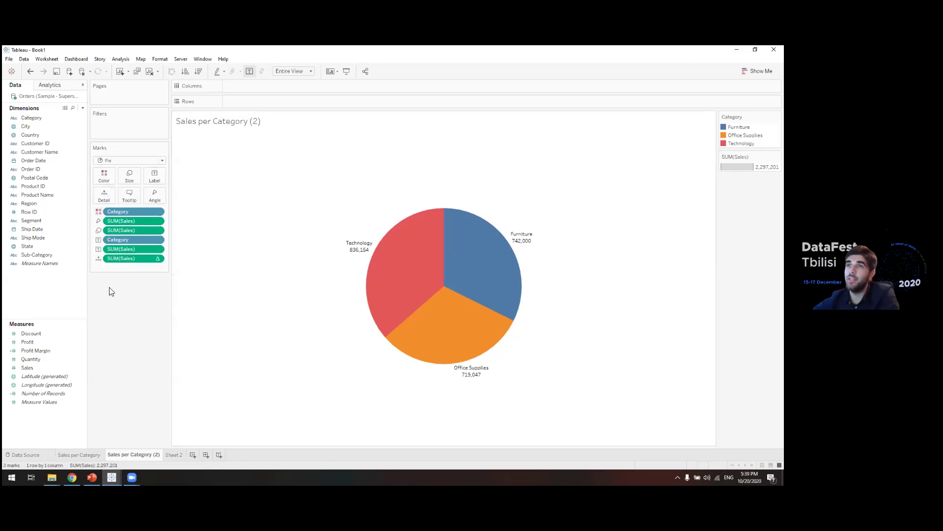
Check the Technology slice's tooltip and change the percent-of-total SUM(Sales) field from detail to label.
{"action": "left_click", "coordinate": [99, 259]}
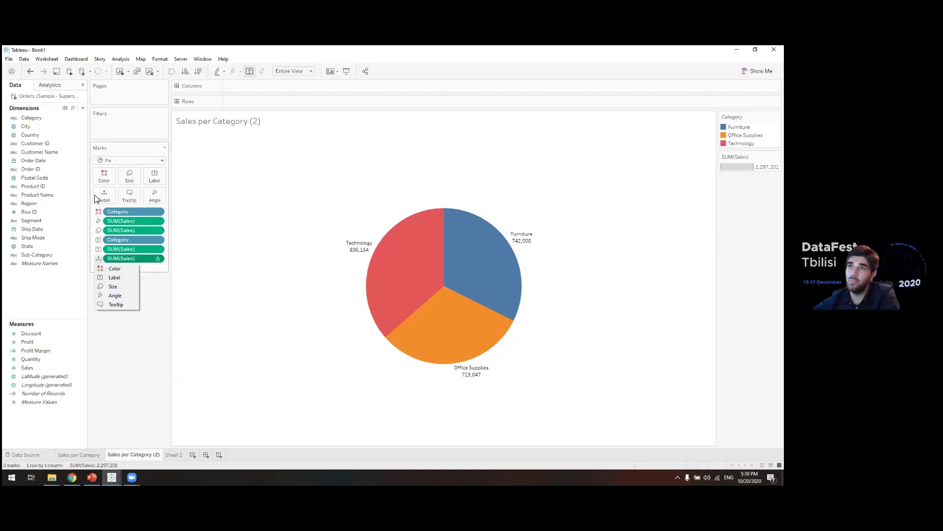
{"action": "left_click", "coordinate": [153, 323]}
{"action": "mouse_move", "coordinate": [393, 286]}
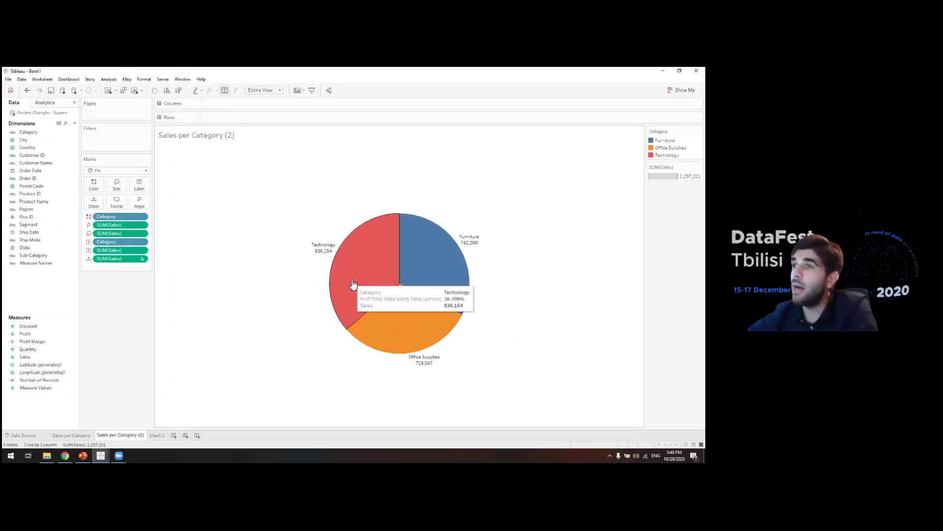
{"action": "left_click", "coordinate": [89, 259]}
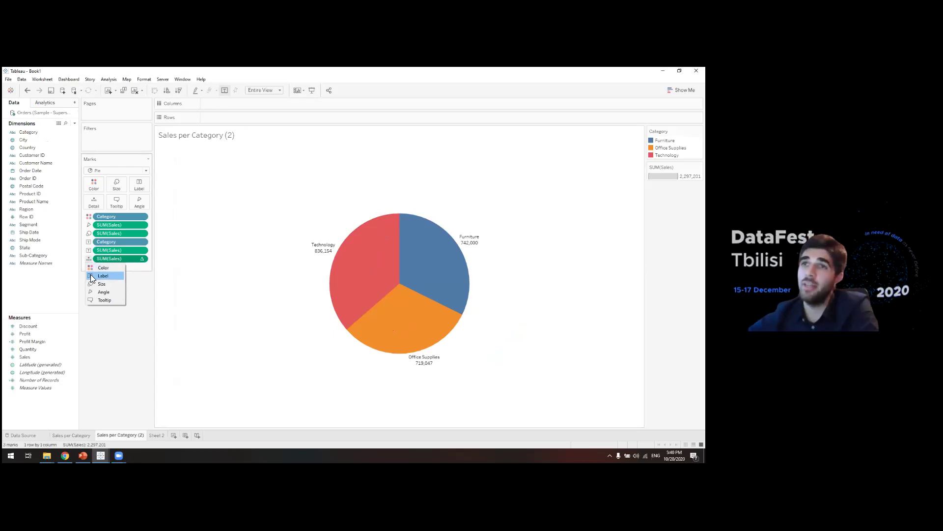
{"action": "left_click", "coordinate": [91, 276]}
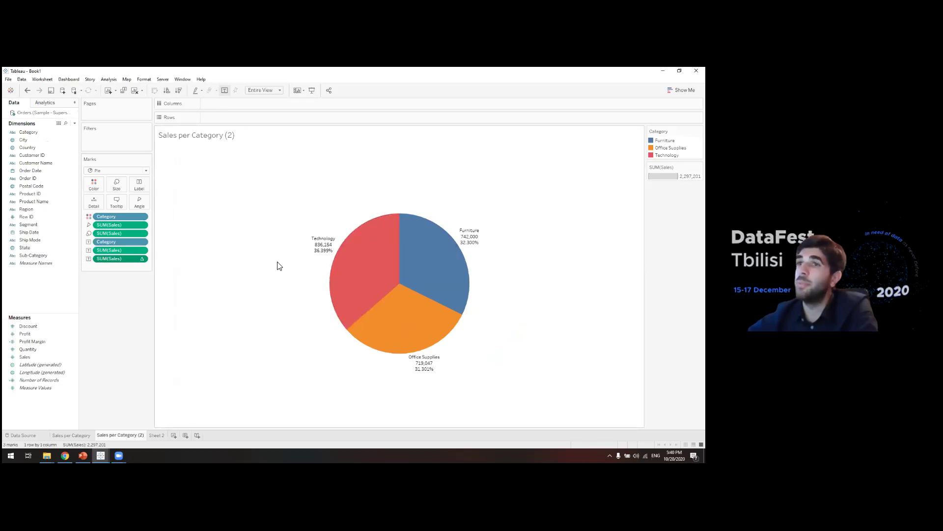
Open the color editor for the pie's Category field and move its dialog off the chart.
{"action": "mouse_move", "coordinate": [315, 246]}
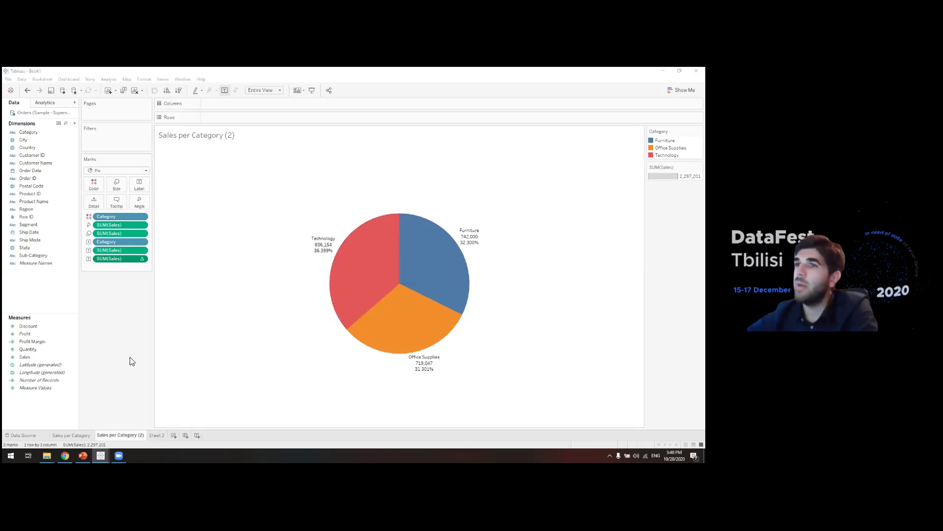
{"action": "left_click", "coordinate": [93, 185]}
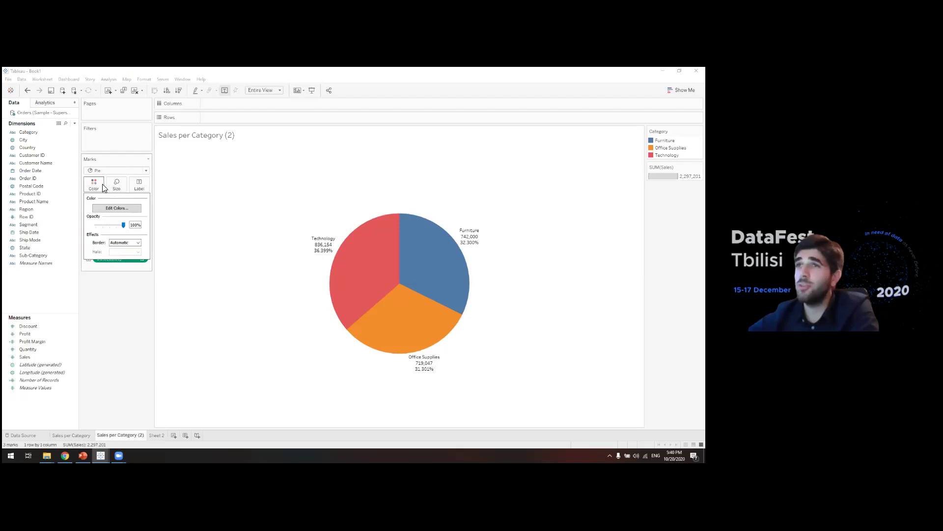
{"action": "left_click", "coordinate": [115, 207]}
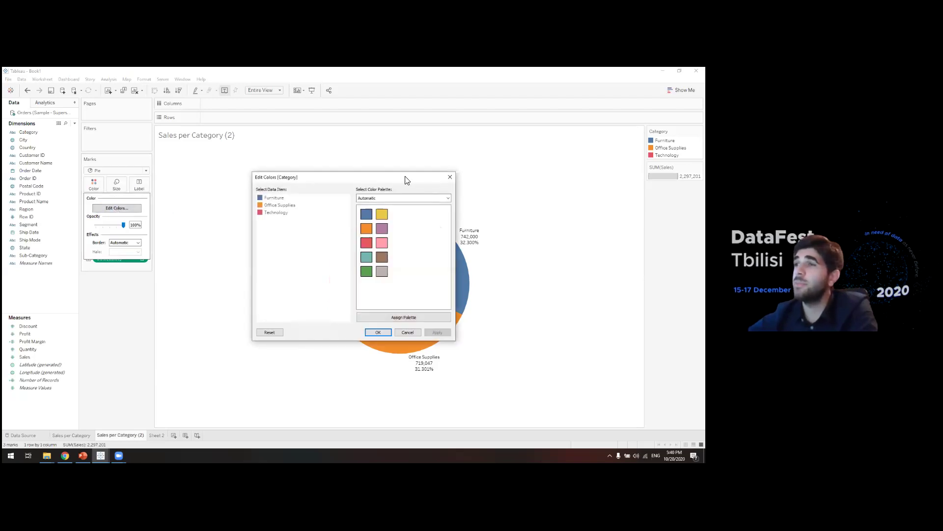
{"action": "left_click_drag", "start_coordinate": [407, 177], "coordinate": [272, 172]}
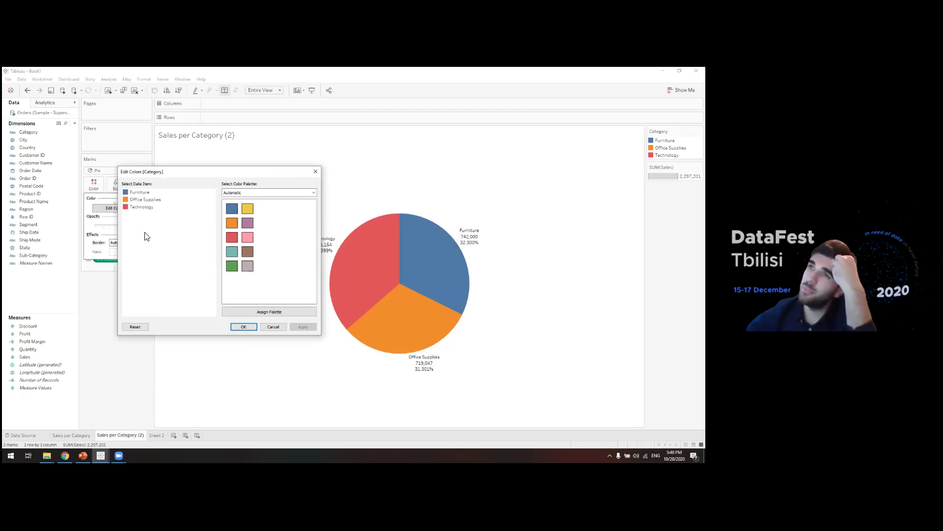
Preview the Tableau 10, Tableau 20, Seattle Grays and Traffic Light color palettes for the categories.
{"action": "left_click", "coordinate": [244, 193]}
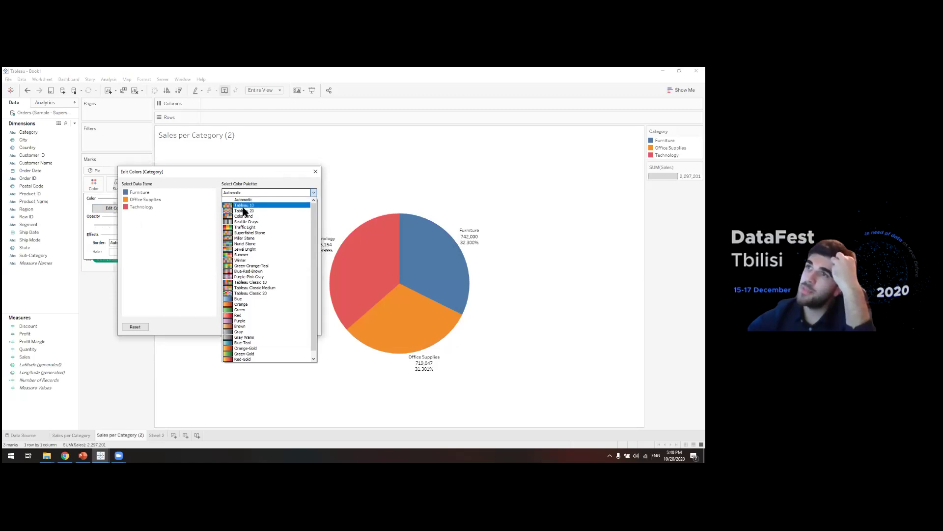
{"action": "left_click", "coordinate": [247, 205]}
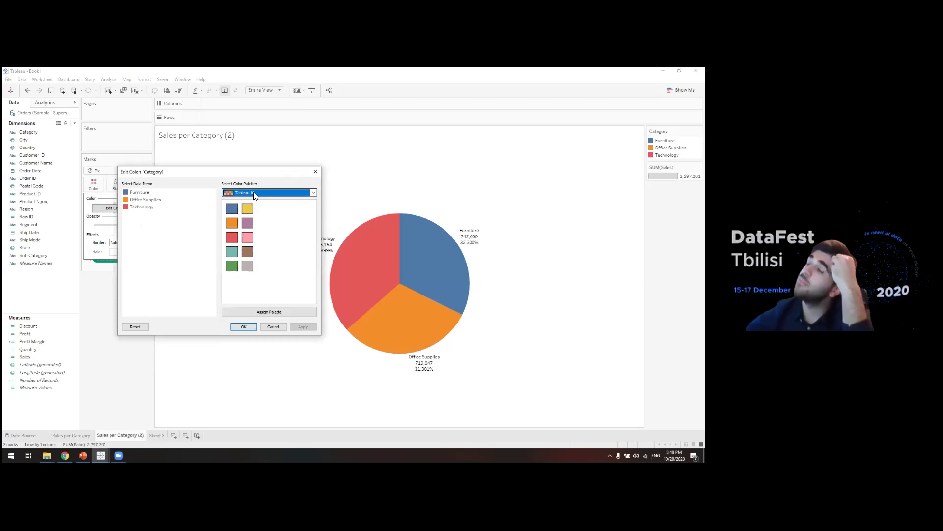
{"action": "left_click", "coordinate": [254, 193]}
{"action": "left_click", "coordinate": [255, 206]}
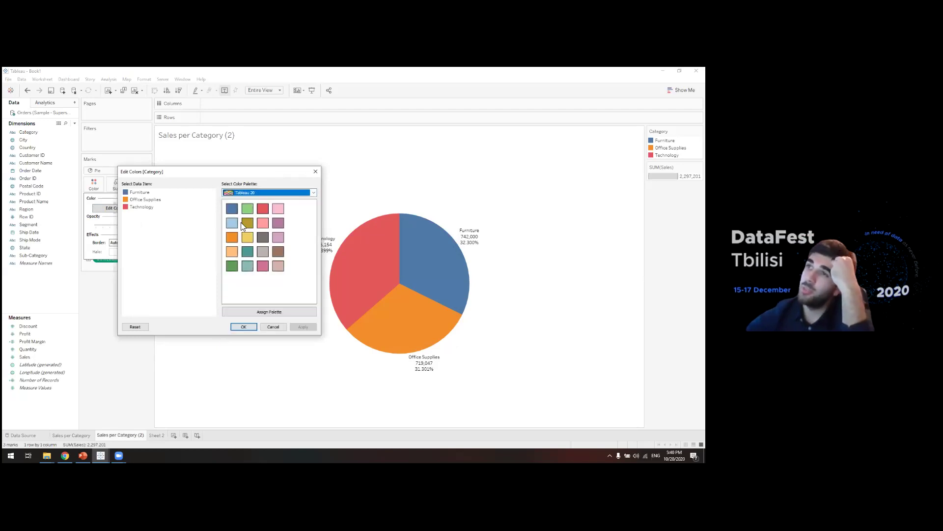
{"action": "left_click", "coordinate": [254, 193]}
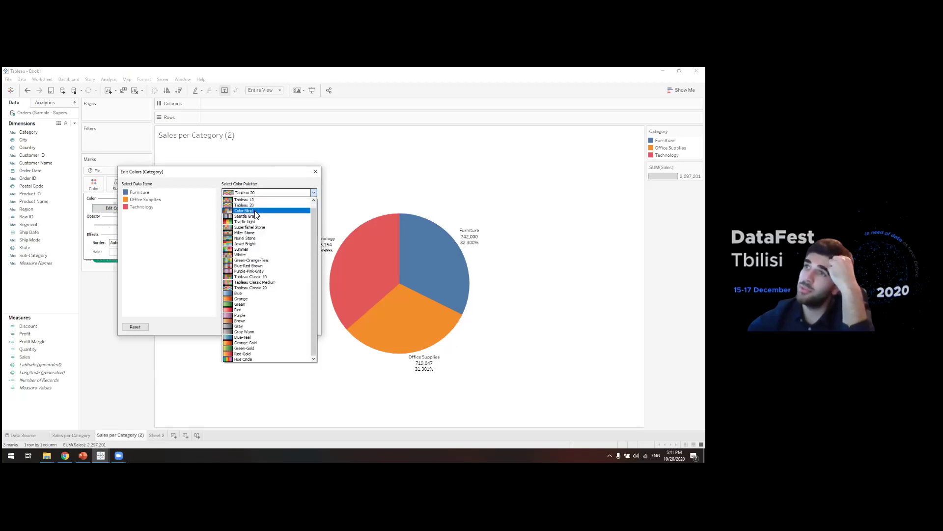
{"action": "left_click", "coordinate": [255, 217]}
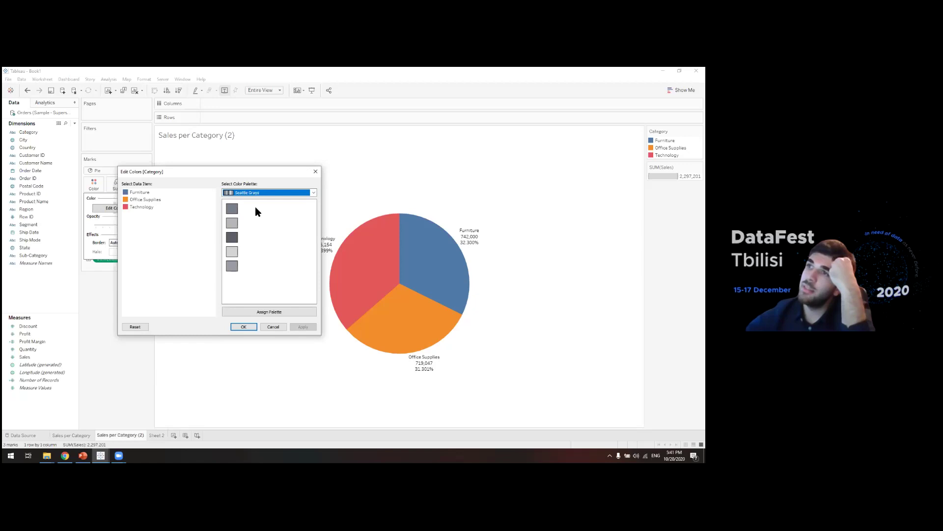
{"action": "left_click", "coordinate": [262, 194]}
{"action": "left_click", "coordinate": [256, 222]}
{"action": "left_click", "coordinate": [263, 193]}
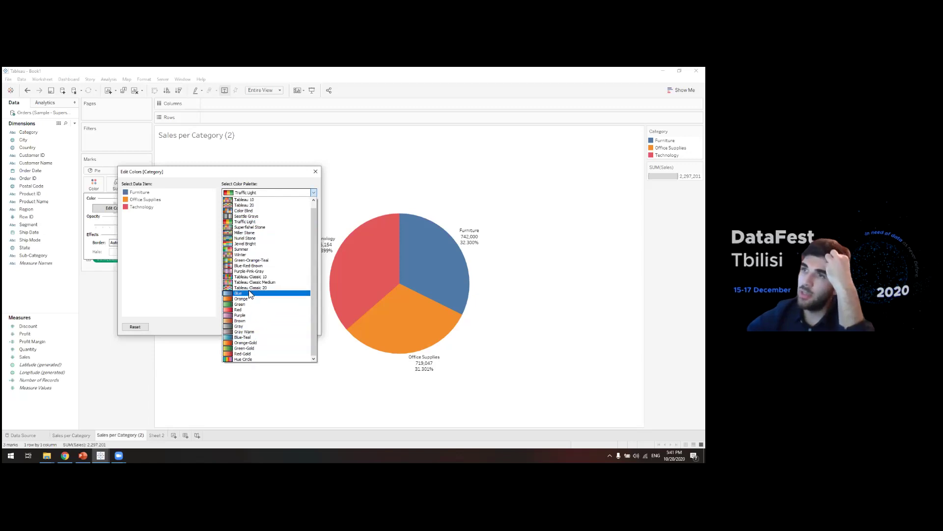
{"action": "left_click", "coordinate": [246, 200]}
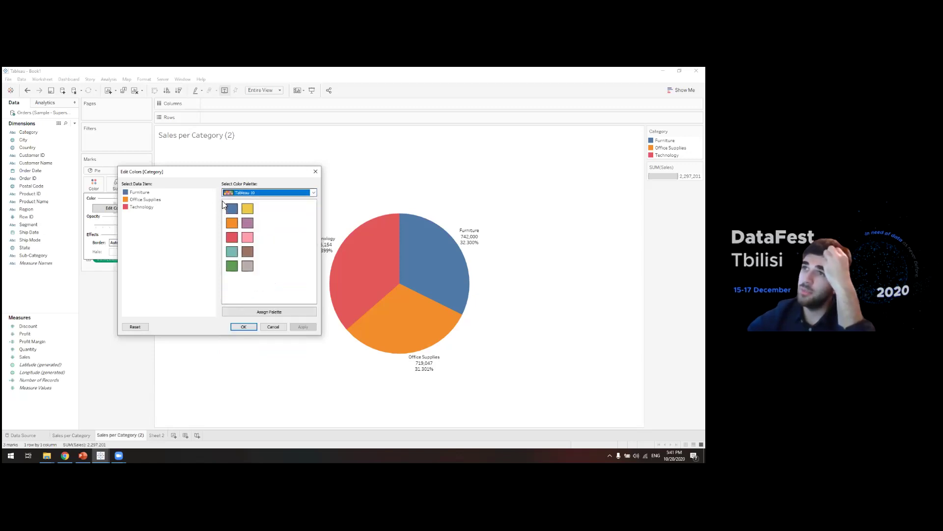
Using the Blue palette, assign the darkest shade to Furniture, a medium shade to Office Supplies and the lightest to Technology, and apply the colors.
{"action": "left_click", "coordinate": [295, 192]}
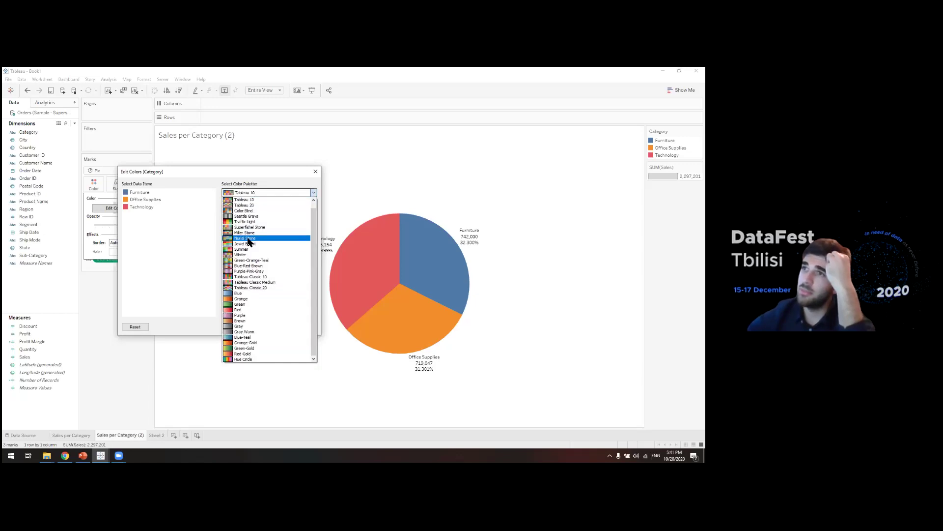
{"action": "left_click", "coordinate": [243, 293]}
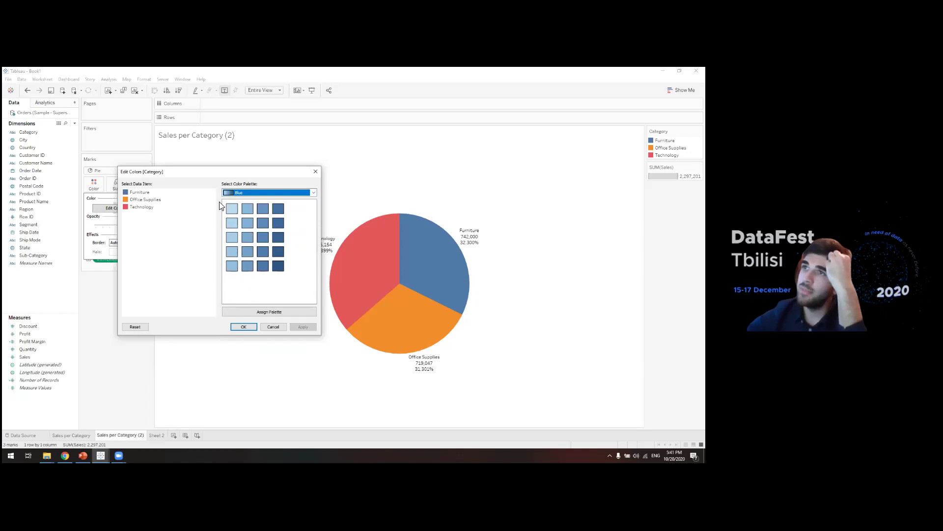
{"action": "left_click", "coordinate": [139, 192]}
{"action": "left_click", "coordinate": [278, 266]}
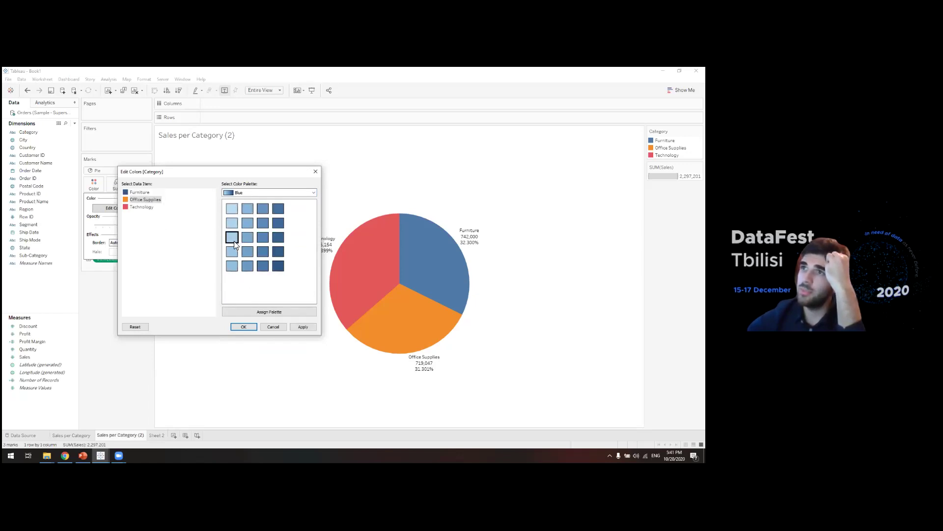
{"action": "left_click", "coordinate": [246, 265]}
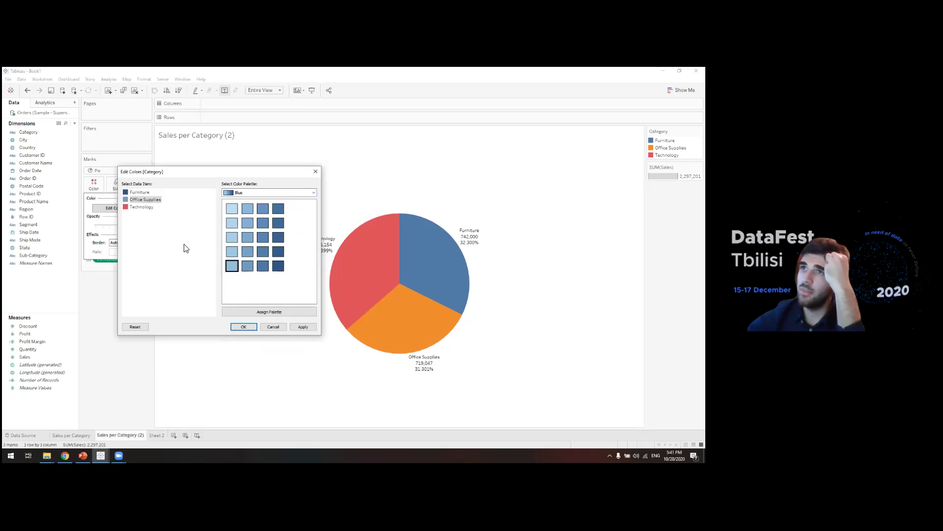
{"action": "left_click", "coordinate": [132, 207]}
{"action": "left_click", "coordinate": [303, 327]}
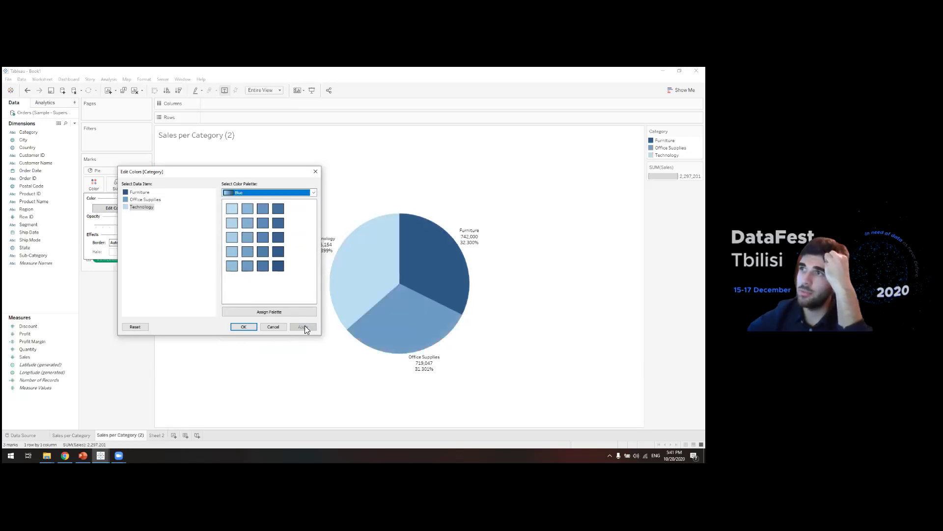
{"action": "left_click", "coordinate": [242, 327]}
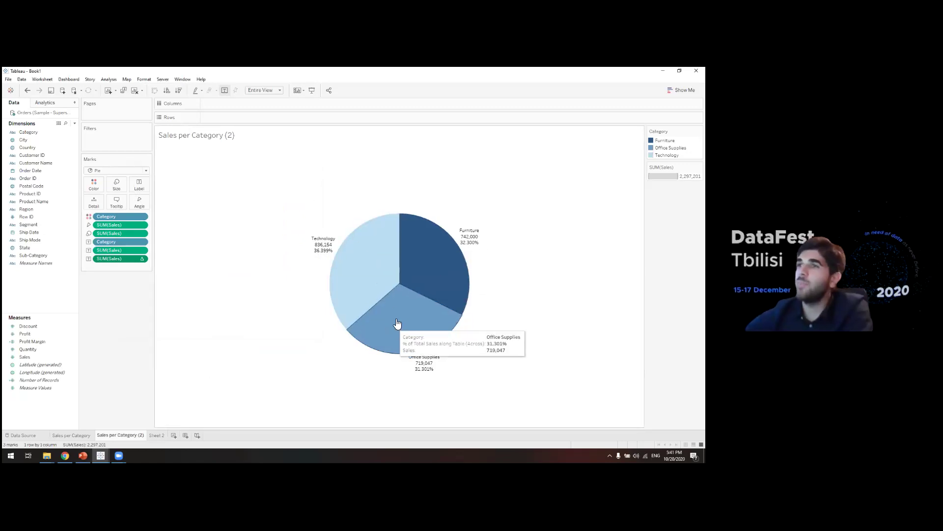
Create a new worksheet and place the Order Date dimension on Columns.
{"action": "mouse_move", "coordinate": [407, 281]}
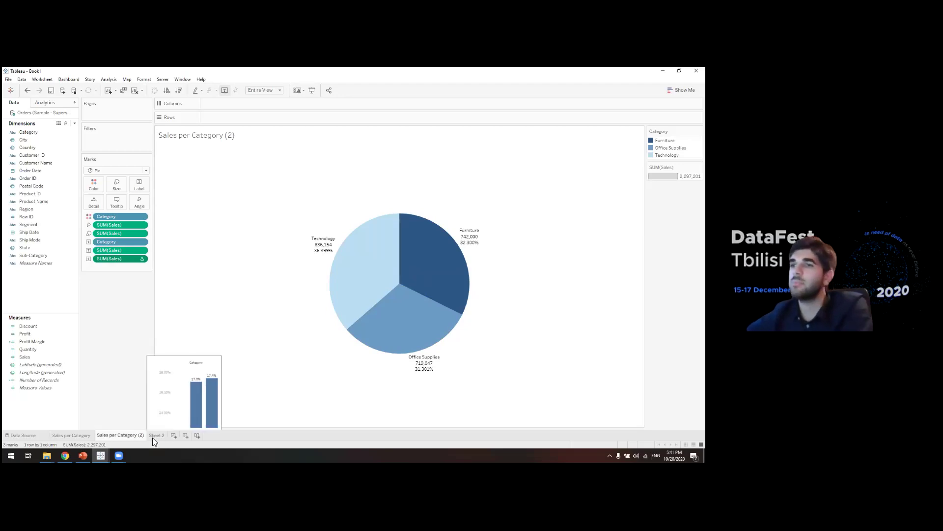
{"action": "mouse_move", "coordinate": [153, 434]}
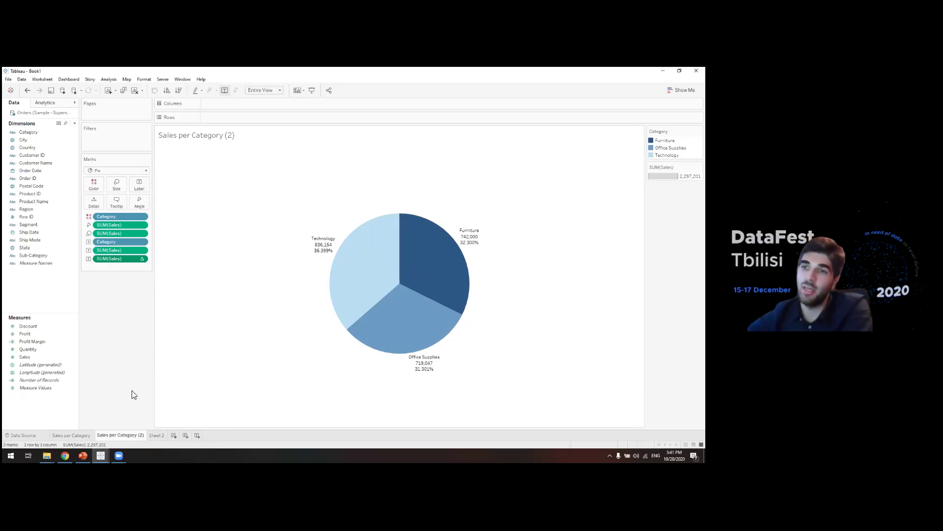
{"action": "left_click", "coordinate": [174, 436]}
{"action": "left_click", "coordinate": [52, 171]}
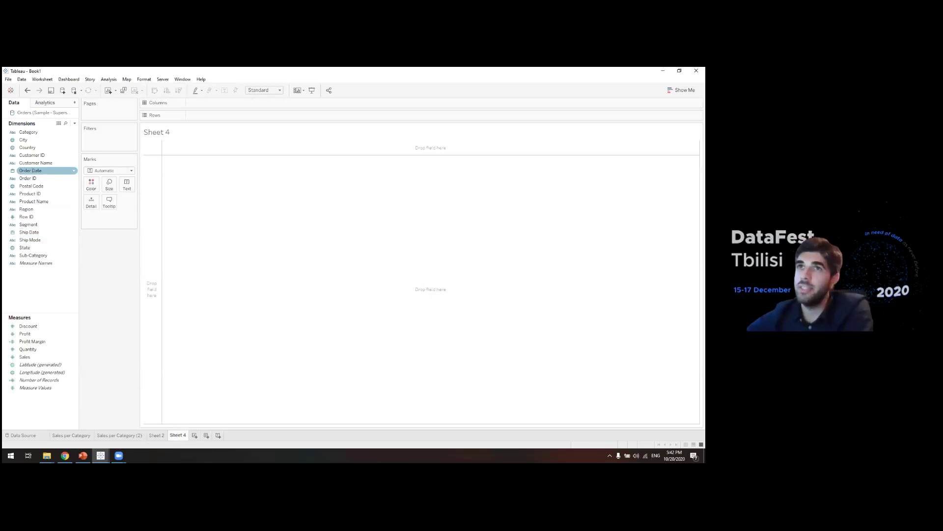
{"action": "left_click_drag", "start_coordinate": [42, 171], "coordinate": [241, 103]}
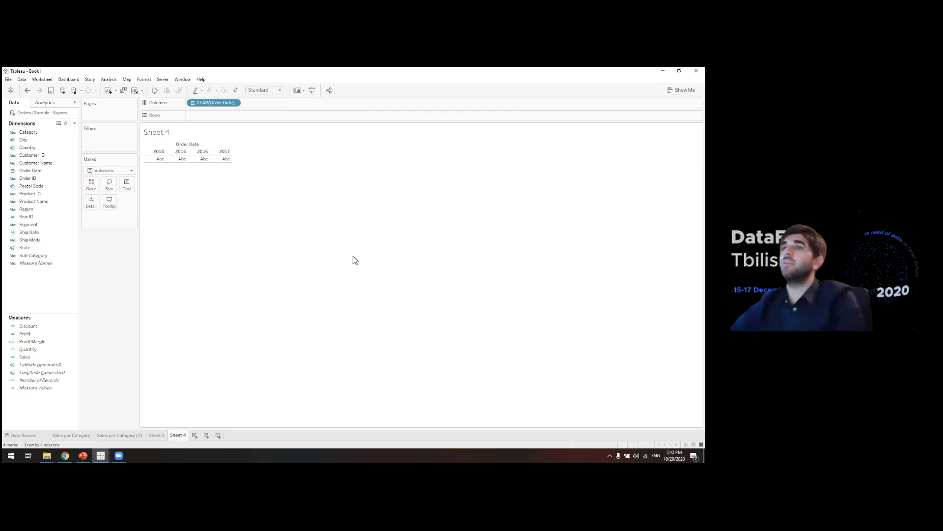
Try continuous Quarter as the Order Date level on Columns and settle on continuous Month.
{"action": "left_click", "coordinate": [235, 103]}
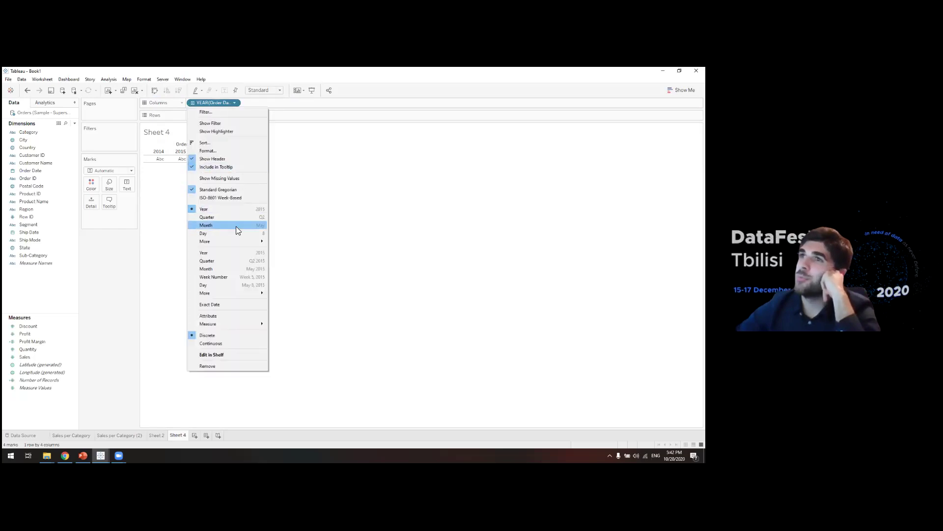
{"action": "left_click", "coordinate": [230, 261]}
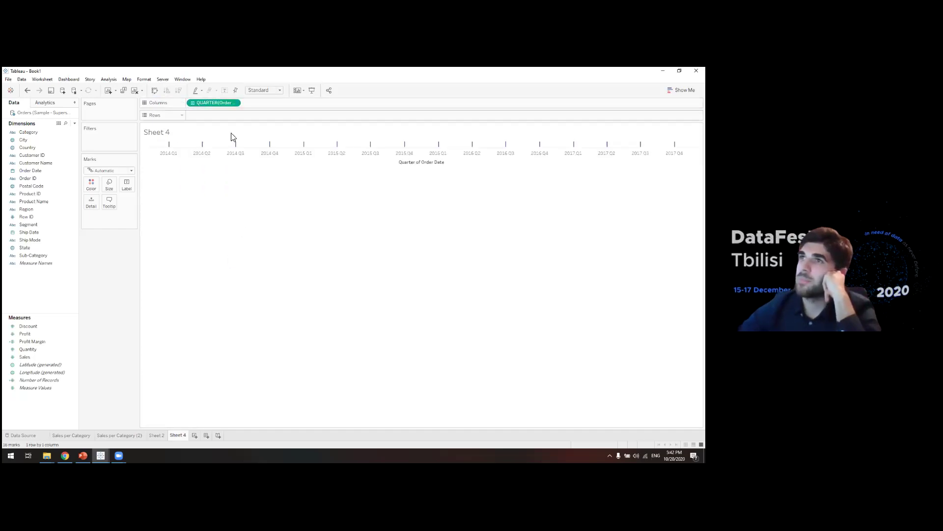
{"action": "left_click", "coordinate": [236, 104]}
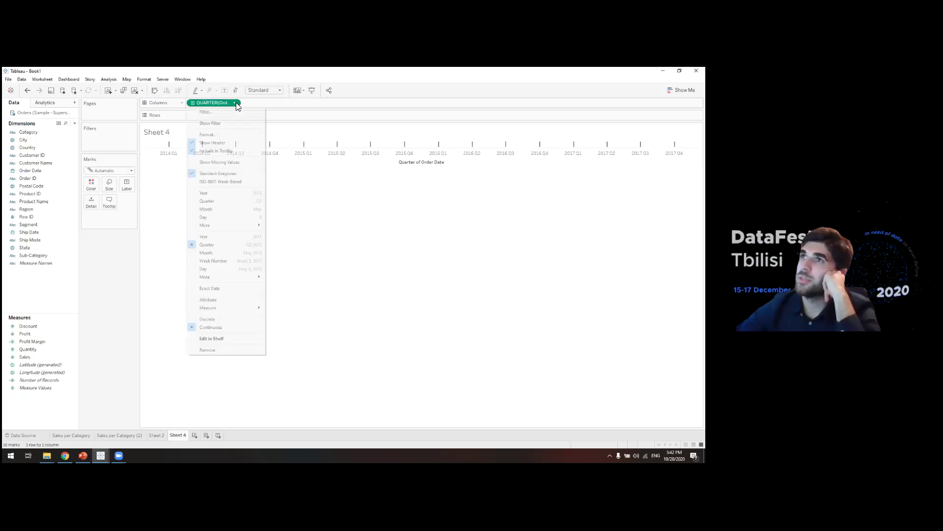
{"action": "left_click", "coordinate": [233, 253]}
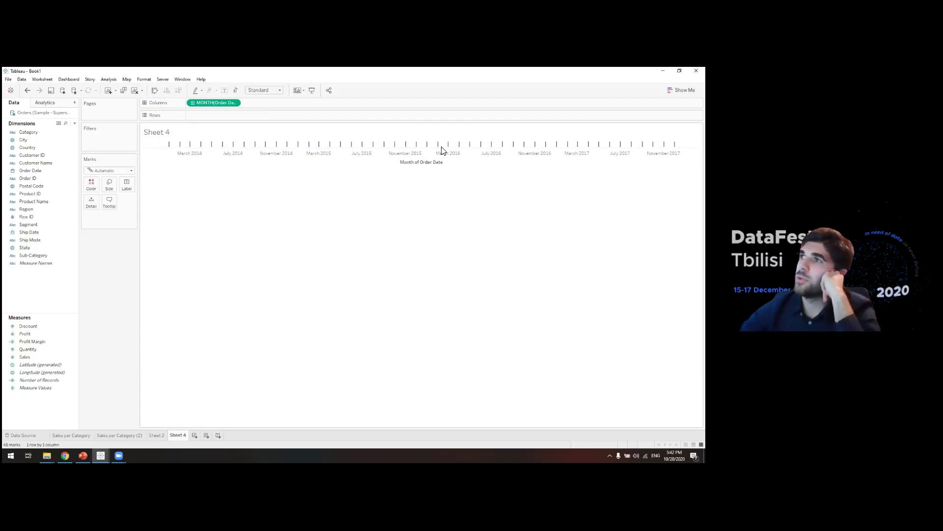
Place the Sales measure on Rows to plot sales by month, and look over the suggested chart types.
{"action": "left_click", "coordinate": [31, 334]}
{"action": "left_click", "coordinate": [36, 358]}
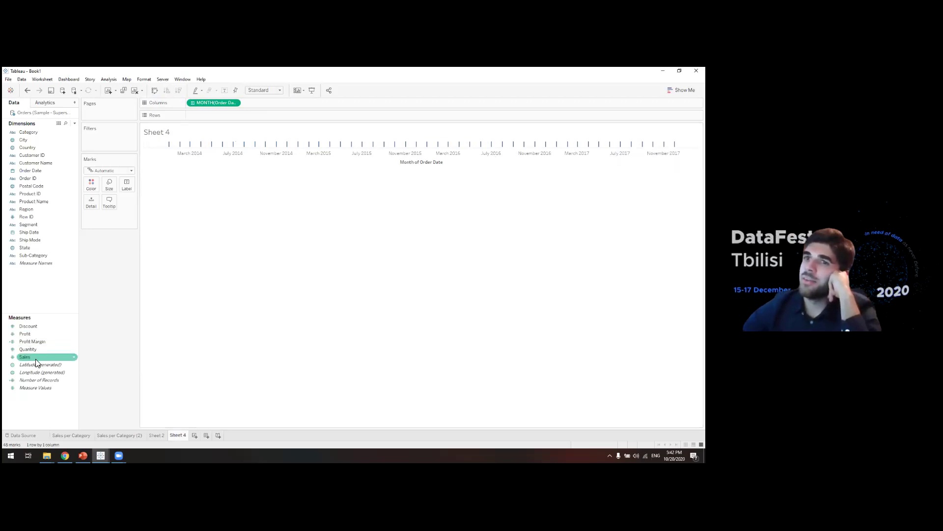
{"action": "left_click_drag", "start_coordinate": [36, 362], "coordinate": [216, 116]}
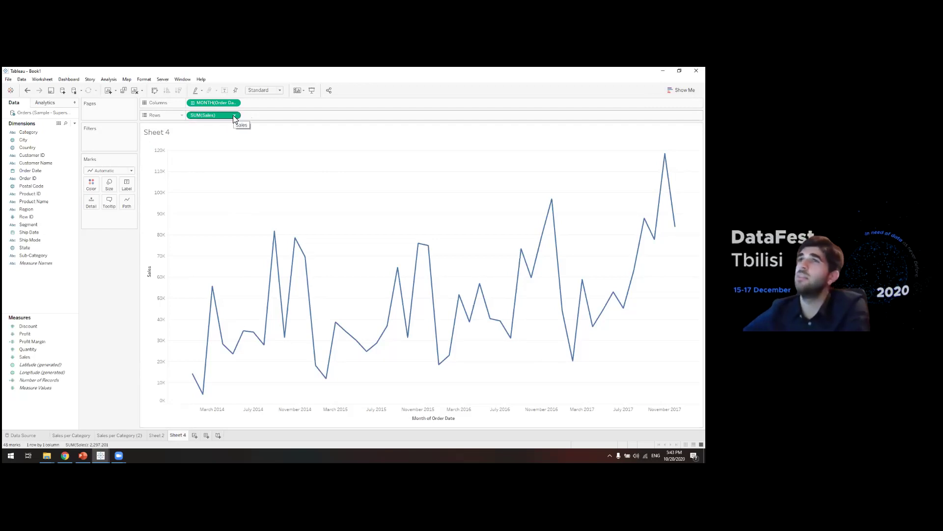
{"action": "left_click", "coordinate": [681, 90]}
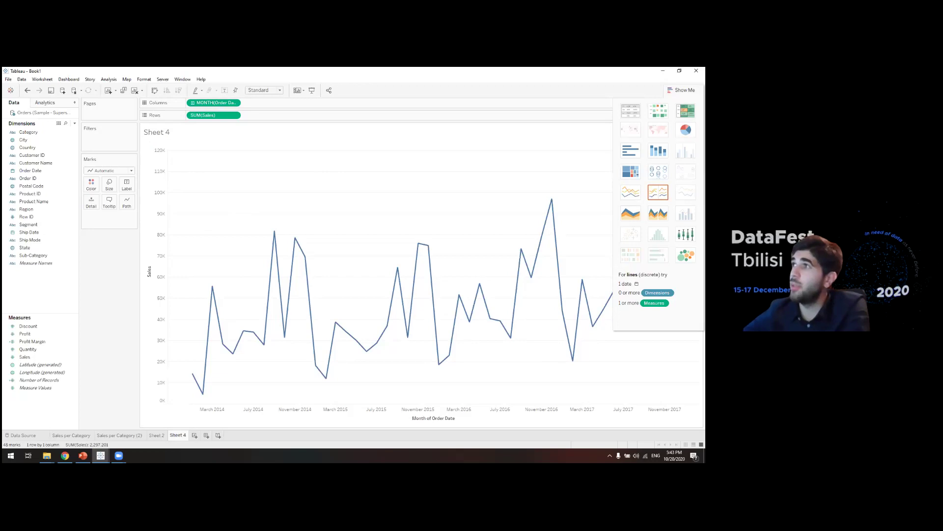
{"action": "left_click", "coordinate": [681, 90]}
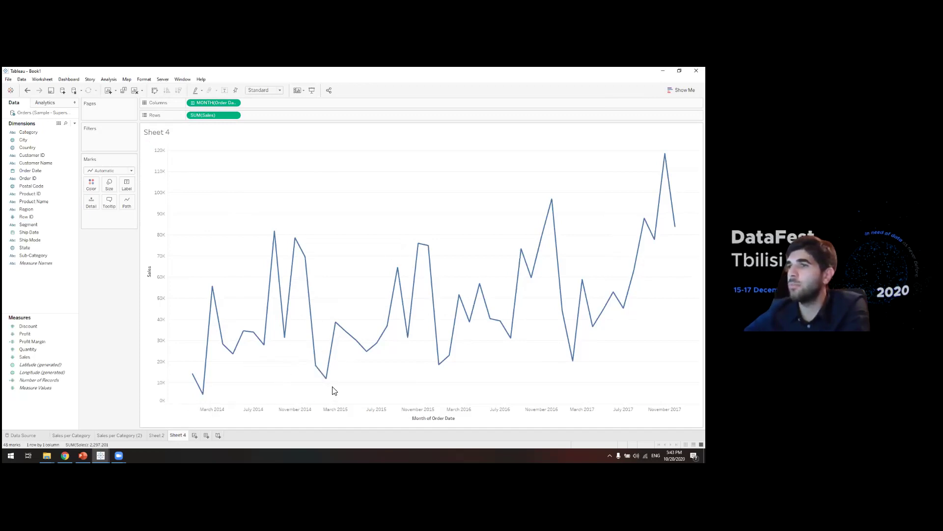
{"action": "mouse_move", "coordinate": [347, 329]}
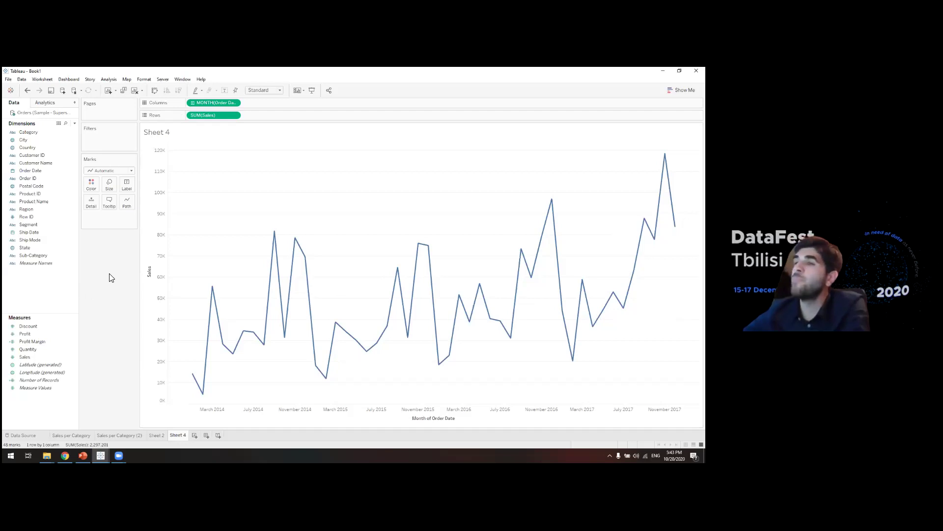
Turn on mark labels for the monthly sales line.
{"action": "left_click", "coordinate": [131, 187]}
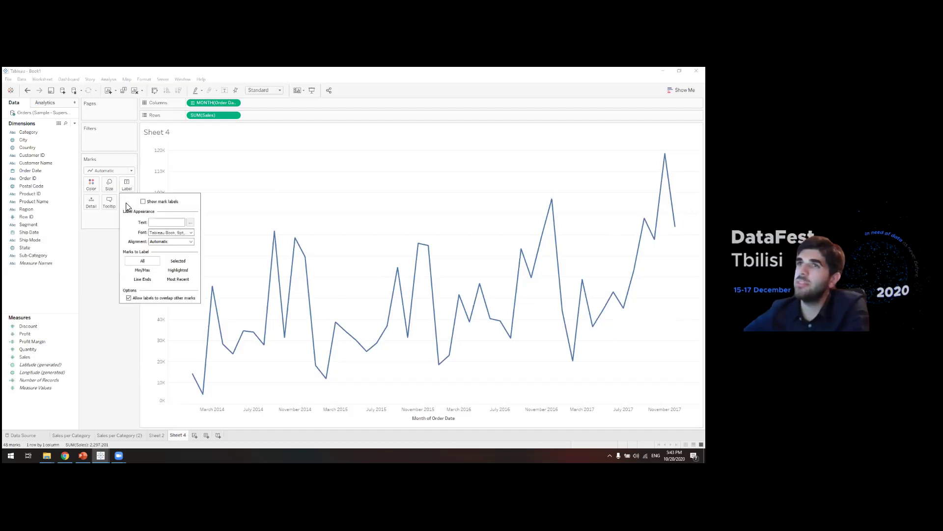
{"action": "left_click", "coordinate": [98, 230]}
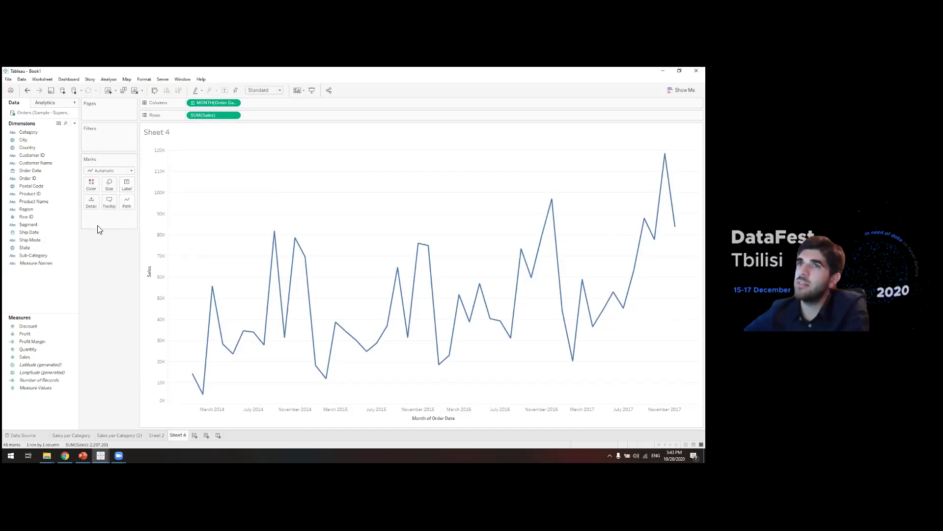
{"action": "left_click", "coordinate": [131, 189]}
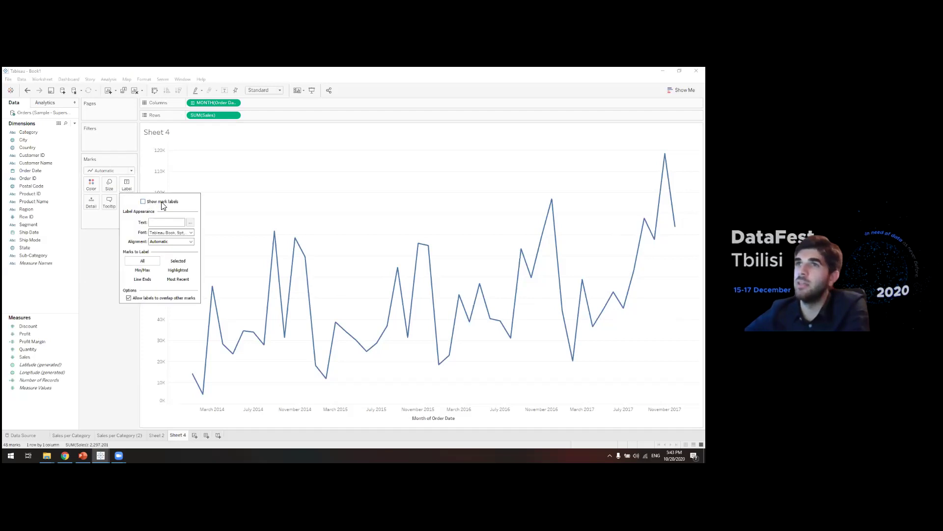
{"action": "left_click", "coordinate": [162, 202]}
{"action": "left_click", "coordinate": [117, 350]}
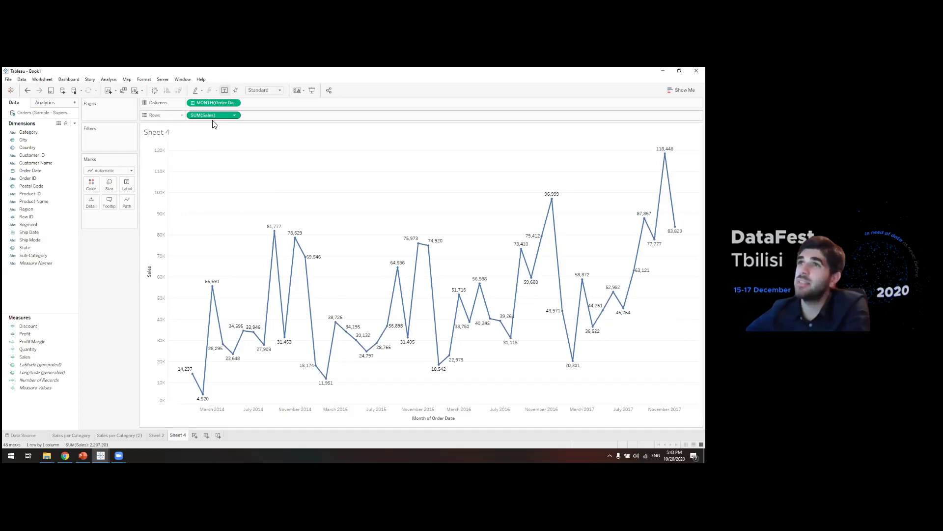
Change the Order Date level on Columns to discrete Month so that the years are combined per calendar month.
{"action": "left_click", "coordinate": [235, 103]}
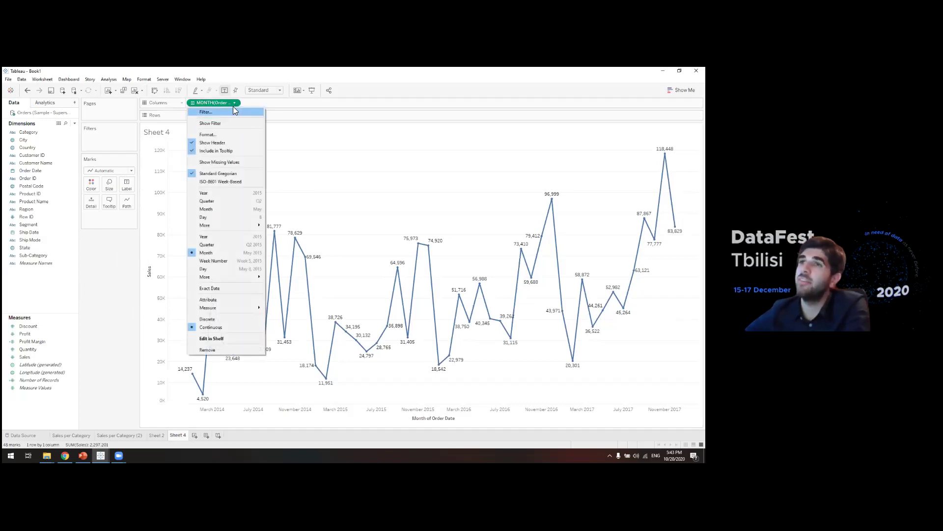
{"action": "left_click", "coordinate": [242, 105]}
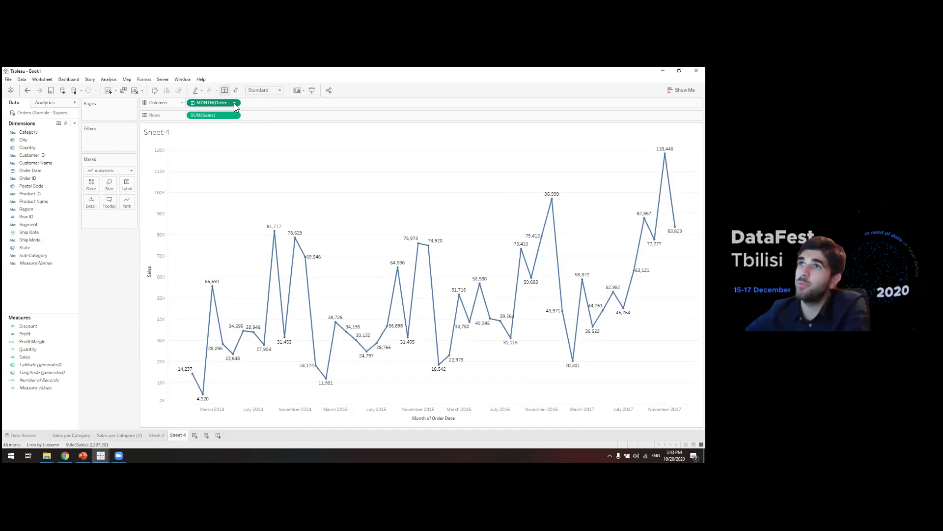
{"action": "left_click", "coordinate": [235, 104]}
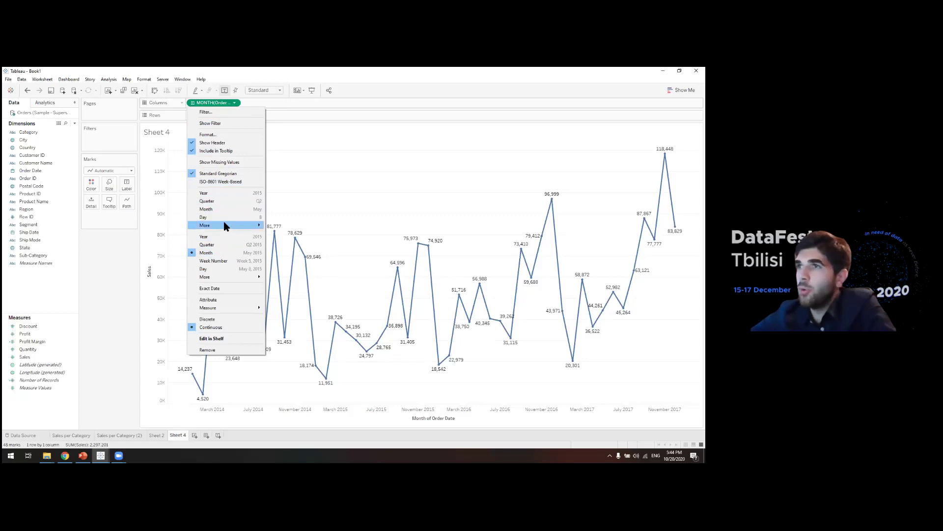
{"action": "mouse_move", "coordinate": [226, 224]}
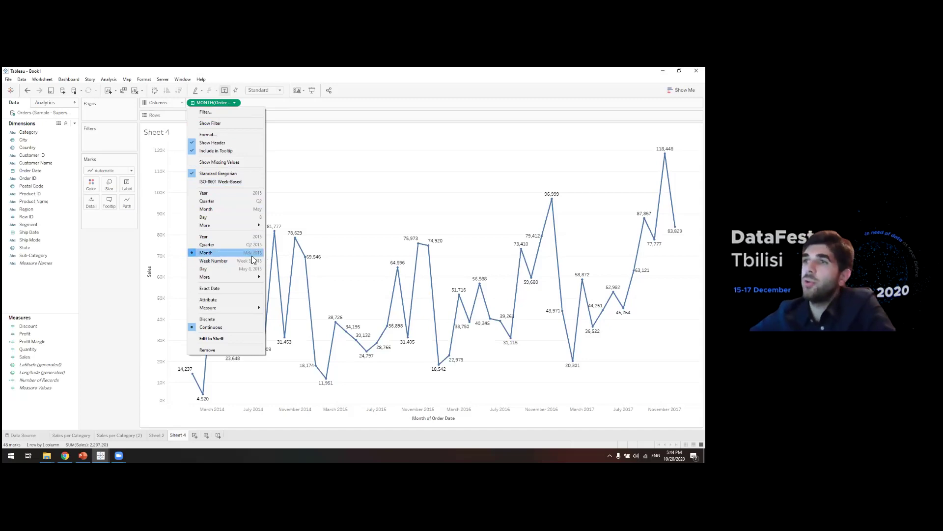
{"action": "left_click", "coordinate": [260, 210]}
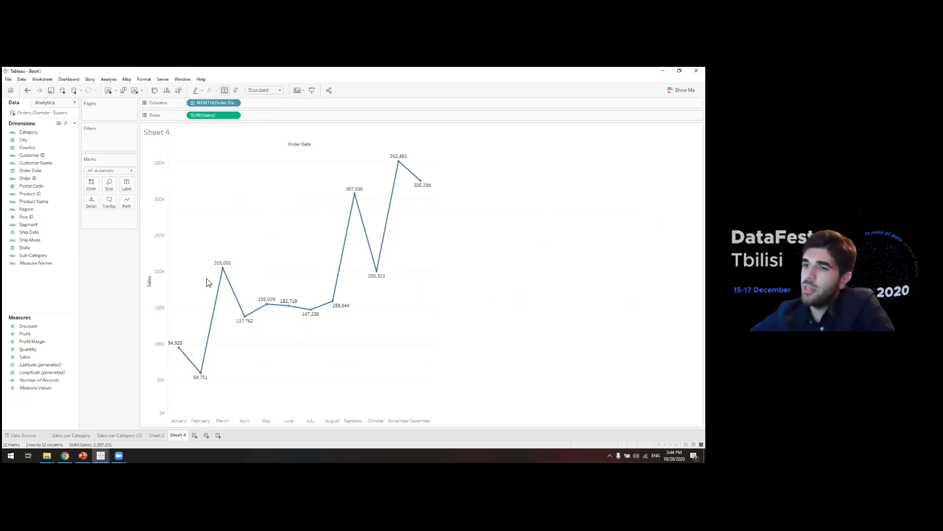
{"action": "mouse_move", "coordinate": [203, 376]}
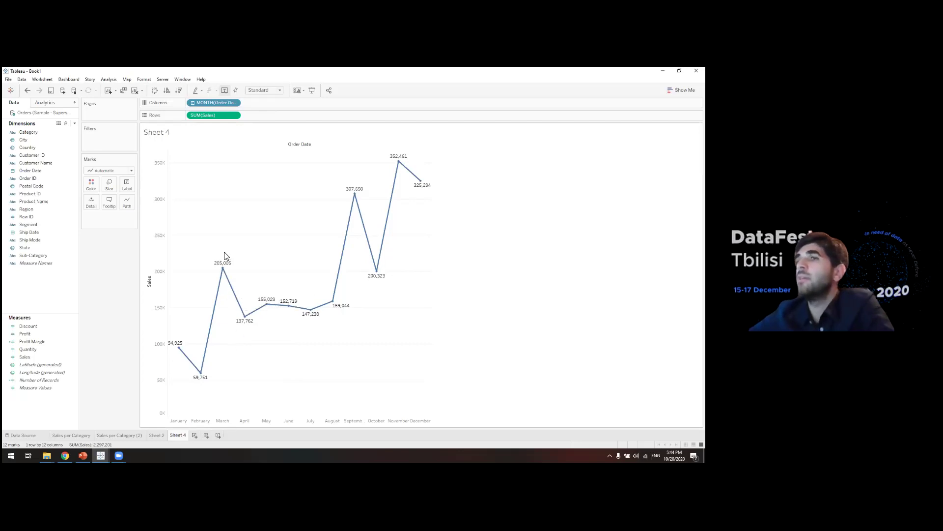
{"action": "mouse_move", "coordinate": [226, 268]}
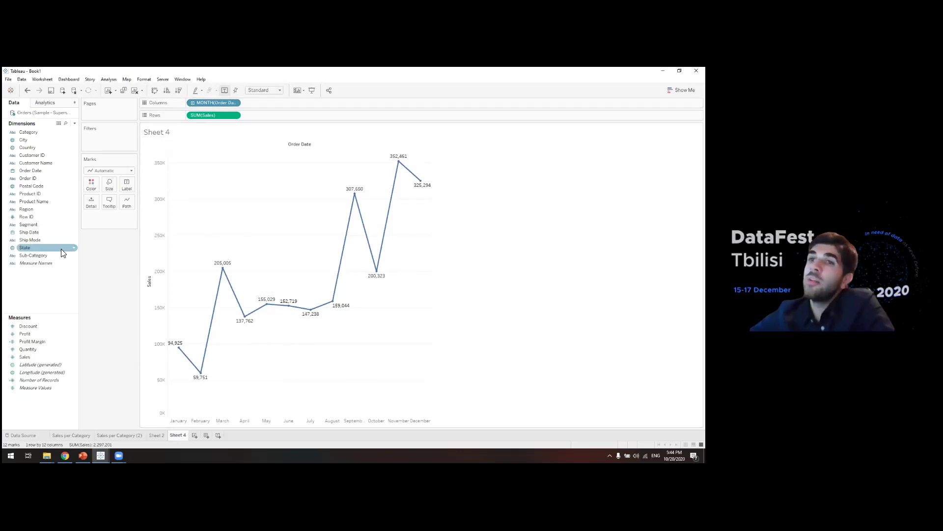
Color the sales lines by the year of Order Date and widen the Marks card to fit the field name.
{"action": "left_click", "coordinate": [30, 217]}
{"action": "left_click", "coordinate": [31, 178]}
{"action": "left_click", "coordinate": [33, 170]}
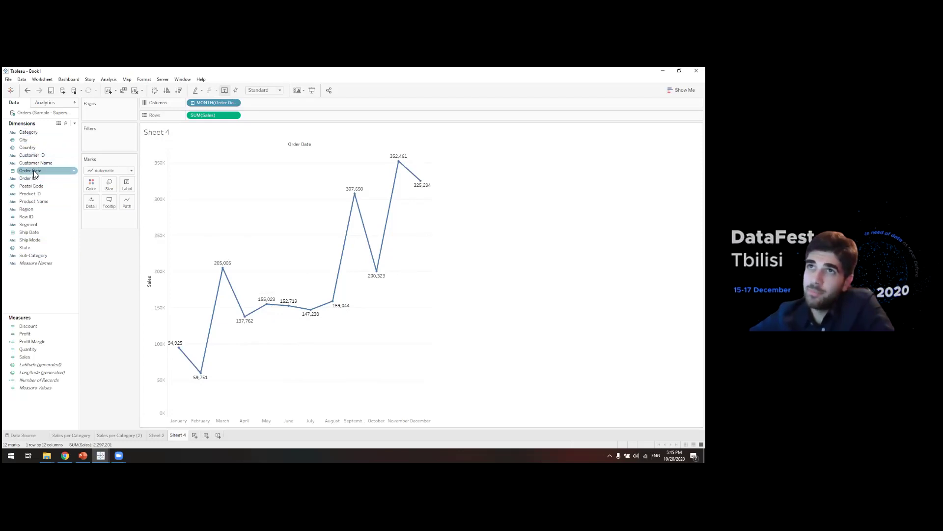
{"action": "left_click_drag", "start_coordinate": [33, 170], "coordinate": [95, 185]}
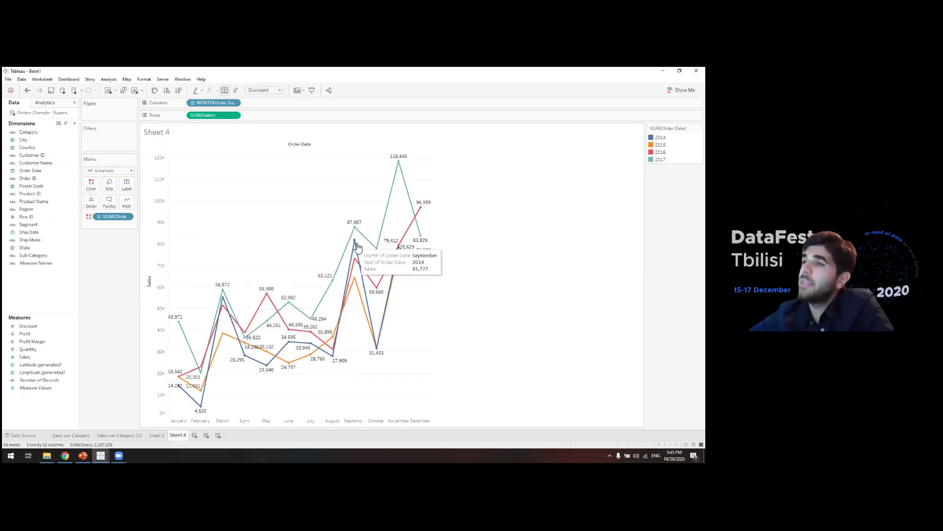
{"action": "mouse_move", "coordinate": [410, 202]}
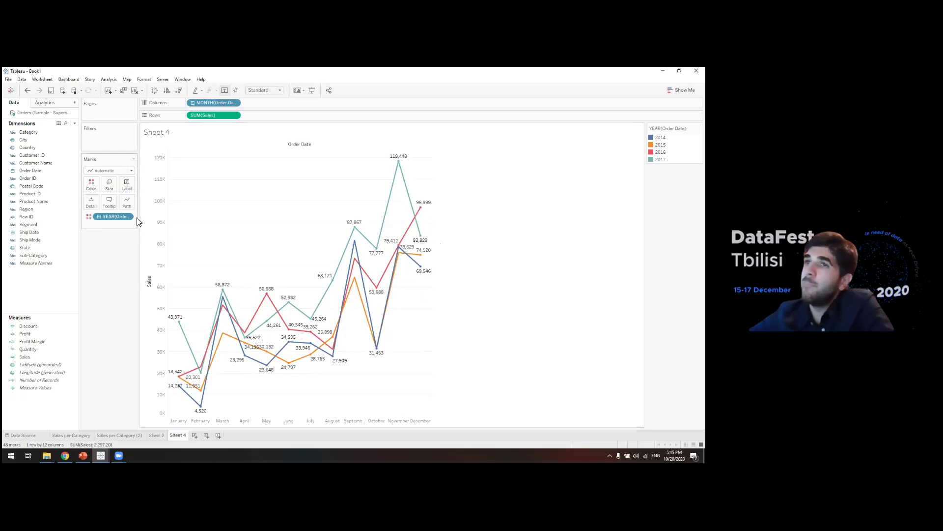
{"action": "left_click_drag", "start_coordinate": [141, 217], "coordinate": [159, 221]}
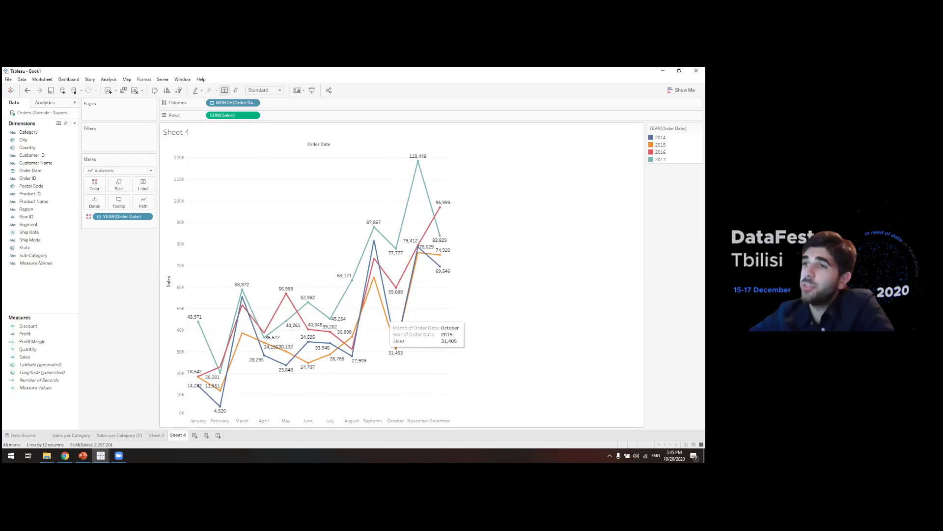
Highlight the 2014, 2015, 2016 and 2017 sales lines one after another, and clear the highlight.
{"action": "left_click", "coordinate": [660, 137]}
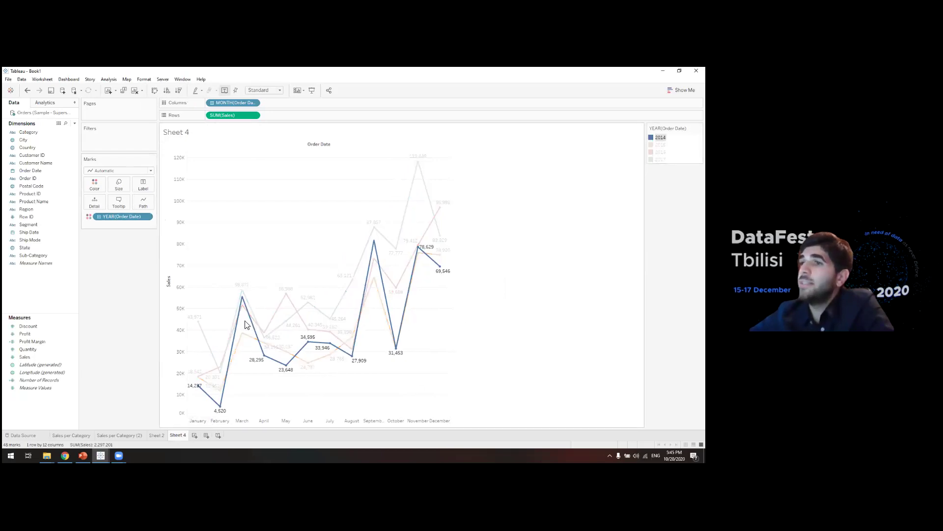
{"action": "left_click", "coordinate": [661, 144]}
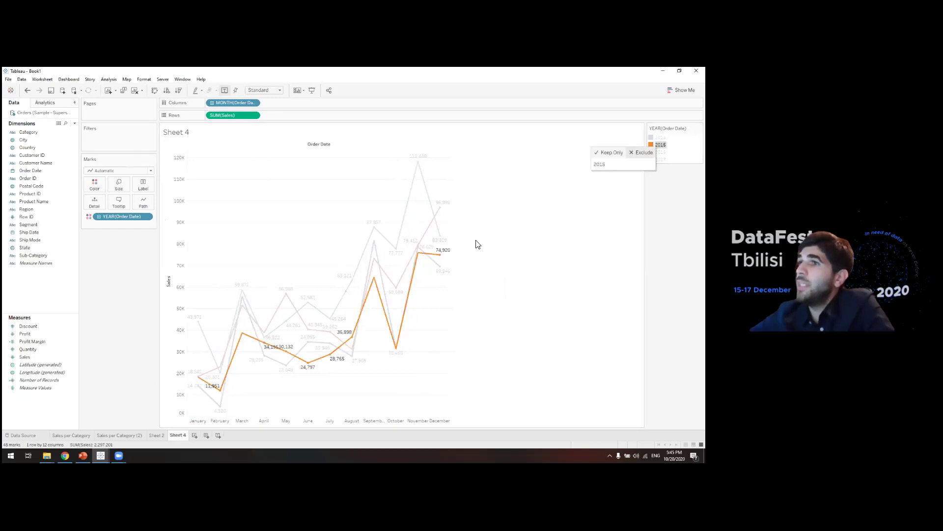
{"action": "left_click", "coordinate": [661, 152]}
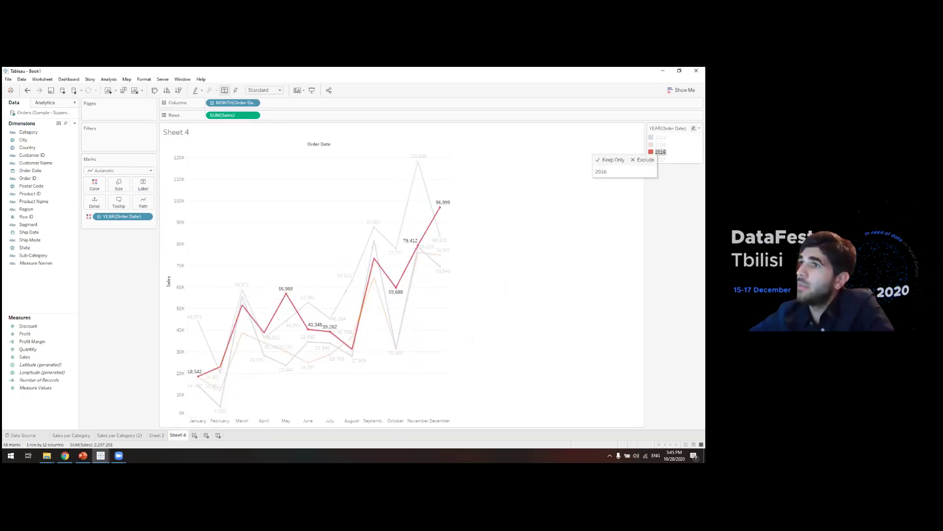
{"action": "left_click", "coordinate": [660, 159]}
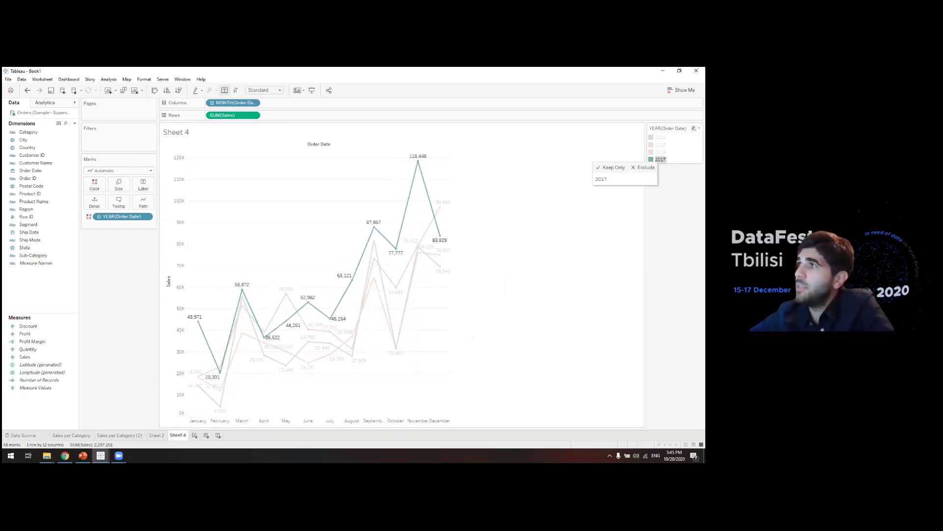
{"action": "left_click", "coordinate": [660, 160]}
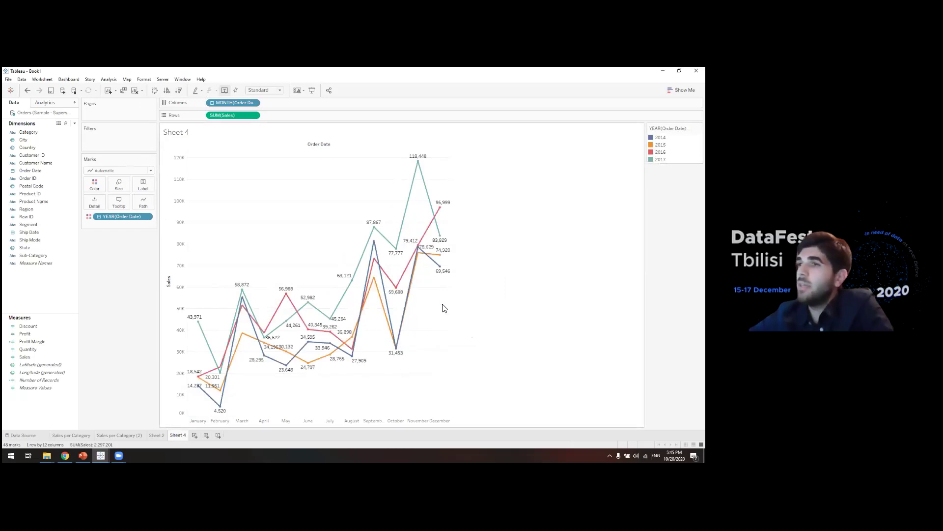
{"action": "mouse_move", "coordinate": [427, 186]}
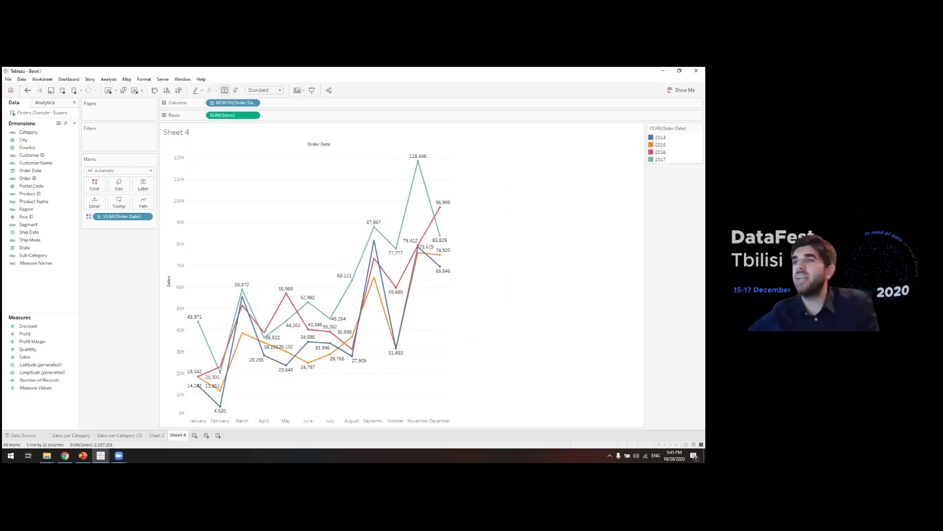
Add Product Name as a filter on the sheet with all products selected.
{"action": "left_click", "coordinate": [39, 155]}
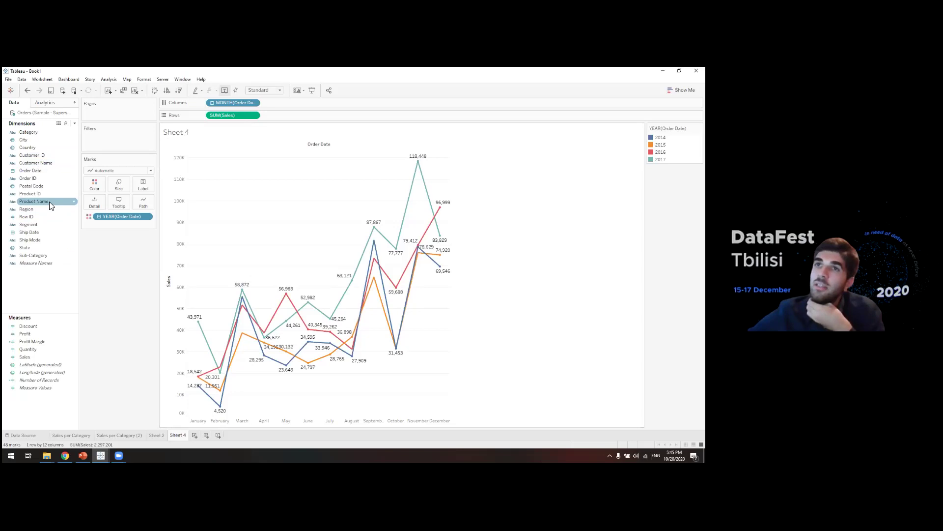
{"action": "left_click_drag", "start_coordinate": [49, 206], "coordinate": [122, 142]}
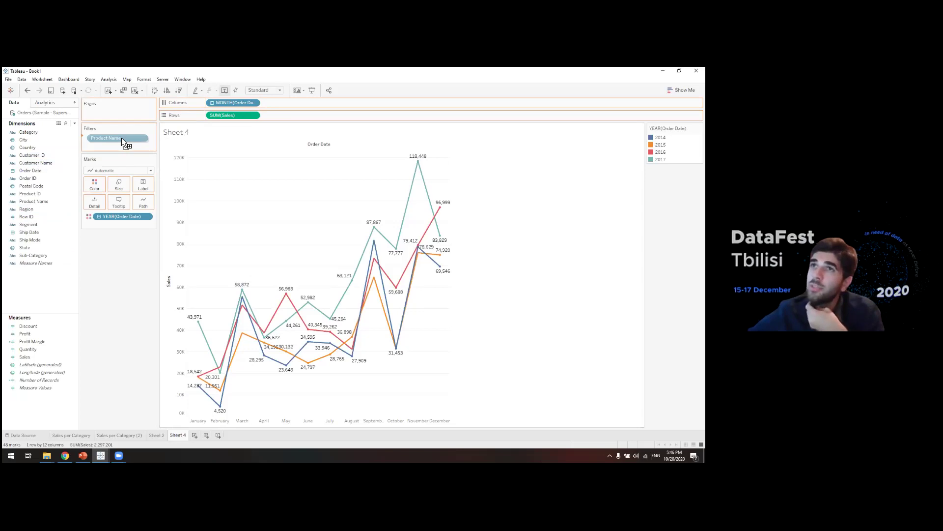
{"action": "left_click_drag", "start_coordinate": [122, 142], "coordinate": [124, 143]}
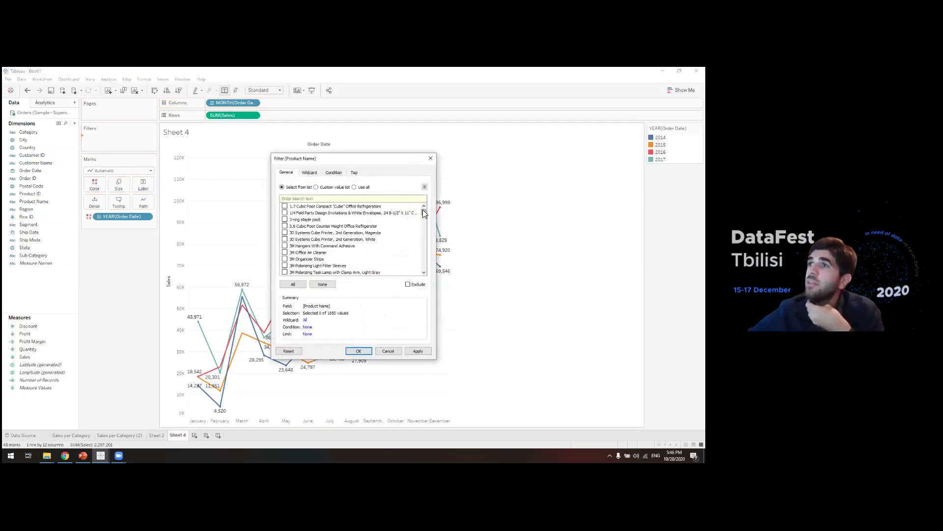
{"action": "left_click_drag", "start_coordinate": [423, 209], "coordinate": [421, 259]}
{"action": "left_click_drag", "start_coordinate": [424, 220], "coordinate": [421, 211]}
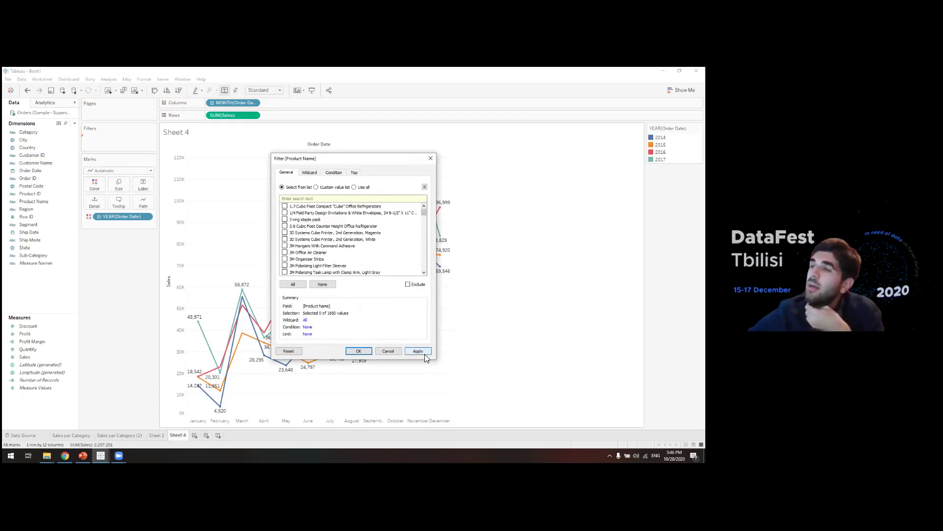
{"action": "left_click", "coordinate": [289, 285]}
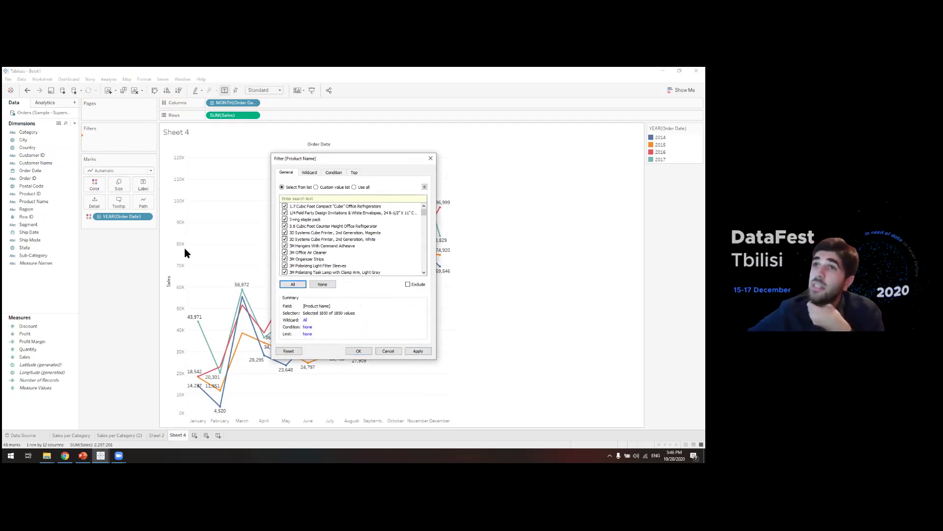
{"action": "left_click", "coordinate": [418, 351]}
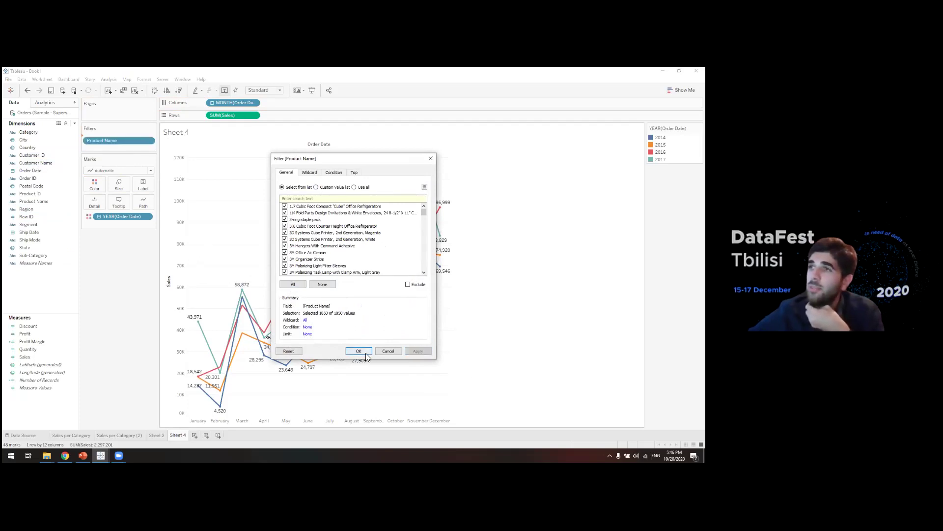
{"action": "left_click", "coordinate": [359, 351]}
Limit the Product Name filter to 3D Systems Cube Printer, 2nd Generation, in Magenta and White.
{"action": "left_click", "coordinate": [151, 138]}
{"action": "left_click", "coordinate": [138, 148]}
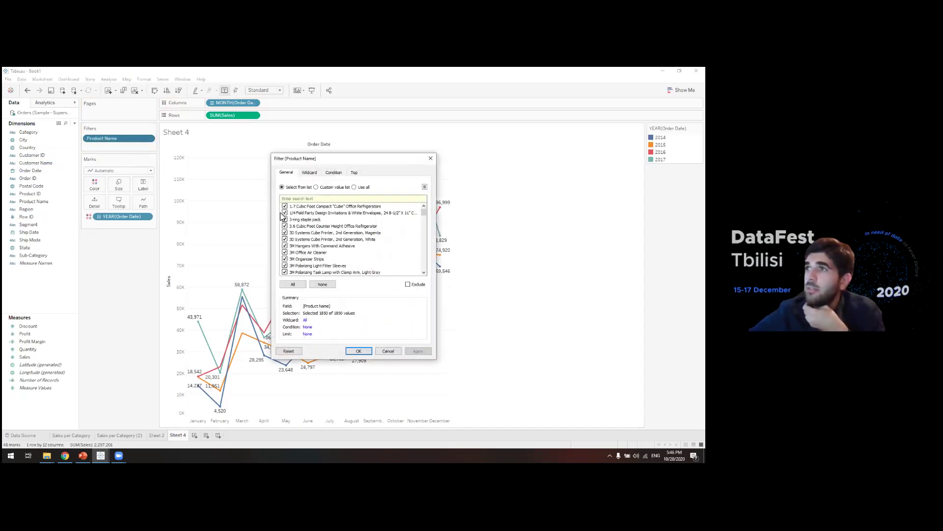
{"action": "left_click", "coordinate": [323, 284]}
{"action": "left_click", "coordinate": [285, 239]}
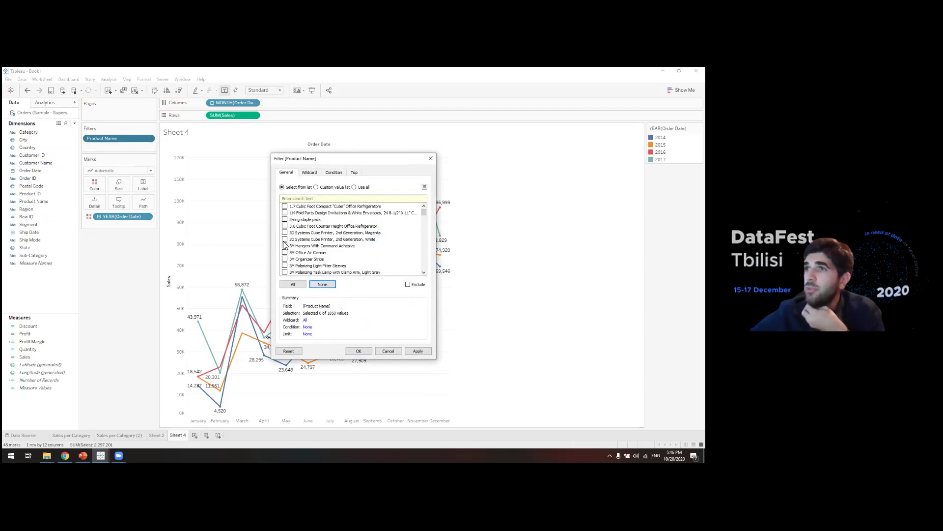
{"action": "left_click", "coordinate": [284, 233]}
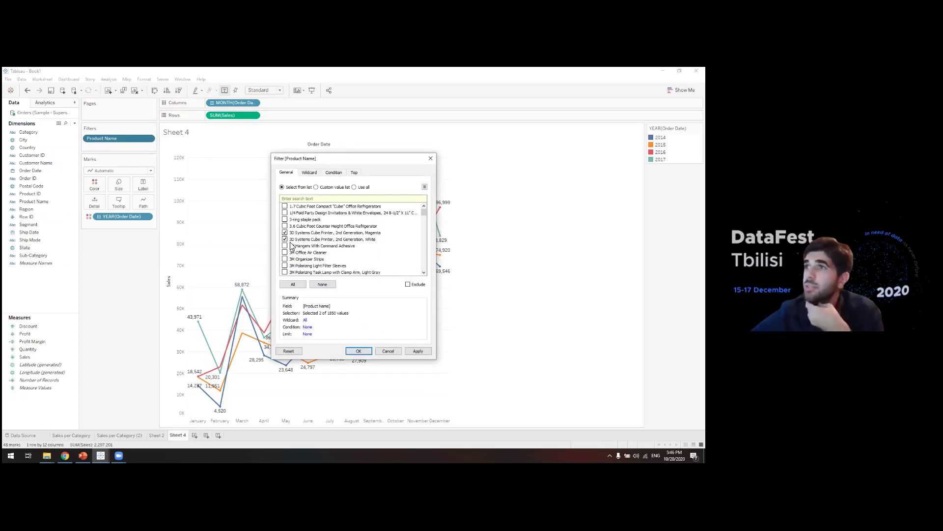
{"action": "left_click", "coordinate": [418, 351]}
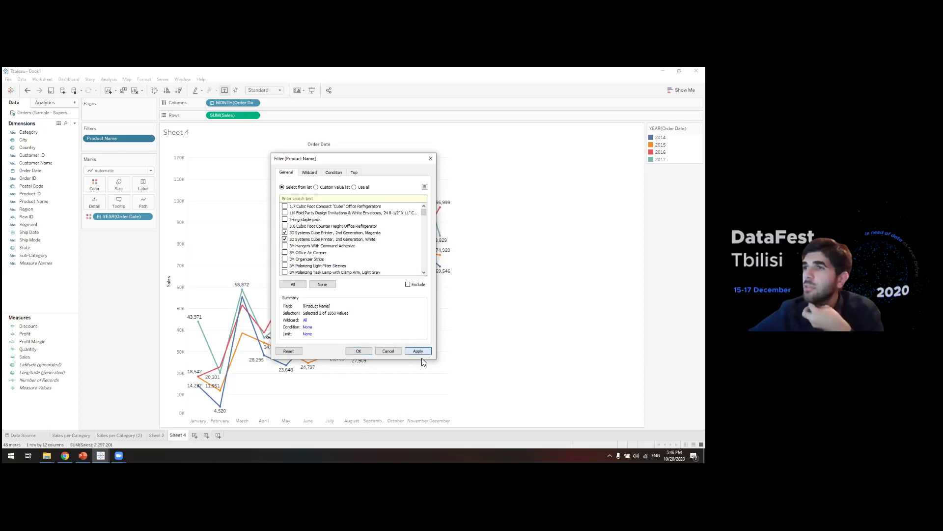
{"action": "left_click", "coordinate": [360, 351]}
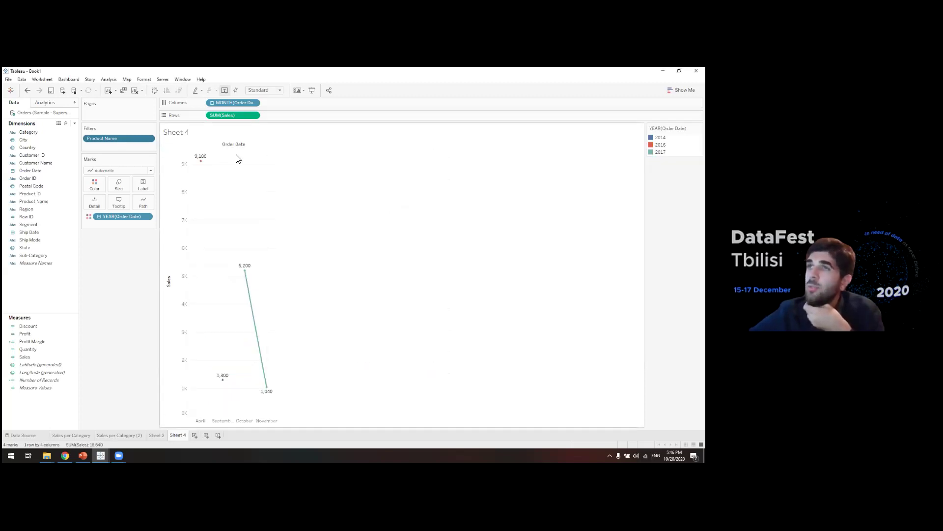
Replace the printers in the Product Name filter with Cisco SPA 502G IP Phone, SPA112 2 Port Phone Adapter, SPA301 and SPA508G.
{"action": "left_click", "coordinate": [151, 138]}
{"action": "key", "text": "Escape"}
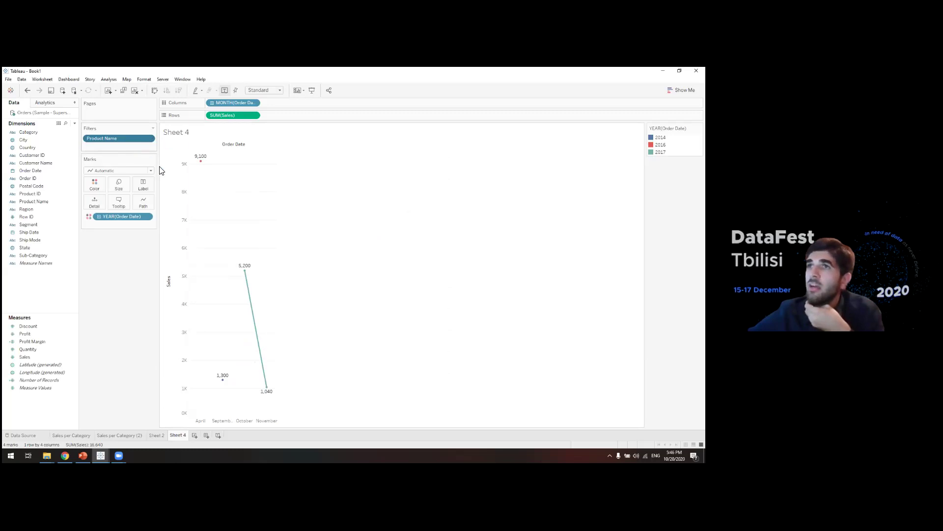
{"action": "left_click", "coordinate": [285, 239]}
{"action": "left_click", "coordinate": [284, 239]}
{"action": "scroll", "coordinate": [285, 239], "scroll_direction": "down", "scroll_amount": 15}
{"action": "left_click", "coordinate": [285, 227]}
{"action": "left_click", "coordinate": [285, 219]}
{"action": "left_click", "coordinate": [285, 212]}
{"action": "left_click", "coordinate": [285, 206]}
{"action": "left_click", "coordinate": [285, 233]}
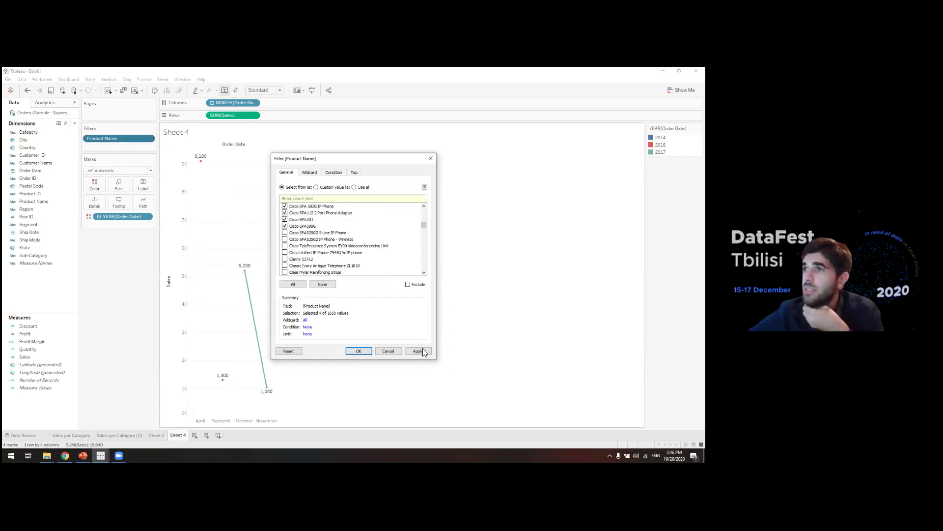
{"action": "left_click", "coordinate": [418, 352]}
{"action": "left_click", "coordinate": [350, 351]}
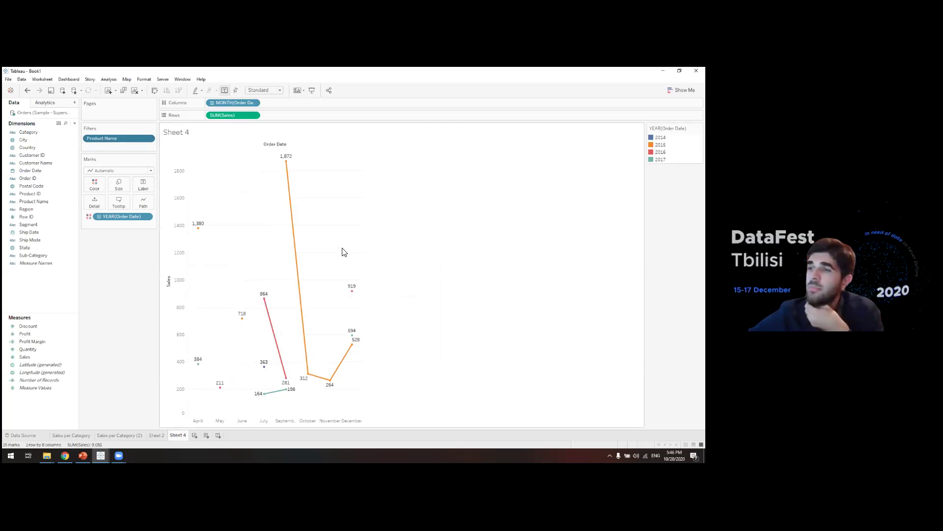
Look through the product list in the Product Name filter and close it without editing the selection.
{"action": "left_click", "coordinate": [151, 140]}
{"action": "left_click", "coordinate": [147, 148]}
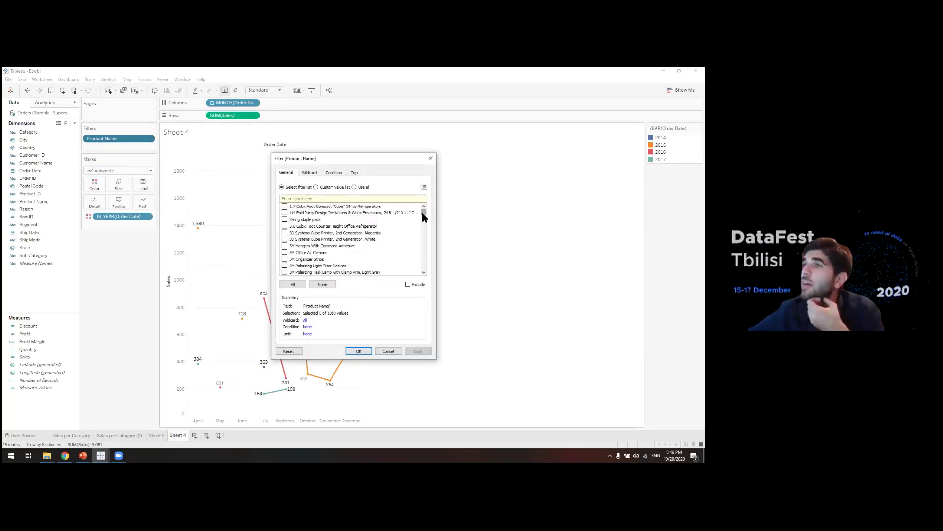
{"action": "left_click_drag", "start_coordinate": [424, 216], "coordinate": [425, 224]}
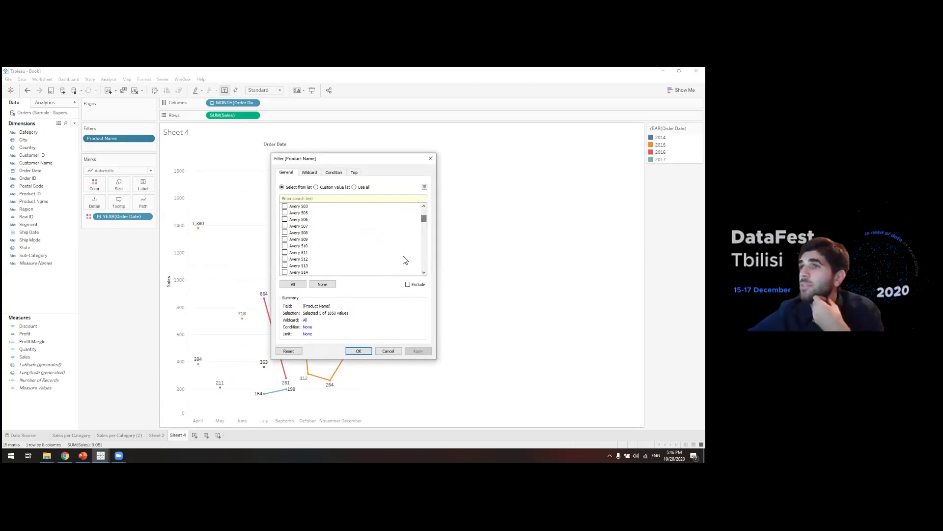
{"action": "left_click_drag", "start_coordinate": [423, 223], "coordinate": [424, 218]}
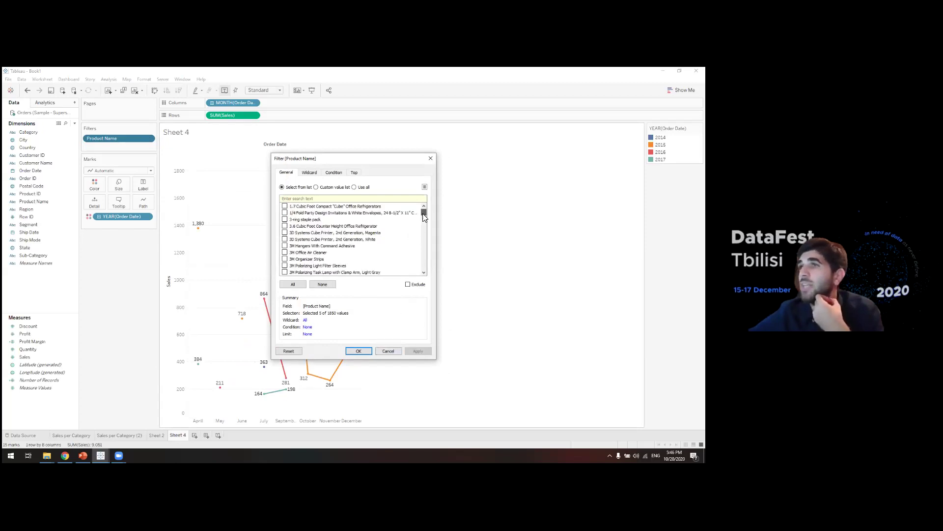
{"action": "left_click", "coordinate": [430, 158]}
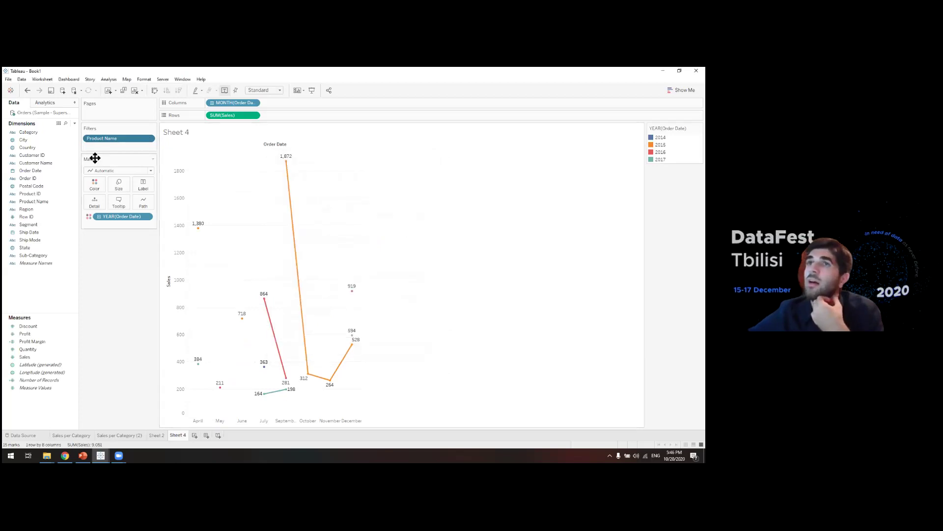
{"action": "left_click", "coordinate": [149, 139]}
{"action": "left_click", "coordinate": [148, 139]}
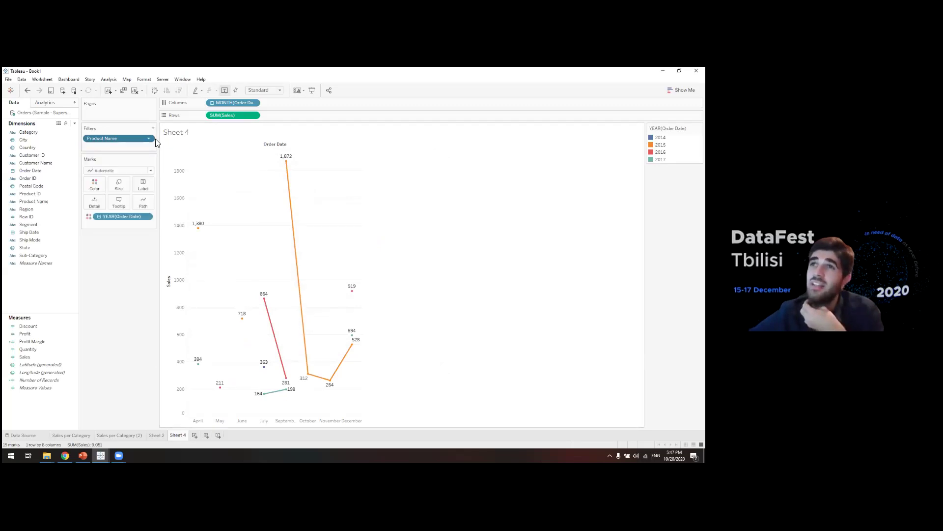
Reset the Product Name filter so that all products are selected.
{"action": "left_click", "coordinate": [149, 139]}
{"action": "left_click", "coordinate": [143, 149]}
{"action": "left_click", "coordinate": [293, 284]}
{"action": "left_click", "coordinate": [418, 352]}
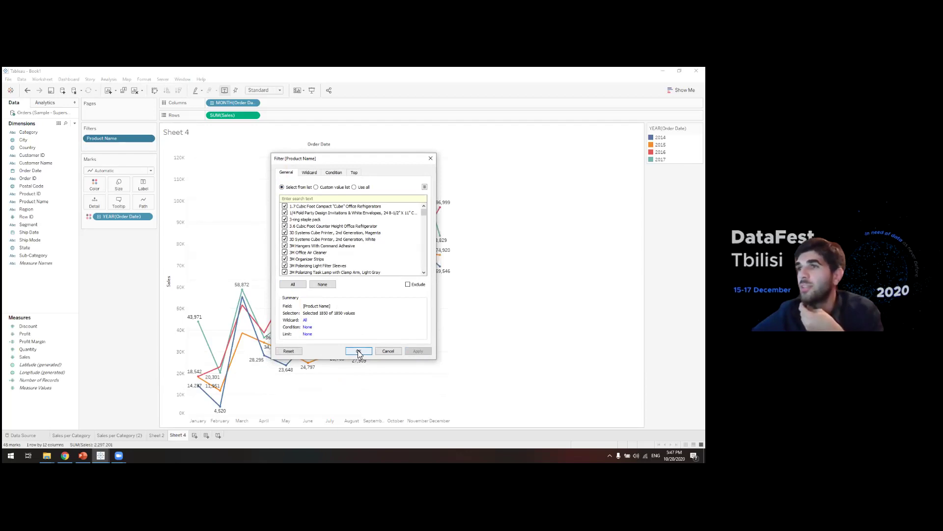
{"action": "left_click", "coordinate": [358, 352]}
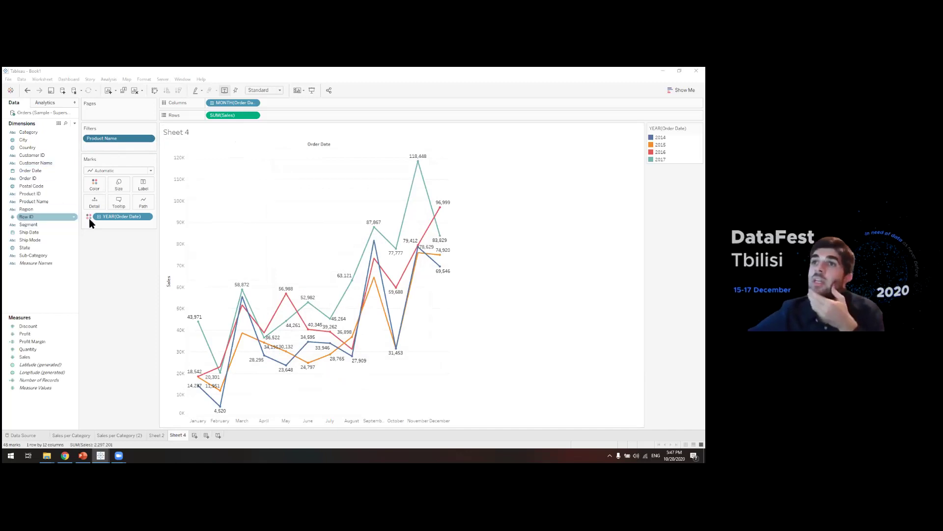
Create a new worksheet and place State followed by the sum of Sales on Rows.
{"action": "left_click", "coordinate": [198, 436]}
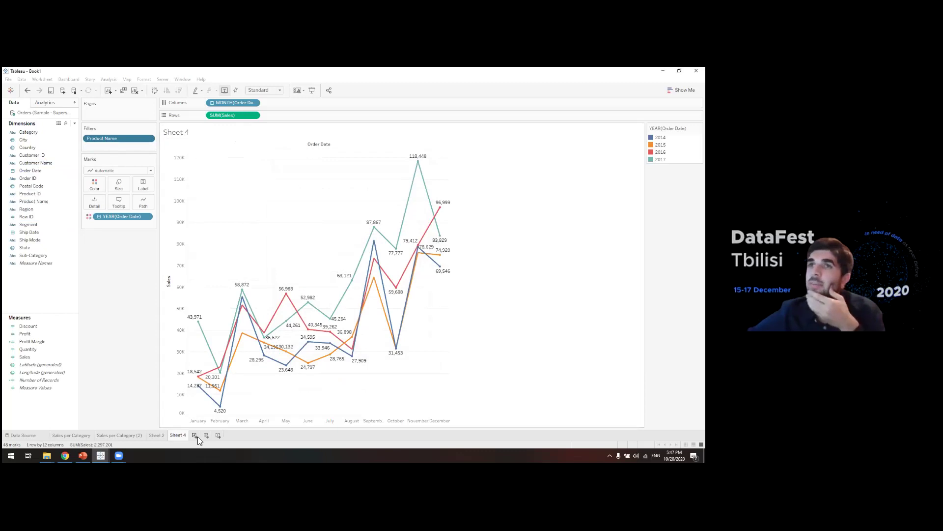
{"action": "left_click", "coordinate": [198, 437]}
{"action": "left_click", "coordinate": [31, 202]}
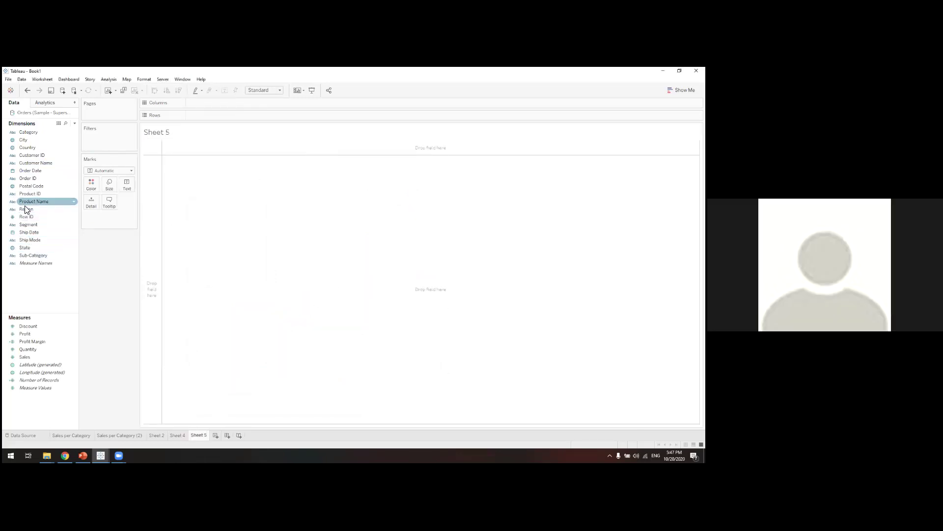
{"action": "left_click", "coordinate": [38, 248]}
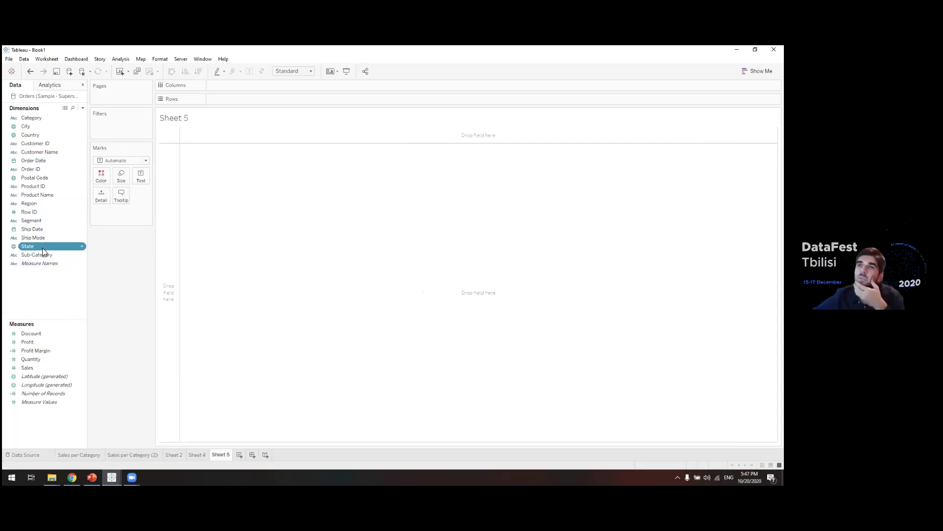
{"action": "left_click_drag", "start_coordinate": [43, 252], "coordinate": [211, 116]}
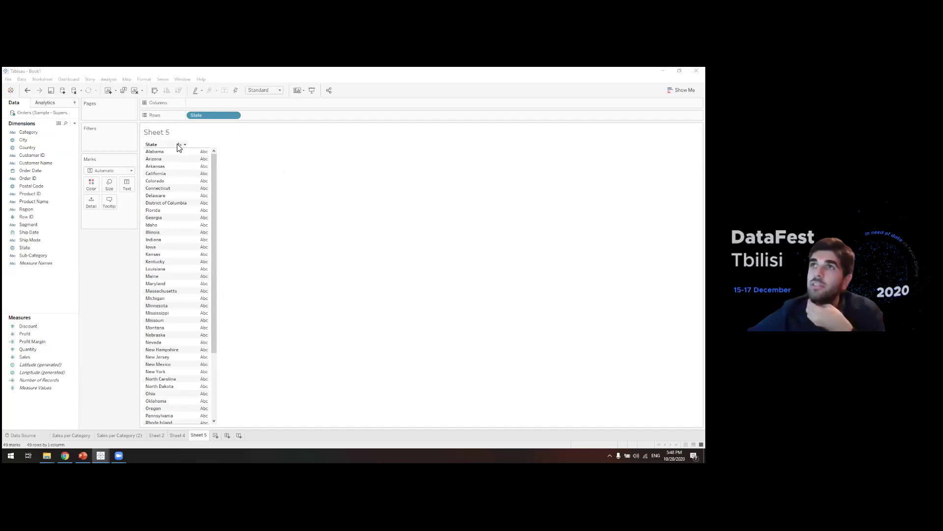
{"action": "left_click", "coordinate": [199, 112]}
{"action": "mouse_move", "coordinate": [199, 112]}
{"action": "left_mouse_down"}
{"action": "mouse_move", "coordinate": [202, 103]}
{"action": "mouse_move", "coordinate": [200, 115]}
{"action": "left_mouse_up"}
{"action": "left_click_drag", "start_coordinate": [25, 357], "coordinate": [263, 117]}
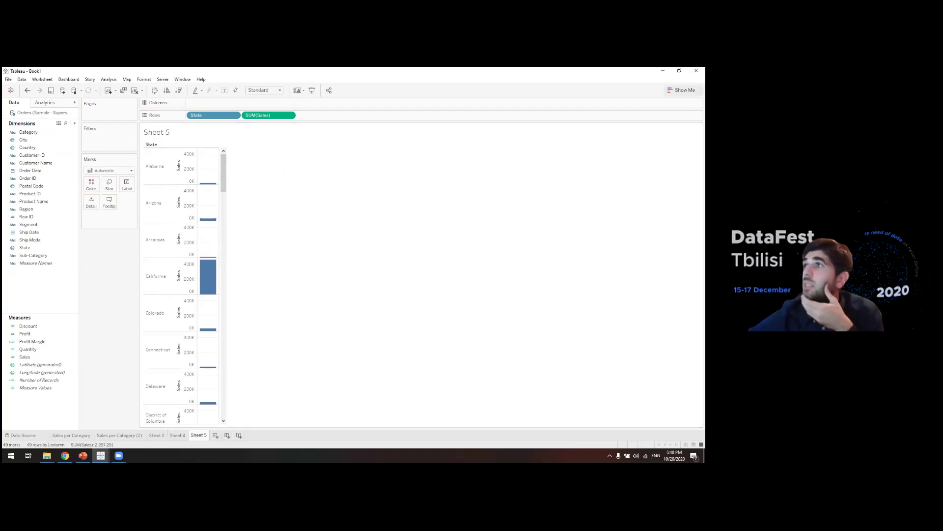
Try horizontal bars with the states sorted by descending sales, and undo both the sort and the chart type.
{"action": "left_click", "coordinate": [682, 90]}
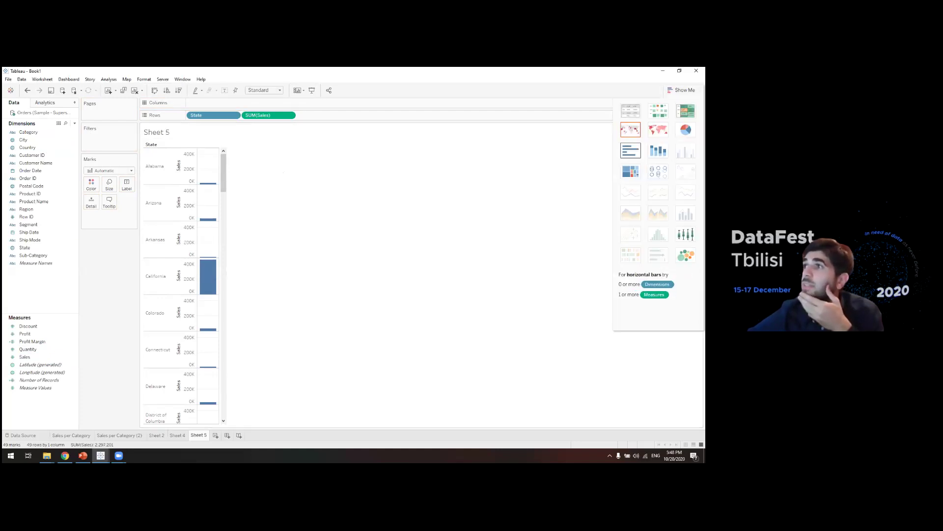
{"action": "left_click", "coordinate": [631, 149]}
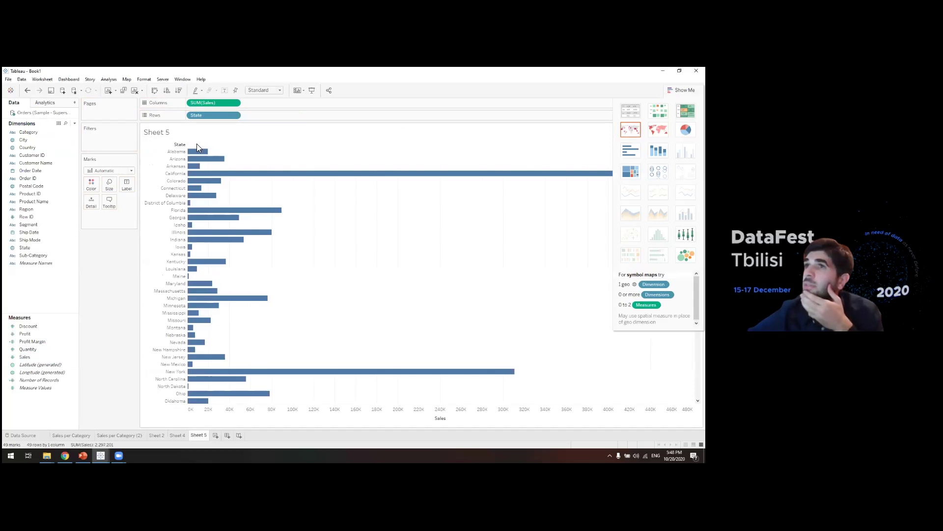
{"action": "left_click", "coordinate": [179, 89]}
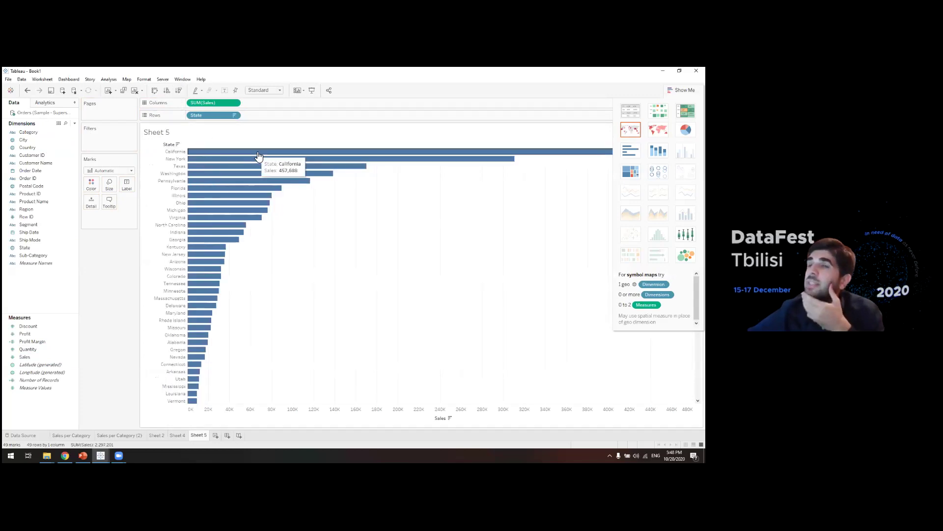
{"action": "left_click", "coordinate": [27, 90]}
{"action": "left_click", "coordinate": [27, 91]}
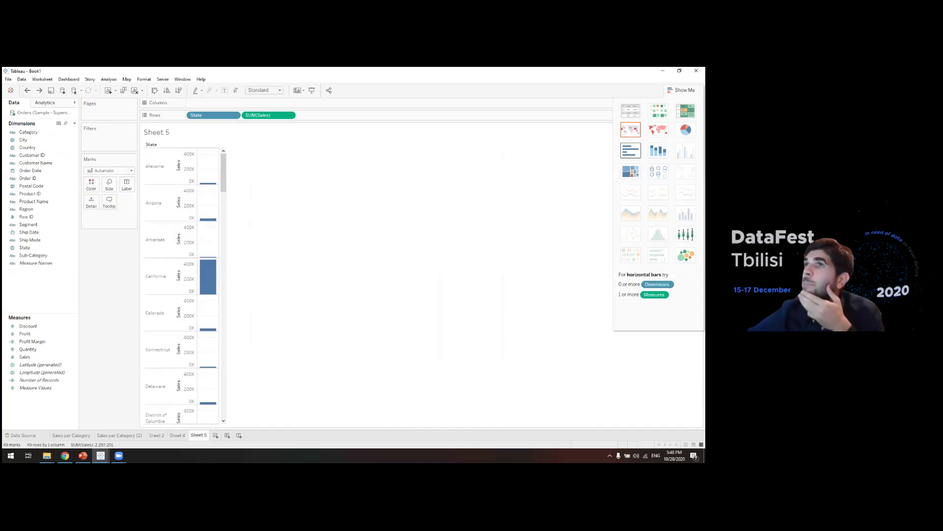
Convert the state sales chart to horizontal bars and sort the states by descending sales.
{"action": "left_click", "coordinate": [630, 150]}
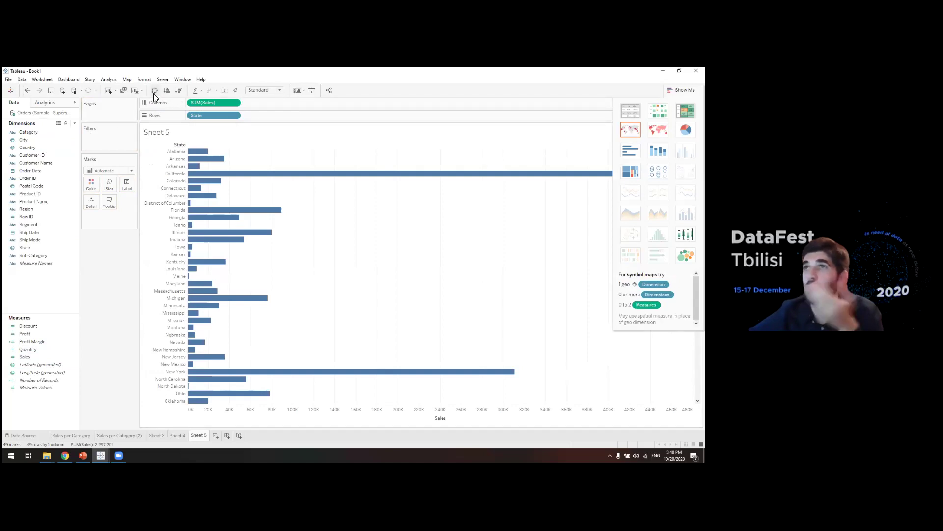
{"action": "left_click", "coordinate": [178, 91]}
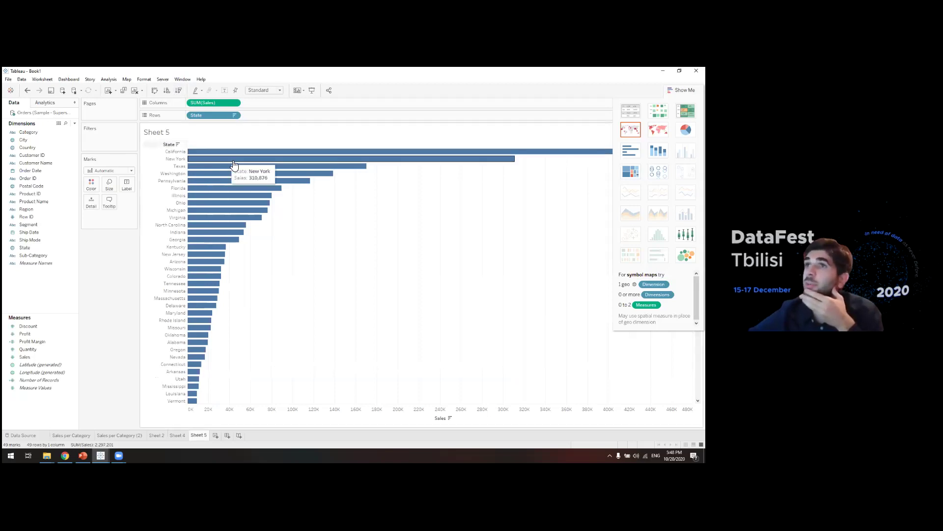
{"action": "left_click", "coordinate": [682, 90]}
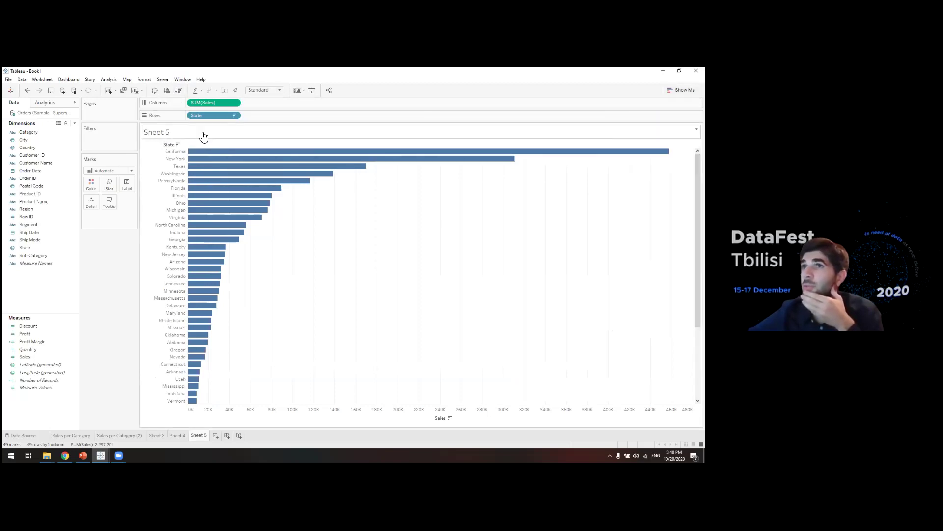
Rename the state sales worksheet to "Sales By States".
{"action": "double_click", "coordinate": [199, 435]}
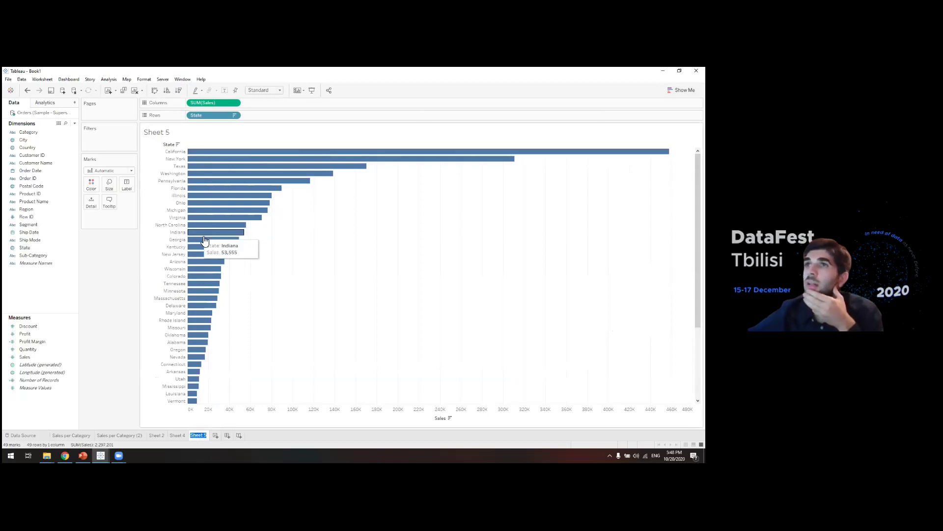
{"action": "type", "text": "S"}
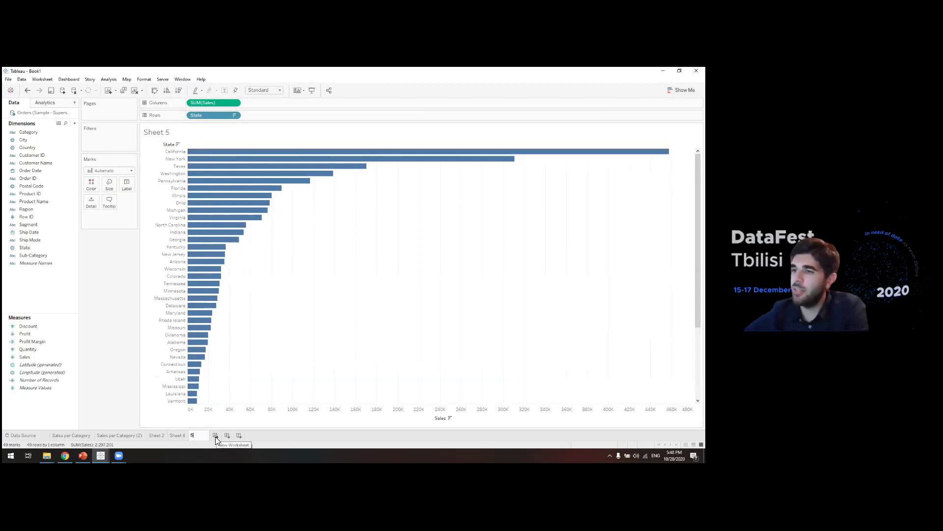
{"action": "type", "text": "ales By States"}
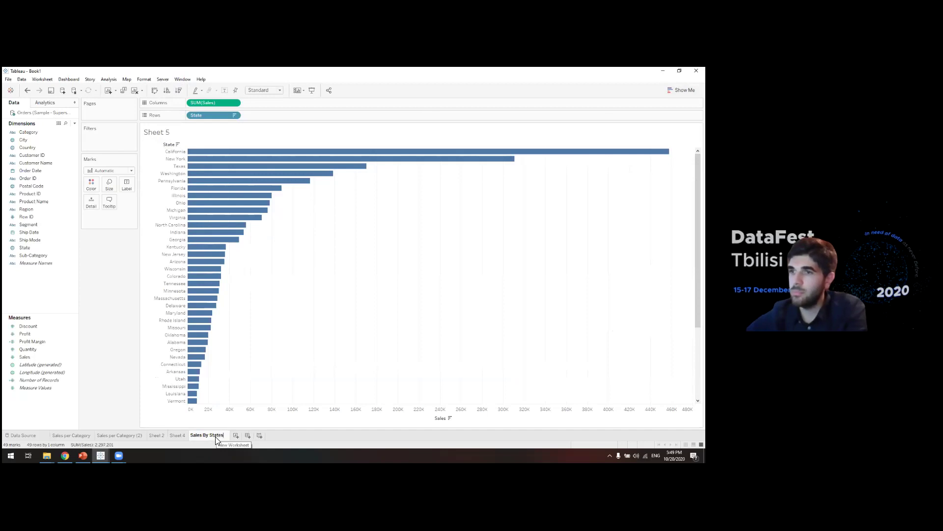
{"action": "key", "text": "Return"}
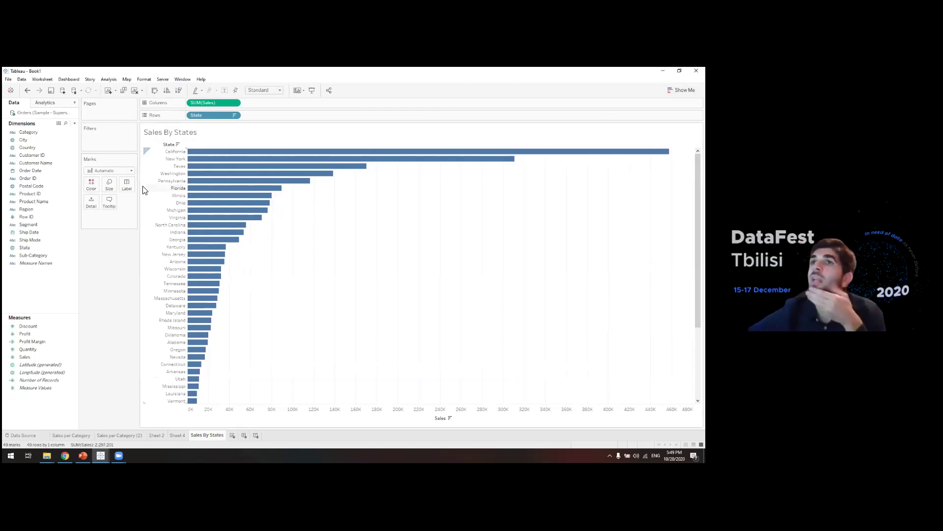
Turn on mark labels so that each state's bar carries its sales value.
{"action": "left_click", "coordinate": [126, 184]}
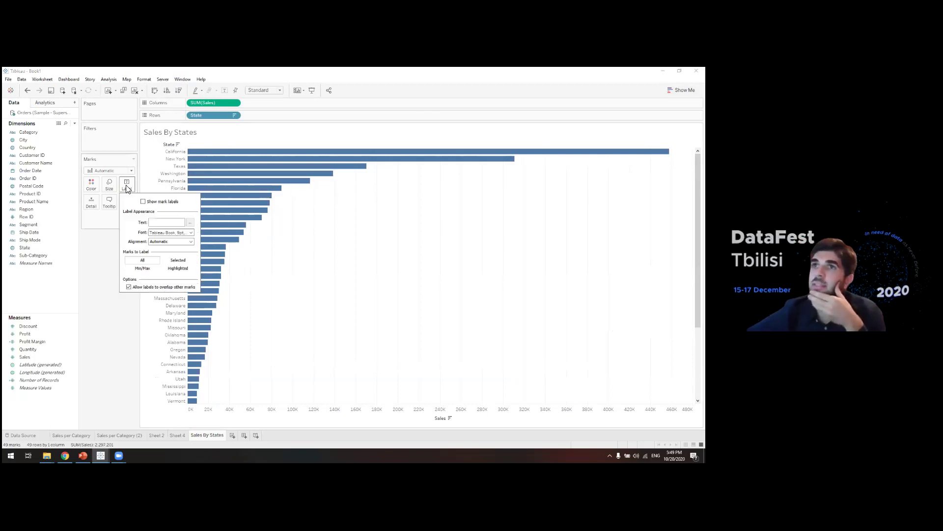
{"action": "left_click", "coordinate": [143, 202]}
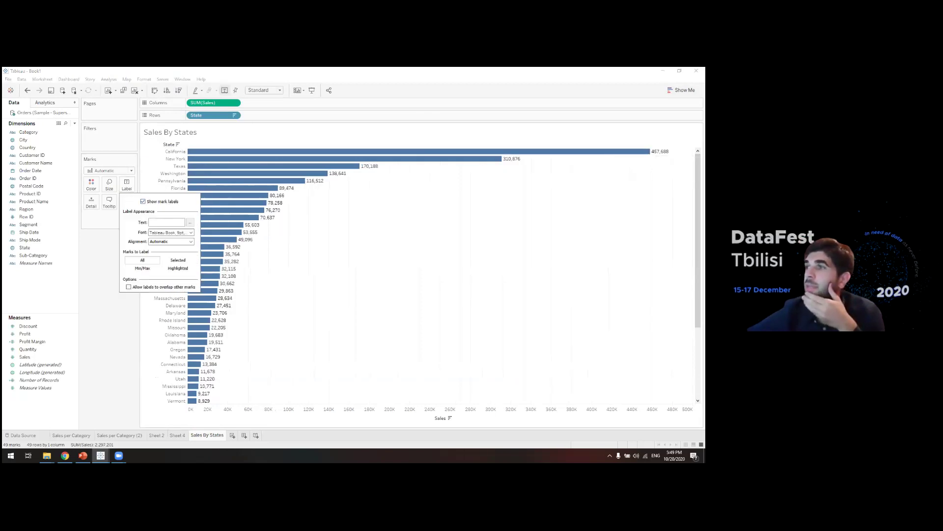
{"action": "left_click", "coordinate": [126, 380]}
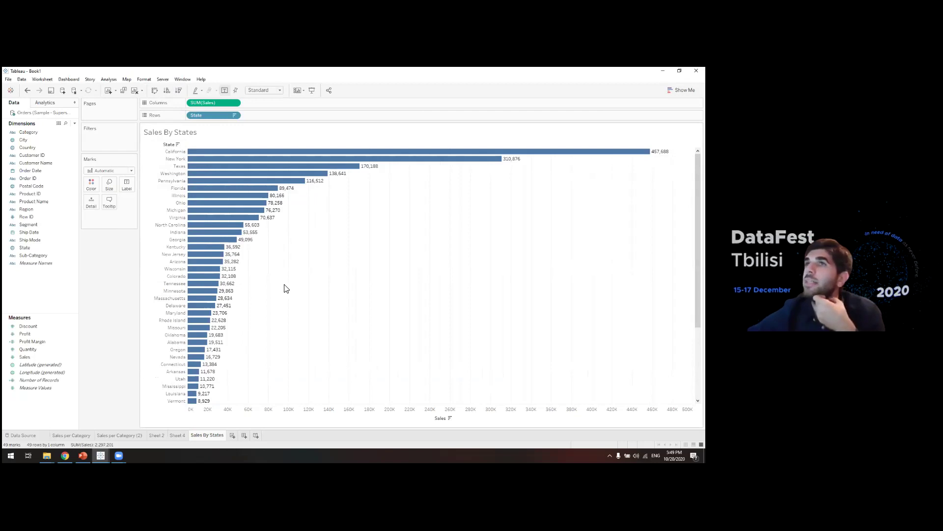
{"action": "mouse_move", "coordinate": [172, 259]}
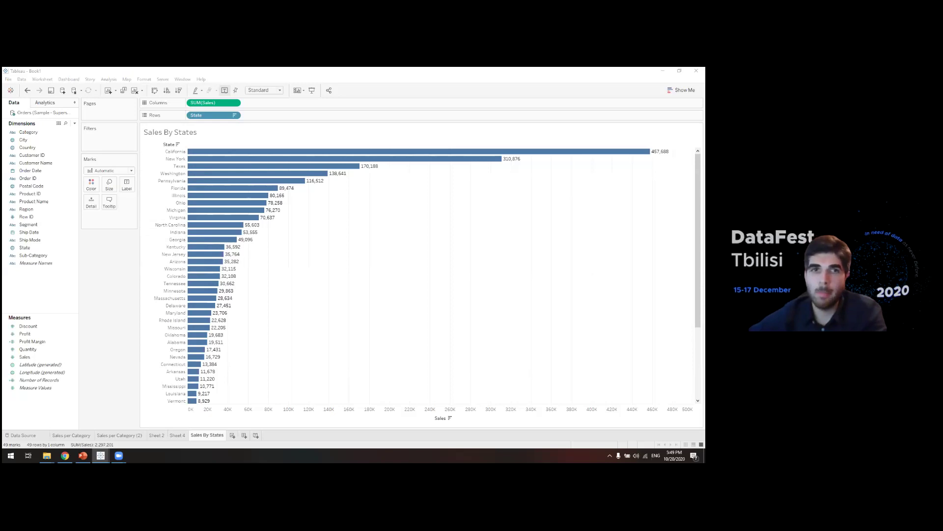
Duplicate the Sales By States worksheet and rename the copy "Sales trend".
{"action": "right_click", "coordinate": [217, 445]}
{"action": "left_click", "coordinate": [249, 367]}
{"action": "double_click", "coordinate": [252, 436]}
{"action": "left_click", "coordinate": [255, 437]}
{"action": "left_click_drag", "start_coordinate": [269, 436], "coordinate": [229, 436]}
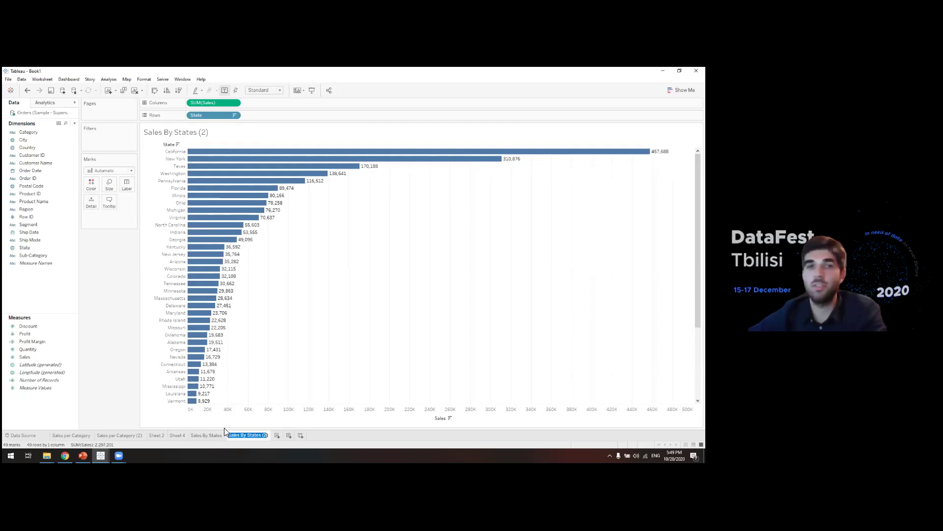
{"action": "key", "text": "BackSpace"}
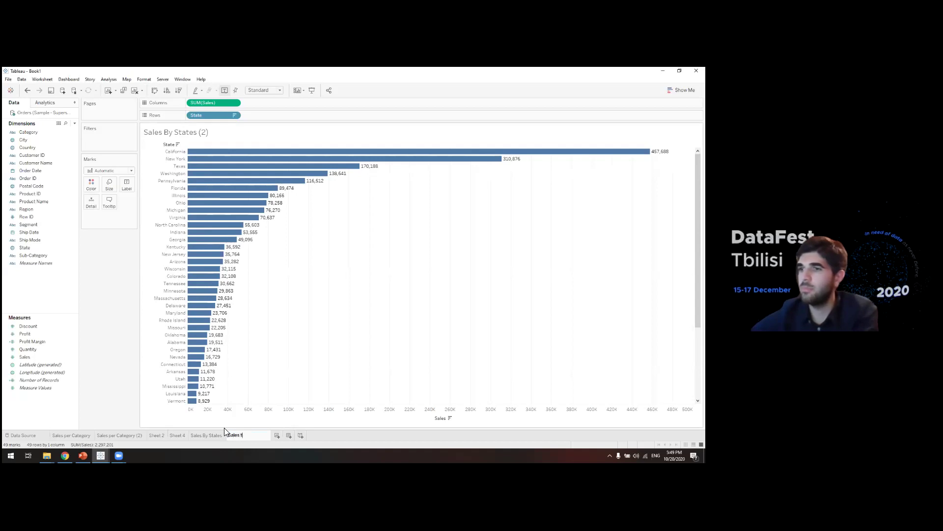
{"action": "type", "text": "Sales trend"}
{"action": "key", "text": "Return"}
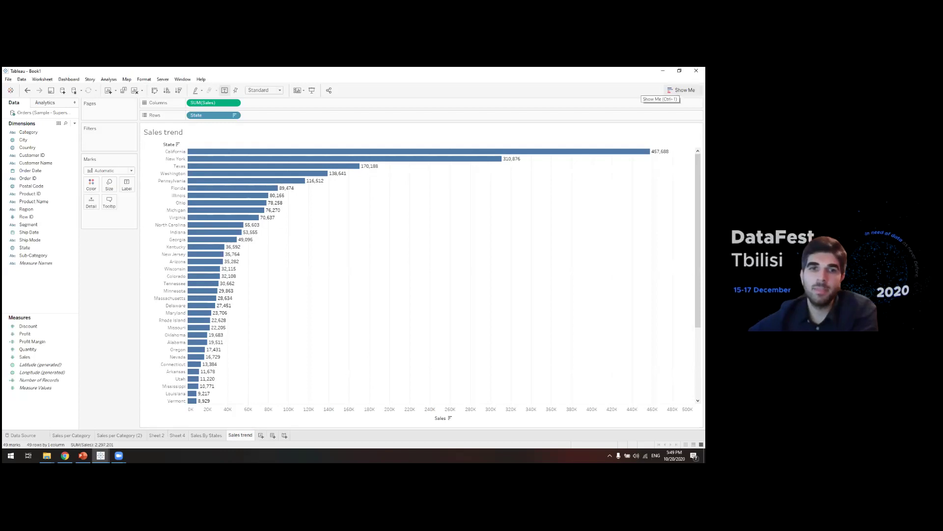
Rebuild the Sales trend chart with Sales on rows, State removed, and Order Date on columns as continuous months.
{"action": "left_click", "coordinate": [682, 90]}
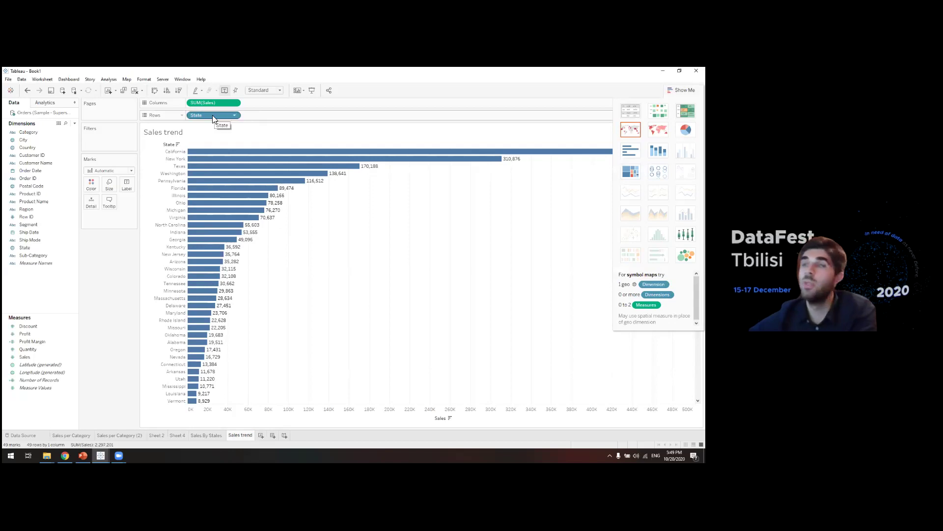
{"action": "left_click_drag", "start_coordinate": [216, 103], "coordinate": [291, 115]}
{"action": "left_click_drag", "start_coordinate": [204, 122], "coordinate": [37, 189]}
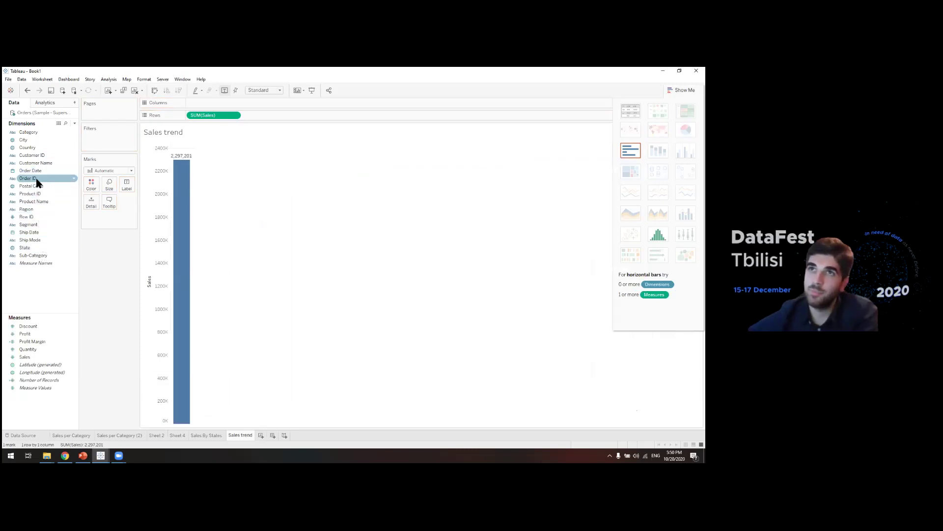
{"action": "left_click_drag", "start_coordinate": [31, 170], "coordinate": [246, 102]}
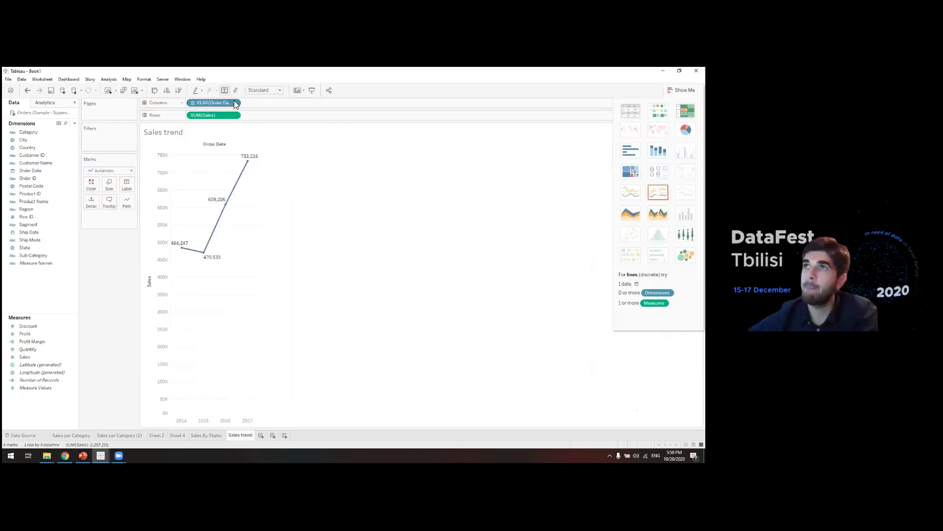
{"action": "left_click", "coordinate": [237, 105]}
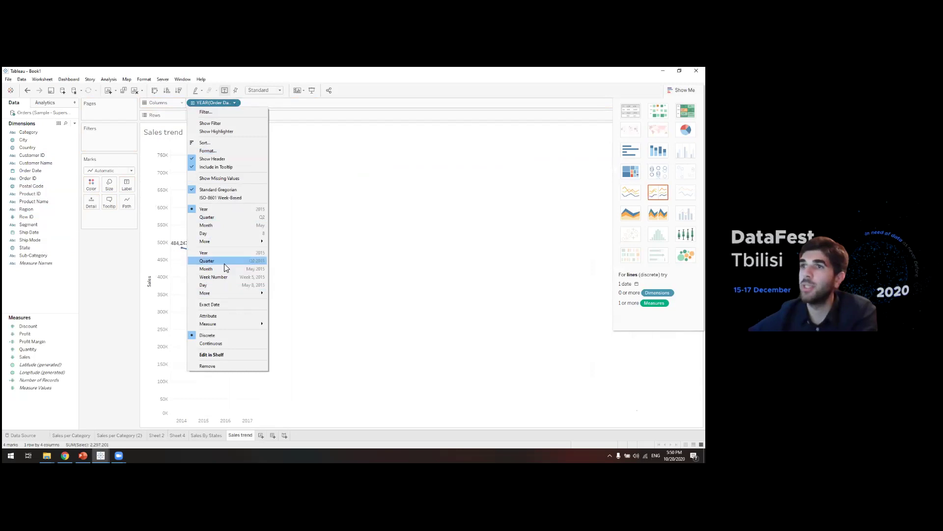
{"action": "left_click", "coordinate": [224, 265]}
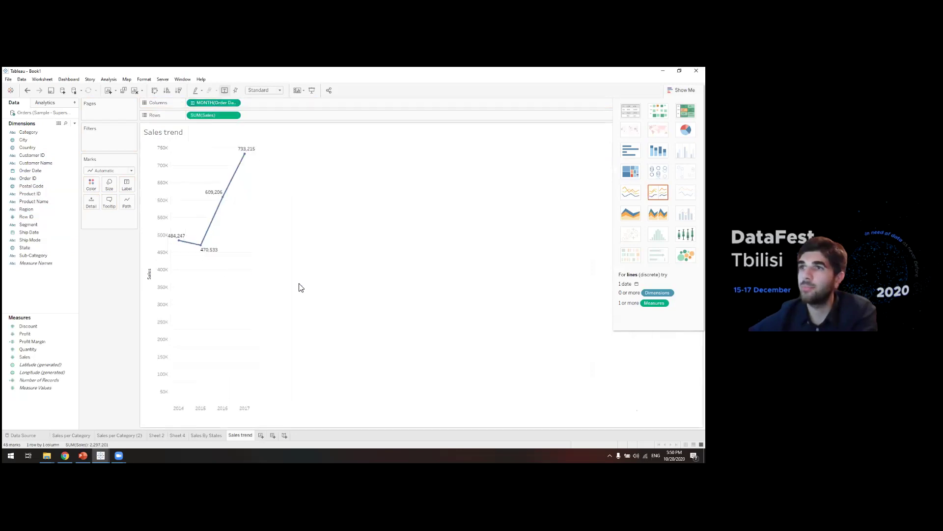
{"action": "left_click", "coordinate": [213, 435]}
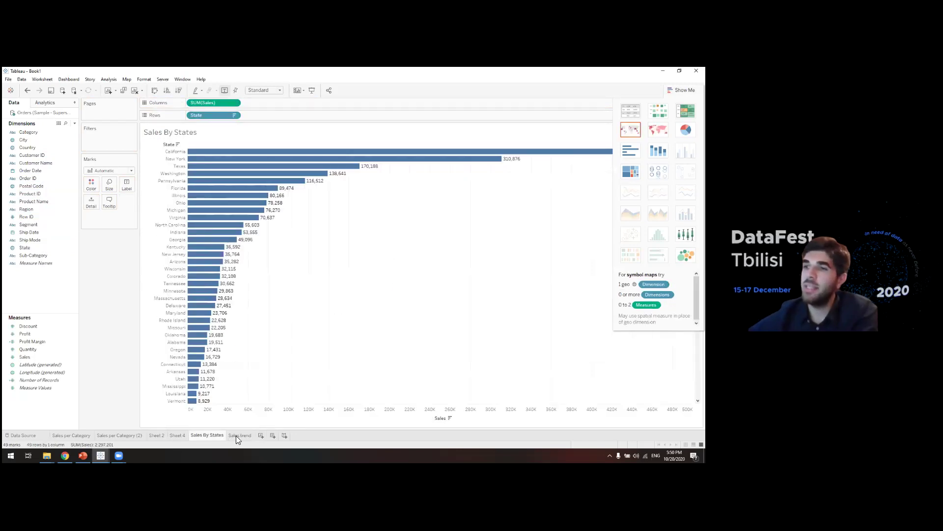
{"action": "left_click", "coordinate": [231, 438]}
{"action": "left_click", "coordinate": [223, 436]}
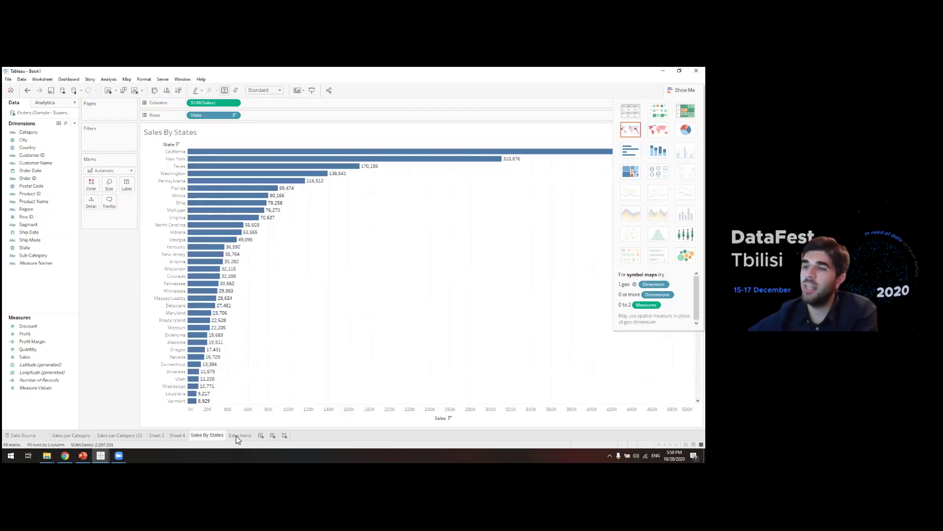
{"action": "mouse_move", "coordinate": [238, 432]}
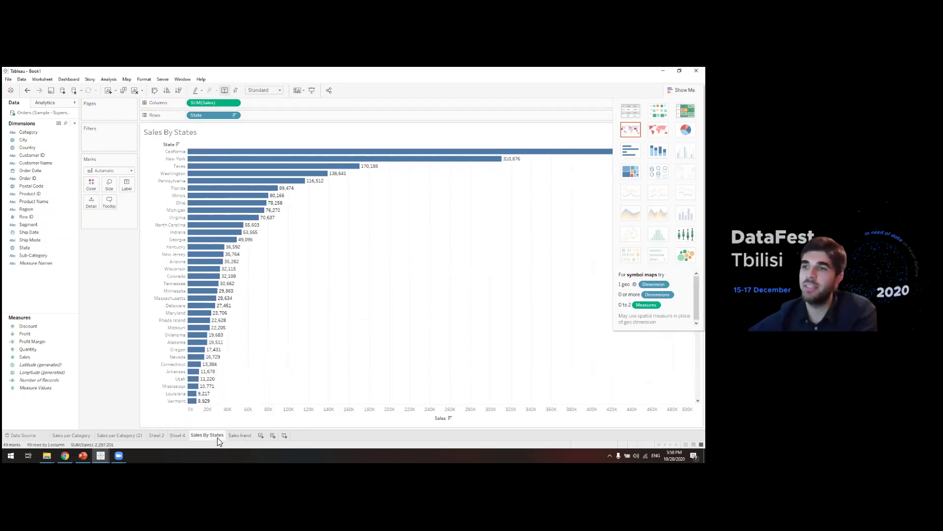
{"action": "left_click", "coordinate": [242, 437]}
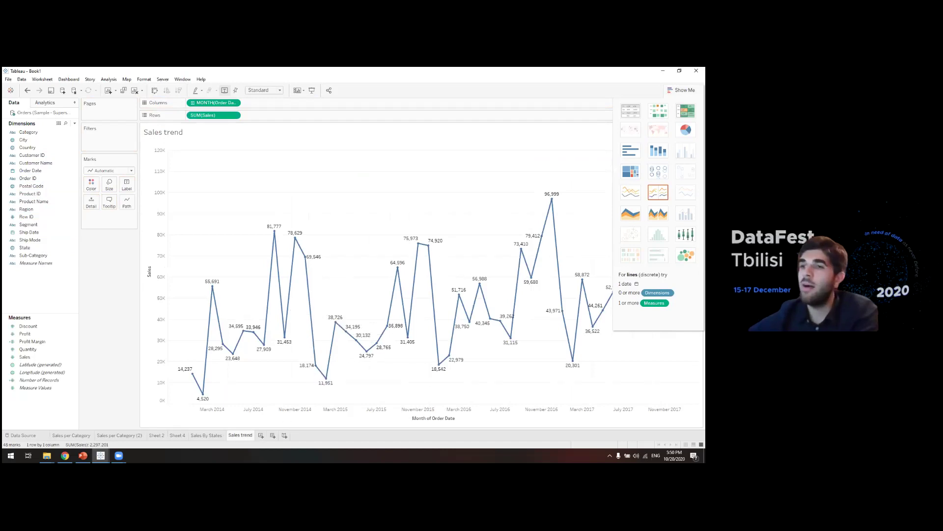
Duplicate the Sales By States worksheet and convert the copy to a treemap.
{"action": "left_click", "coordinate": [209, 437]}
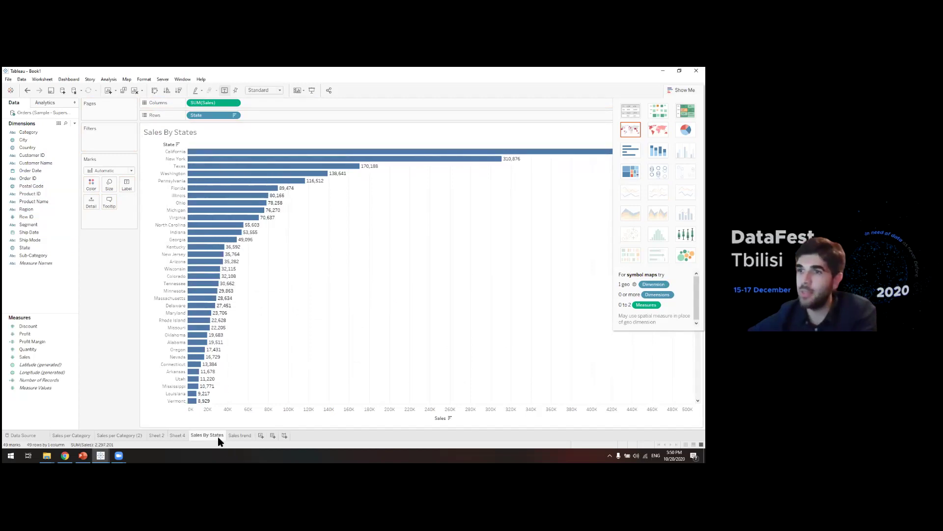
{"action": "right_click", "coordinate": [193, 434]}
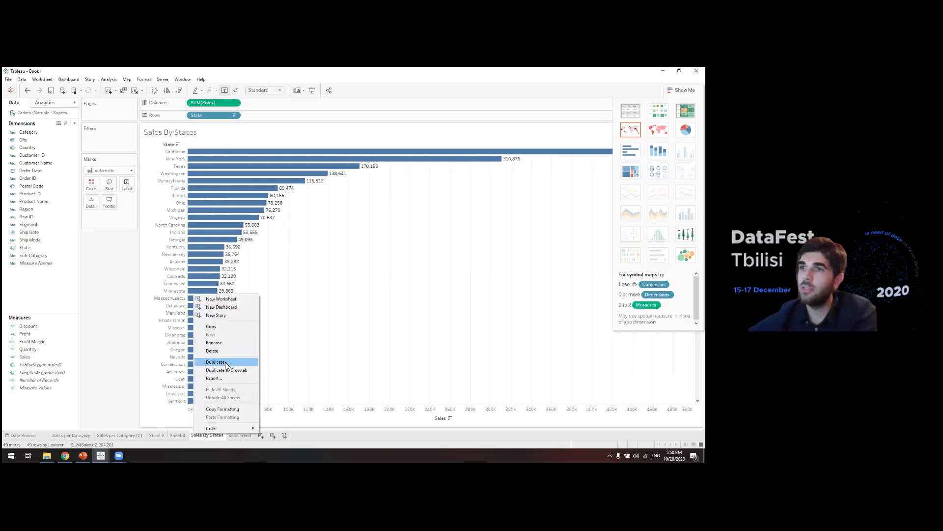
{"action": "left_click", "coordinate": [225, 361]}
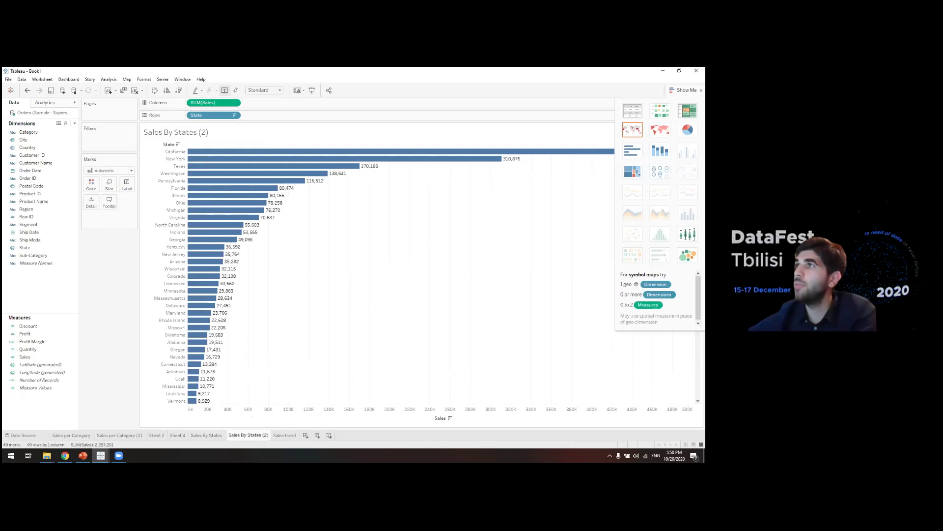
{"action": "left_click", "coordinate": [681, 90]}
{"action": "left_click", "coordinate": [681, 90]}
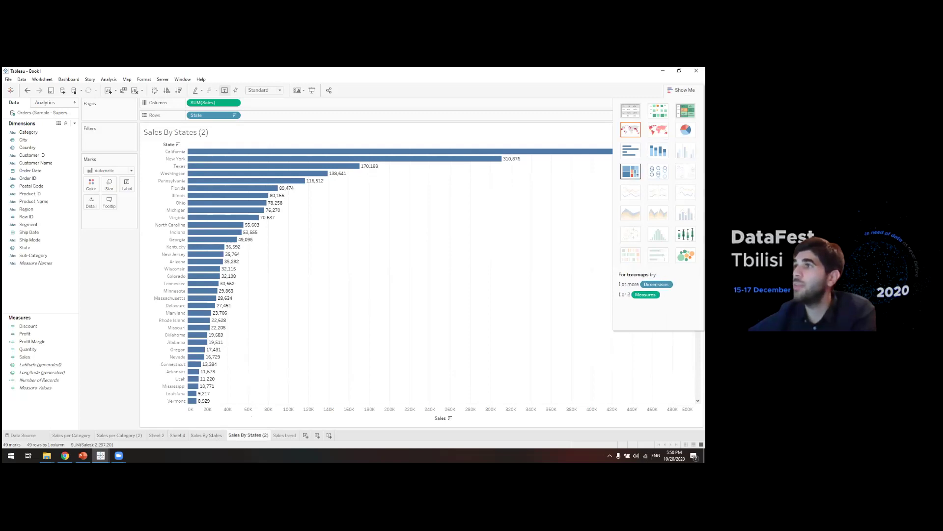
{"action": "left_click", "coordinate": [631, 171]}
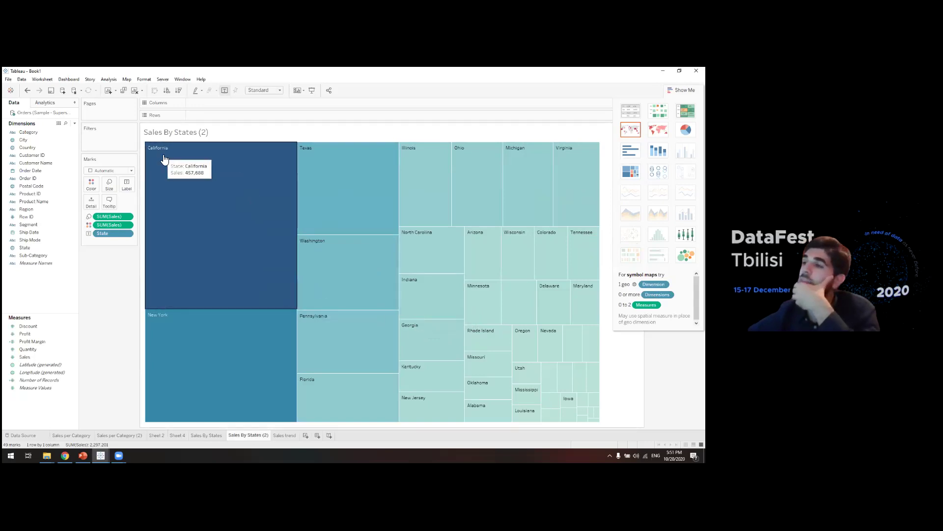
{"action": "key", "text": "ctrl+1"}
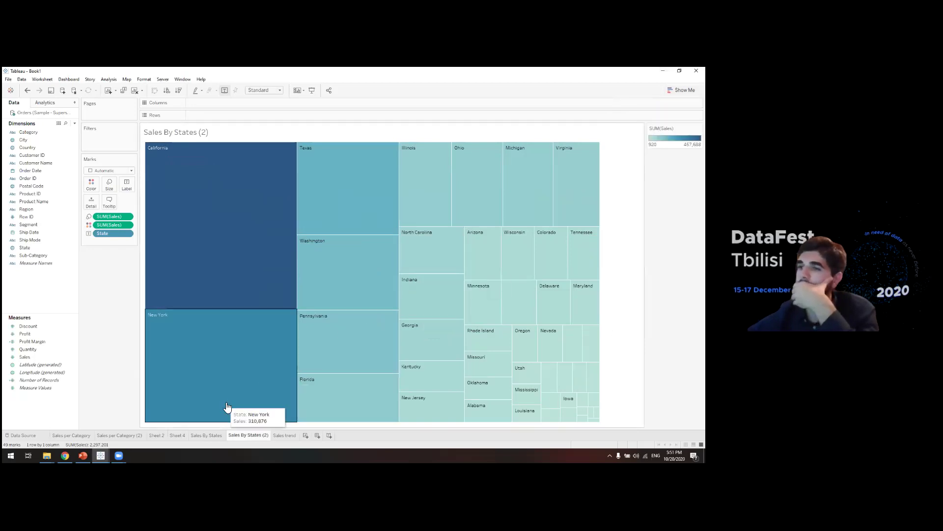
Rename the treemap worksheet to "Sales By States Treemap".
{"action": "double_click", "coordinate": [268, 435]}
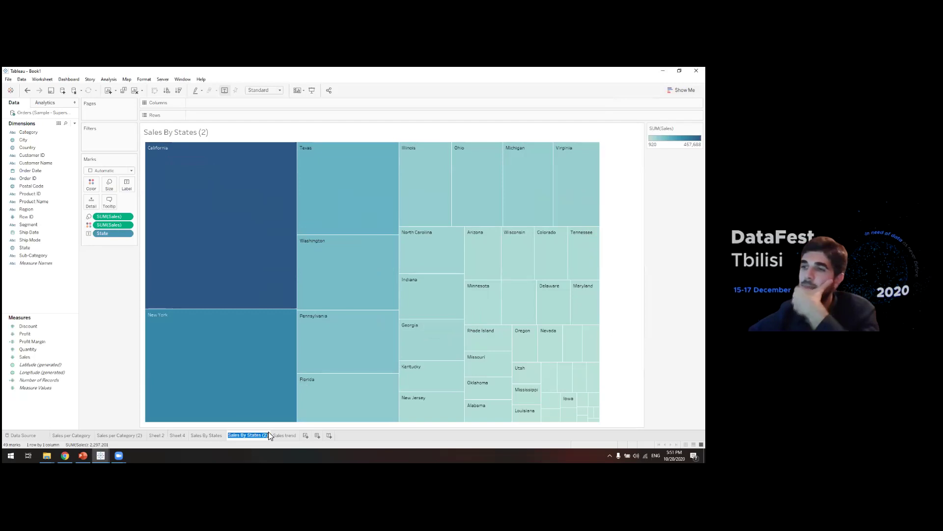
{"action": "left_click", "coordinate": [271, 437]}
{"action": "key", "text": "BackSpace"}
{"action": "key", "text": "BackSpace"}
{"action": "key", "text": "BackSpace"}
{"action": "type", "text": "Treemap"}
{"action": "key", "text": "Return"}
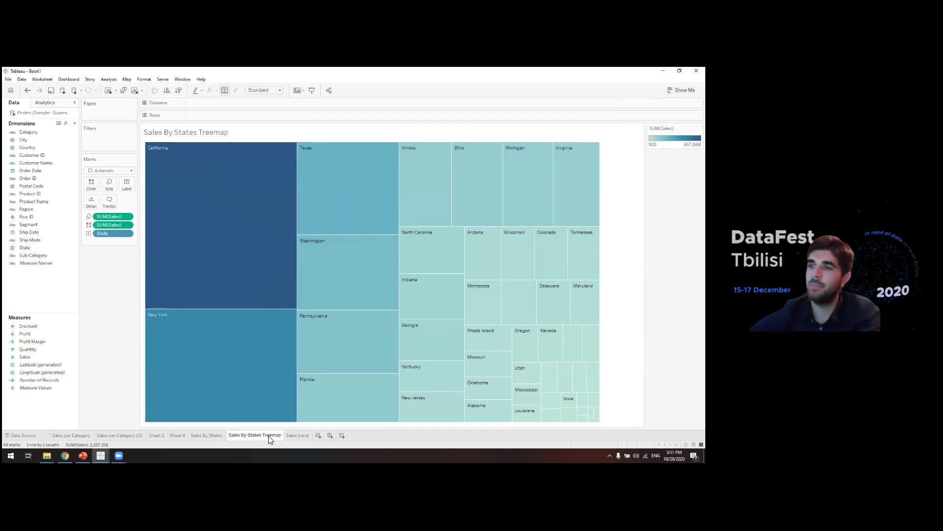
Review the Sales By States, Sales By States Treemap and Sales trend worksheets in turn.
{"action": "left_click", "coordinate": [297, 435]}
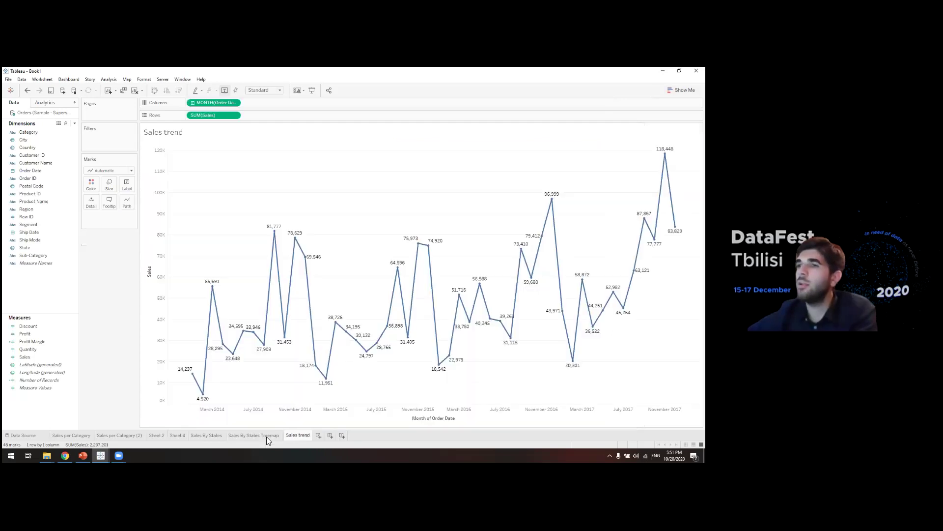
{"action": "left_click", "coordinate": [266, 437]}
{"action": "left_click", "coordinate": [199, 436]}
{"action": "left_click", "coordinate": [251, 437]}
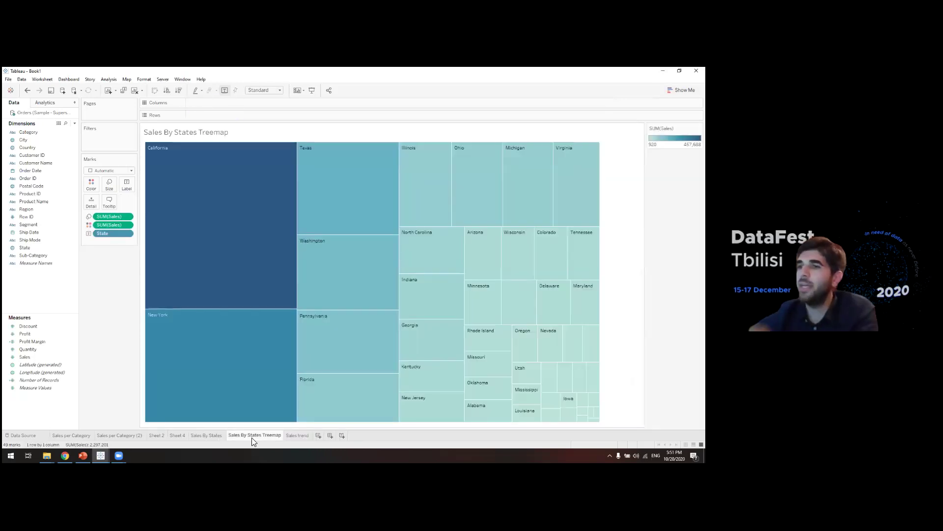
{"action": "left_click", "coordinate": [288, 434]}
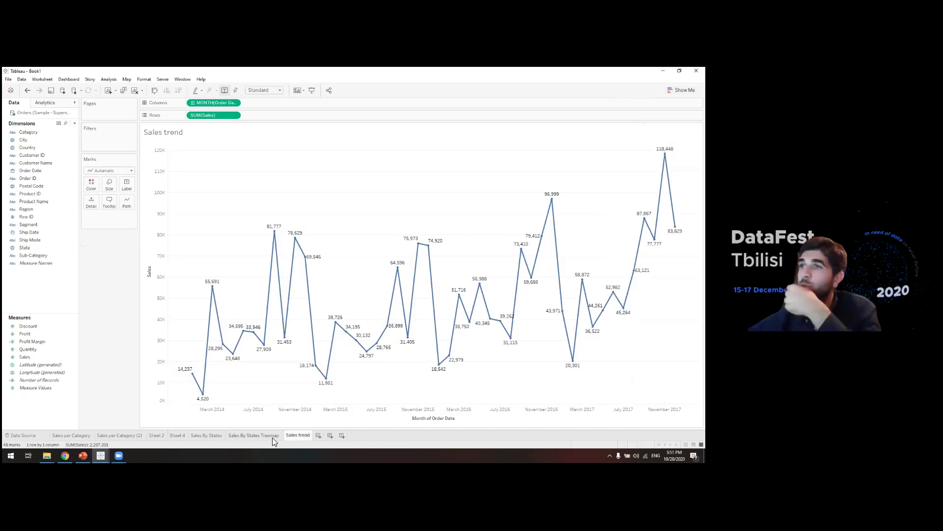
{"action": "left_click", "coordinate": [213, 435]}
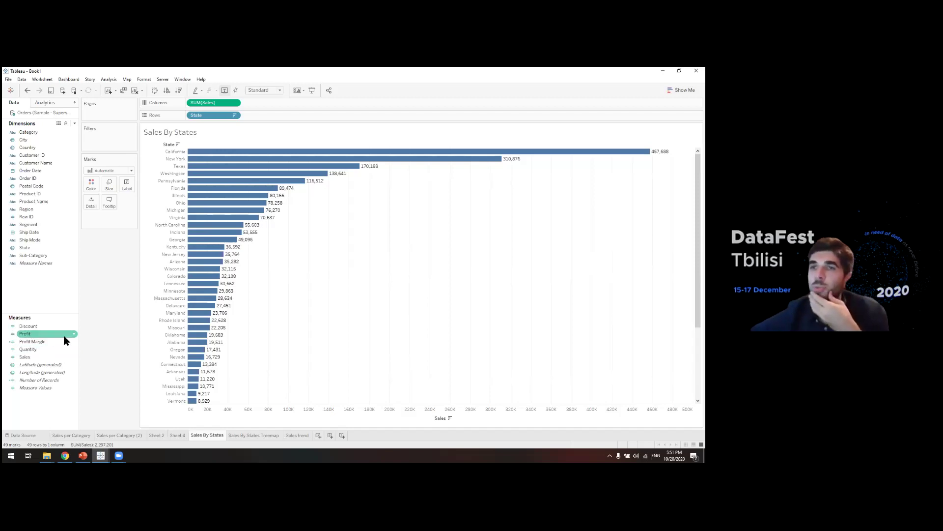
{"action": "left_click", "coordinate": [234, 435]}
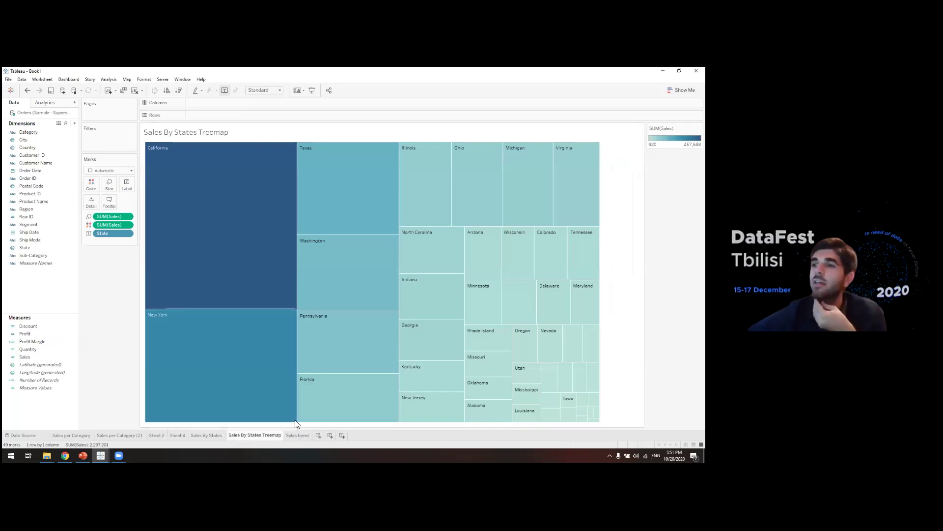
{"action": "left_click", "coordinate": [297, 435]}
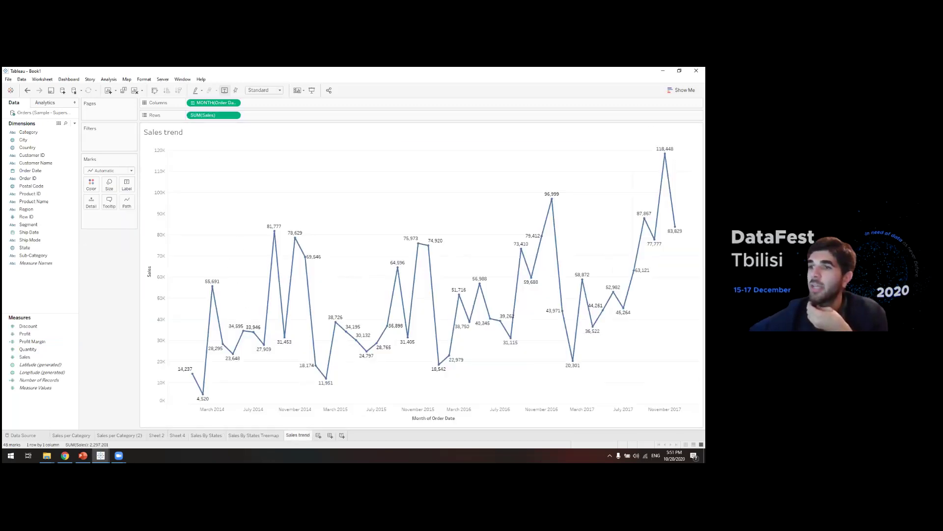
Duplicate the Sales By States bar chart worksheet and replace Sales with Profit on the copy's columns.
{"action": "left_click", "coordinate": [206, 435]}
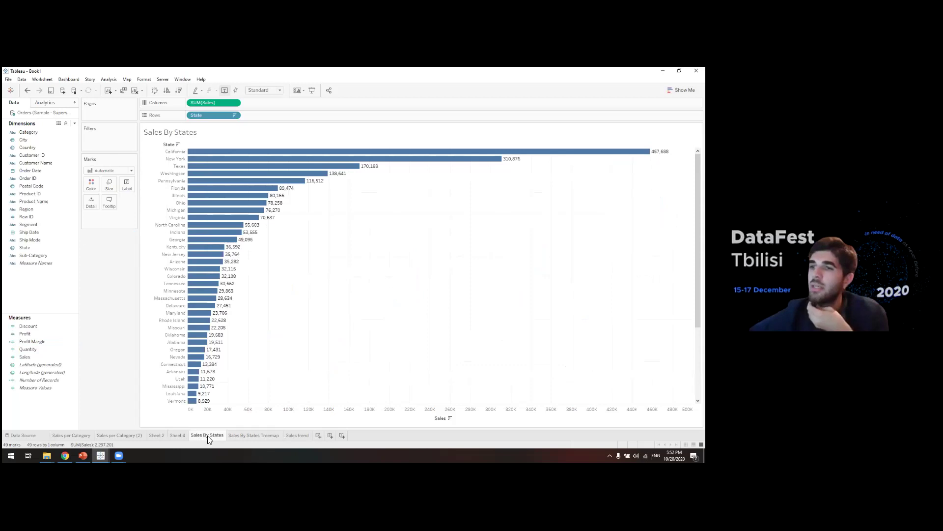
{"action": "right_click", "coordinate": [208, 435]}
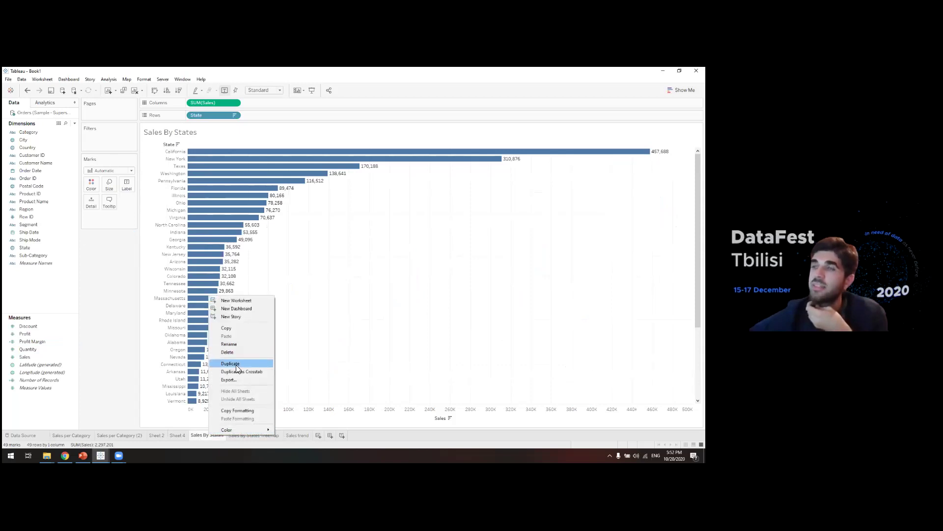
{"action": "left_click", "coordinate": [236, 364]}
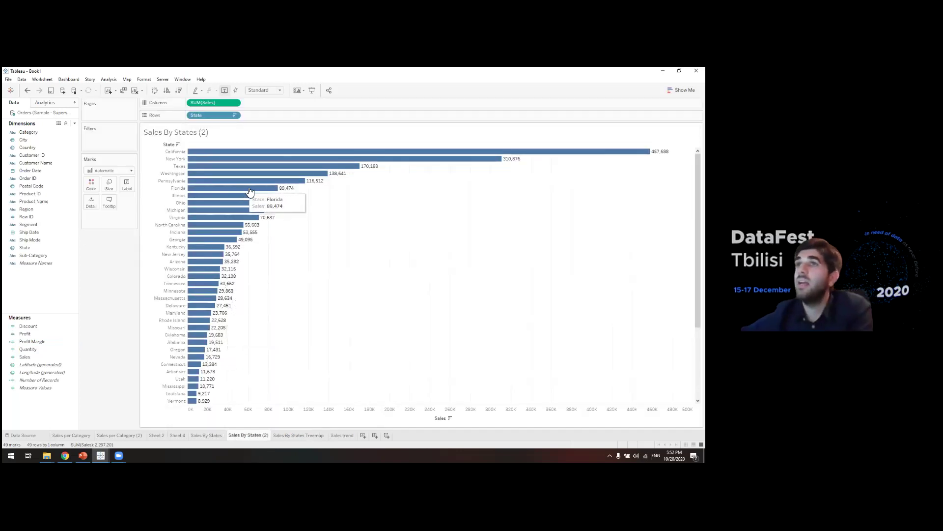
{"action": "left_click_drag", "start_coordinate": [202, 105], "coordinate": [41, 323]}
{"action": "left_click_drag", "start_coordinate": [26, 333], "coordinate": [228, 104]}
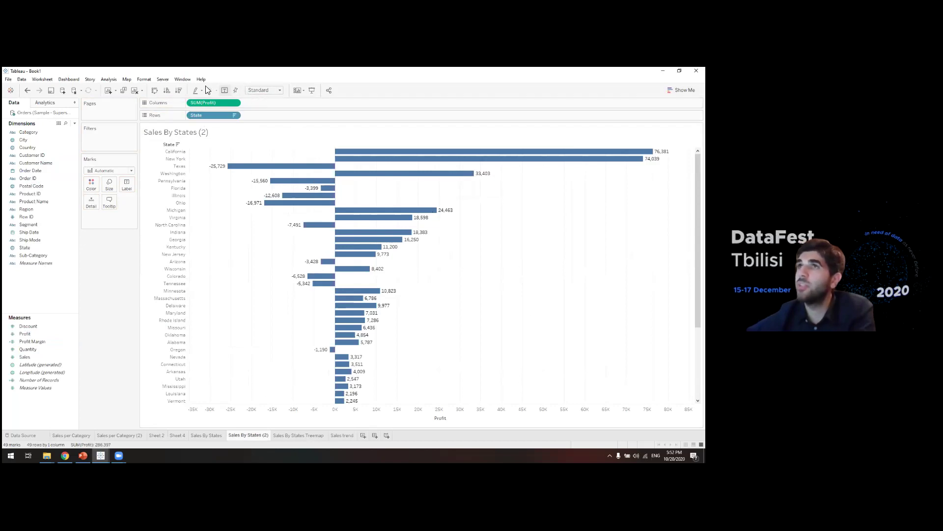
Sort the states by descending profit and look through the bars from the most profitable to the loss-making states.
{"action": "left_click", "coordinate": [179, 91]}
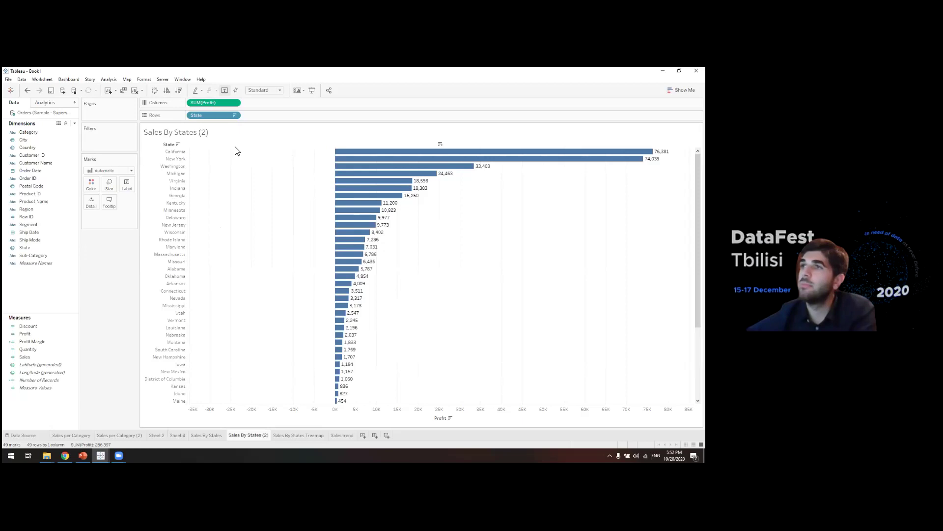
{"action": "scroll", "coordinate": [383, 253], "scroll_direction": "down", "scroll_amount": 5}
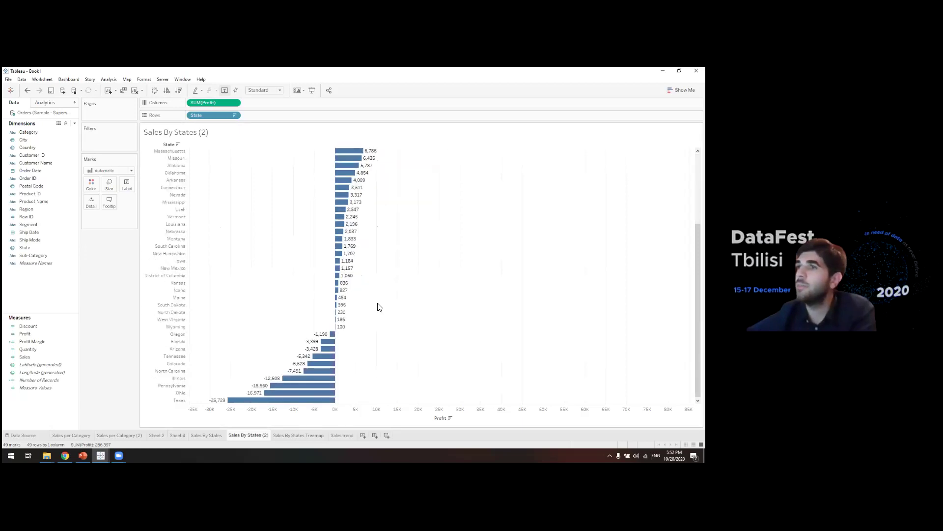
{"action": "scroll", "coordinate": [322, 356], "scroll_direction": "up", "scroll_amount": 5}
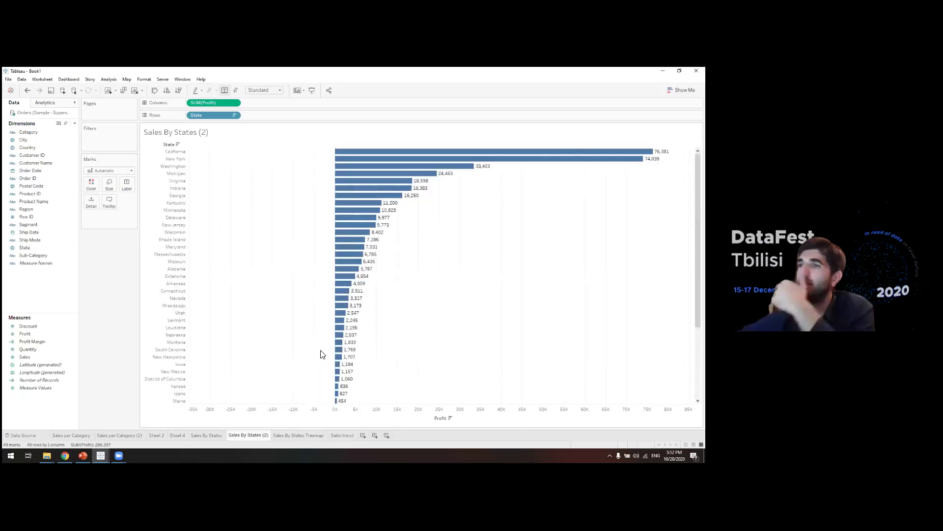
{"action": "scroll", "coordinate": [321, 355], "scroll_direction": "down", "scroll_amount": 5}
{"action": "mouse_move", "coordinate": [295, 388]}
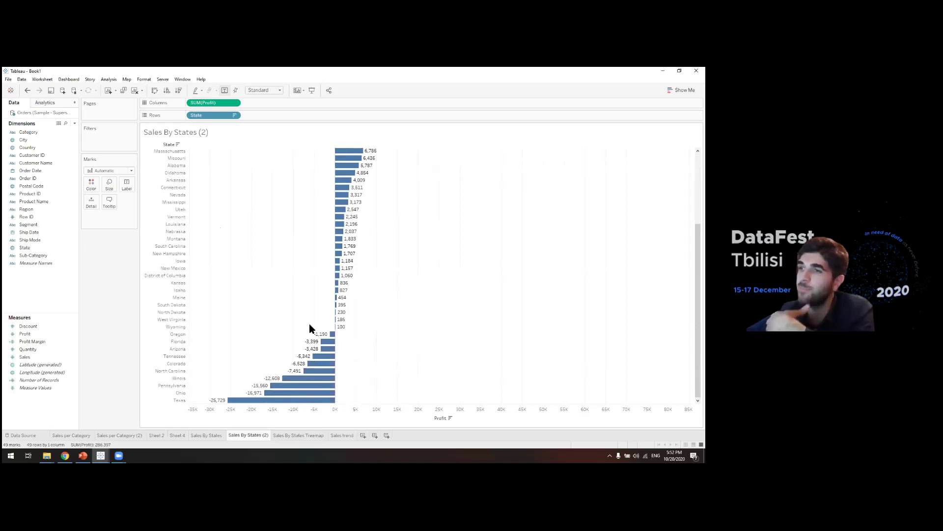
{"action": "scroll", "coordinate": [309, 327], "scroll_direction": "up", "scroll_amount": 5}
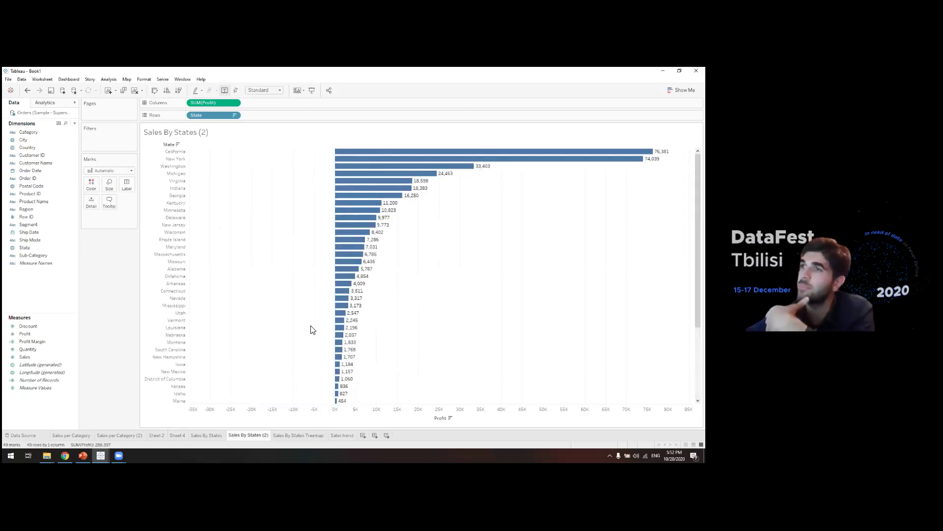
Rename the duplicated profit bar chart worksheet to "Profit By States".
{"action": "double_click", "coordinate": [250, 436]}
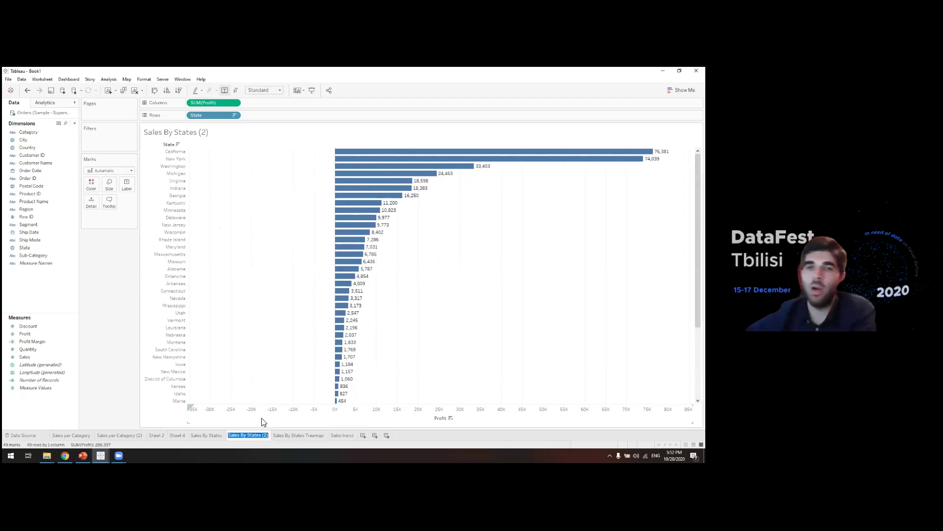
{"action": "left_click", "coordinate": [219, 435]}
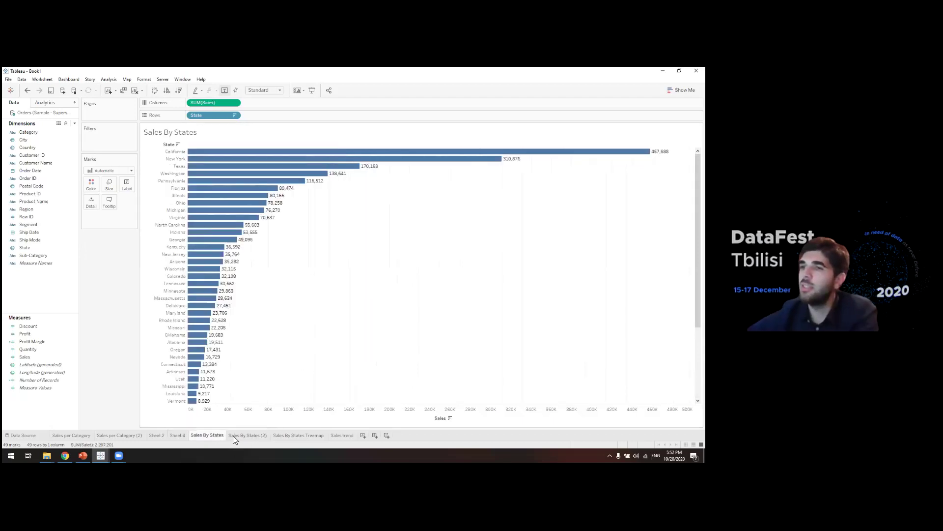
{"action": "left_click", "coordinate": [239, 436]}
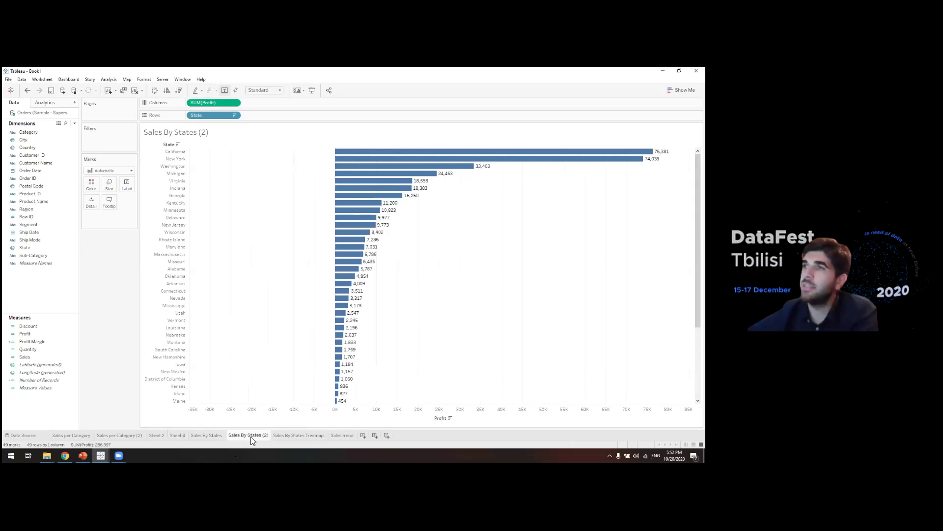
{"action": "double_click", "coordinate": [246, 436]}
{"action": "type", "text": "Profit"}
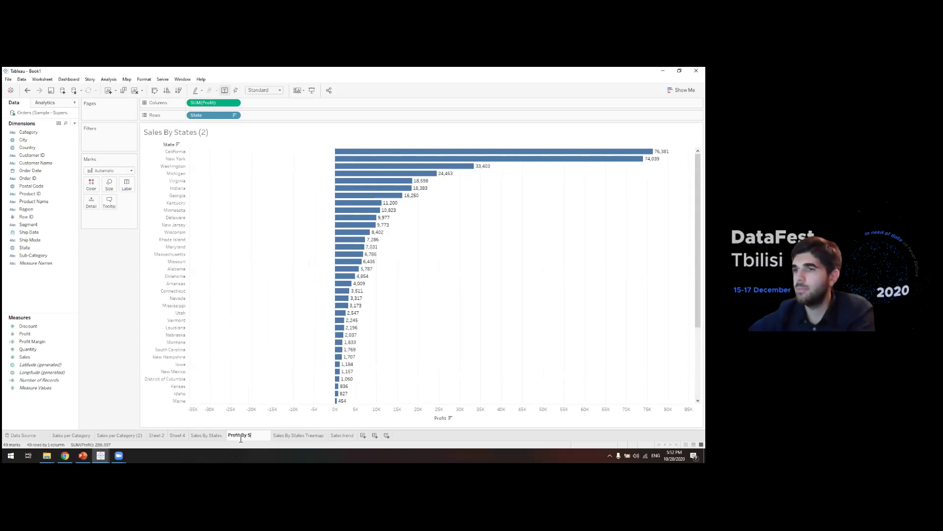
{"action": "key", "text": "Return"}
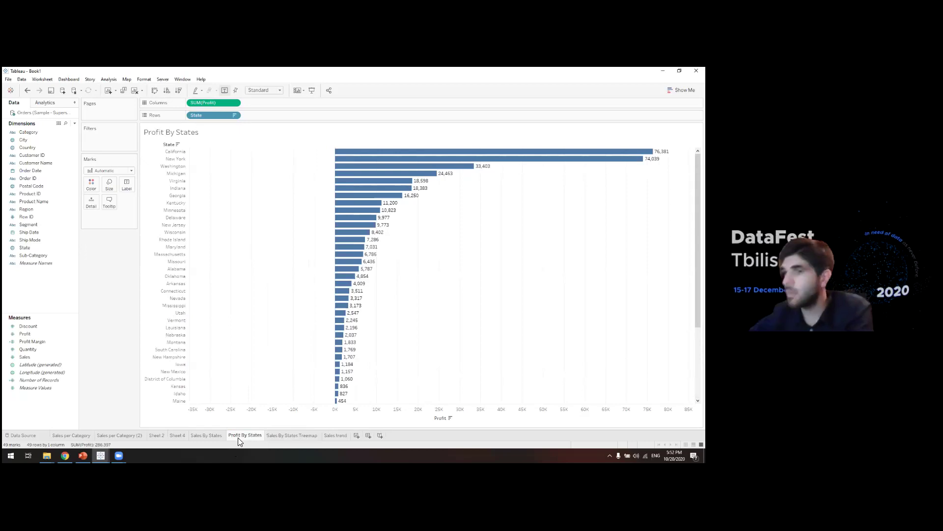
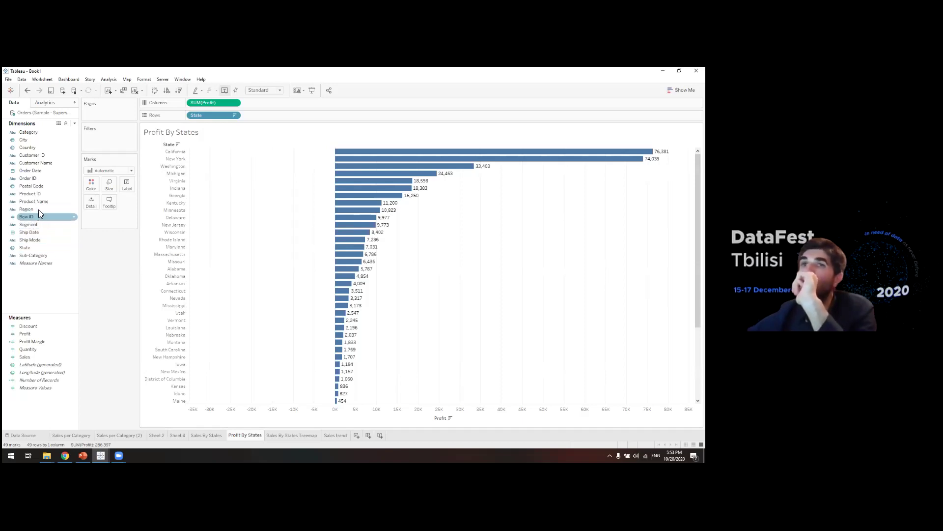
Add a new worksheet, place Region and State on its rows, and look through the states listed under each region.
{"action": "left_click", "coordinate": [355, 435]}
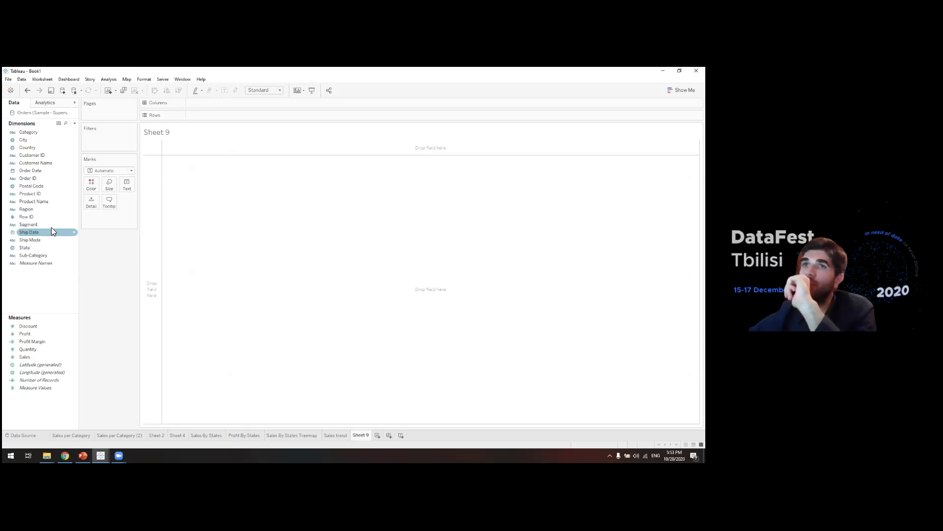
{"action": "left_click_drag", "start_coordinate": [40, 210], "coordinate": [220, 117]}
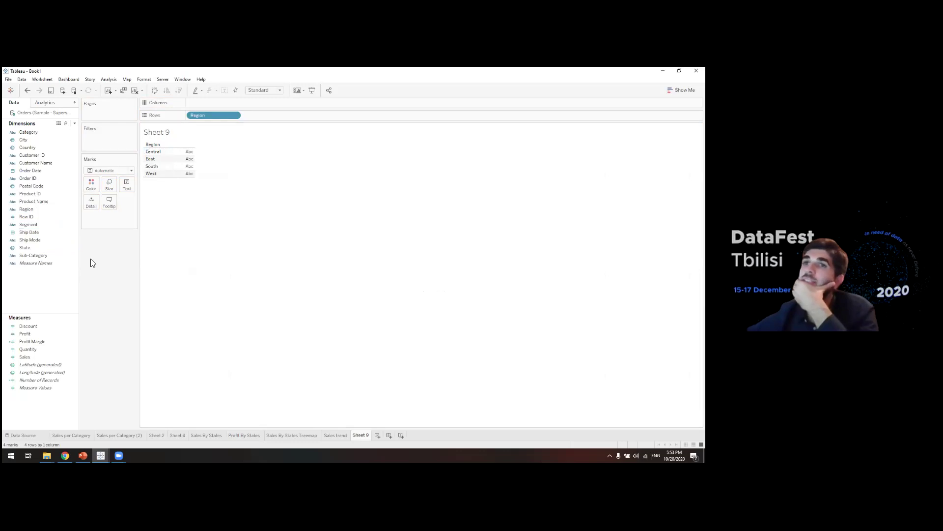
{"action": "left_click", "coordinate": [48, 248]}
{"action": "left_click_drag", "start_coordinate": [30, 249], "coordinate": [267, 115]}
{"action": "left_click", "coordinate": [154, 159]}
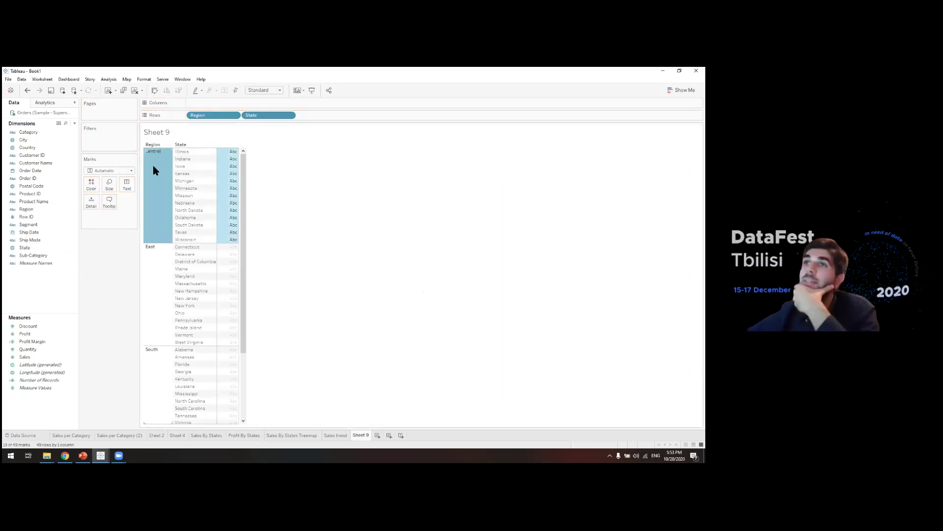
{"action": "mouse_move", "coordinate": [155, 167]}
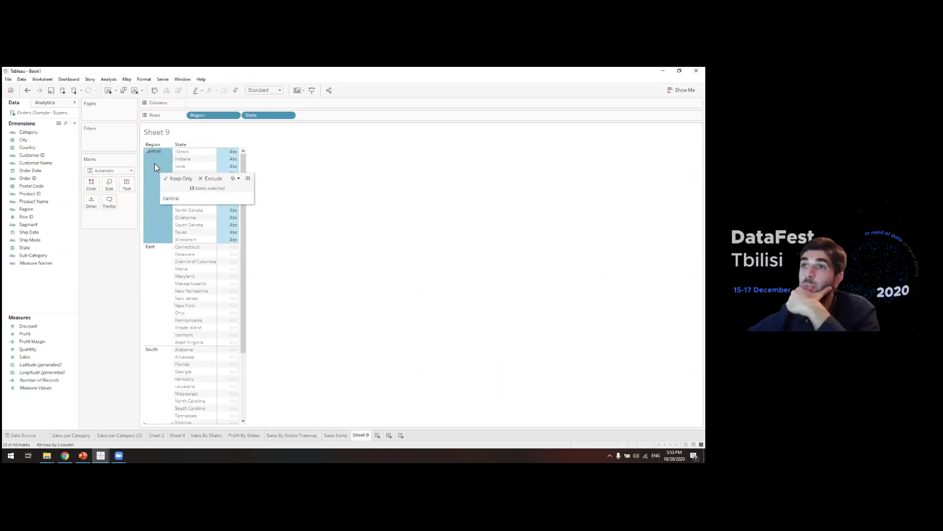
{"action": "scroll", "coordinate": [220, 300], "scroll_direction": "down", "scroll_amount": 3}
{"action": "scroll", "coordinate": [216, 256], "scroll_direction": "up", "scroll_amount": 3}
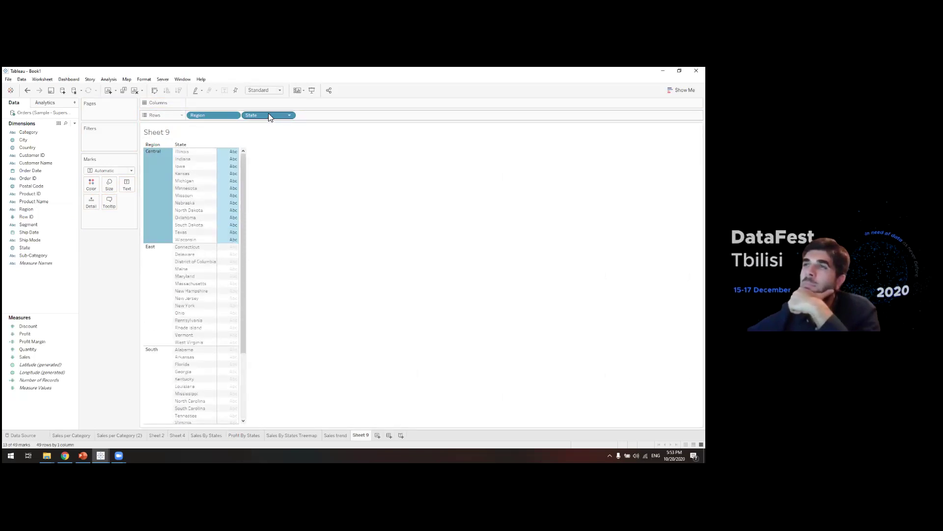
Clear the new worksheet's rows and combine Region and State into a hierarchy with the default name.
{"action": "left_click_drag", "start_coordinate": [261, 114], "coordinate": [61, 221]}
{"action": "left_click", "coordinate": [339, 435]}
{"action": "left_click", "coordinate": [356, 434]}
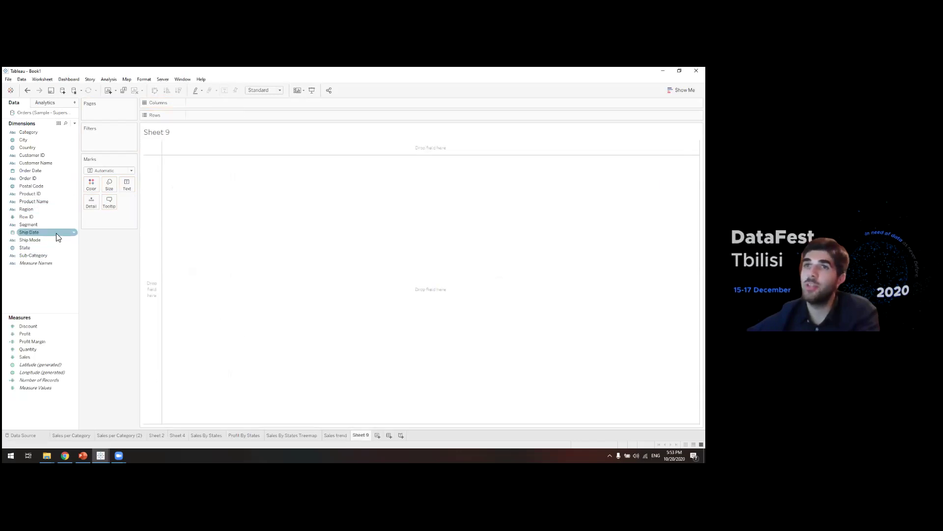
{"action": "left_click_drag", "start_coordinate": [31, 249], "coordinate": [31, 210]}
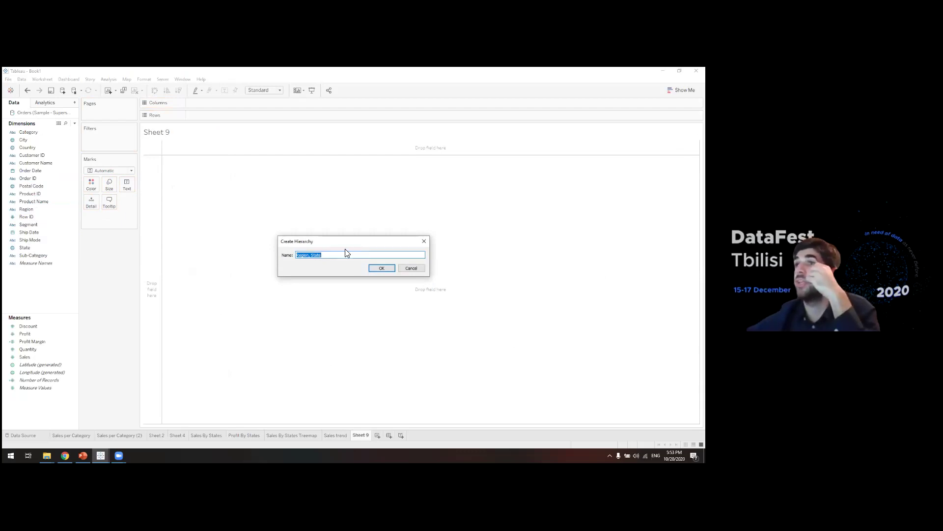
{"action": "left_click", "coordinate": [379, 268]}
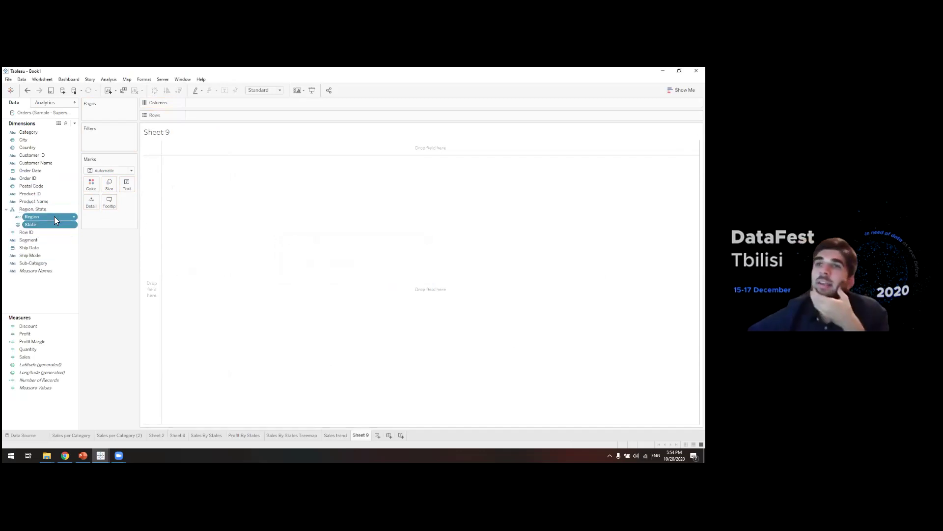
Place Region from the hierarchy on the empty worksheet's rows and try expanding it to State and collapsing it again.
{"action": "left_click", "coordinate": [38, 211]}
{"action": "left_click_drag", "start_coordinate": [38, 216], "coordinate": [217, 115]}
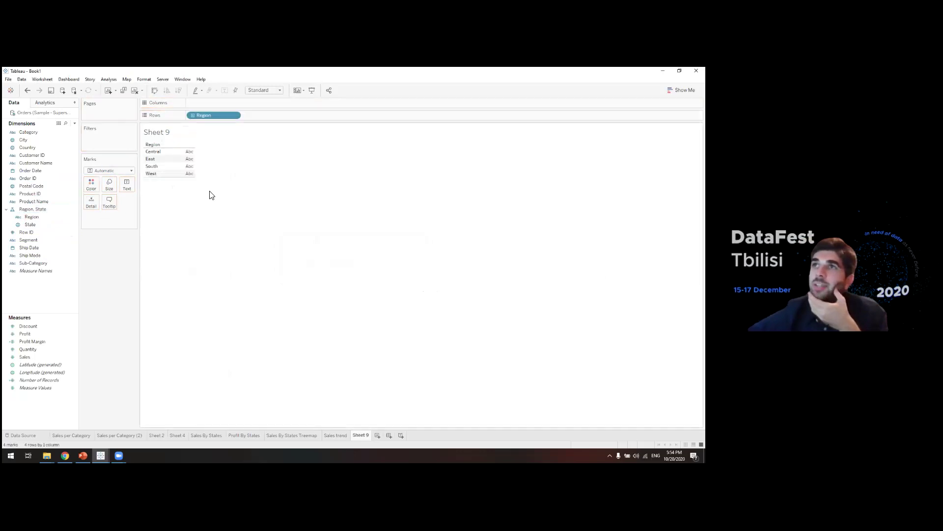
{"action": "left_click", "coordinate": [161, 145]}
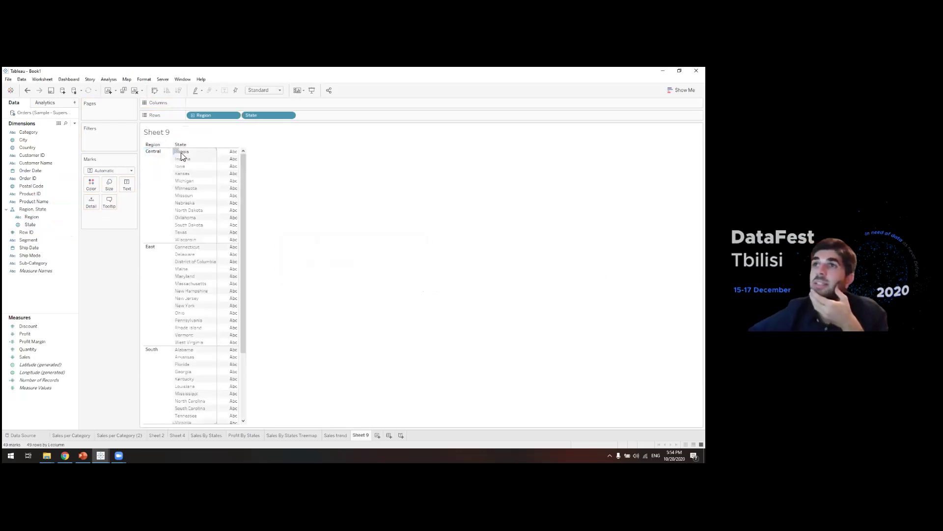
{"action": "left_click", "coordinate": [161, 145]}
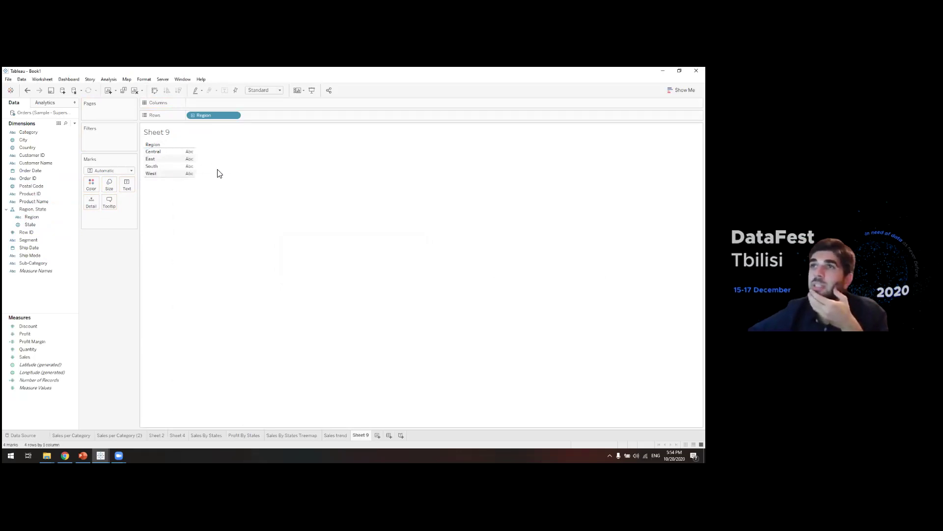
Replace State with the hierarchy's Region on the rows of Profit By States and sort the regions by descending profit.
{"action": "left_click", "coordinate": [337, 436]}
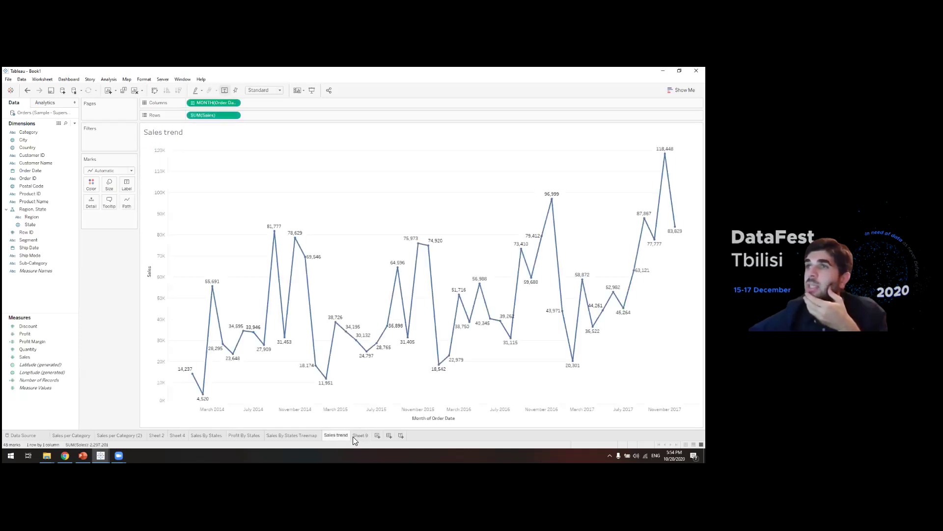
{"action": "left_click", "coordinate": [294, 435]}
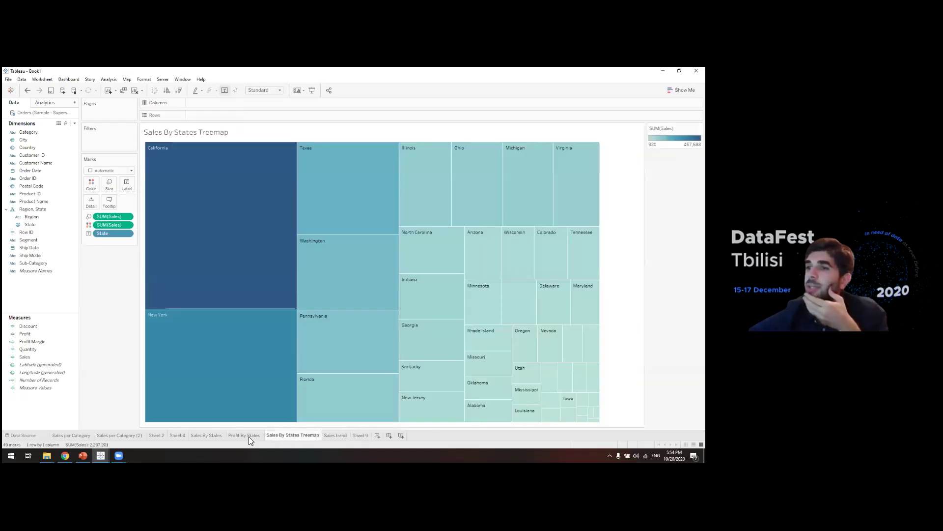
{"action": "left_click", "coordinate": [245, 436]}
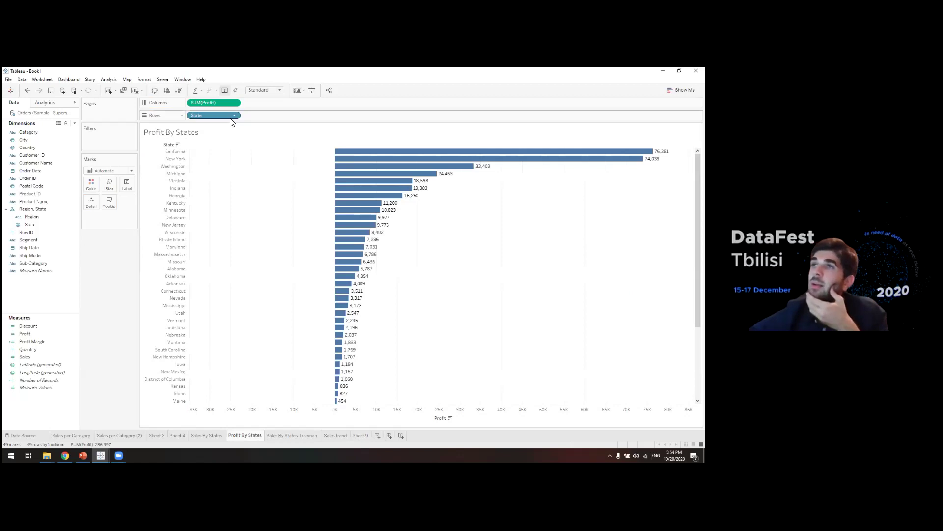
{"action": "mouse_move", "coordinate": [231, 114]}
{"action": "left_mouse_down"}
{"action": "mouse_move", "coordinate": [161, 123]}
{"action": "mouse_move", "coordinate": [72, 182]}
{"action": "mouse_move", "coordinate": [46, 216]}
{"action": "mouse_move", "coordinate": [58, 184]}
{"action": "mouse_move", "coordinate": [196, 116]}
{"action": "mouse_move", "coordinate": [226, 116]}
{"action": "left_mouse_up"}
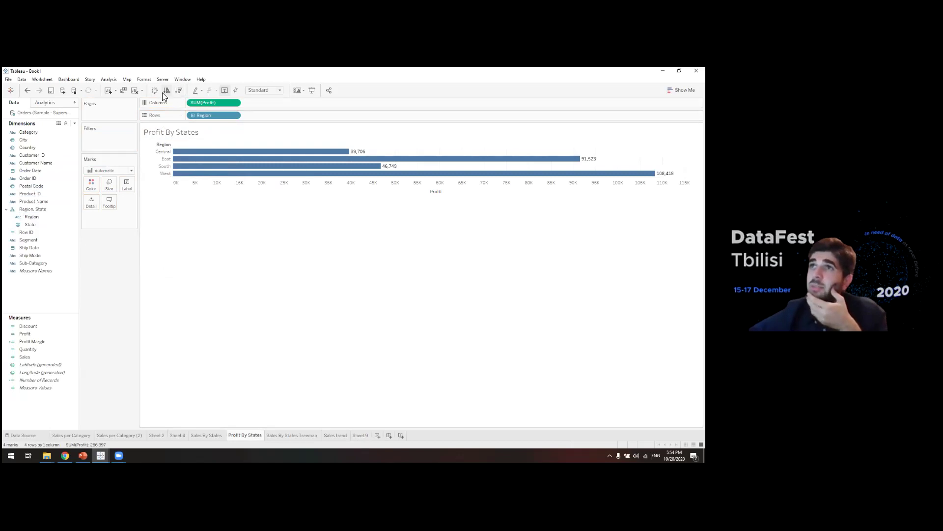
{"action": "left_click", "coordinate": [179, 92]}
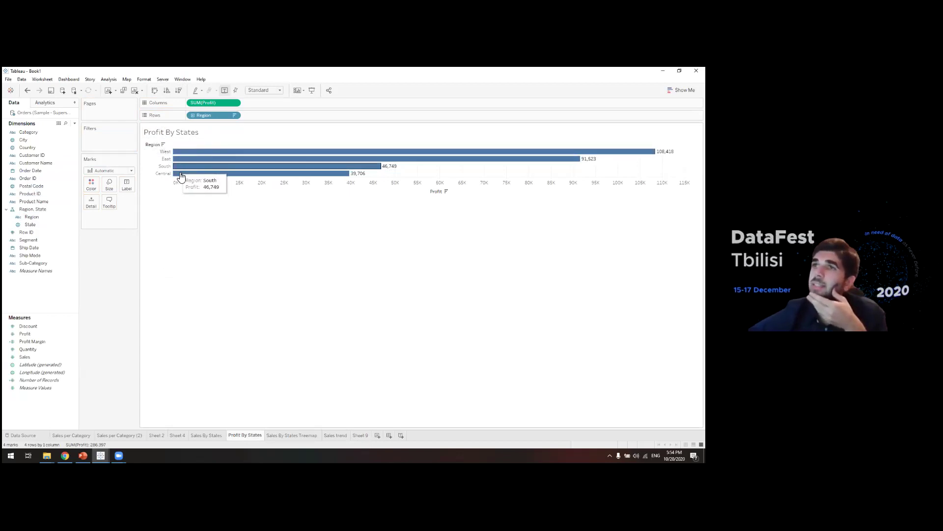
Expand the regions to state level and examine the profit bars of the states within each region.
{"action": "left_click", "coordinate": [158, 145]}
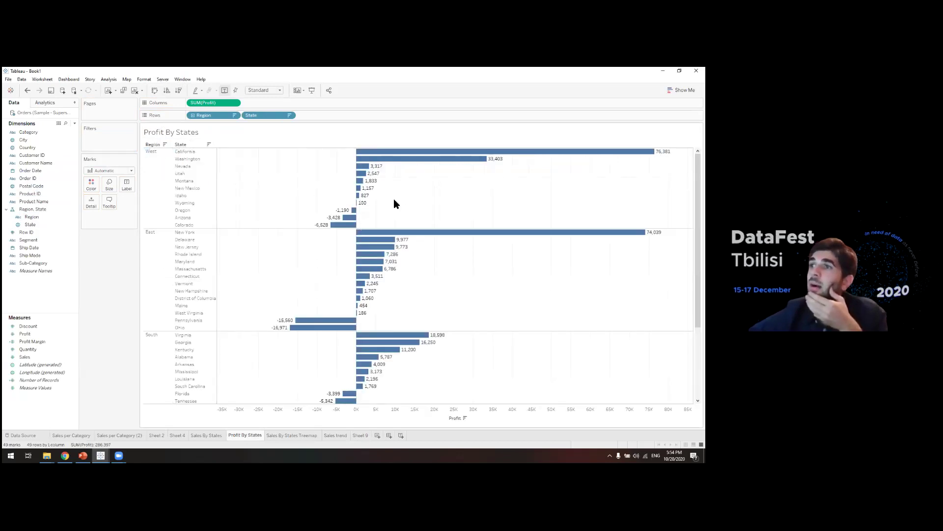
{"action": "scroll", "coordinate": [393, 202], "scroll_direction": "down", "scroll_amount": 5}
{"action": "scroll", "coordinate": [393, 201], "scroll_direction": "up", "scroll_amount": 5}
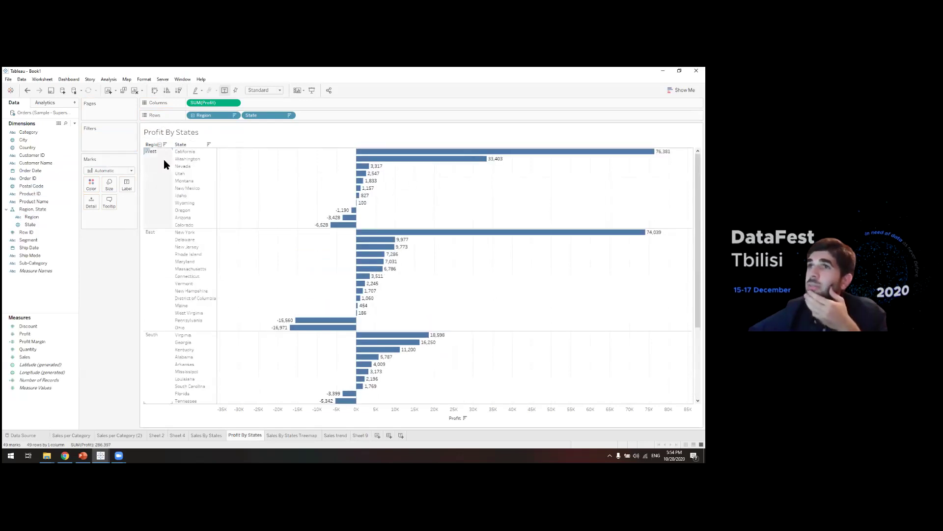
{"action": "scroll", "coordinate": [400, 177], "scroll_direction": "down", "scroll_amount": 5}
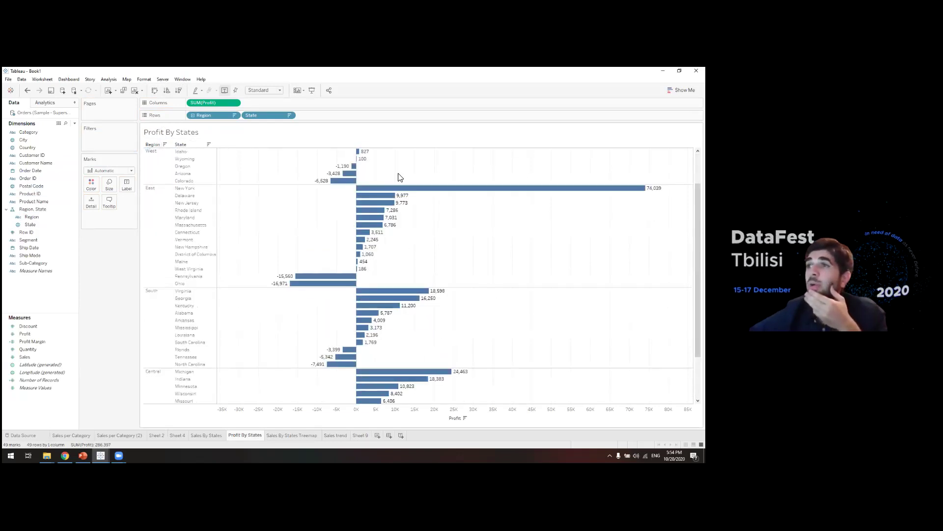
{"action": "scroll", "coordinate": [401, 177], "scroll_direction": "up", "scroll_amount": 5}
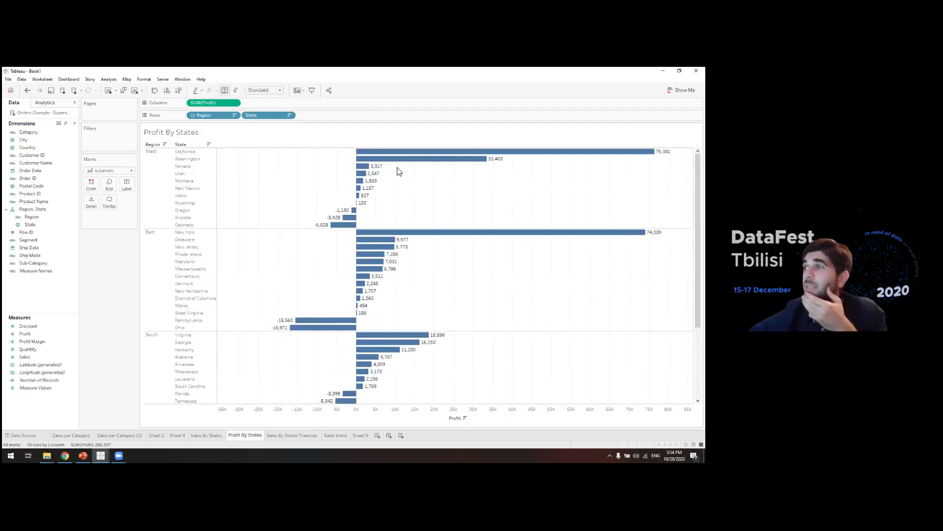
Collapse the profit chart back to region level and color its bars light green.
{"action": "left_click", "coordinate": [162, 145]}
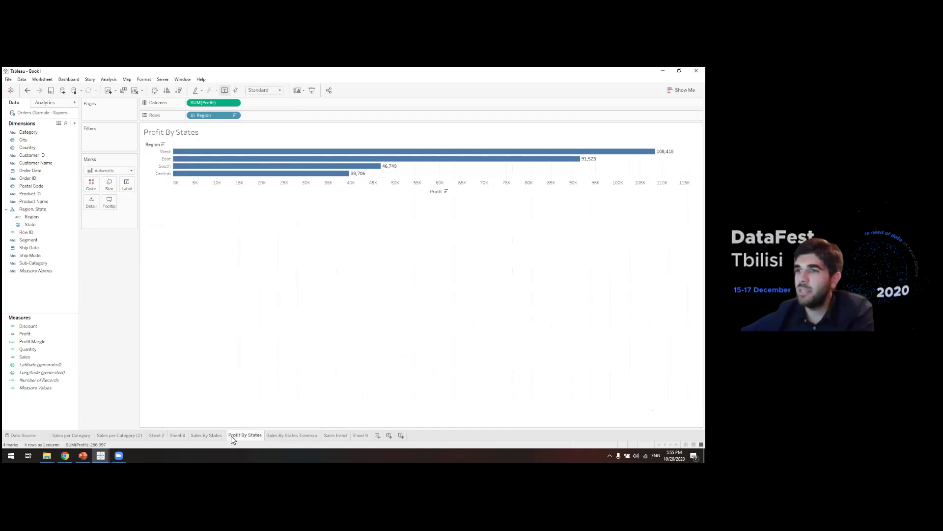
{"action": "left_click", "coordinate": [92, 187]}
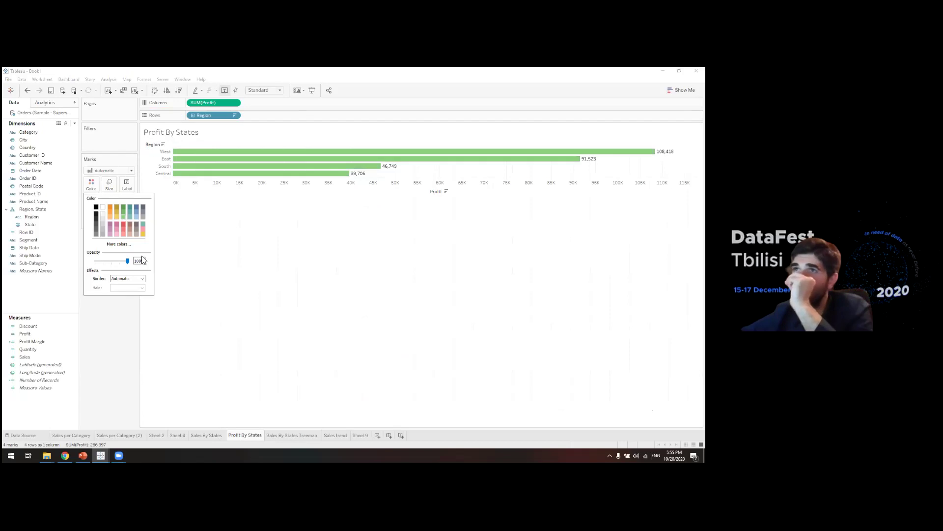
{"action": "left_click", "coordinate": [308, 435]}
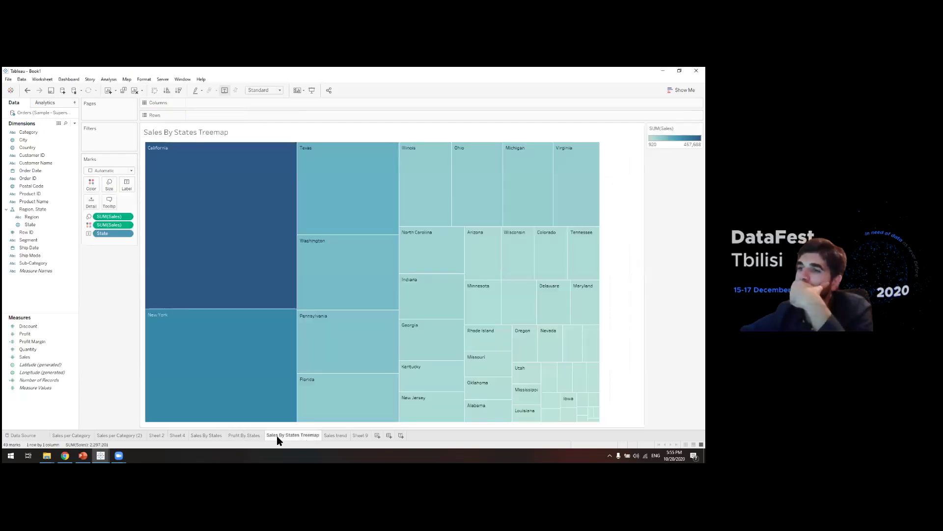
Duplicate the Sales trend worksheet and rename the copy "Profit Trend".
{"action": "left_click", "coordinate": [330, 435]}
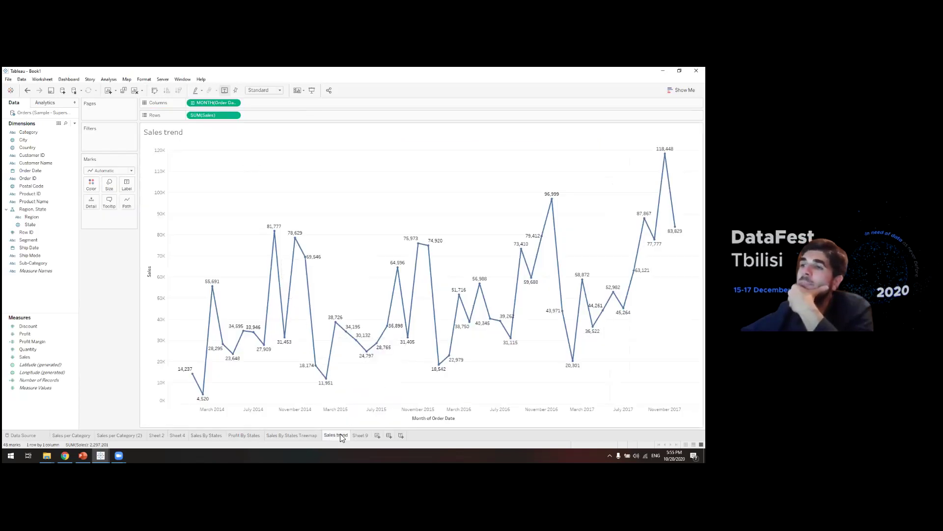
{"action": "right_click", "coordinate": [339, 435]}
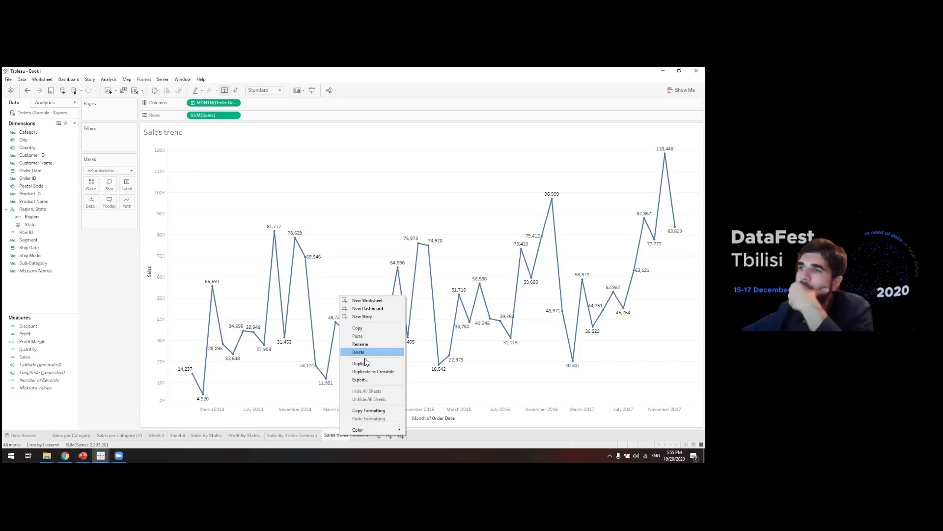
{"action": "left_click", "coordinate": [366, 364]}
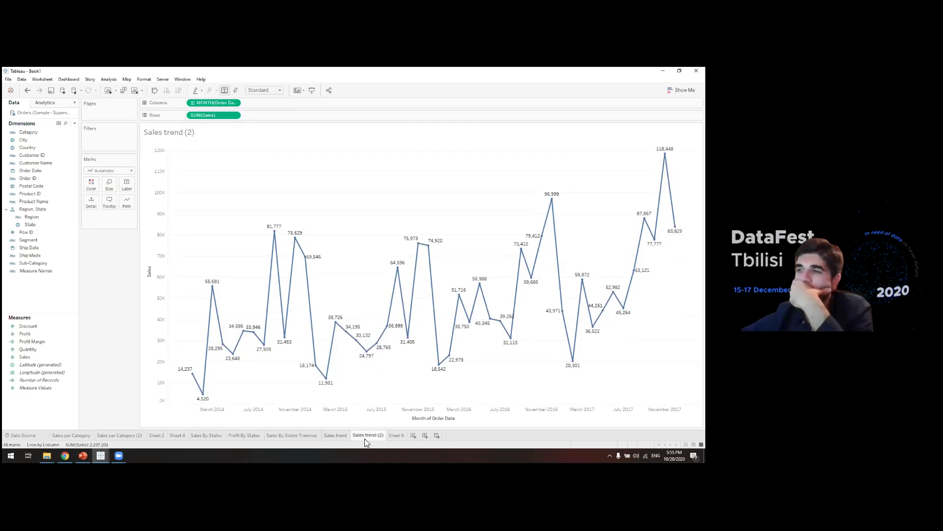
{"action": "double_click", "coordinate": [360, 436]}
{"action": "type", "text": "po"}
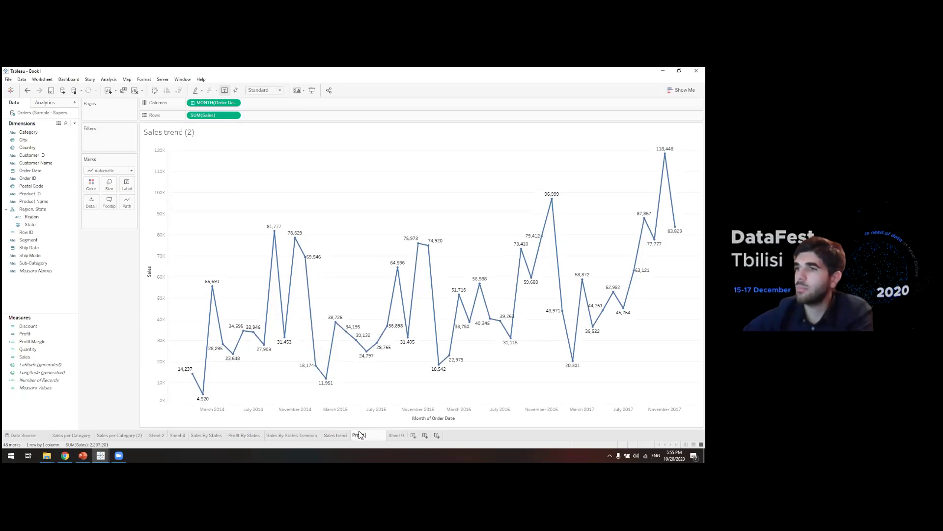
{"action": "key", "text": "Return"}
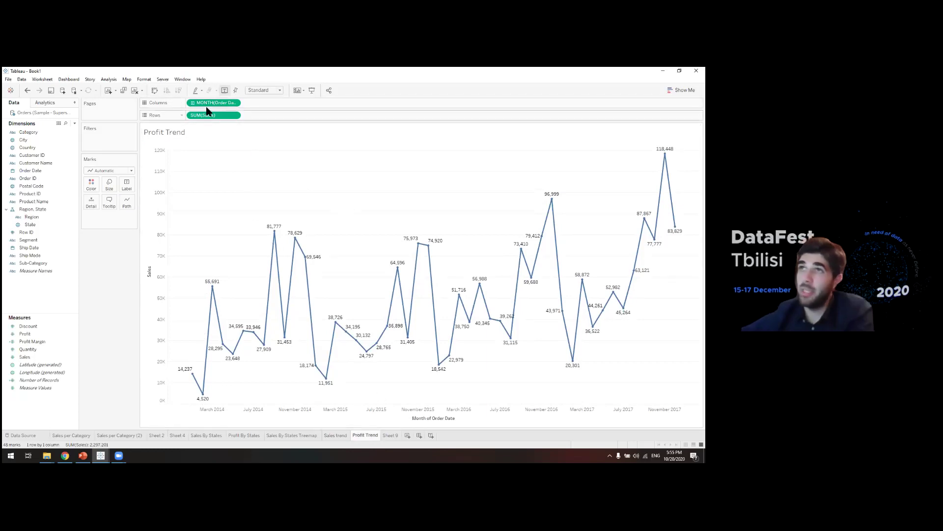
Replace Sales with Profit on the rows of the Profit Trend worksheet.
{"action": "left_click_drag", "start_coordinate": [209, 116], "coordinate": [97, 193]}
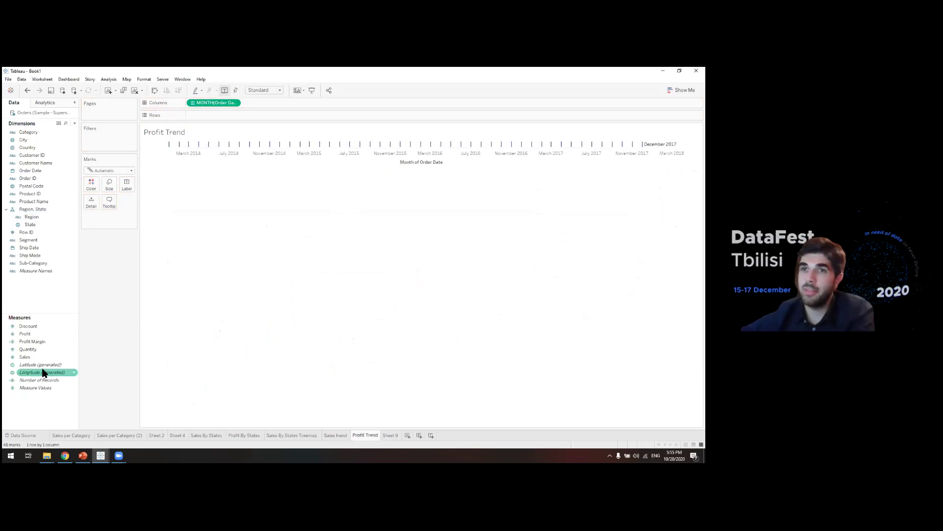
{"action": "left_click_drag", "start_coordinate": [44, 332], "coordinate": [222, 116]}
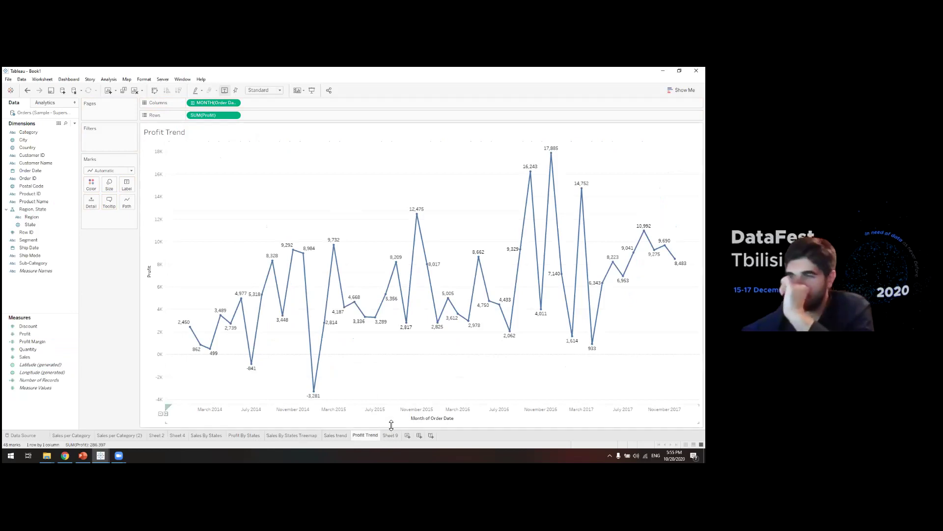
Create a new dashboard and set its size to Automatic.
{"action": "left_click", "coordinate": [420, 437]}
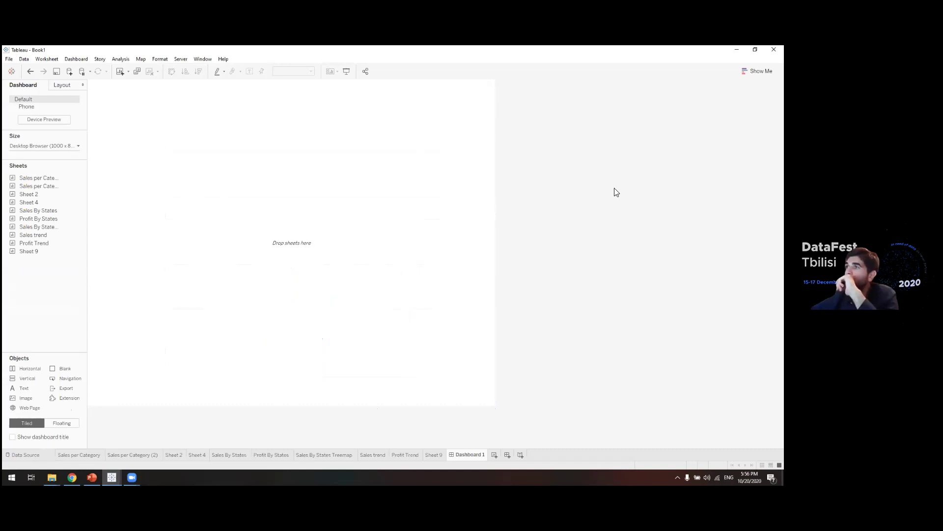
{"action": "mouse_move", "coordinate": [7, 180]}
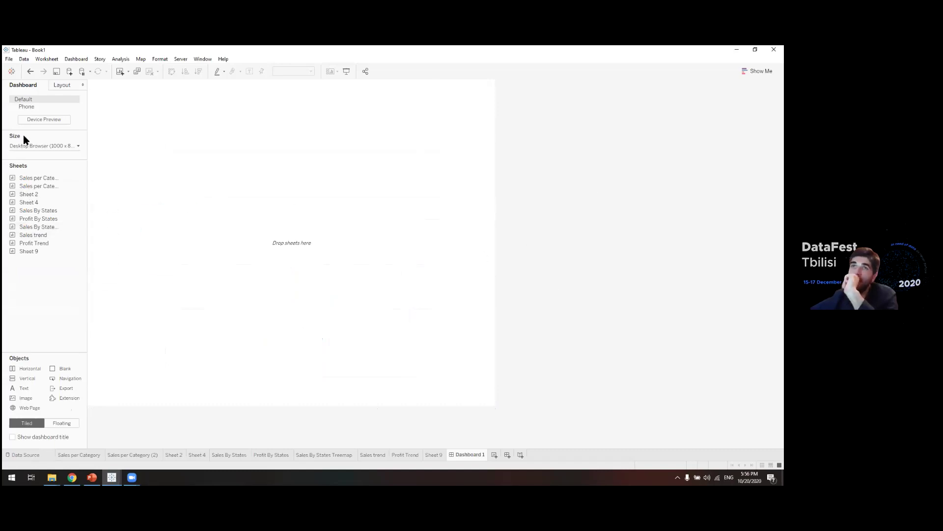
{"action": "left_click", "coordinate": [44, 146]}
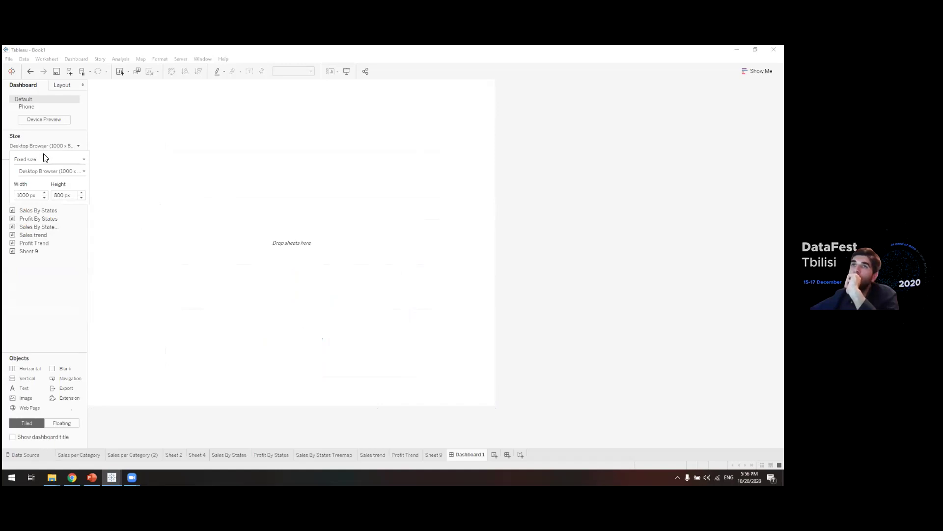
{"action": "left_click", "coordinate": [41, 161]}
{"action": "left_click", "coordinate": [34, 175]}
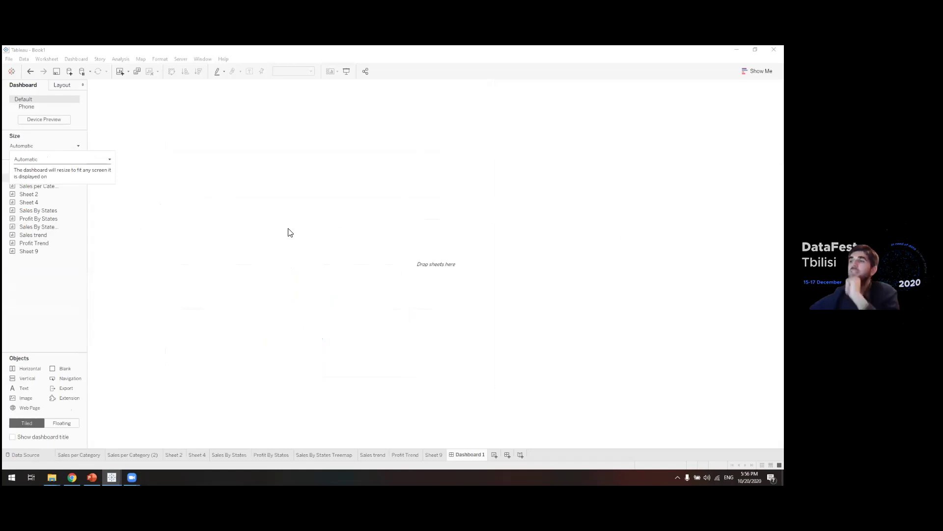
{"action": "left_click", "coordinate": [15, 307]}
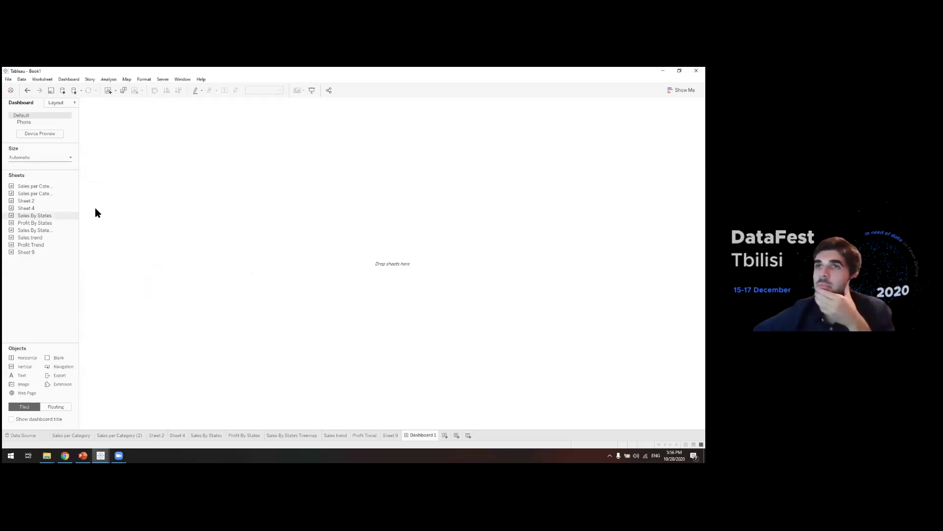
Add Sales By States to the dashboard, with Sales trend below it and Profit Trend beside the sales trend.
{"action": "mouse_move", "coordinate": [54, 210]}
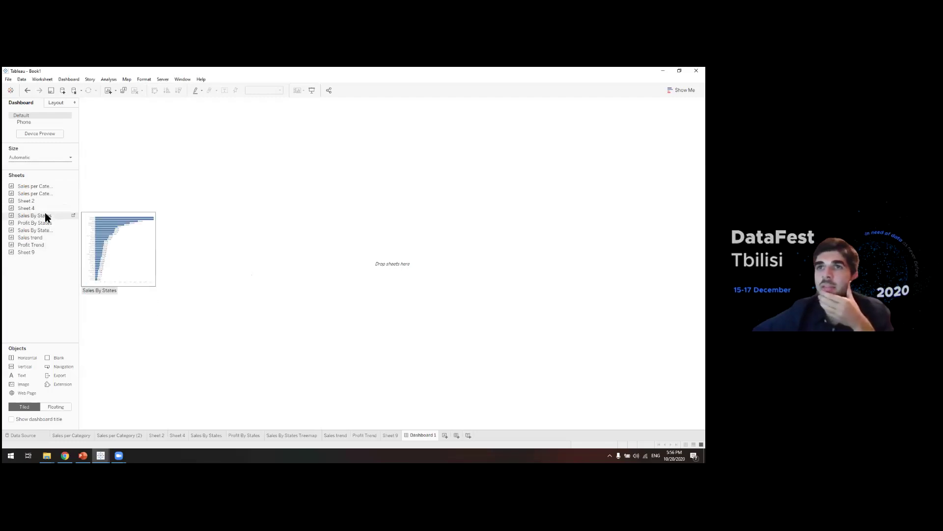
{"action": "mouse_move", "coordinate": [45, 217]}
{"action": "left_mouse_down"}
{"action": "mouse_move", "coordinate": [265, 204]}
{"action": "mouse_move", "coordinate": [265, 213]}
{"action": "left_mouse_up"}
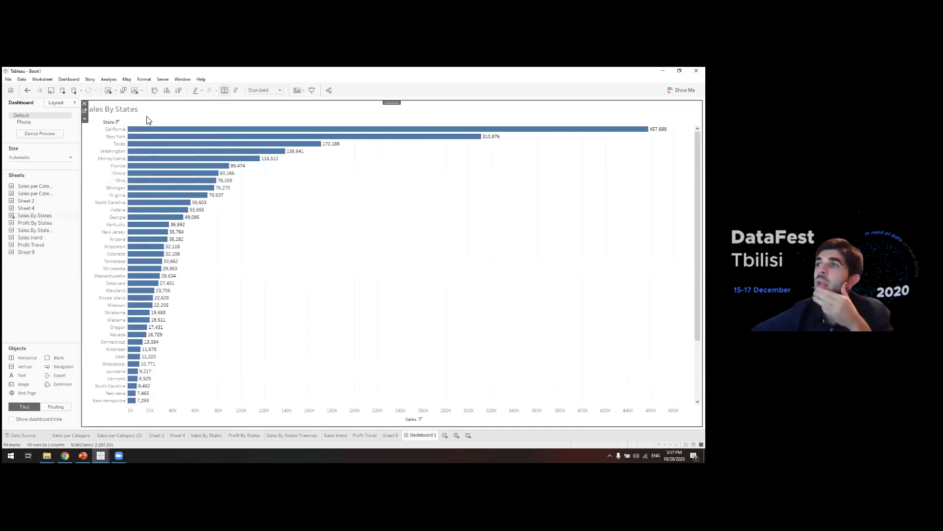
{"action": "mouse_move", "coordinate": [37, 237]}
{"action": "mouse_move", "coordinate": [36, 237]}
{"action": "left_mouse_down"}
{"action": "mouse_move", "coordinate": [185, 303]}
{"action": "mouse_move", "coordinate": [334, 338]}
{"action": "mouse_move", "coordinate": [20, 278]}
{"action": "mouse_move", "coordinate": [482, 261]}
{"action": "left_mouse_up"}
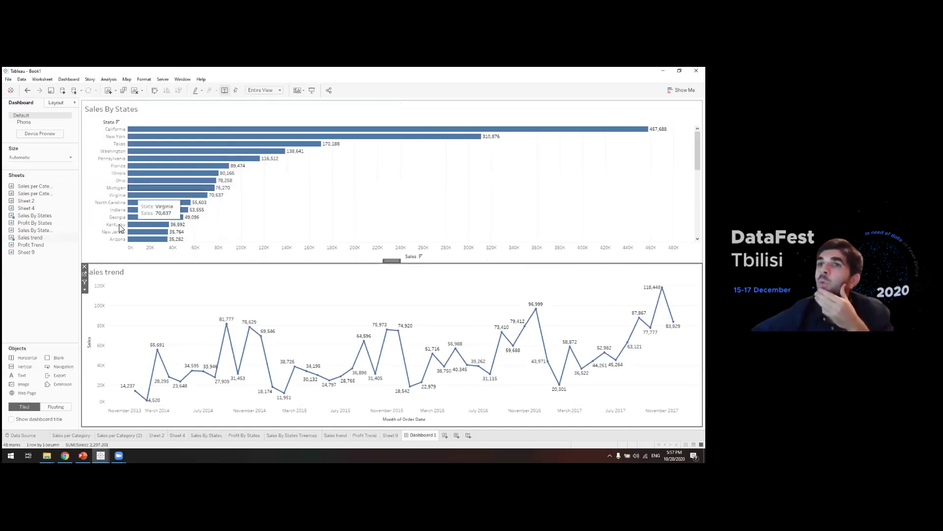
{"action": "mouse_move", "coordinate": [36, 248]}
{"action": "left_click_drag", "start_coordinate": [35, 250], "coordinate": [496, 326]}
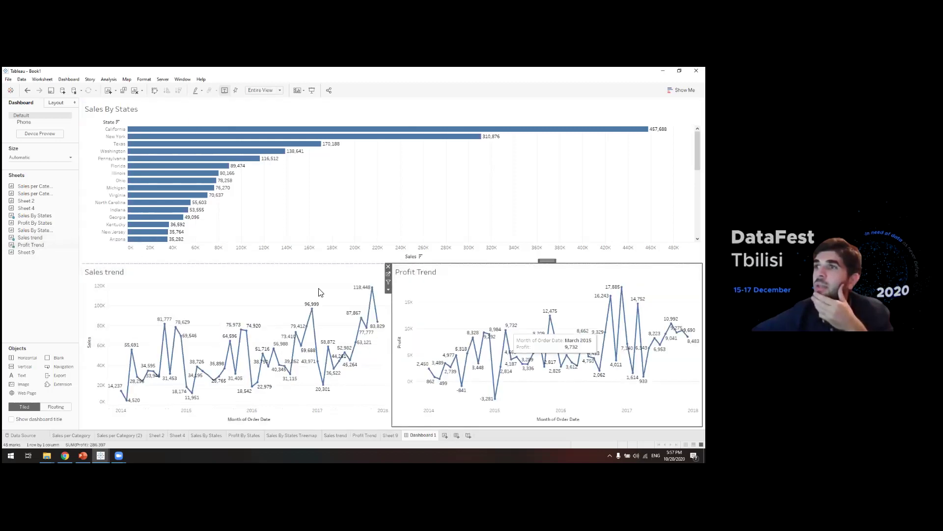
Remove the Profit Trend and Sales trend charts from the dashboard.
{"action": "mouse_move", "coordinate": [31, 227]}
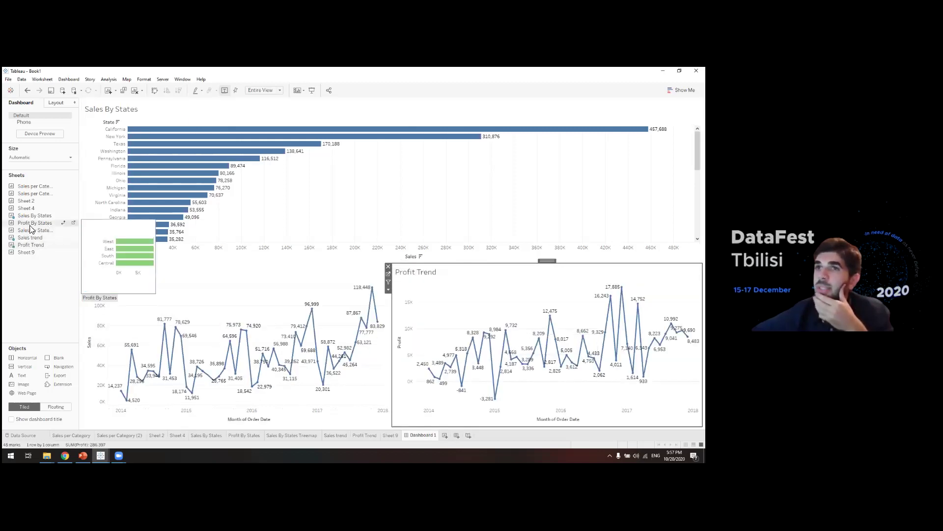
{"action": "mouse_move", "coordinate": [31, 227]}
{"action": "left_mouse_down"}
{"action": "mouse_move", "coordinate": [497, 264]}
{"action": "mouse_move", "coordinate": [236, 265]}
{"action": "mouse_move", "coordinate": [364, 273]}
{"action": "left_mouse_up"}
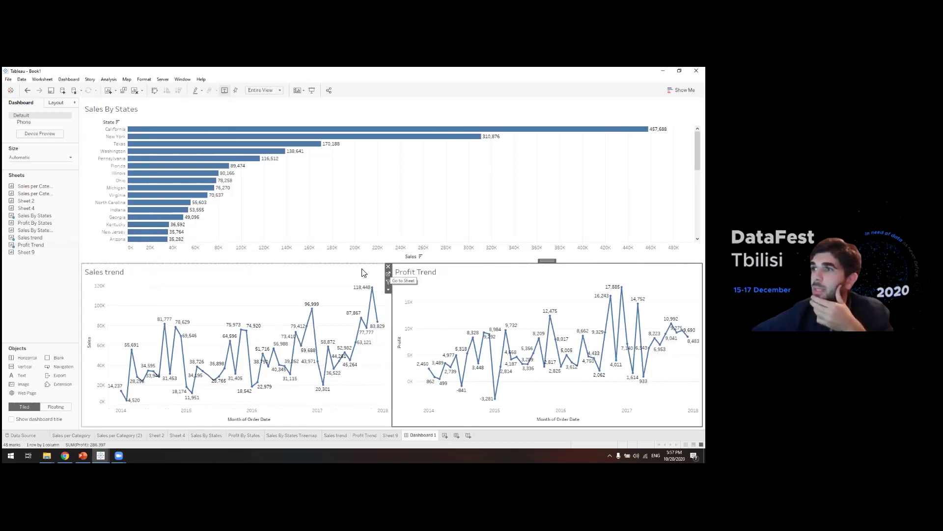
{"action": "left_click", "coordinate": [389, 266]}
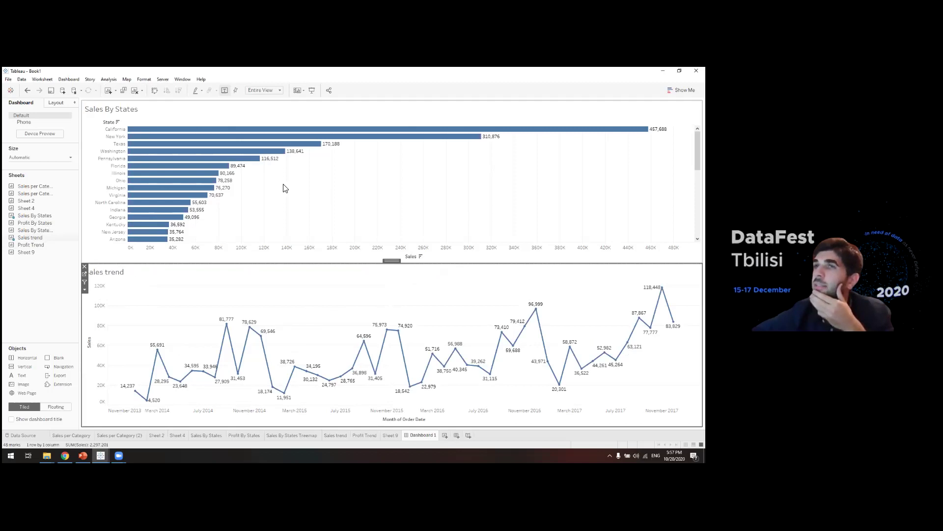
{"action": "left_click", "coordinate": [85, 267]}
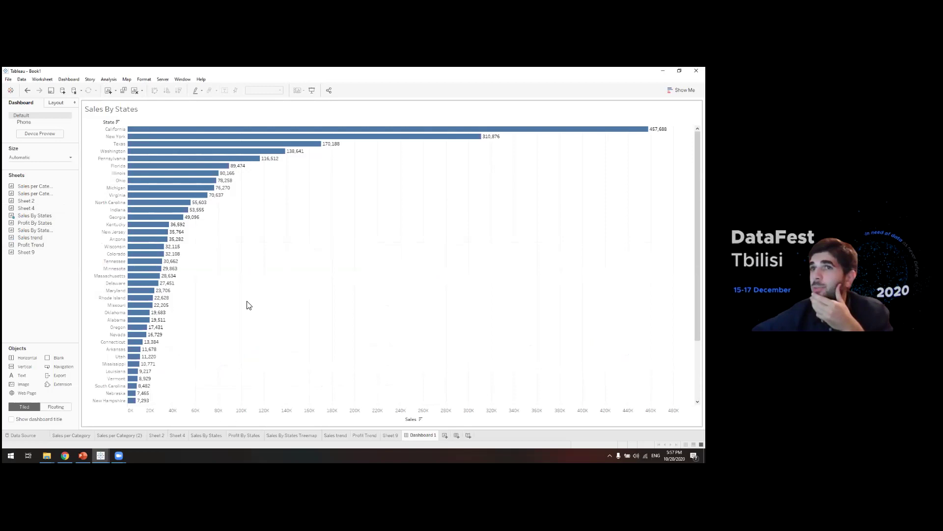
Add the Profit By States sheet to the dashboard to the right of Sales By States.
{"action": "mouse_move", "coordinate": [59, 222]}
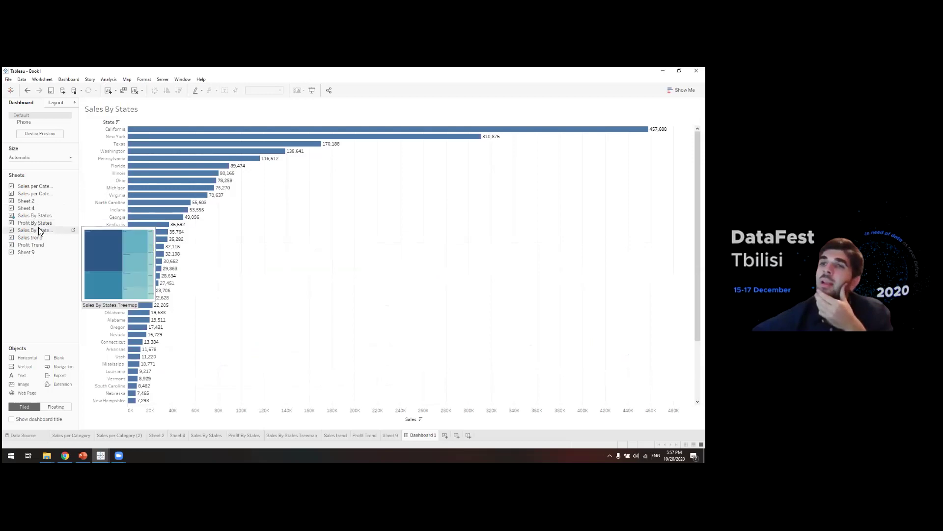
{"action": "left_click_drag", "start_coordinate": [37, 225], "coordinate": [302, 188]}
{"action": "left_click_drag", "start_coordinate": [437, 180], "coordinate": [260, 289]}
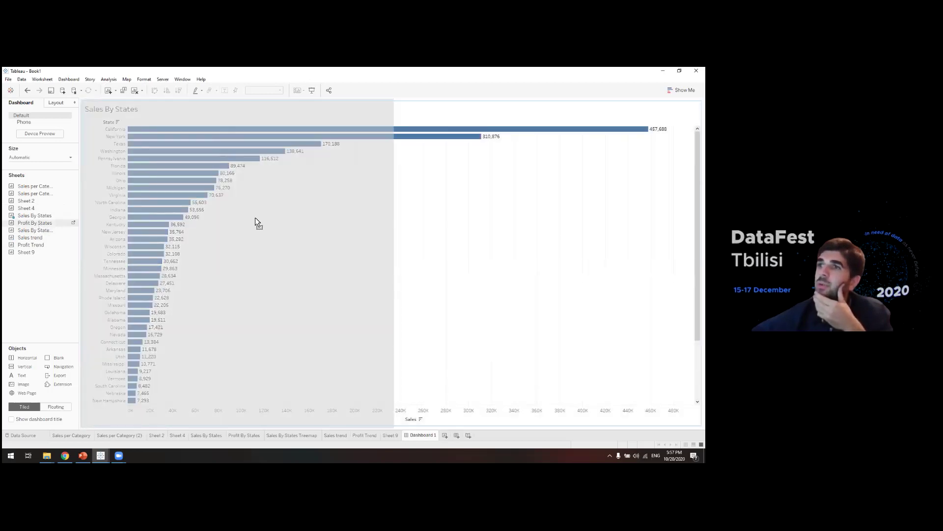
{"action": "left_click_drag", "start_coordinate": [296, 210], "coordinate": [501, 264]}
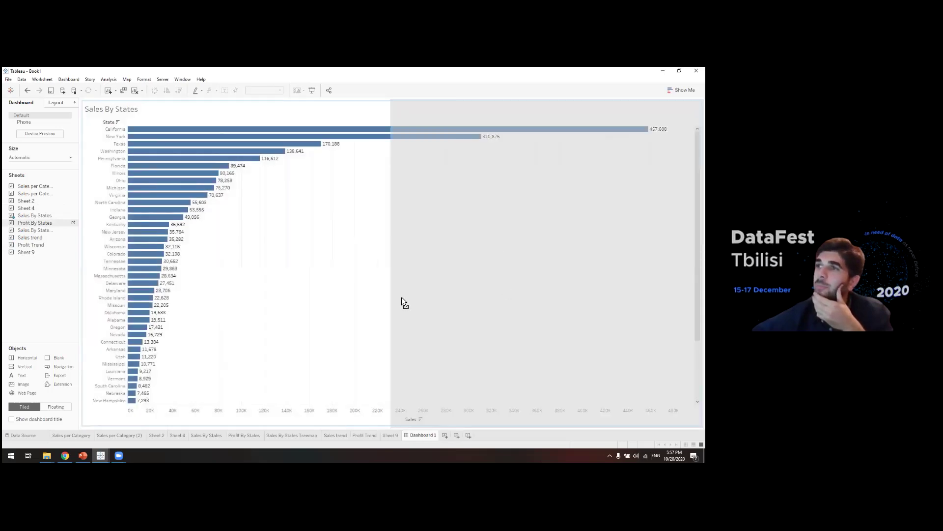
{"action": "left_click_drag", "start_coordinate": [402, 301], "coordinate": [275, 301]}
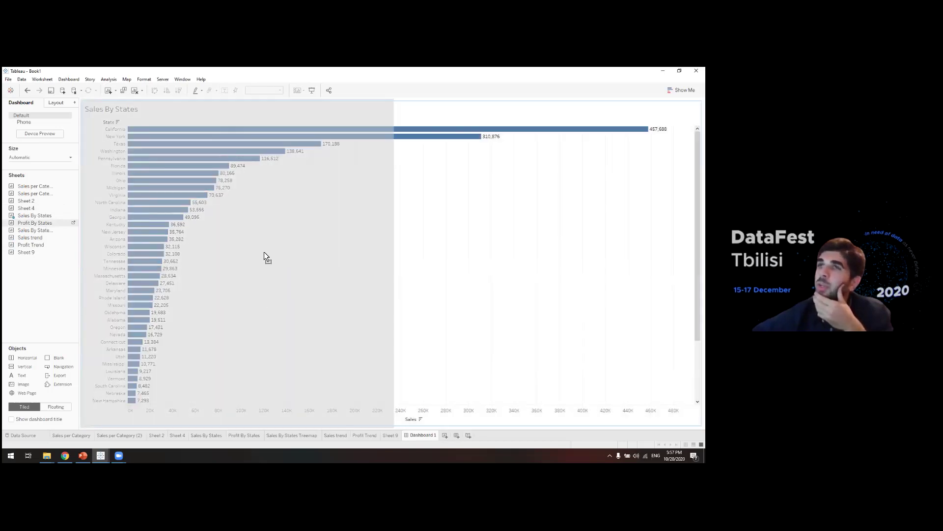
{"action": "left_click_drag", "start_coordinate": [264, 250], "coordinate": [488, 234]}
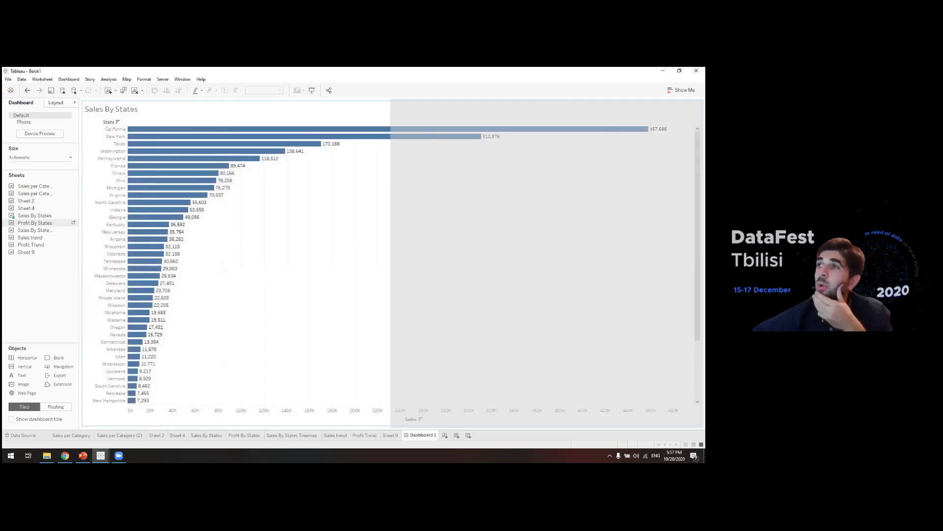
{"action": "left_click_drag", "start_coordinate": [488, 234], "coordinate": [459, 286]}
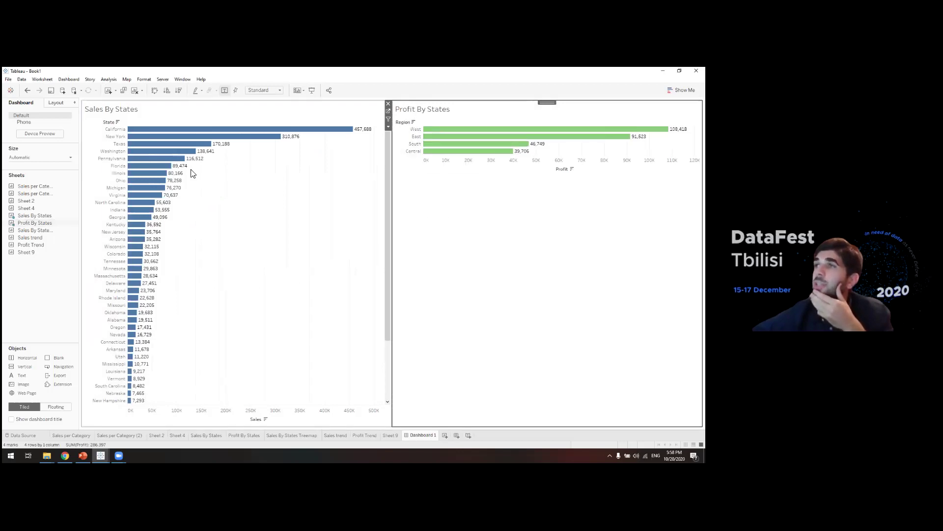
Expand the regions in the dashboard's Profit By States chart to state level and look through the states' bars.
{"action": "mouse_move", "coordinate": [428, 136]}
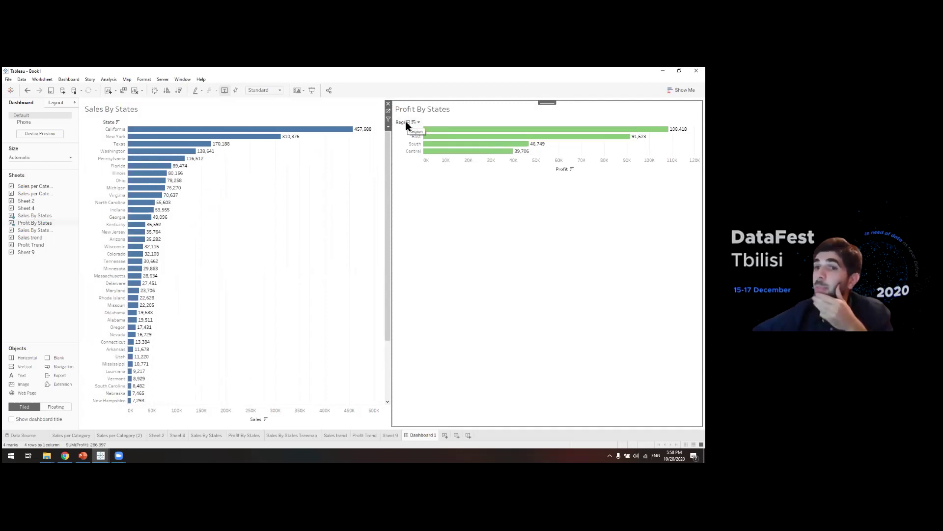
{"action": "left_click", "coordinate": [408, 122]}
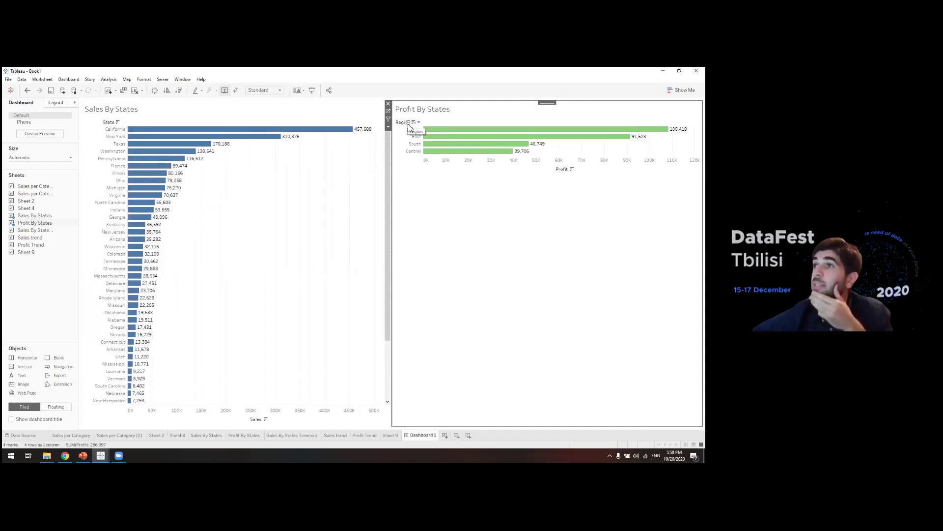
{"action": "scroll", "coordinate": [541, 183], "scroll_direction": "down", "scroll_amount": 2}
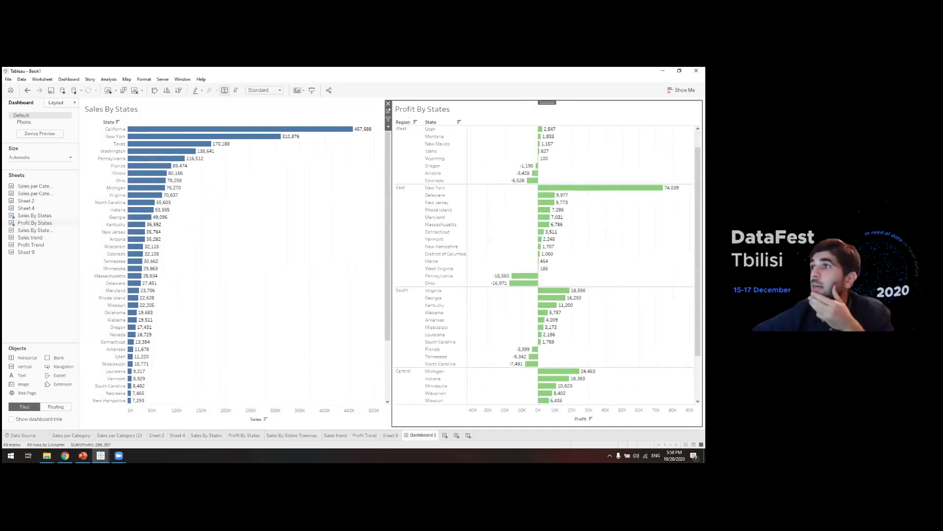
{"action": "scroll", "coordinate": [534, 189], "scroll_direction": "up", "scroll_amount": 2}
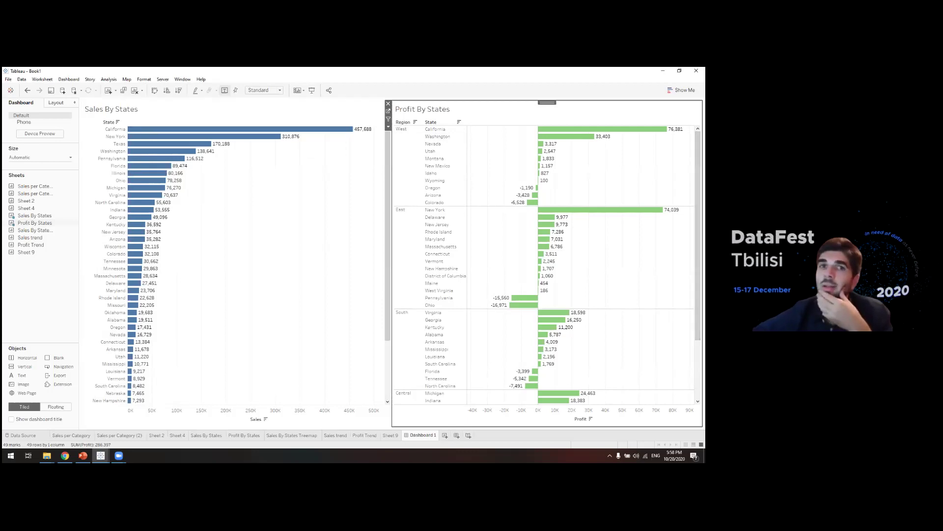
Replace the Sales By States bar chart on the dashboard with Sales By States Treemap, placed left of Profit By States.
{"action": "left_click", "coordinate": [157, 108]}
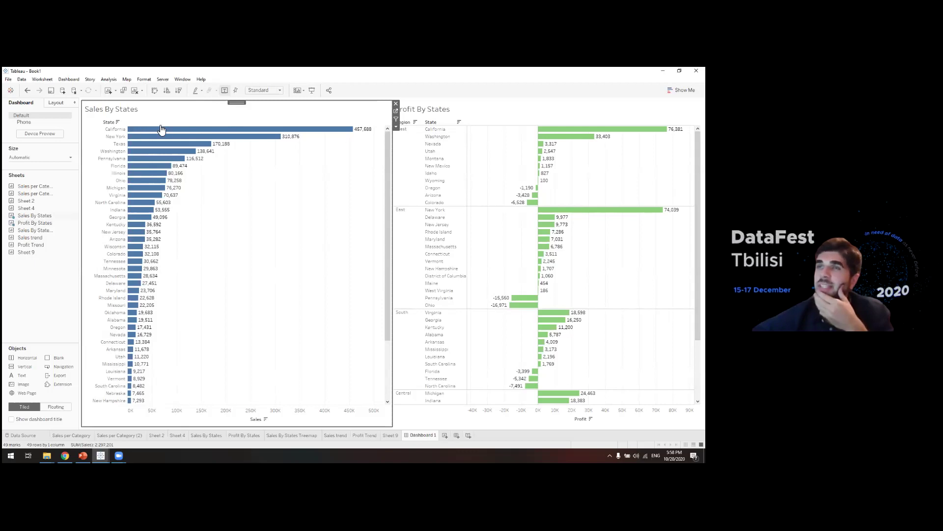
{"action": "left_click", "coordinate": [307, 435]}
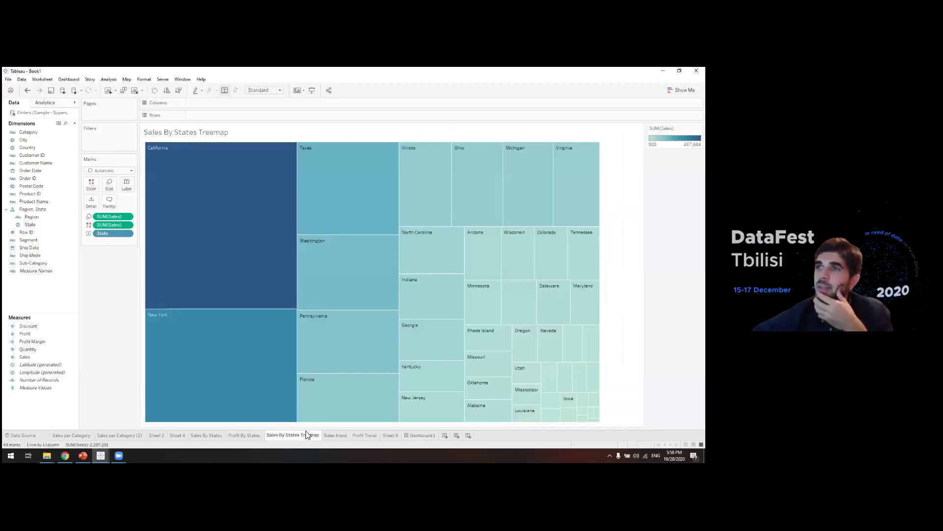
{"action": "left_click", "coordinate": [420, 435]}
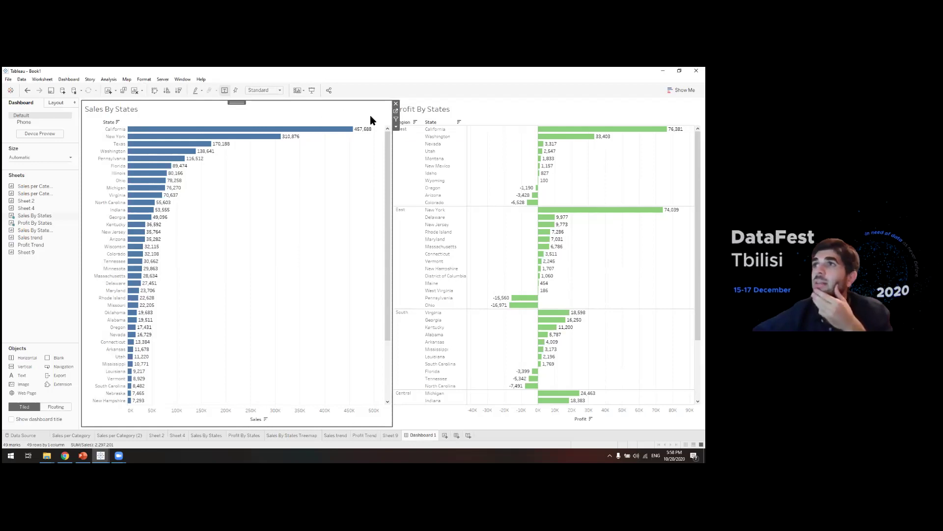
{"action": "left_click", "coordinate": [396, 104]}
{"action": "mouse_move", "coordinate": [35, 232]}
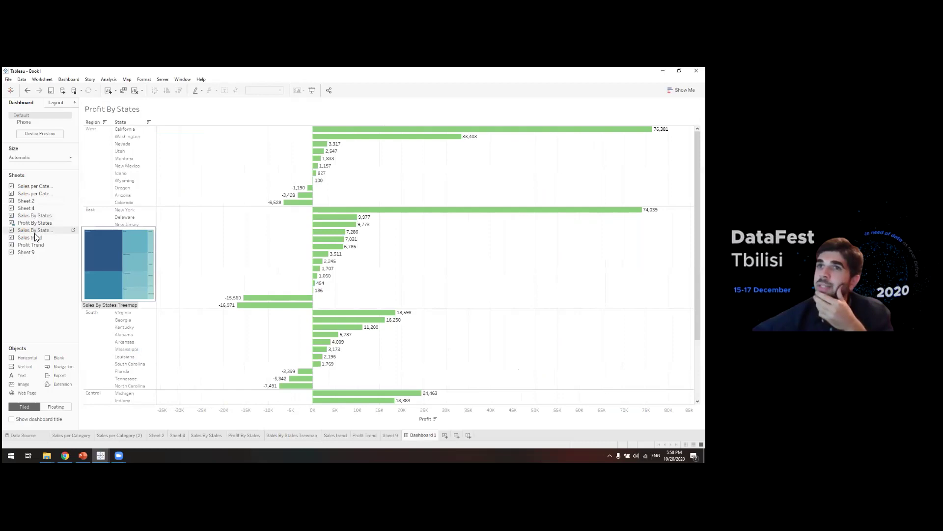
{"action": "left_click_drag", "start_coordinate": [29, 235], "coordinate": [179, 213]}
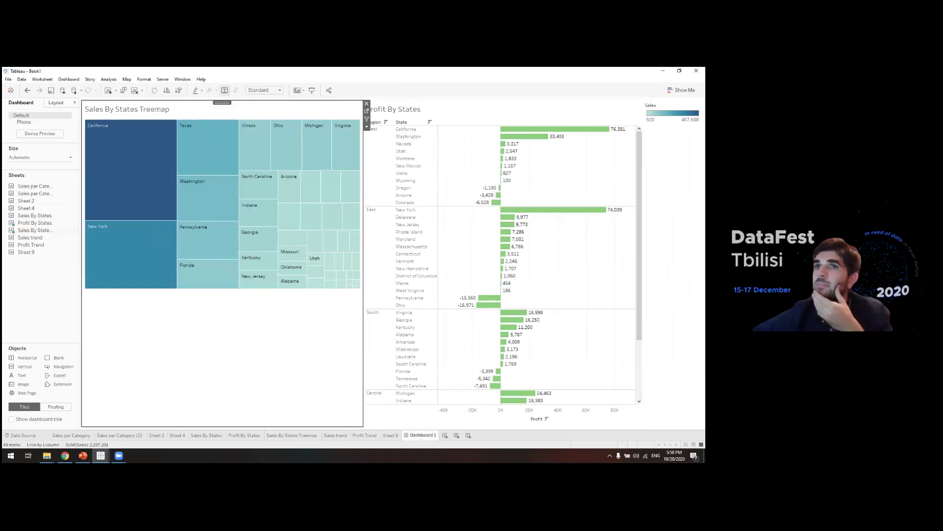
Add Sales trend below the treemap on the dashboard and widen the treemap to fill its container.
{"action": "mouse_move", "coordinate": [20, 240]}
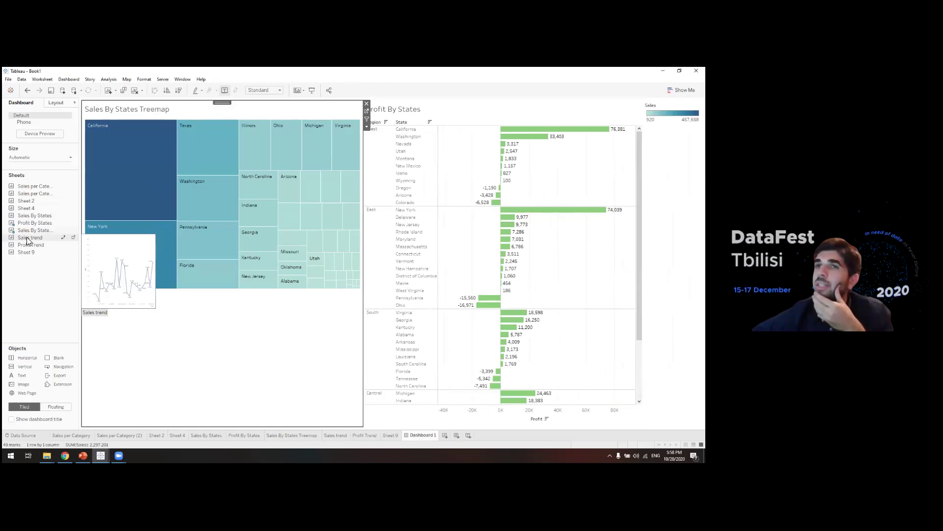
{"action": "left_click_drag", "start_coordinate": [28, 241], "coordinate": [225, 371]}
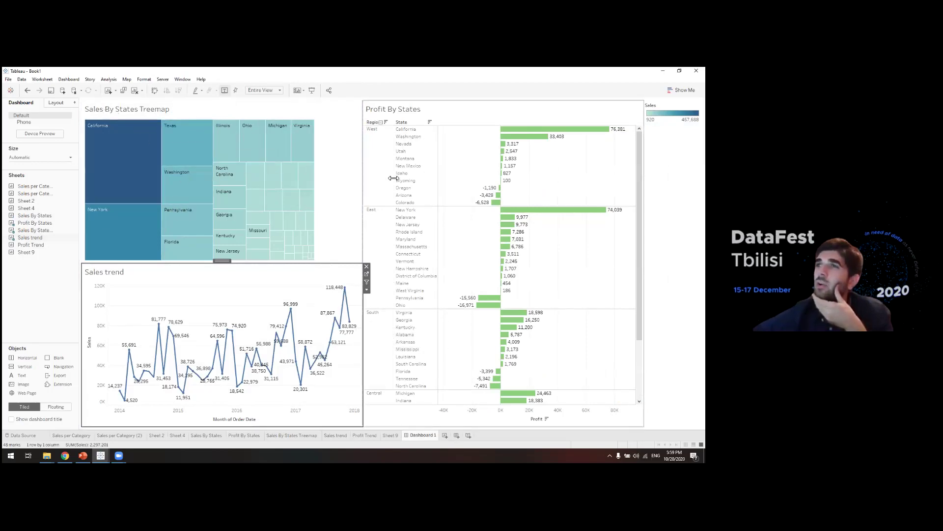
{"action": "mouse_move", "coordinate": [313, 177]}
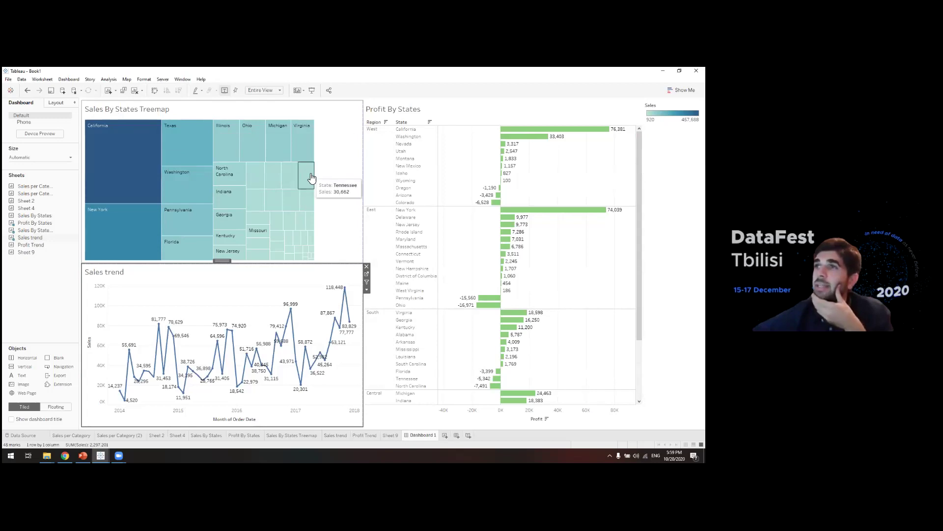
{"action": "left_click", "coordinate": [328, 145]}
{"action": "left_click_drag", "start_coordinate": [318, 151], "coordinate": [346, 153]}
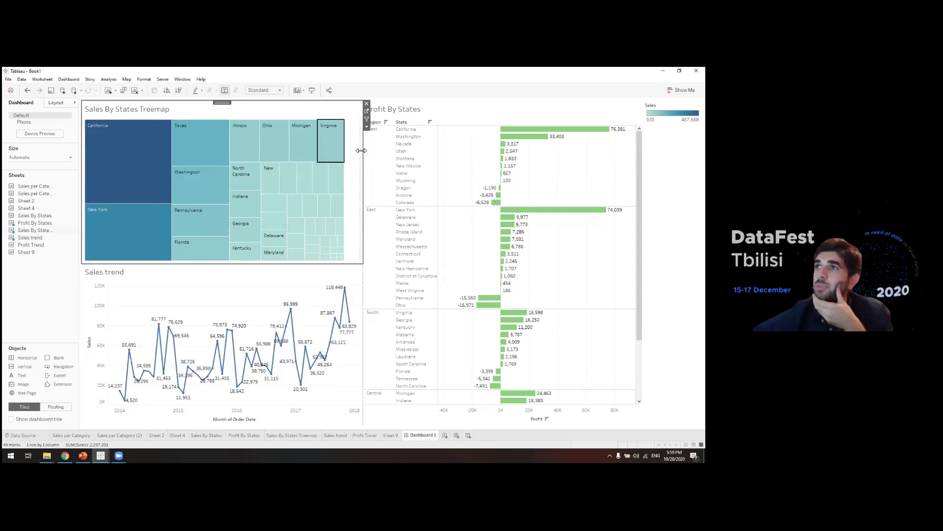
{"action": "left_click_drag", "start_coordinate": [361, 150], "coordinate": [359, 151]}
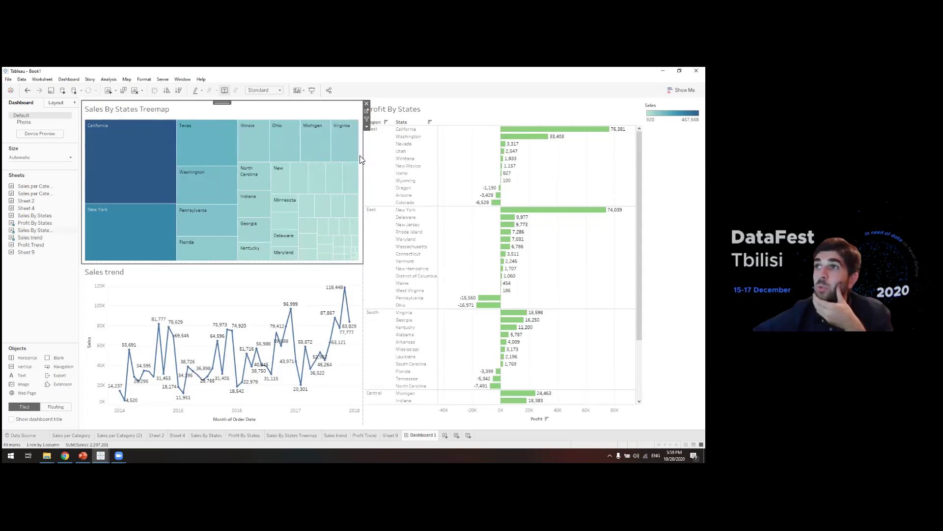
Add the Profit Trend sheet to the dashboard below Profit By States, beside Sales trend.
{"action": "mouse_move", "coordinate": [66, 246]}
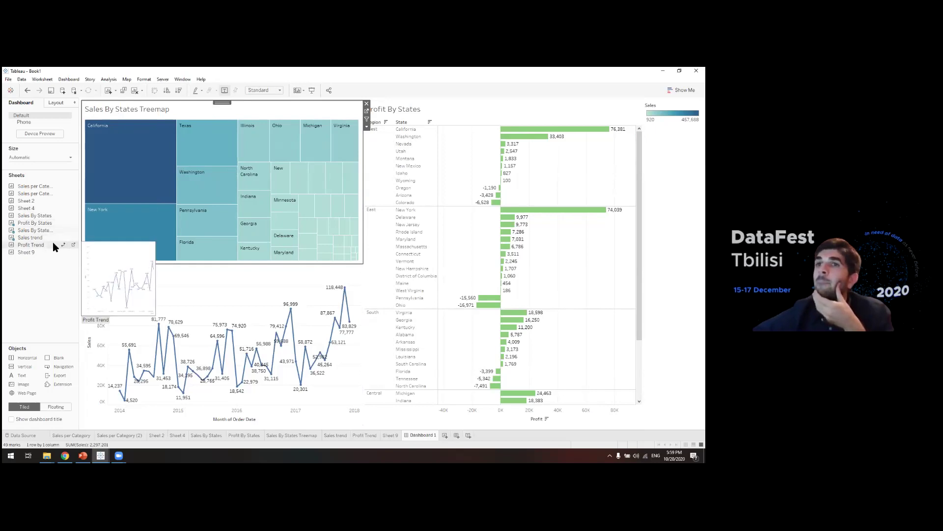
{"action": "mouse_move", "coordinate": [26, 230]}
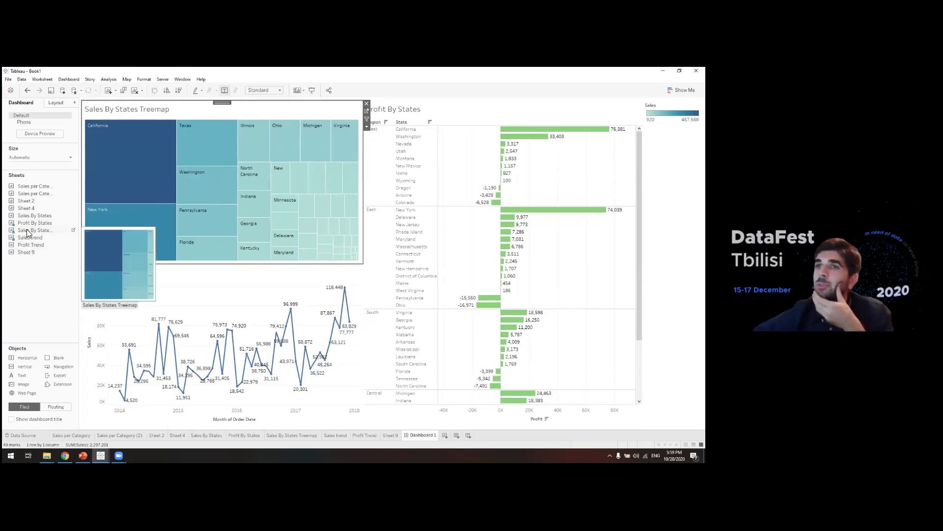
{"action": "left_click_drag", "start_coordinate": [58, 237], "coordinate": [503, 344]}
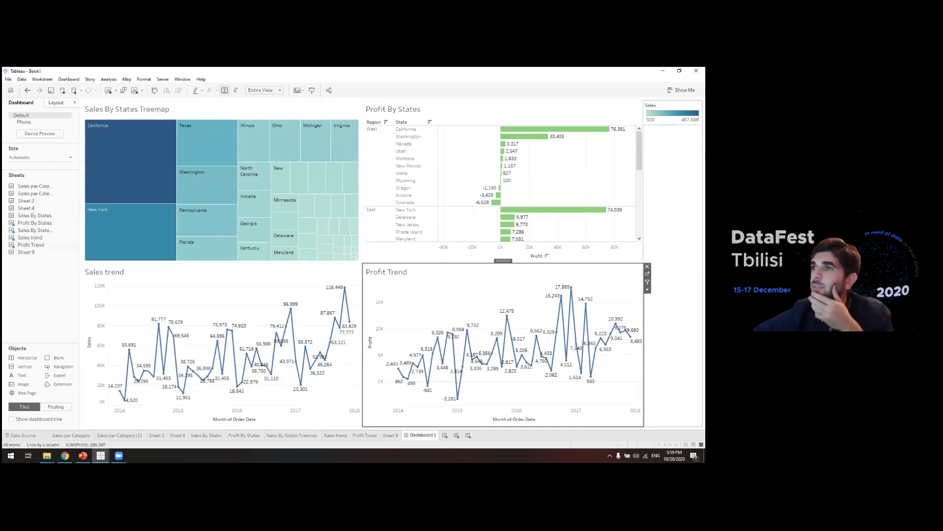
Open the Profit Trend sheet from the dashboard, recolour its line light green and return to the dashboard.
{"action": "left_click", "coordinate": [647, 274]}
{"action": "left_click", "coordinate": [91, 185]}
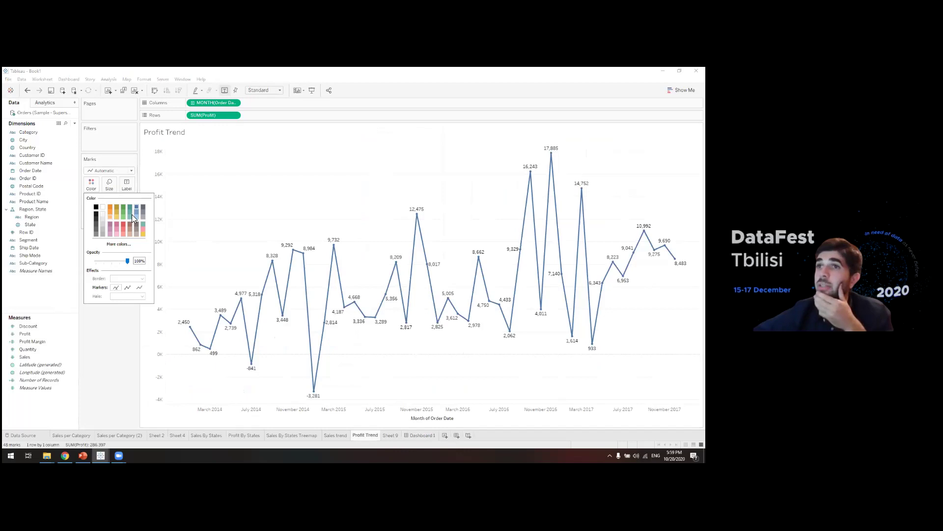
{"action": "left_click", "coordinate": [124, 220]}
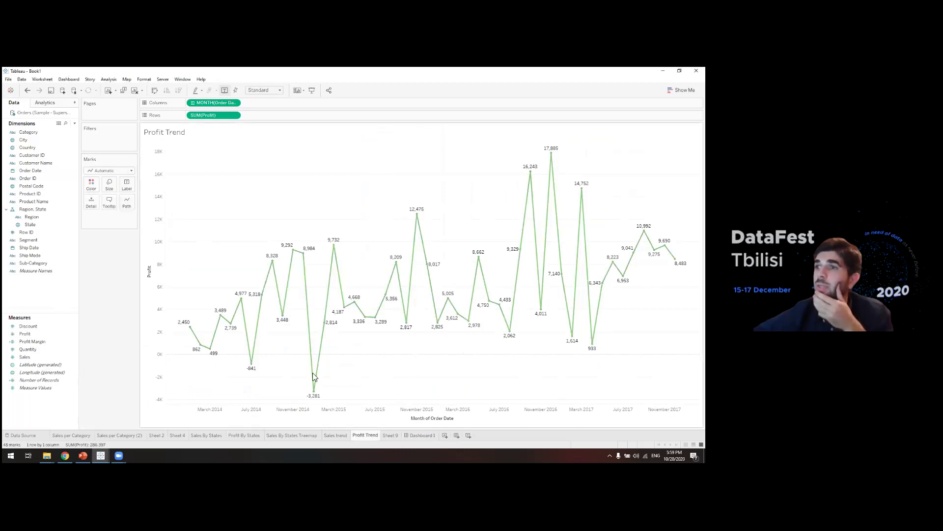
{"action": "left_click", "coordinate": [412, 438]}
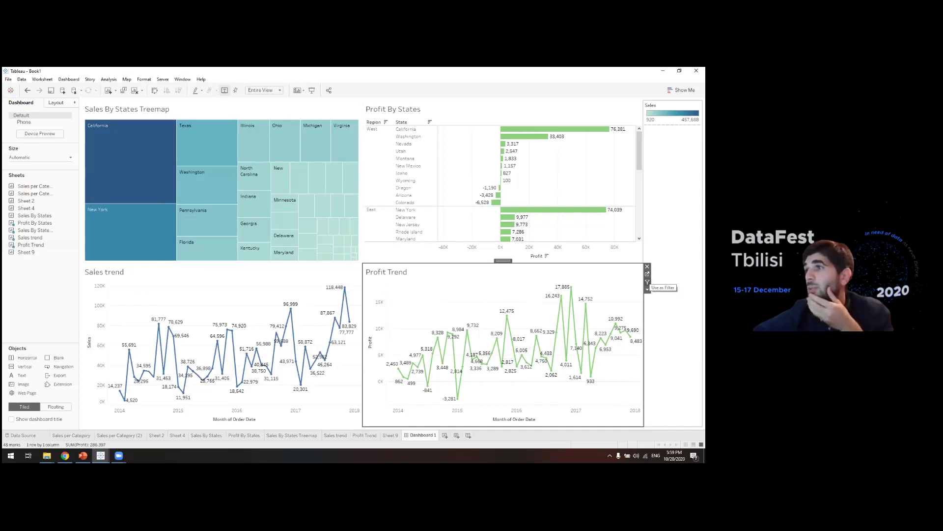
Undo the Profit Trend line's green colouring and return to the dashboard.
{"action": "left_click", "coordinate": [647, 290]}
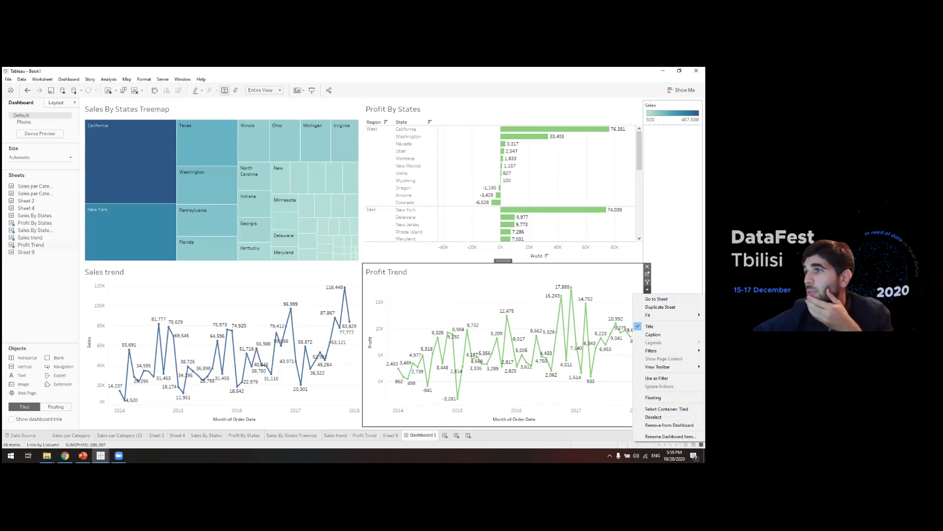
{"action": "key", "text": "Escape"}
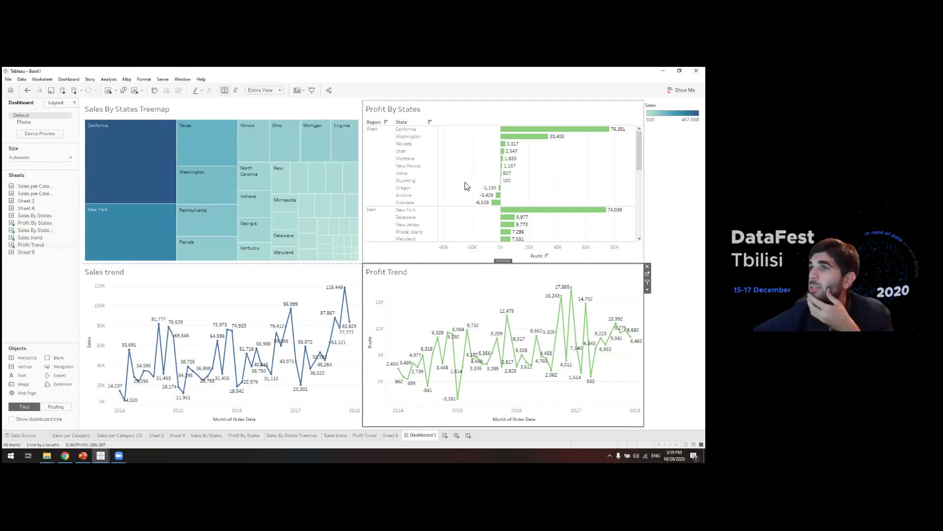
{"action": "left_click", "coordinate": [365, 435]}
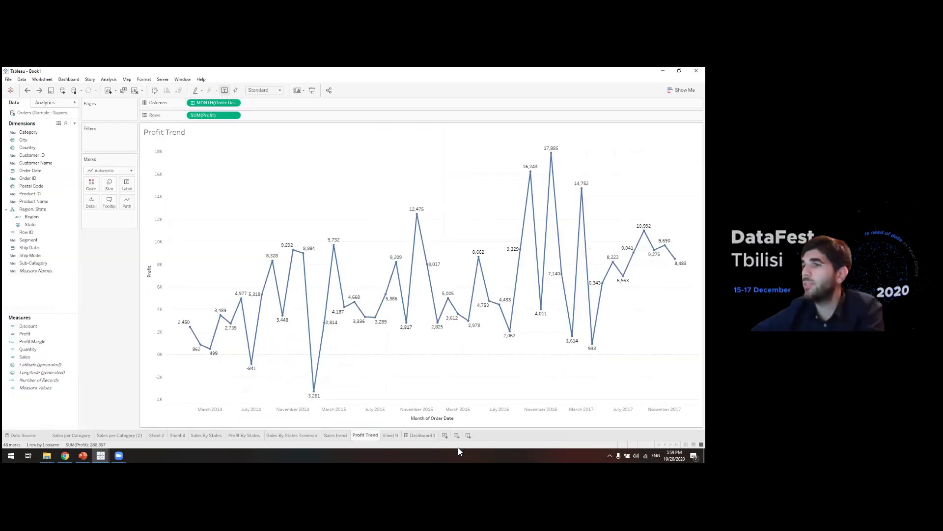
{"action": "left_click", "coordinate": [423, 436]}
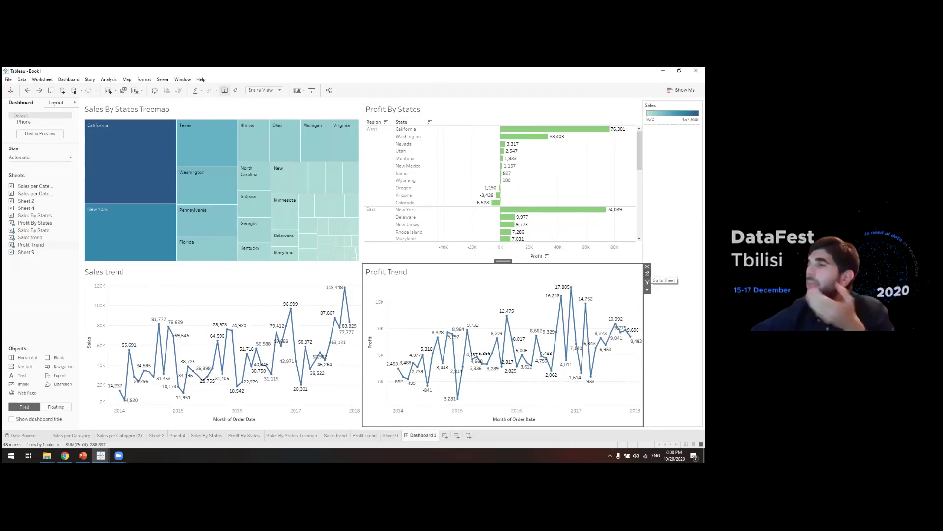
Go to the Profit Trend sheet from its dashboard view, set the line colour to light green and go back to the dashboard.
{"action": "left_click", "coordinate": [647, 281]}
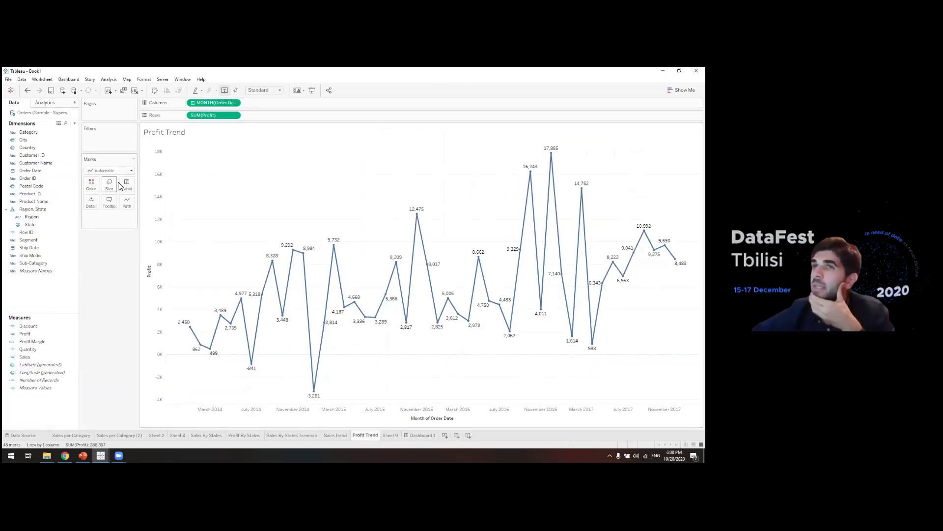
{"action": "left_click", "coordinate": [91, 184]}
{"action": "left_click", "coordinate": [124, 221]}
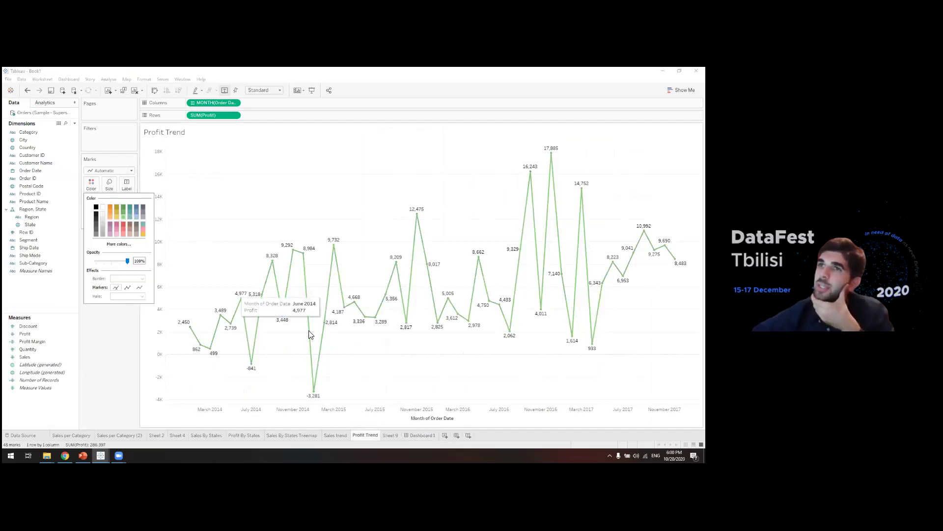
{"action": "left_click", "coordinate": [423, 435]}
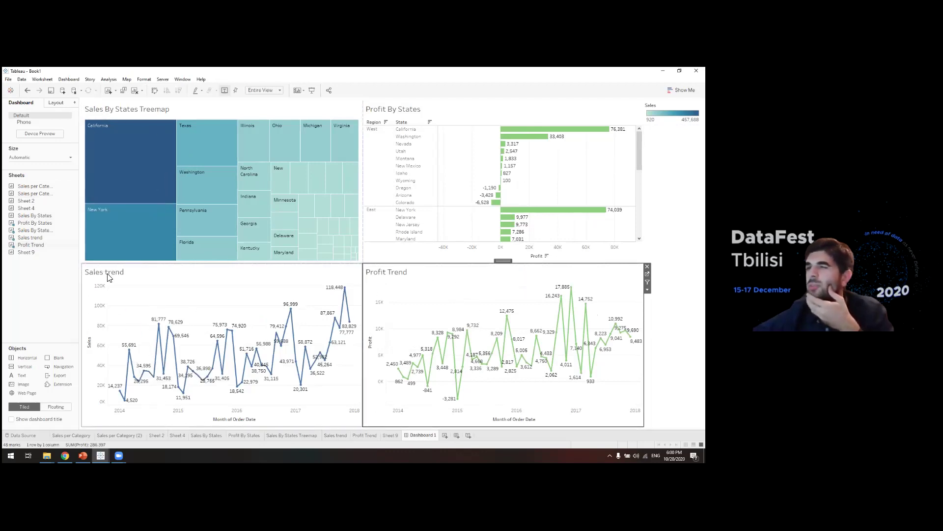
Add the Sales per Category (2) pie to the left of Sales trend and widen Sales trend to even out the row with Profit Trend.
{"action": "mouse_move", "coordinate": [51, 195]}
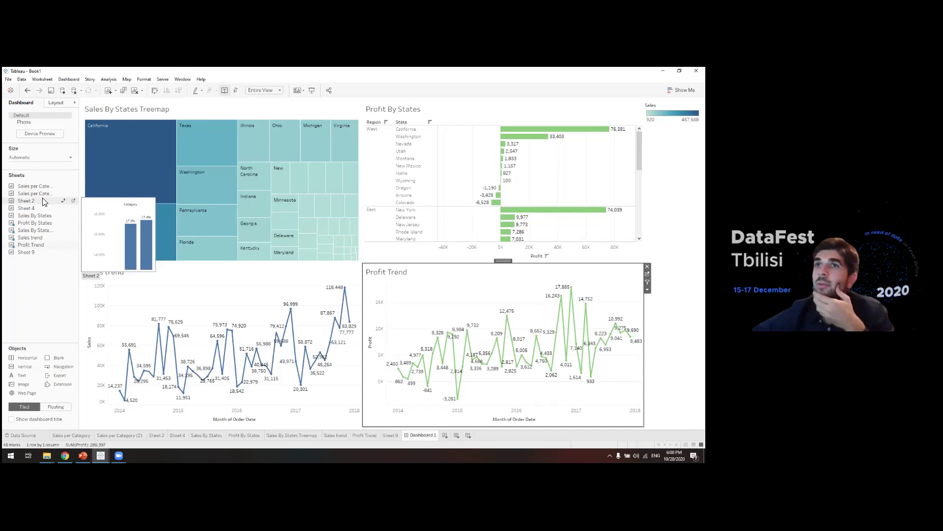
{"action": "left_click_drag", "start_coordinate": [33, 194], "coordinate": [131, 337]}
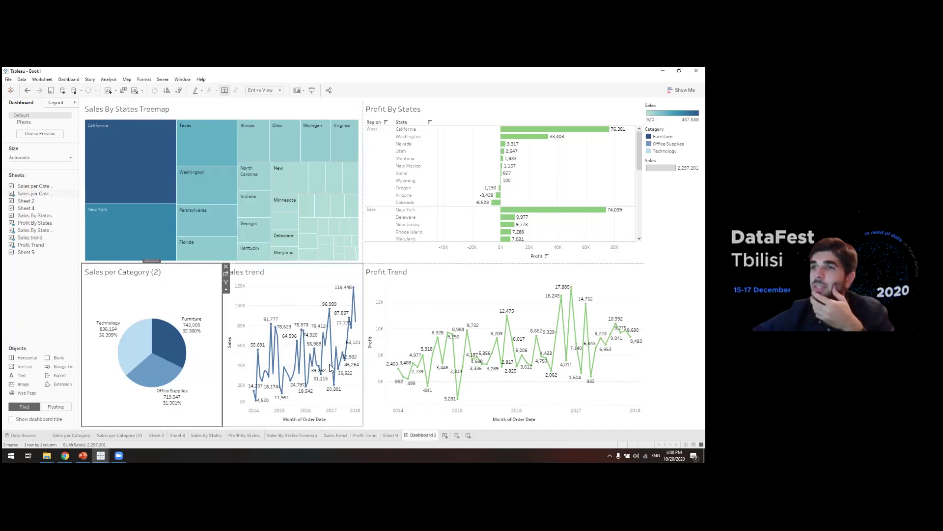
{"action": "left_click_drag", "start_coordinate": [364, 328], "coordinate": [292, 342]}
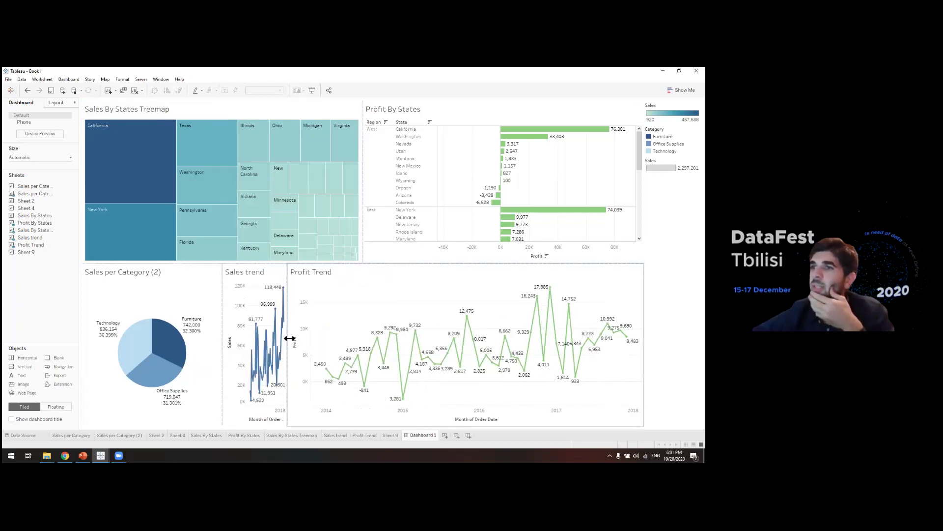
{"action": "left_click_drag", "start_coordinate": [290, 338], "coordinate": [439, 343]}
{"action": "left_click", "coordinate": [456, 343]}
{"action": "left_click_drag", "start_coordinate": [323, 349], "coordinate": [317, 354]}
{"action": "left_click_drag", "start_coordinate": [401, 355], "coordinate": [440, 363]}
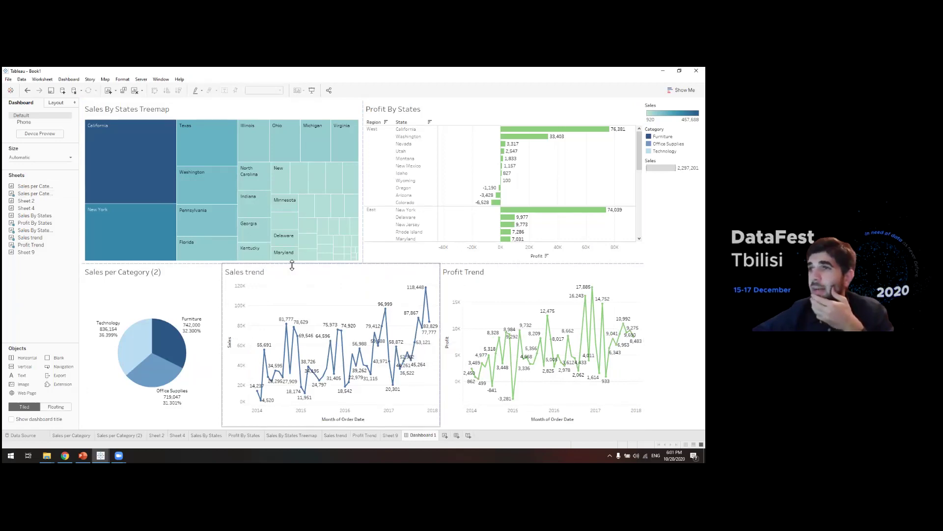
{"action": "left_click", "coordinate": [484, 312]}
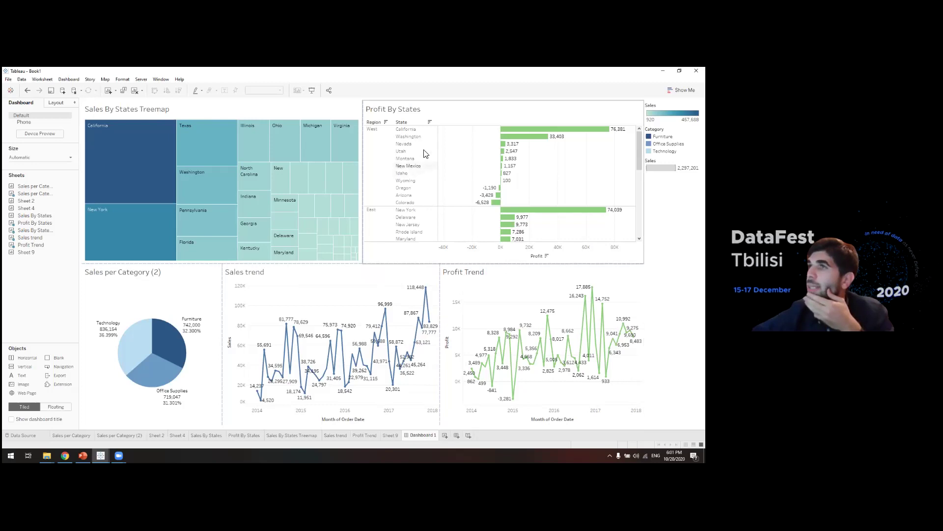
{"action": "left_click", "coordinate": [248, 290]}
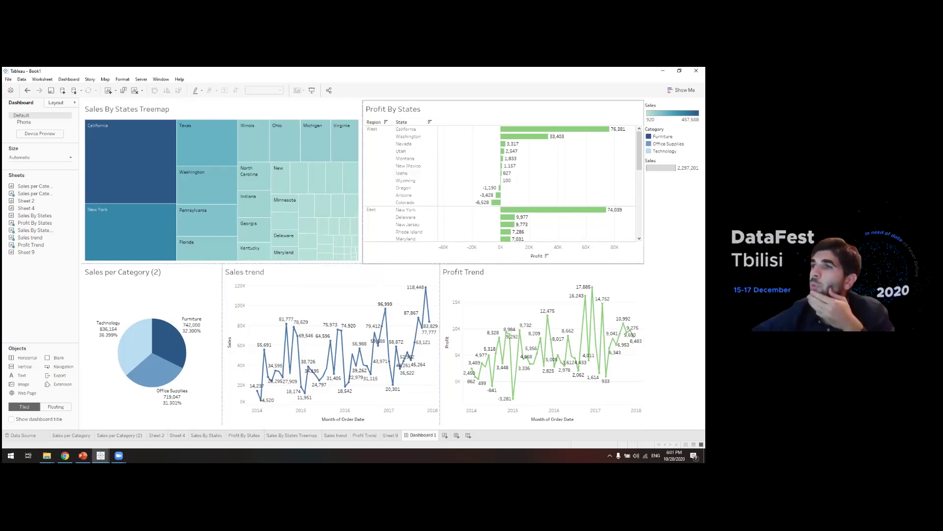
{"action": "left_click", "coordinate": [178, 116]}
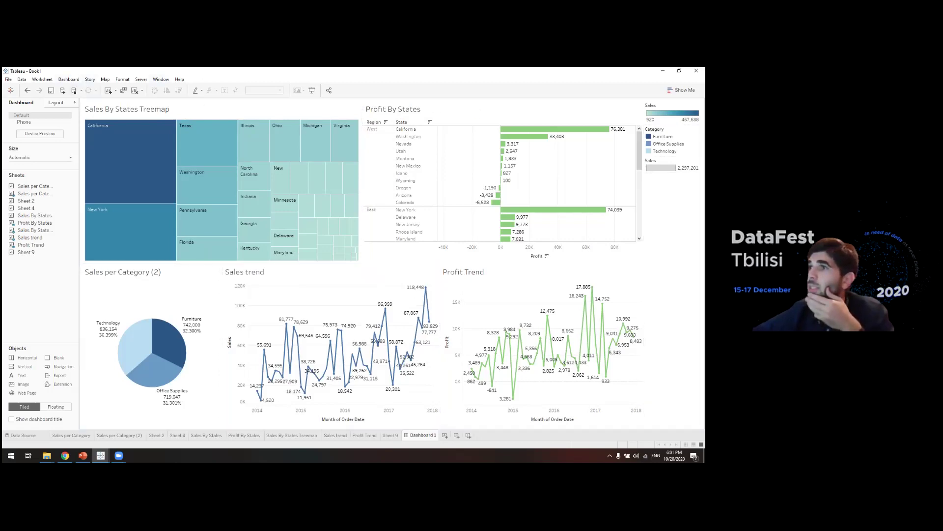
Show the dashboard title above the charts.
{"action": "left_click", "coordinate": [74, 79]}
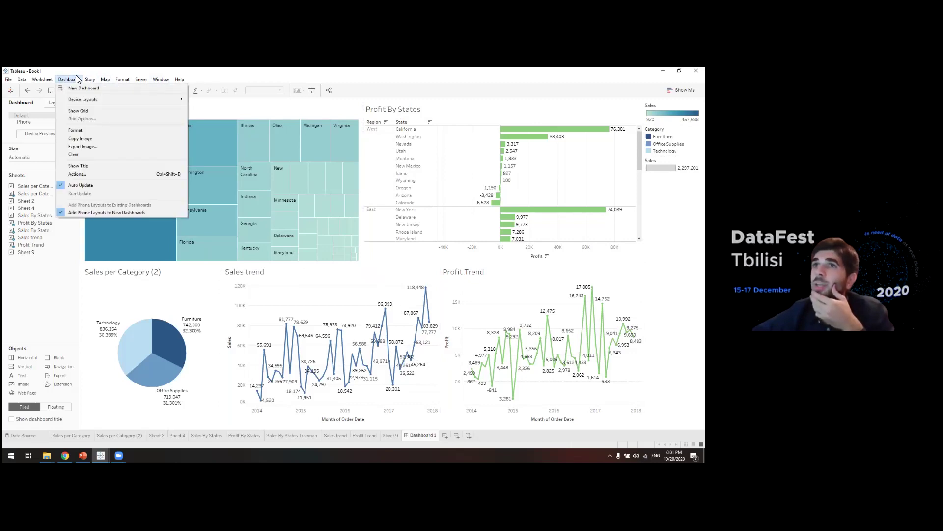
{"action": "left_click", "coordinate": [76, 80]}
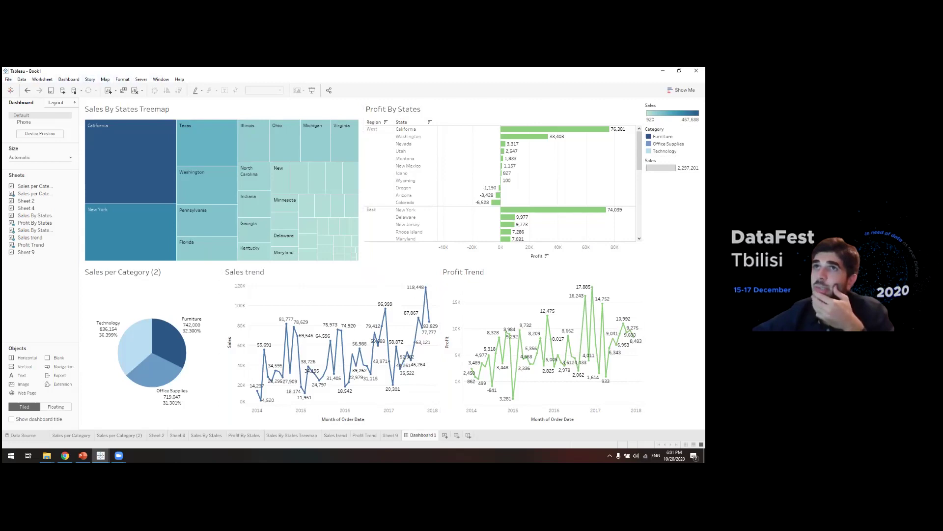
{"action": "left_click", "coordinate": [69, 80]}
{"action": "mouse_move", "coordinate": [86, 82]}
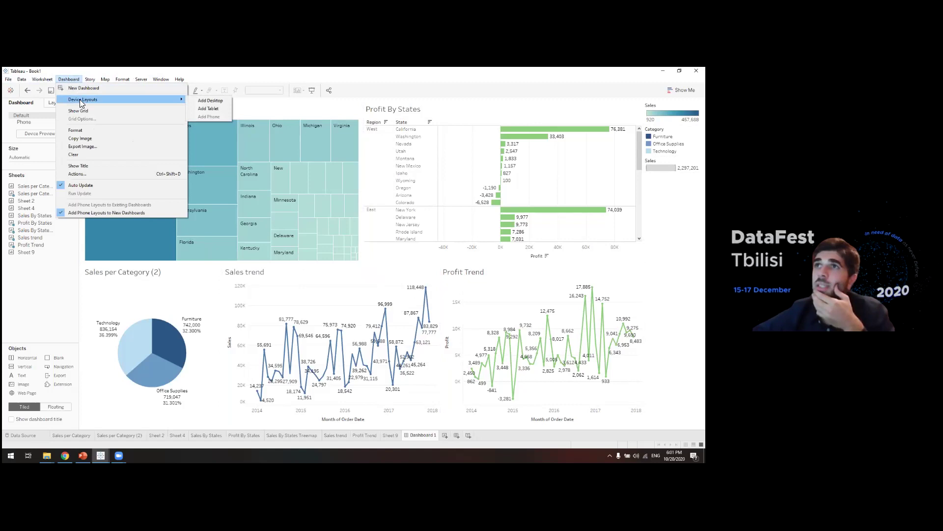
{"action": "left_click", "coordinate": [92, 166]}
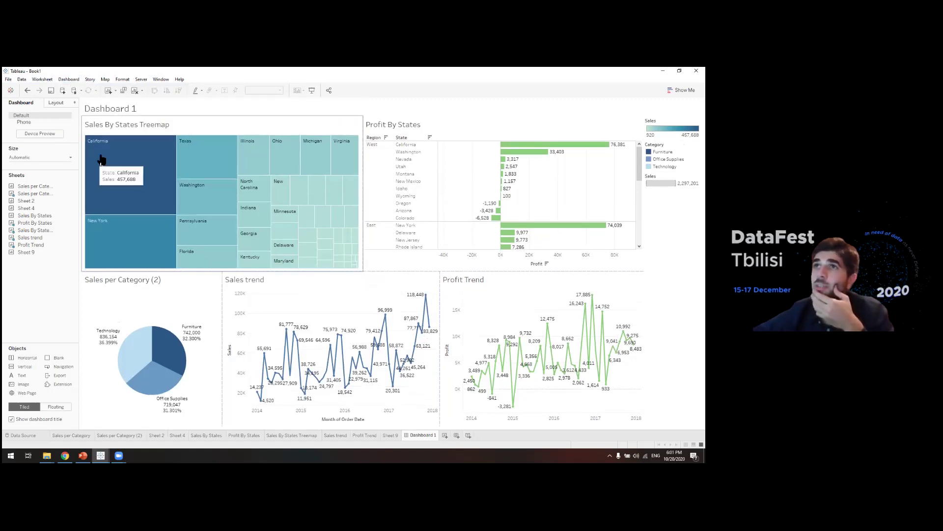
Replace the dashboard title's sheet name placeholder with "Sales by State" and apply it.
{"action": "double_click", "coordinate": [122, 110]}
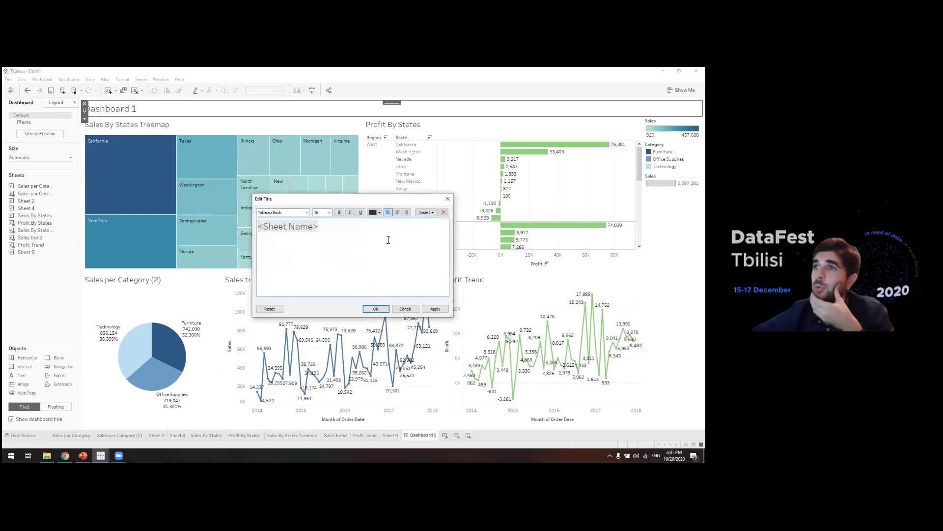
{"action": "left_click_drag", "start_coordinate": [389, 240], "coordinate": [205, 228]}
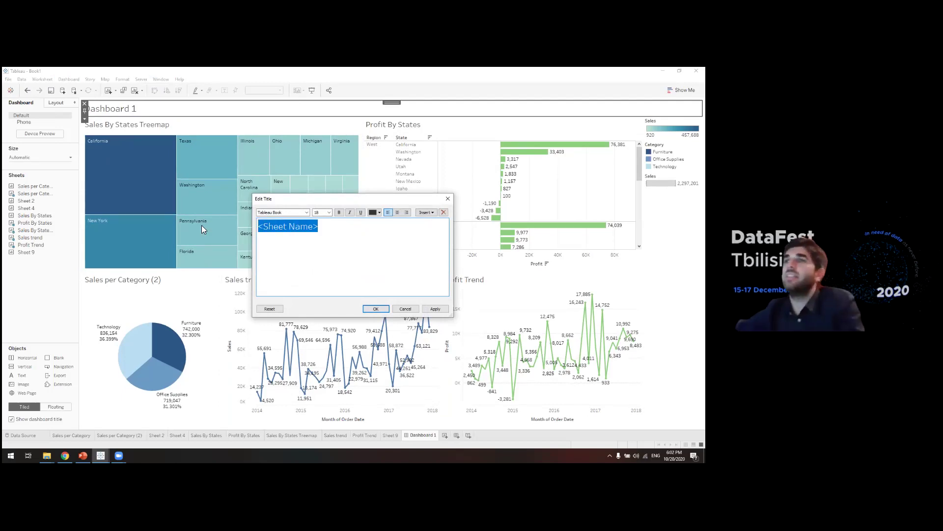
{"action": "type", "text": "Sales"}
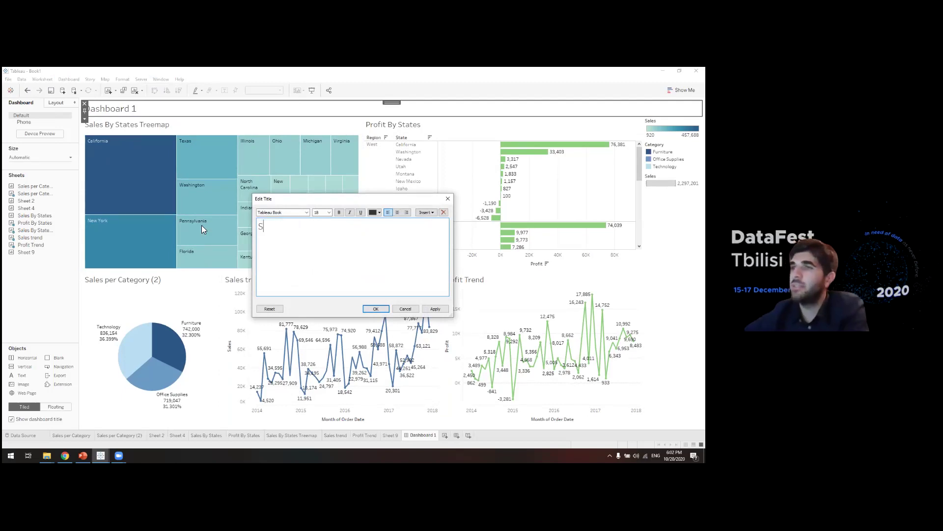
{"action": "key", "text": "BackSpace"}
{"action": "key", "text": "BackSpace"}
{"action": "type", "text": "es "}
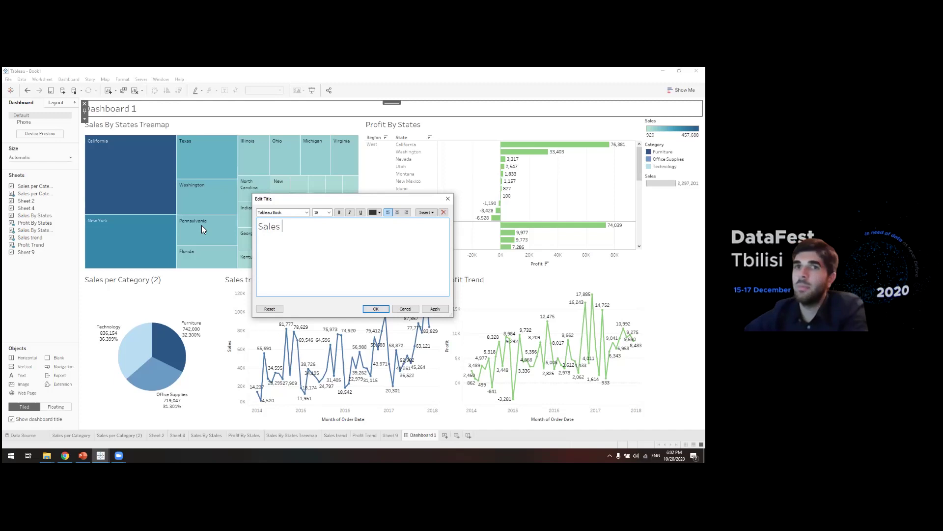
{"action": "type", "text": "by S"}
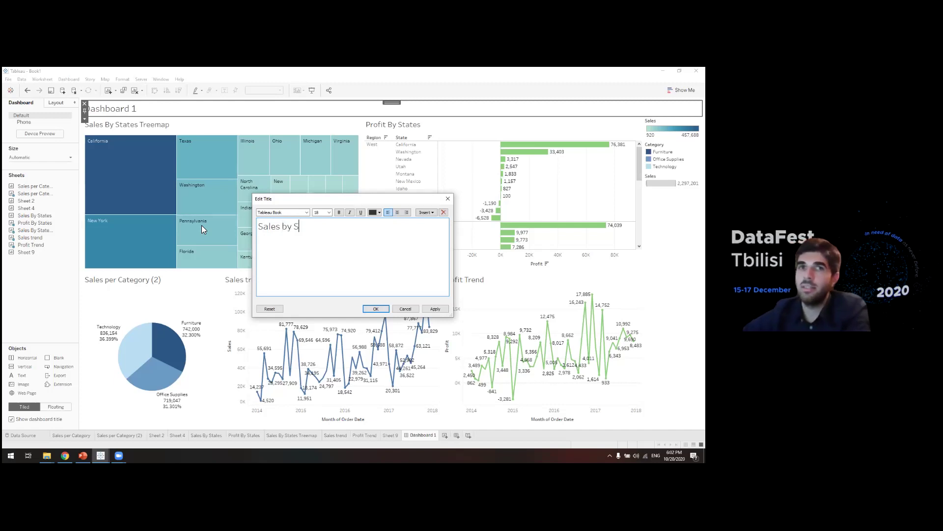
{"action": "type", "text": "tate"}
{"action": "left_click", "coordinate": [435, 308]}
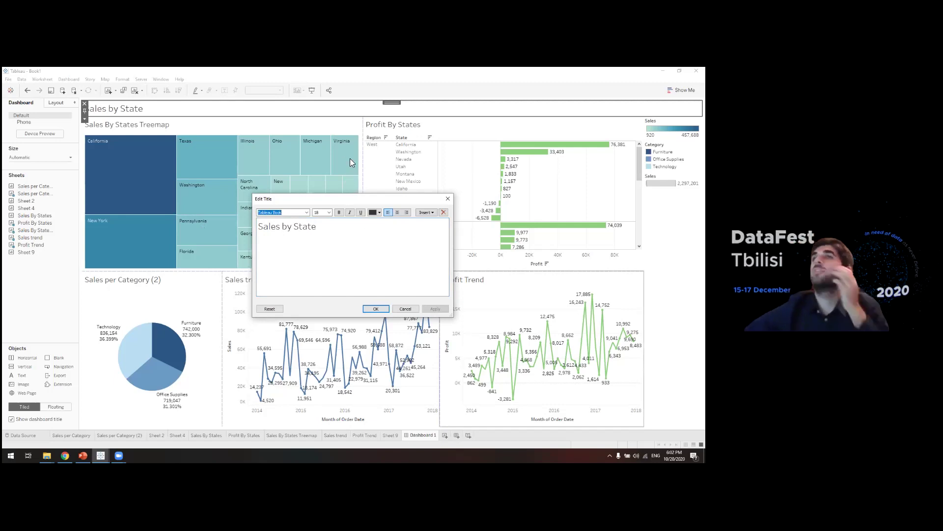
Format the dashboard title text as bold, black and centred, and apply the formatting.
{"action": "left_click", "coordinate": [326, 234]}
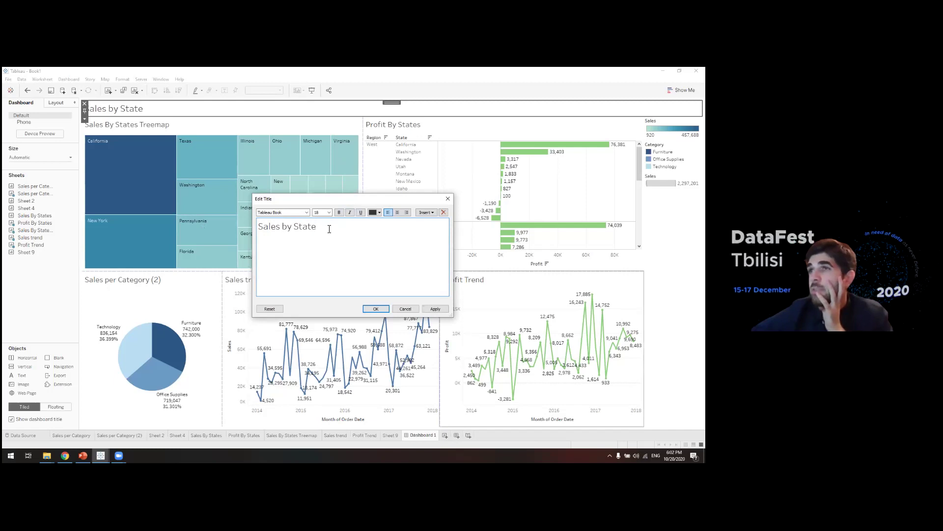
{"action": "left_click_drag", "start_coordinate": [330, 229], "coordinate": [269, 229]}
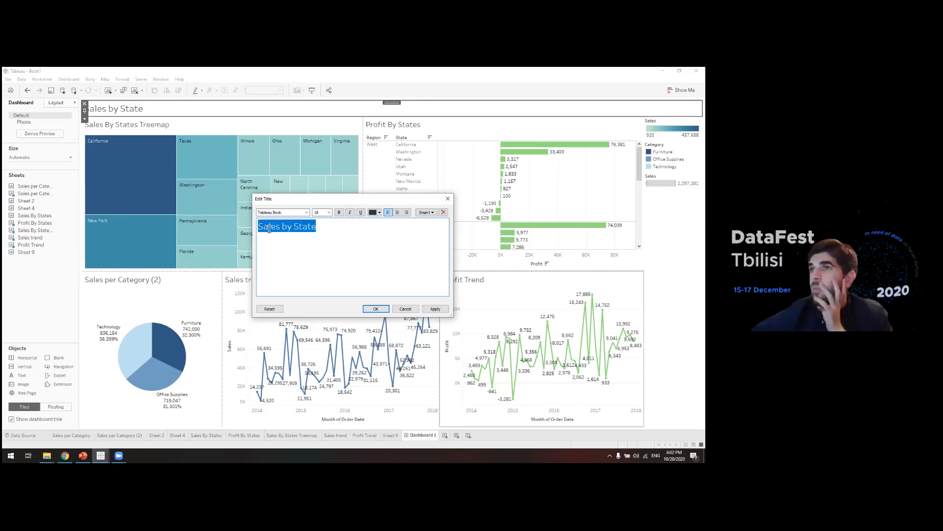
{"action": "left_click", "coordinate": [338, 212]}
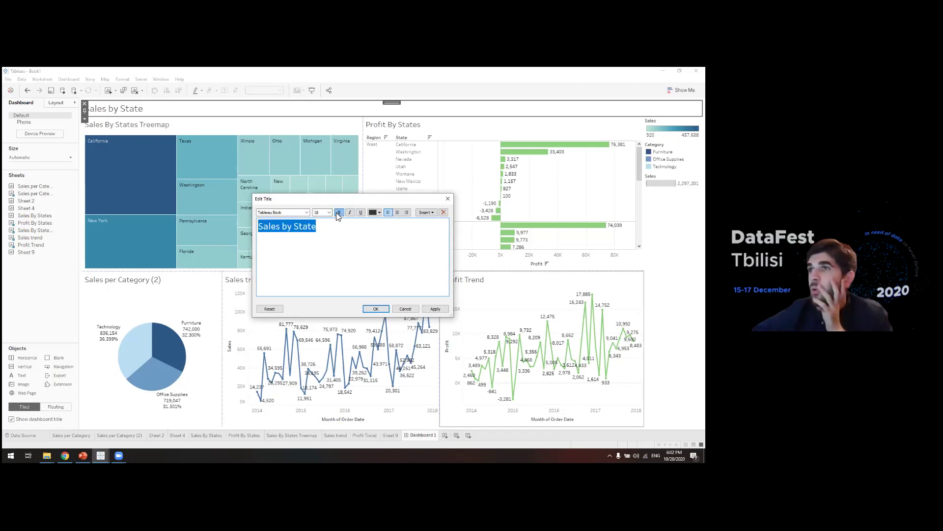
{"action": "left_click", "coordinate": [379, 214]}
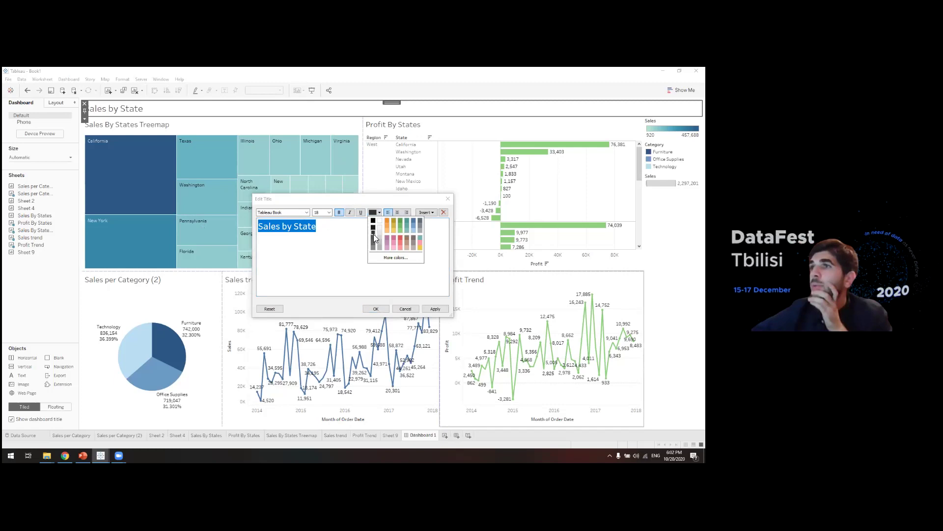
{"action": "left_click", "coordinate": [380, 222]}
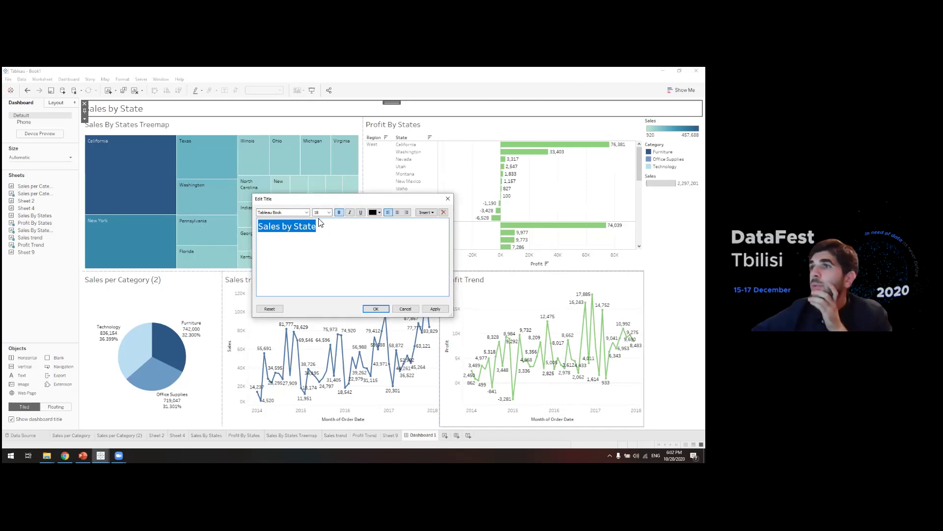
{"action": "left_click", "coordinate": [397, 213]}
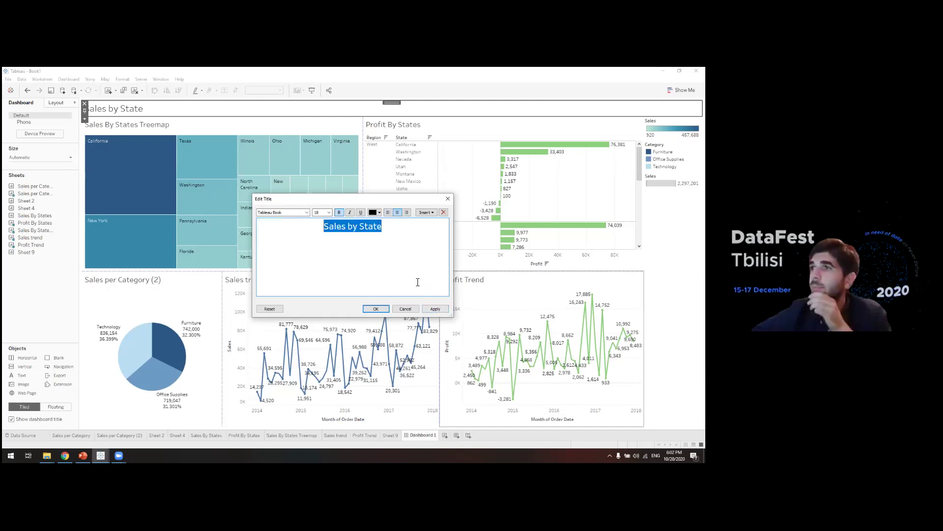
{"action": "left_click", "coordinate": [436, 309]}
{"action": "left_click", "coordinate": [377, 308]}
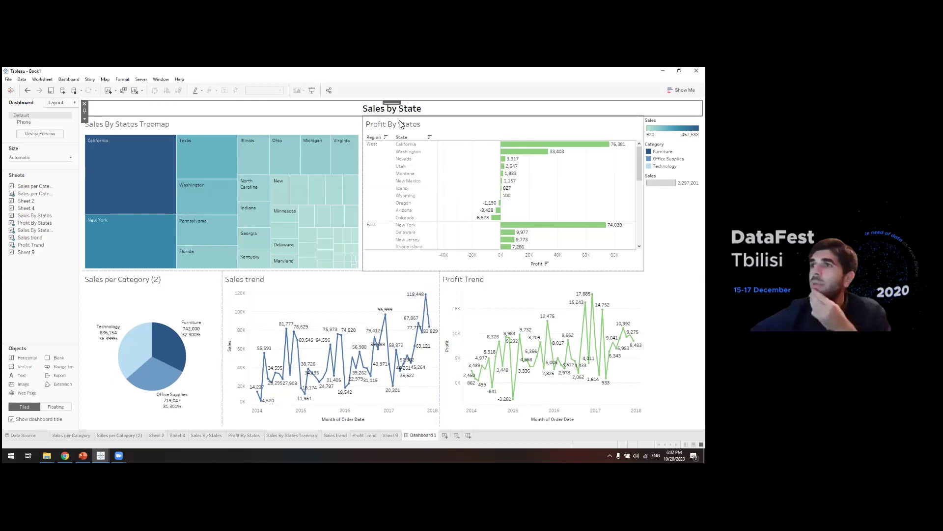
Change the dashboard title text to "State level analysis" and make its title area slightly taller than the original.
{"action": "left_click_drag", "start_coordinate": [399, 116], "coordinate": [399, 128]}
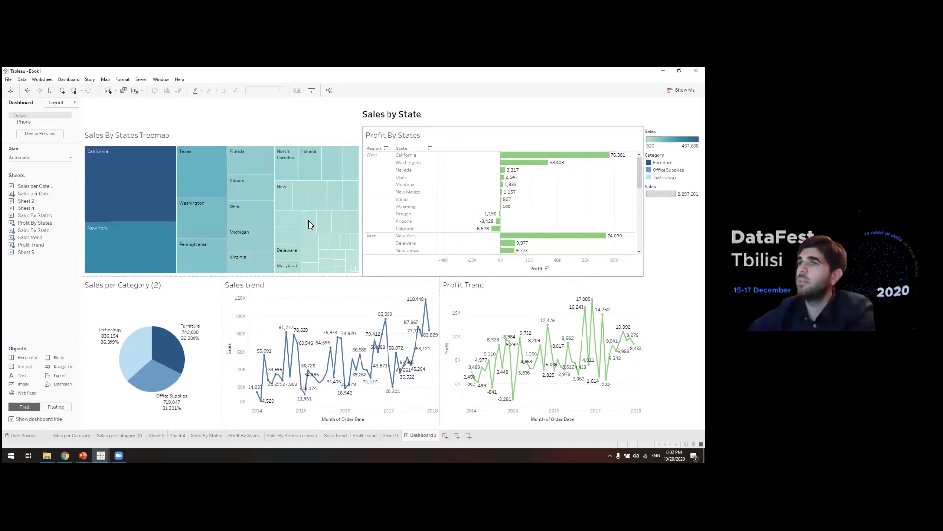
{"action": "type", "text": "State level analysis"}
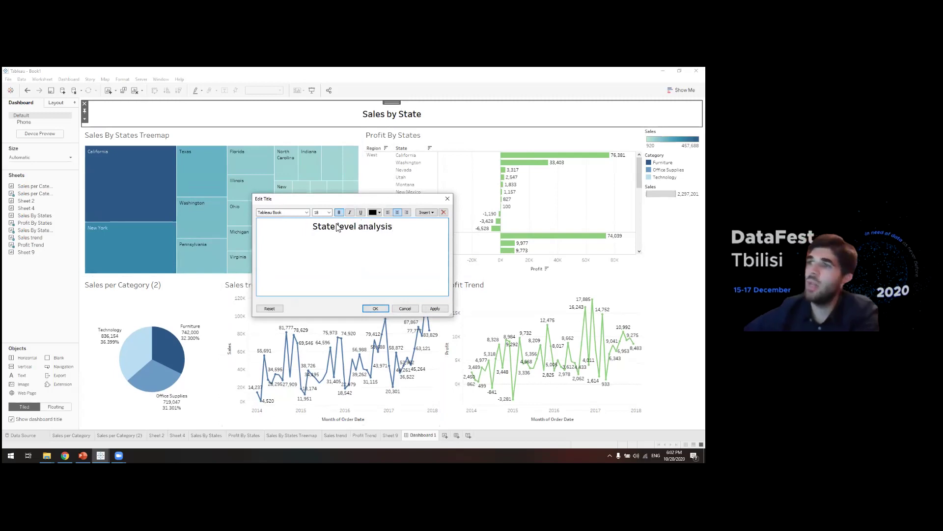
{"action": "left_click", "coordinate": [435, 308]}
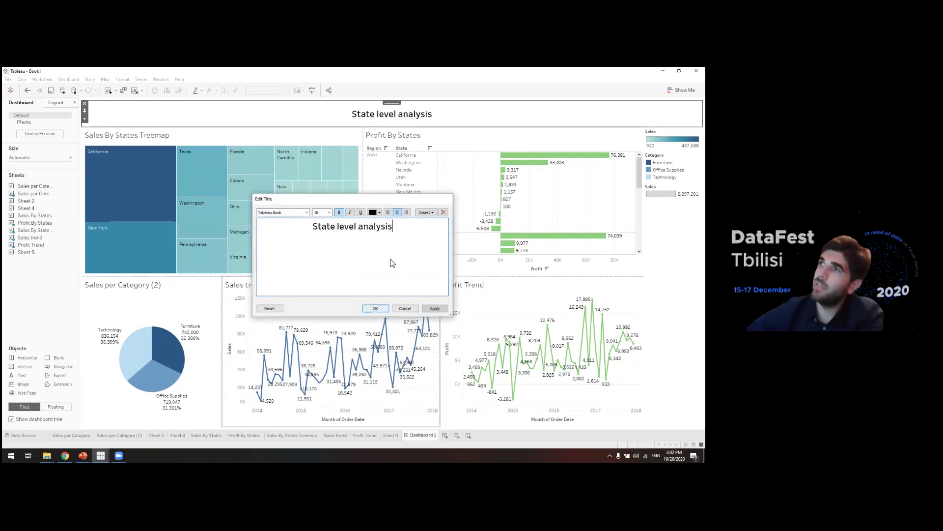
{"action": "left_click", "coordinate": [376, 308]}
{"action": "left_click_drag", "start_coordinate": [348, 126], "coordinate": [346, 119]}
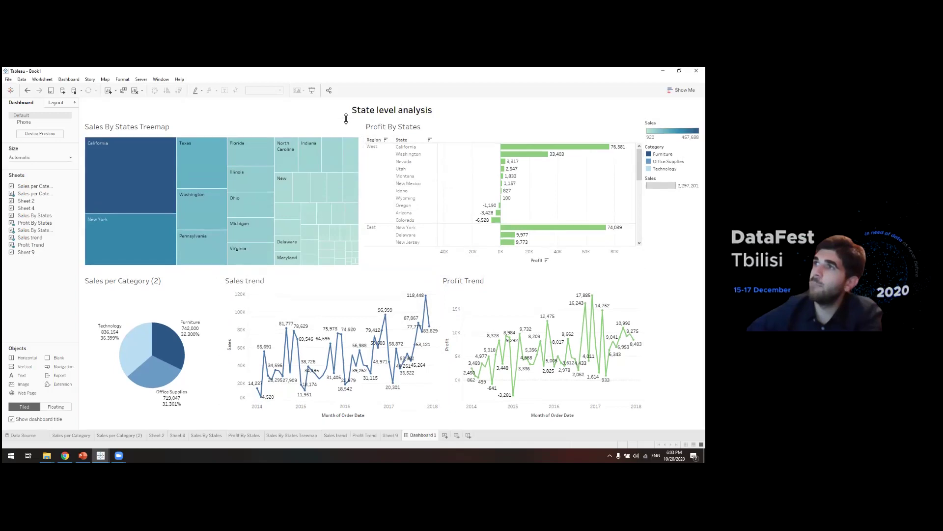
{"action": "left_click", "coordinate": [391, 119]}
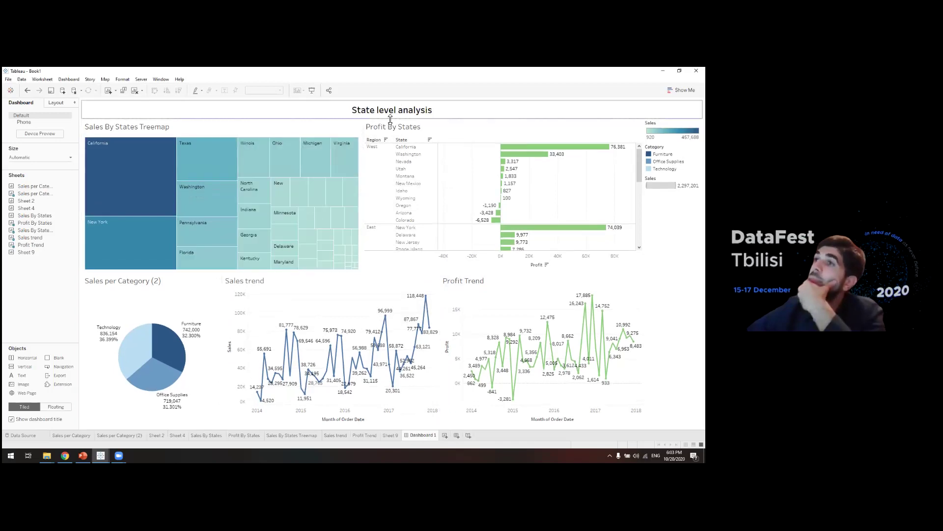
{"action": "left_click", "coordinate": [122, 144]}
{"action": "left_click", "coordinate": [401, 115]}
{"action": "left_click", "coordinate": [34, 223]}
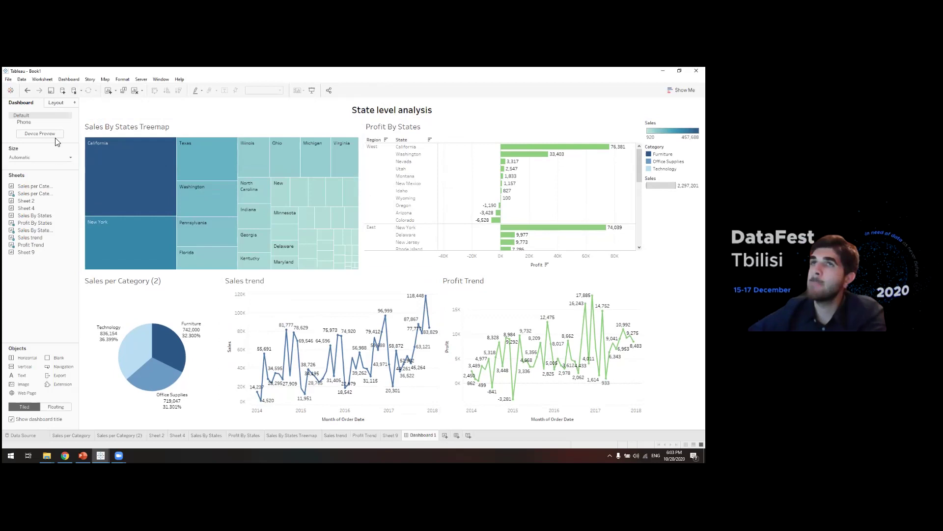
{"action": "left_click", "coordinate": [417, 110]}
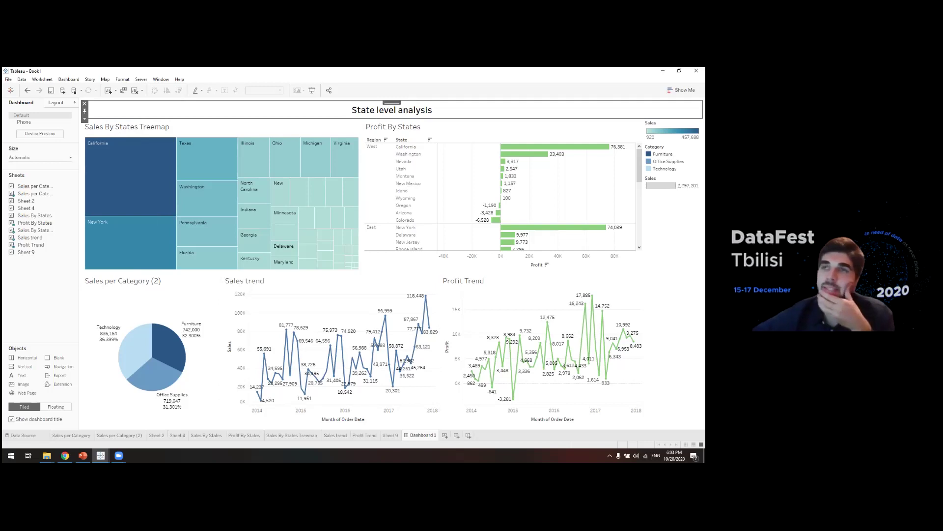
{"action": "left_click", "coordinate": [150, 138]}
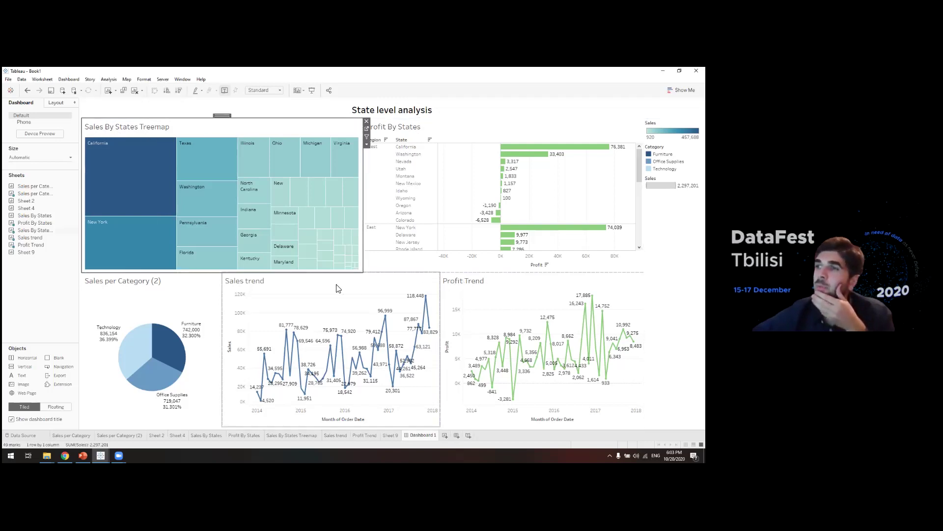
View the dashboard's Phone layout and return to the Default layout.
{"action": "left_click", "coordinate": [69, 79]}
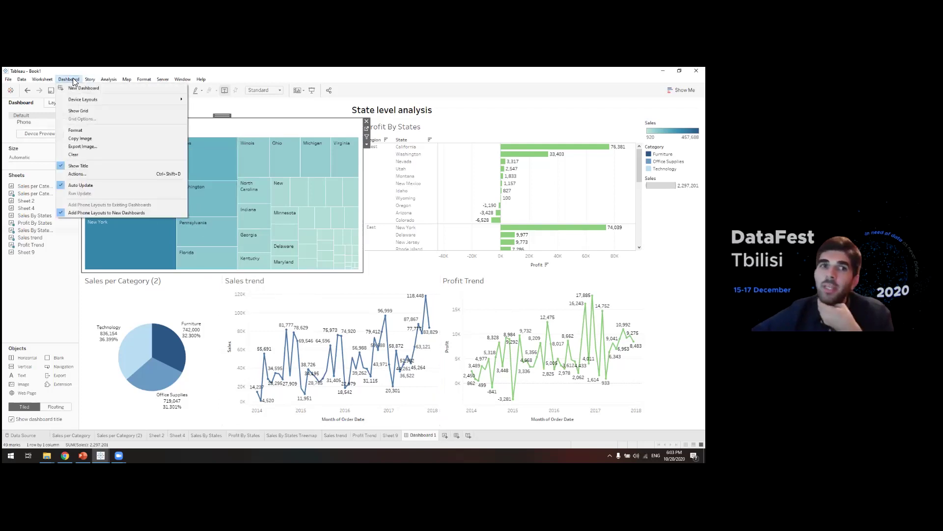
{"action": "left_click", "coordinate": [32, 136]}
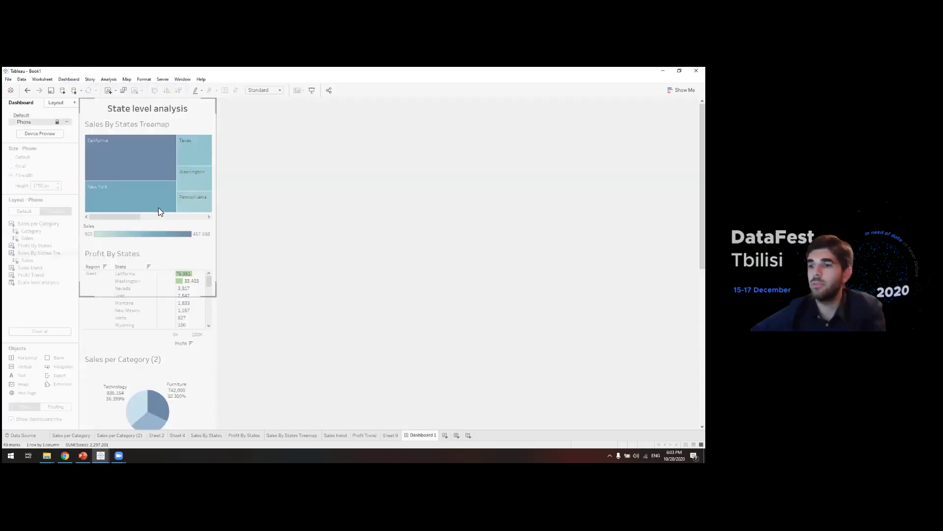
{"action": "left_click", "coordinate": [77, 165]}
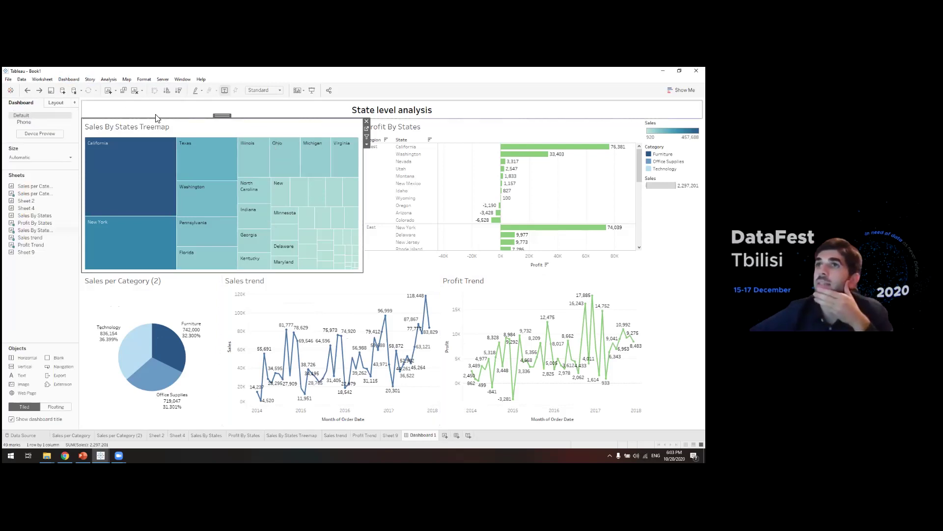
{"action": "left_click", "coordinate": [69, 79]}
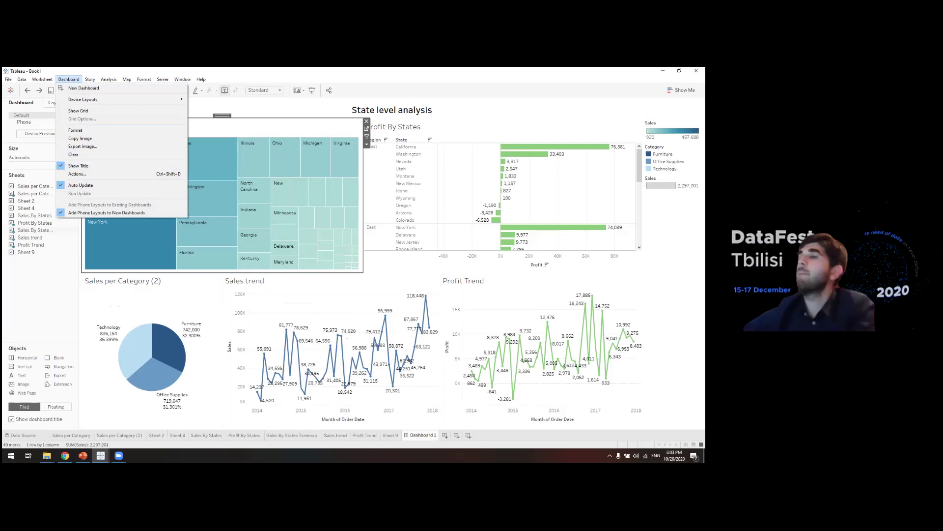
{"action": "key", "text": "Escape"}
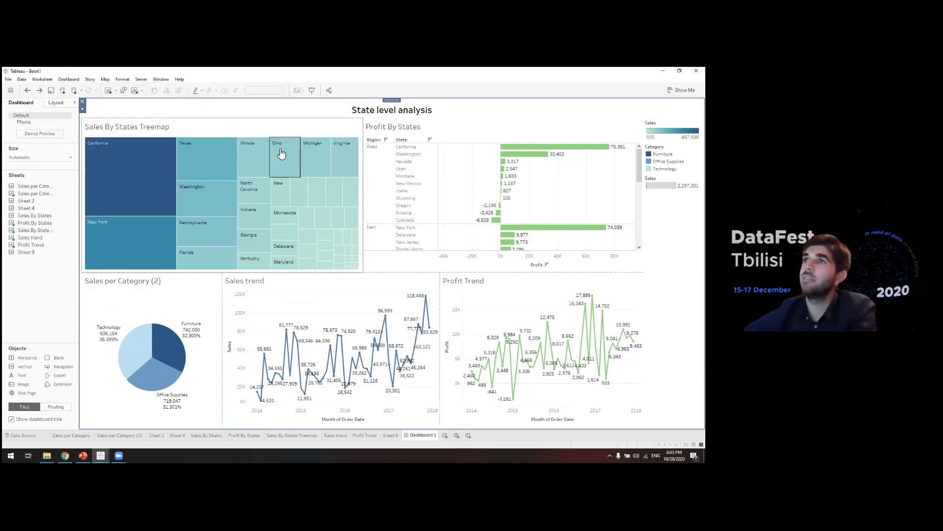
{"action": "left_click", "coordinate": [121, 111]}
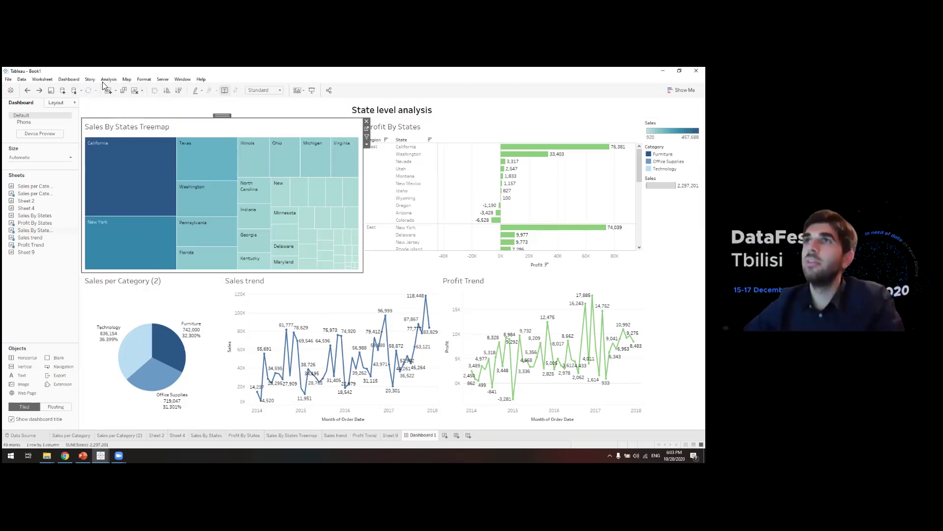
Open the formatting settings for the whole dashboard.
{"action": "left_click", "coordinate": [143, 79]}
{"action": "left_click", "coordinate": [151, 87]}
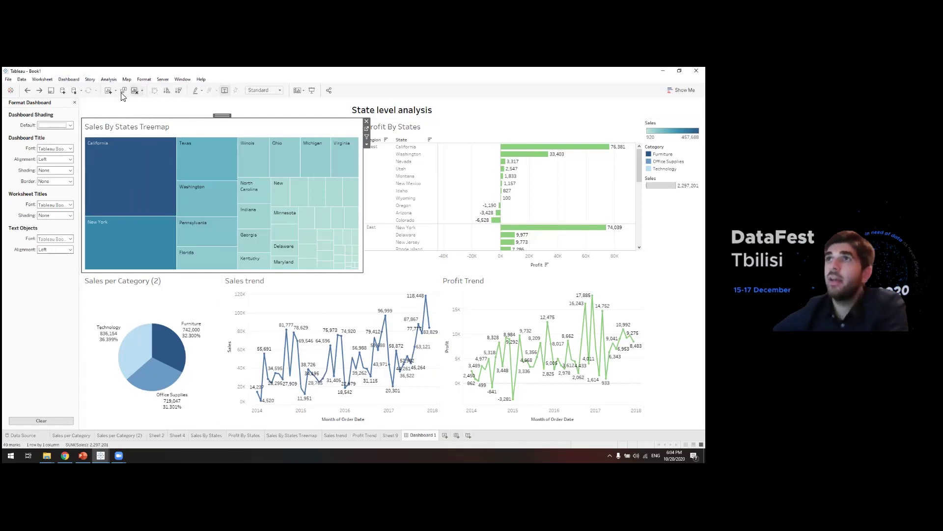
{"action": "left_click", "coordinate": [75, 102]}
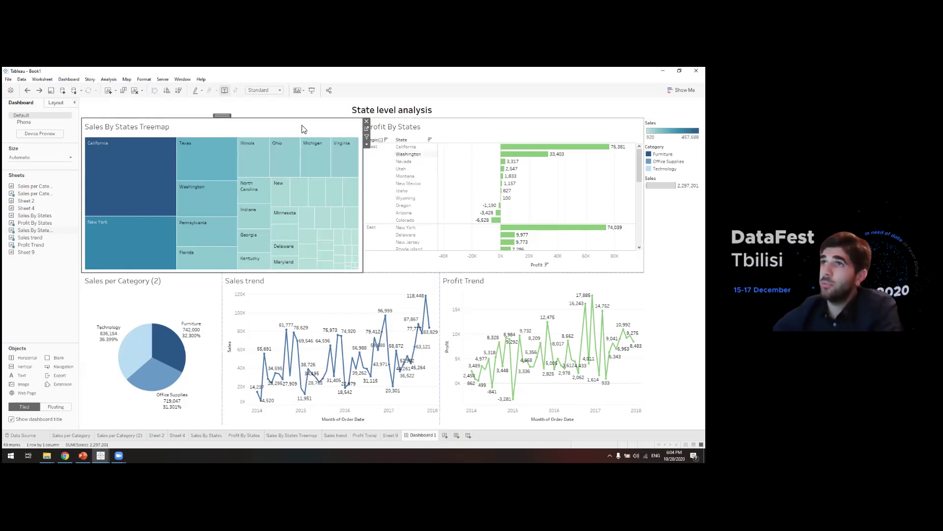
{"action": "left_click", "coordinate": [145, 80]}
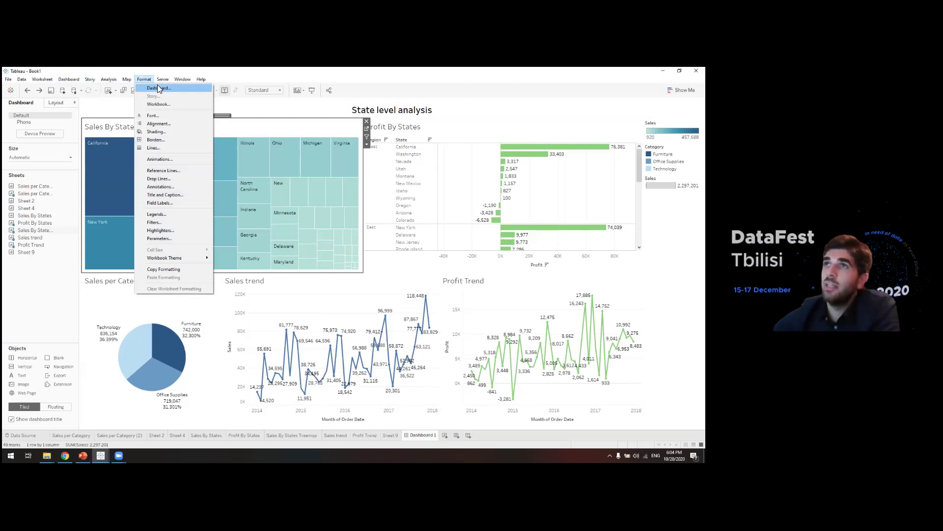
{"action": "left_click", "coordinate": [158, 88]}
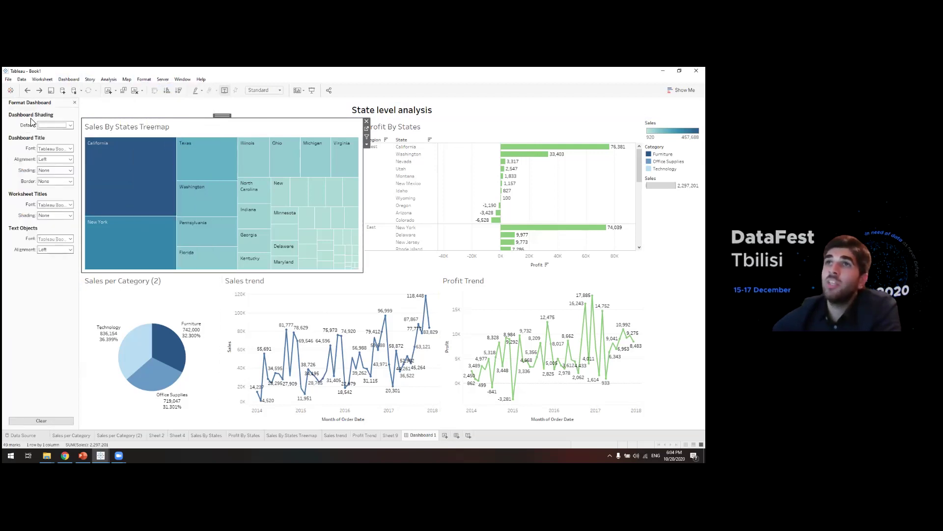
Try a few light colours for the dashboard's default shading, and set the shading to None.
{"action": "left_click", "coordinate": [55, 125]}
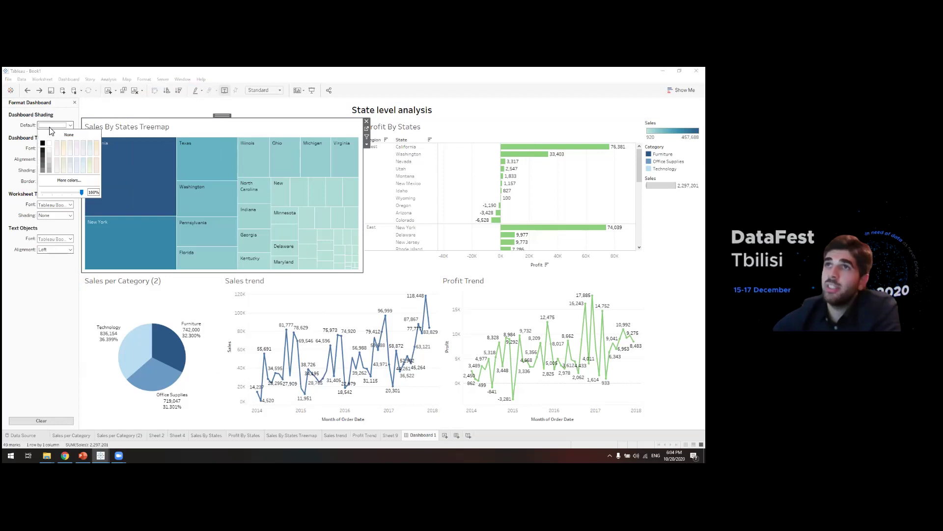
{"action": "left_click", "coordinate": [69, 151]}
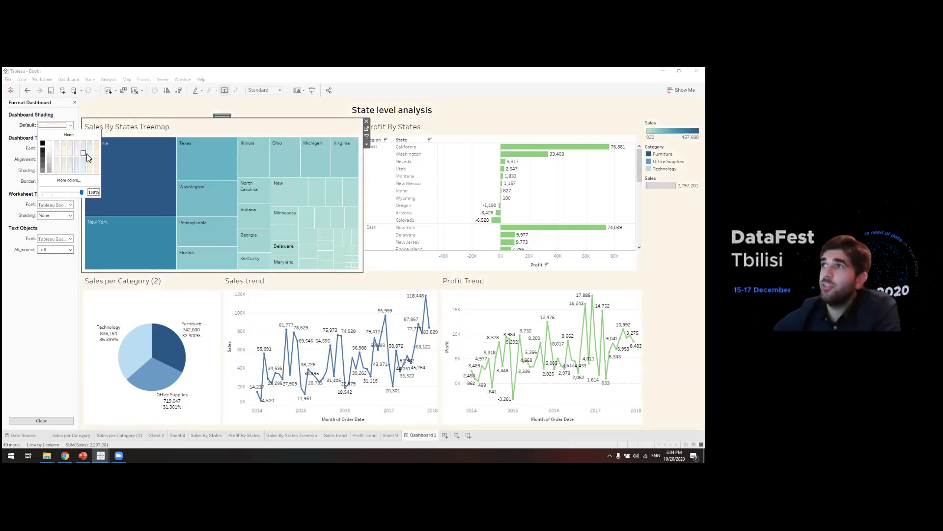
{"action": "left_click", "coordinate": [81, 170]}
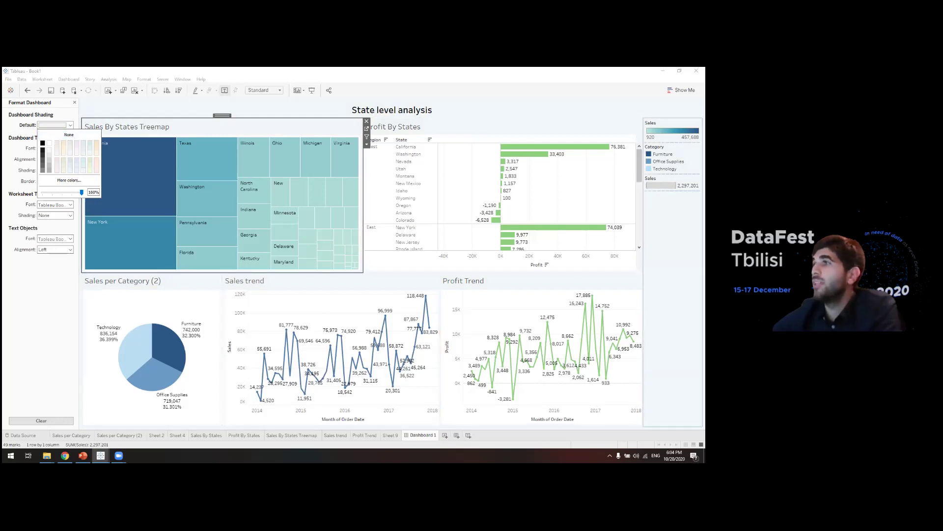
{"action": "left_click", "coordinate": [54, 135]}
{"action": "left_click", "coordinate": [21, 132]}
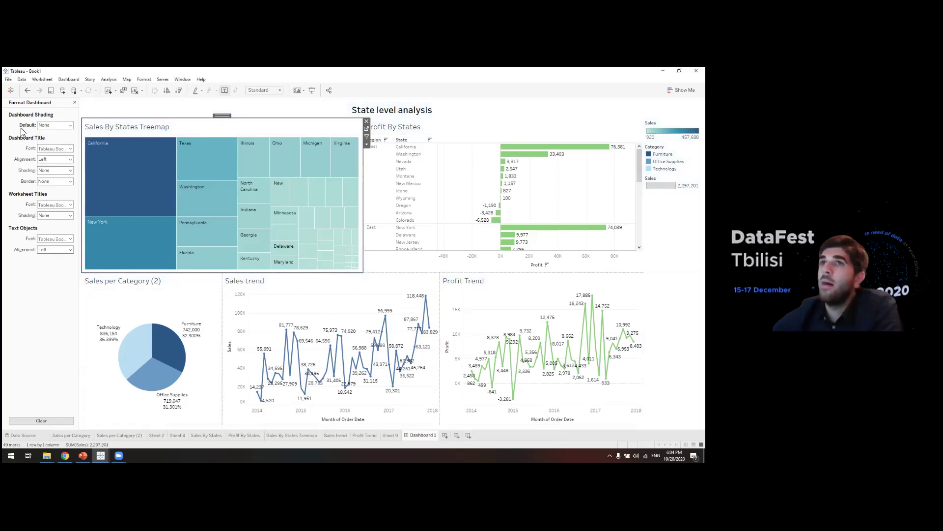
{"action": "left_click", "coordinate": [66, 149]}
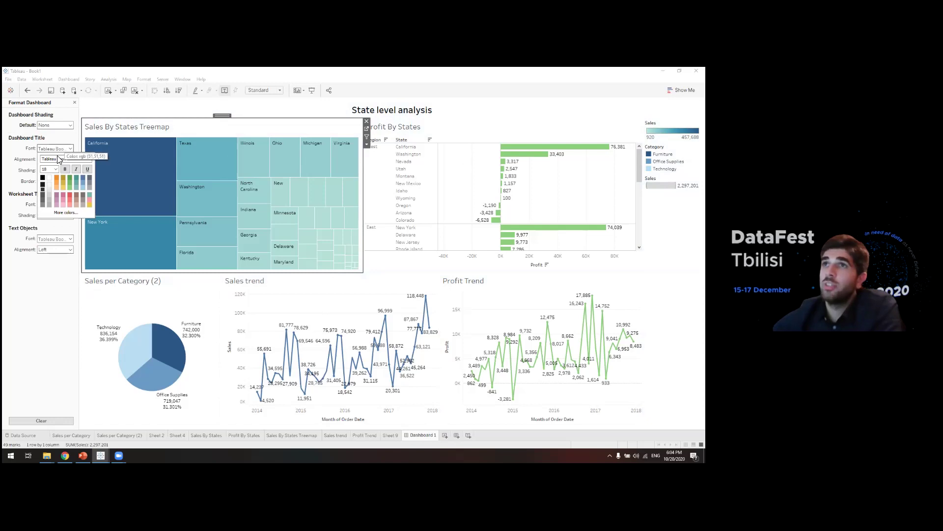
{"action": "left_click", "coordinate": [43, 179]}
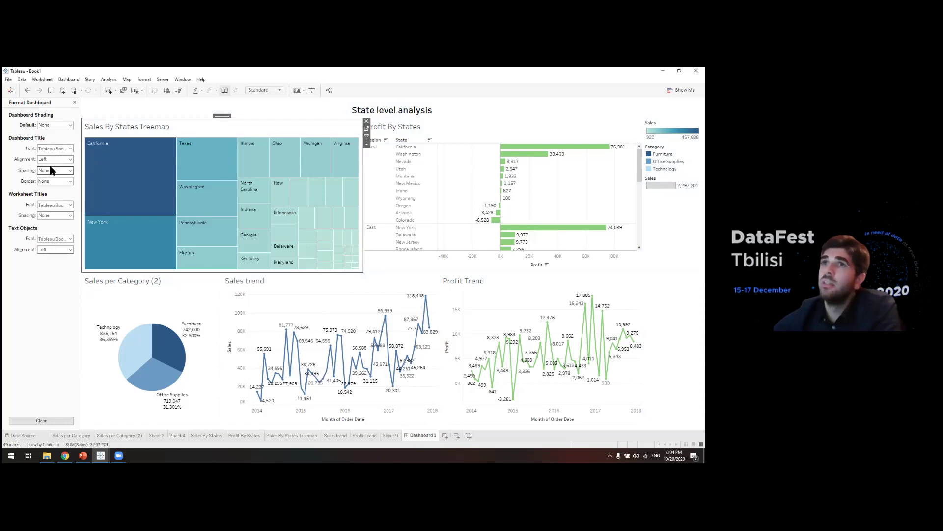
{"action": "left_click", "coordinate": [52, 170]}
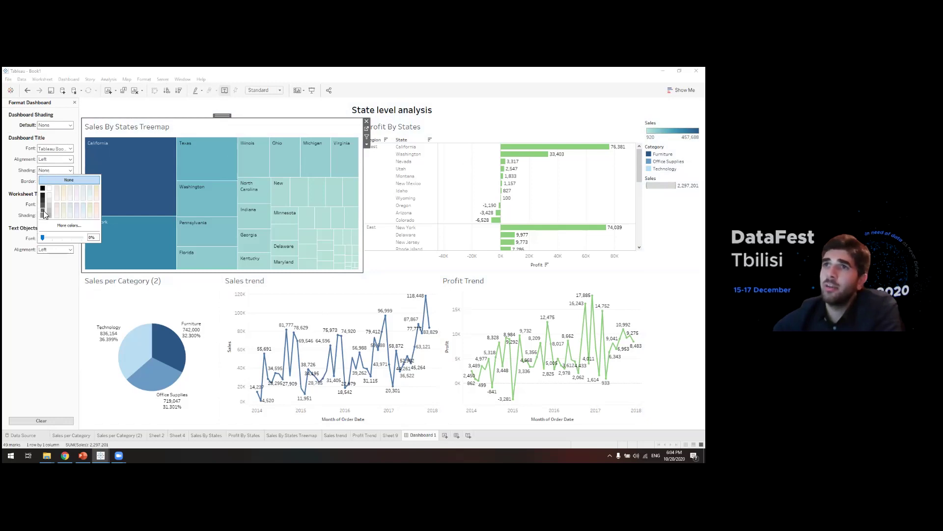
{"action": "left_click", "coordinate": [30, 186]}
Add a thin solid border around the dashboard title.
{"action": "left_click", "coordinate": [54, 181]}
{"action": "left_click", "coordinate": [51, 200]}
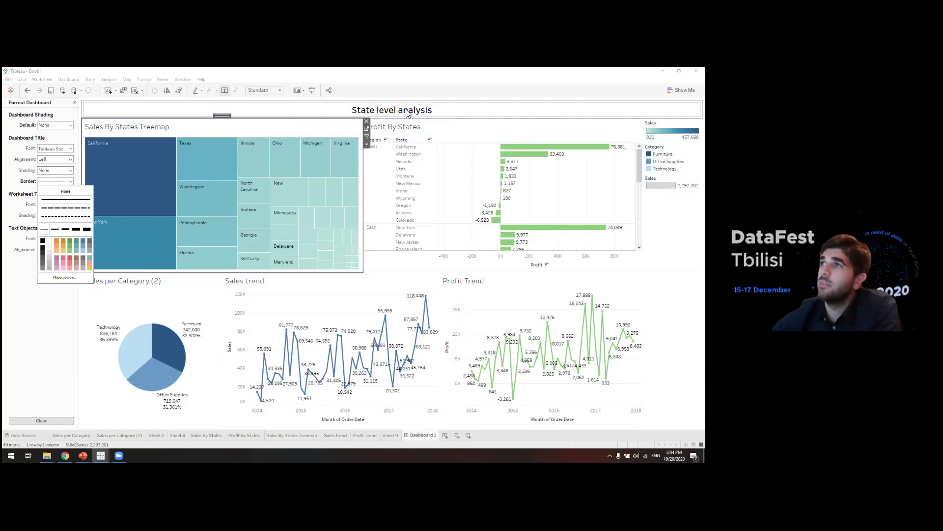
{"action": "left_click", "coordinate": [26, 231]}
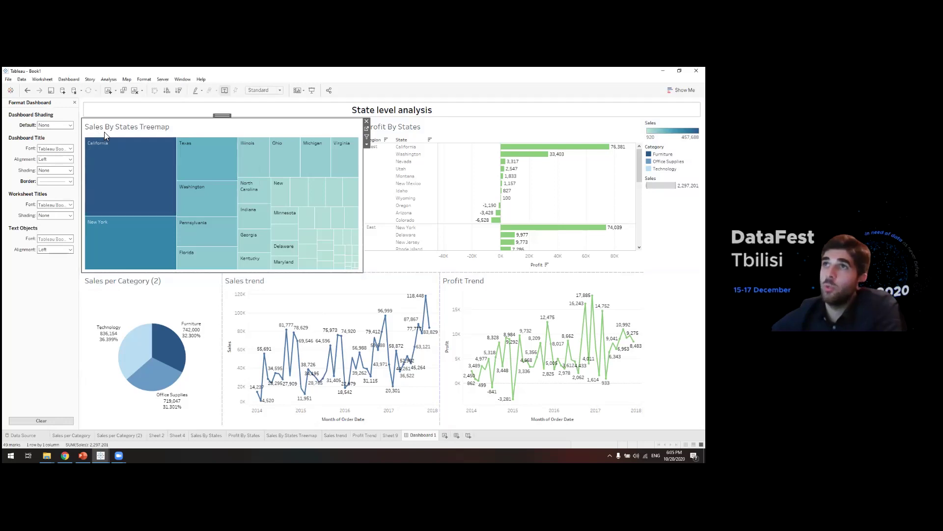
{"action": "left_click", "coordinate": [135, 354]}
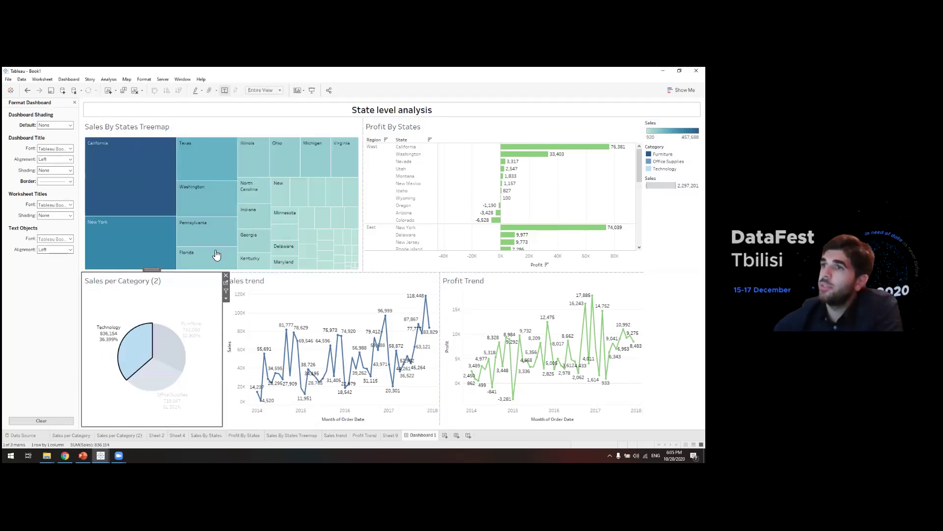
{"action": "left_click", "coordinate": [258, 115]}
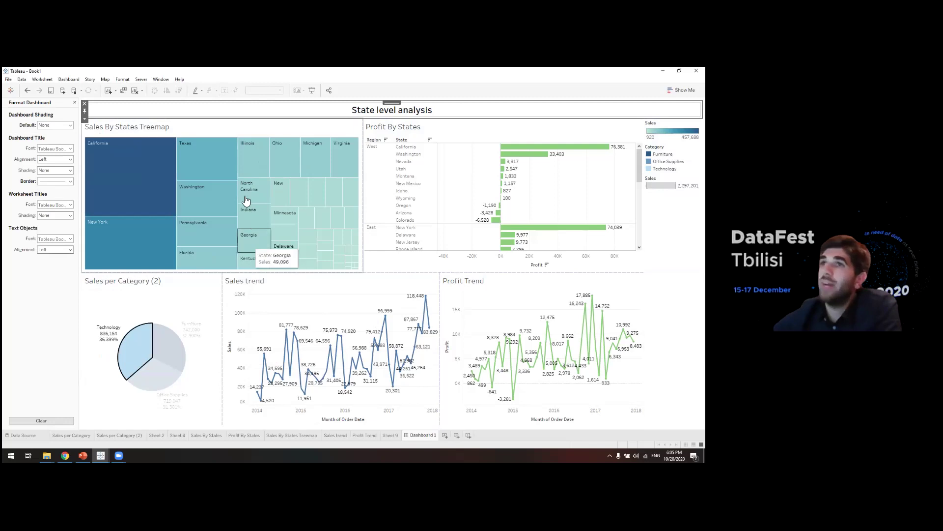
{"action": "left_click", "coordinate": [171, 246]}
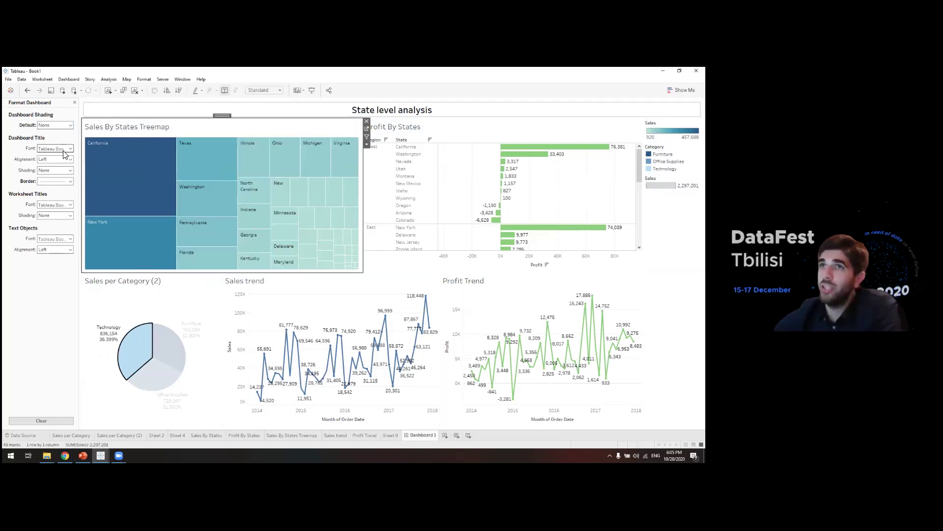
{"action": "left_click", "coordinate": [70, 205]}
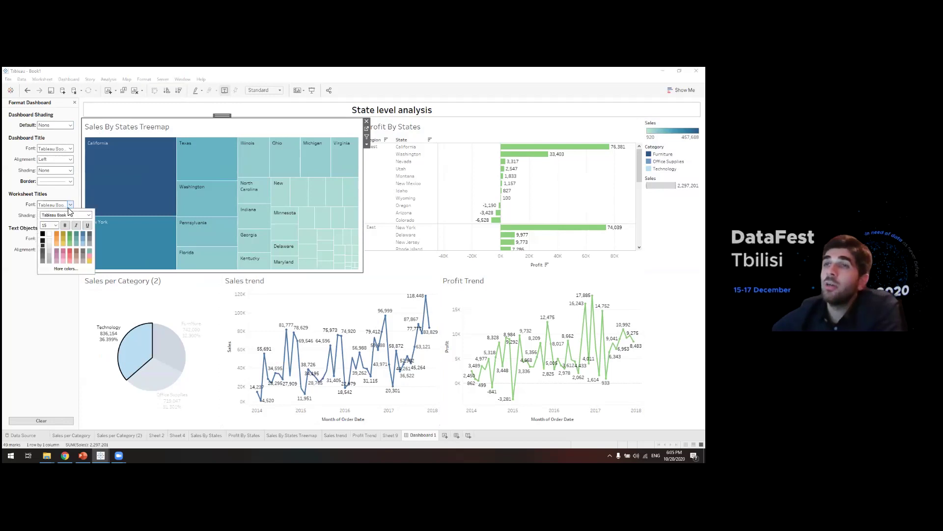
{"action": "left_click", "coordinate": [69, 207]}
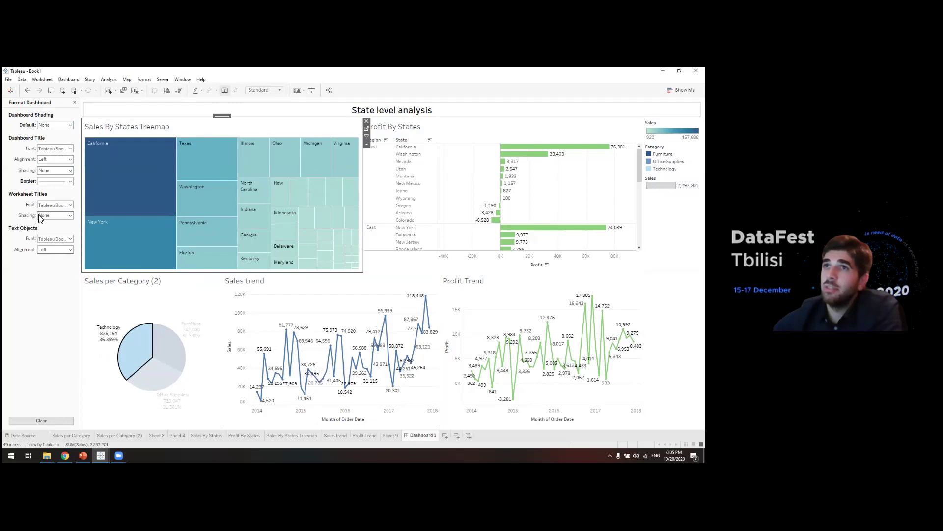
{"action": "left_click", "coordinate": [41, 205]}
{"action": "left_click", "coordinate": [27, 217]}
Give all worksheet titles on the dashboard a very light grey shading.
{"action": "left_click", "coordinate": [51, 215]}
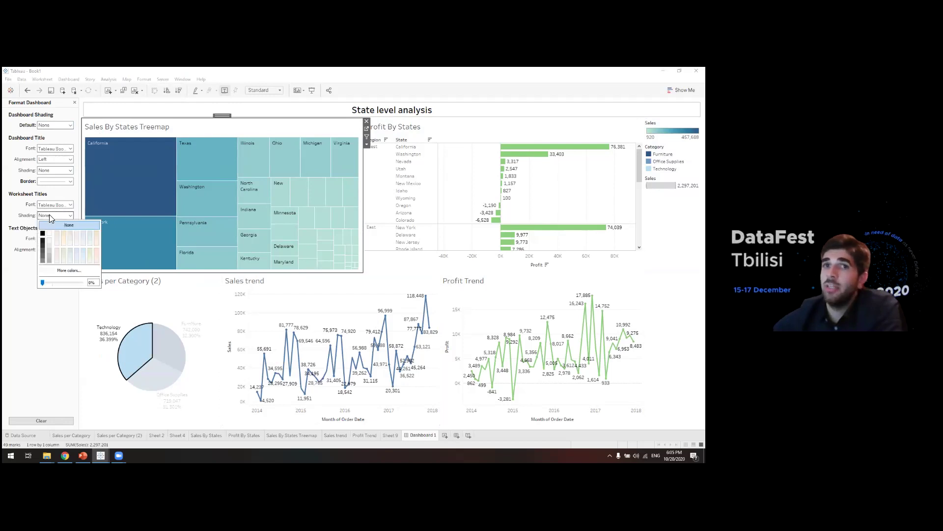
{"action": "left_click", "coordinate": [90, 261]}
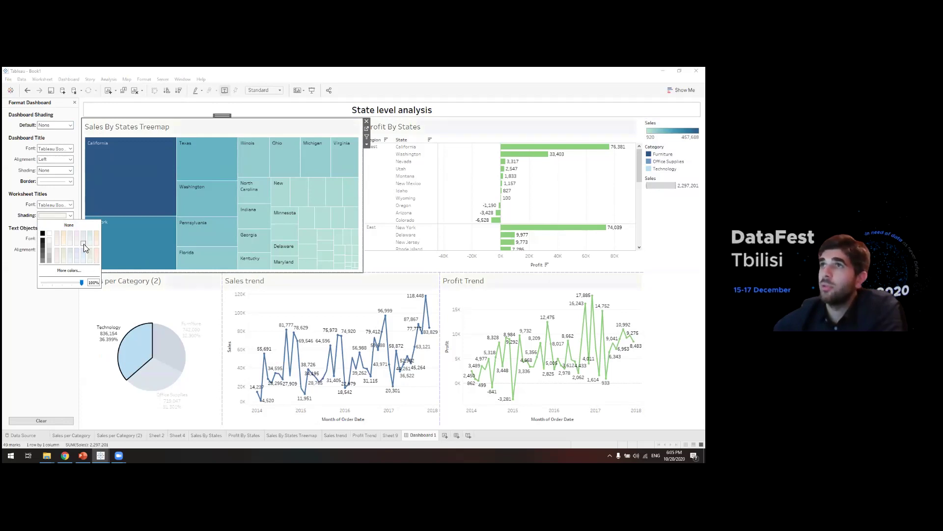
{"action": "left_click", "coordinate": [54, 215]}
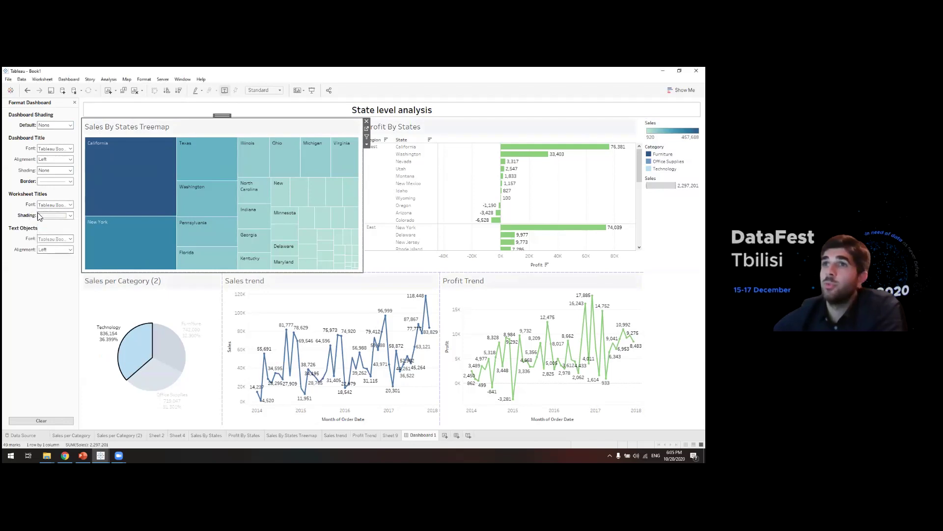
Set the font of all worksheet titles to Tableau Medium and try out the bold style.
{"action": "left_click", "coordinate": [55, 204]}
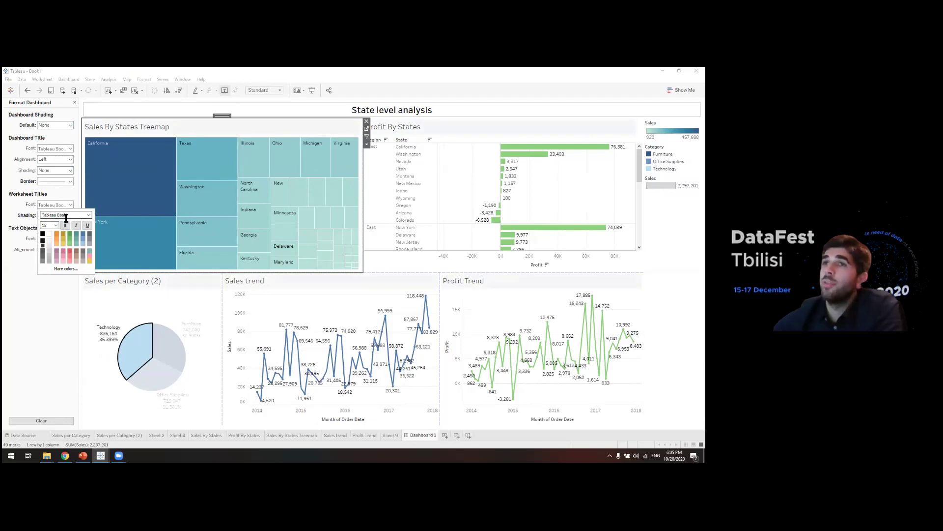
{"action": "left_click", "coordinate": [89, 216]}
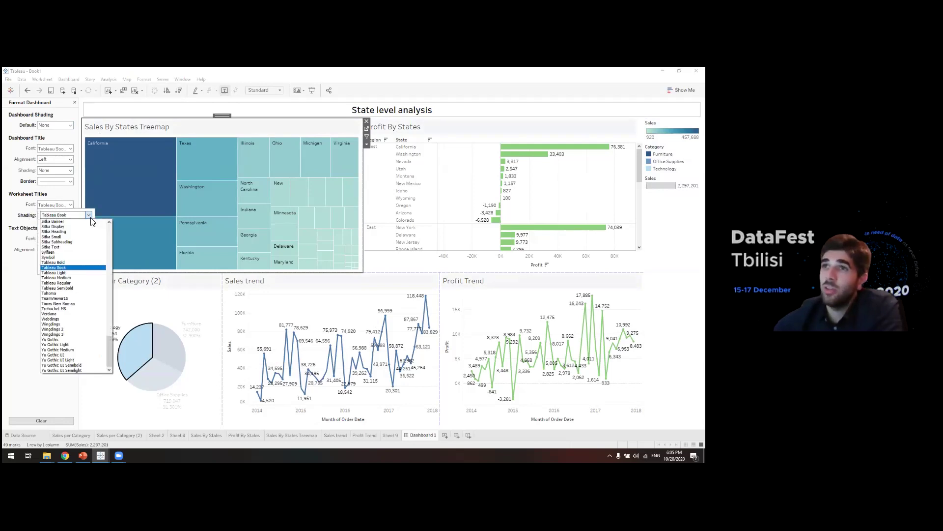
{"action": "left_click", "coordinate": [56, 277]}
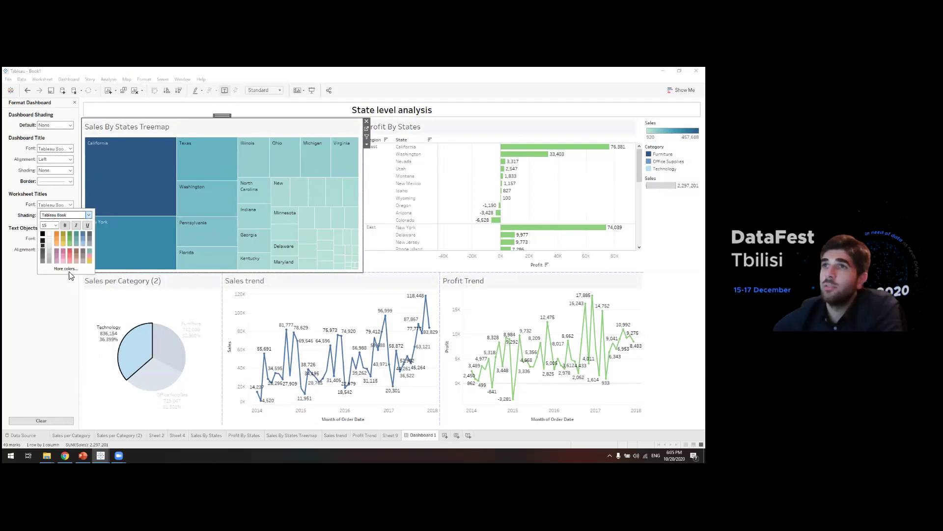
{"action": "left_click", "coordinate": [64, 225]}
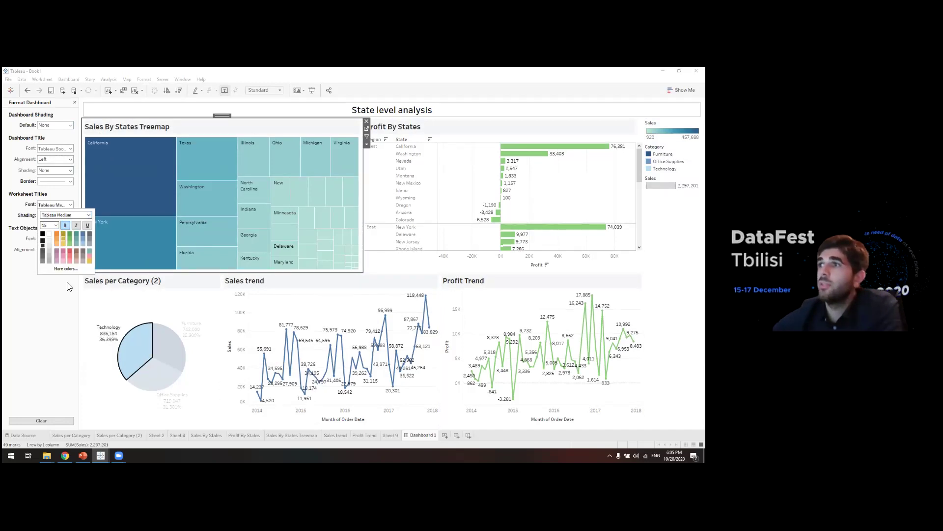
{"action": "left_click", "coordinate": [64, 225]}
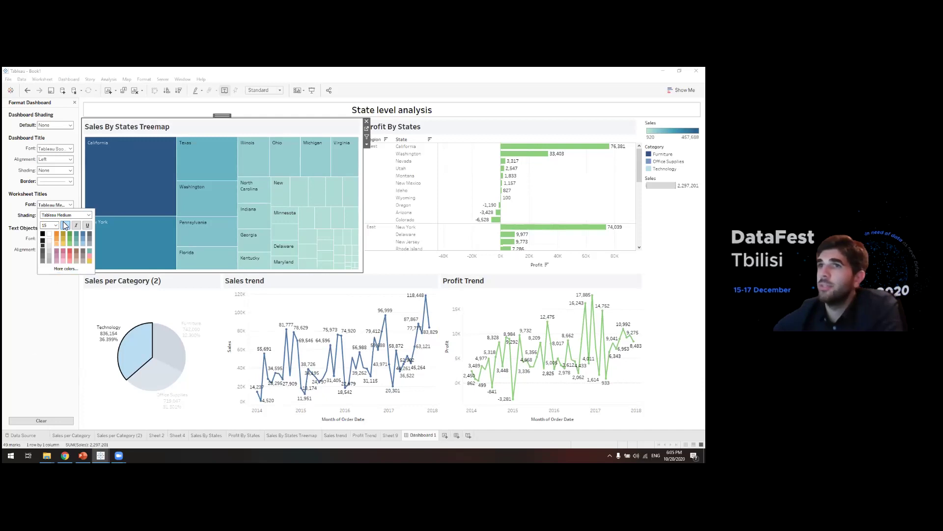
{"action": "left_click", "coordinate": [64, 275]}
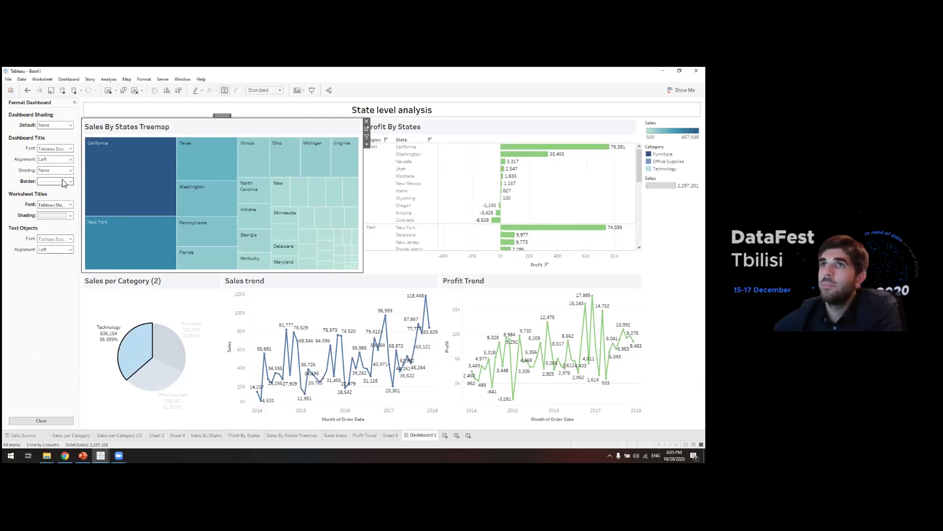
Close and reopen the dashboard formatting settings, and clear the Technology selection in the category pie chart.
{"action": "left_click", "coordinate": [74, 103]}
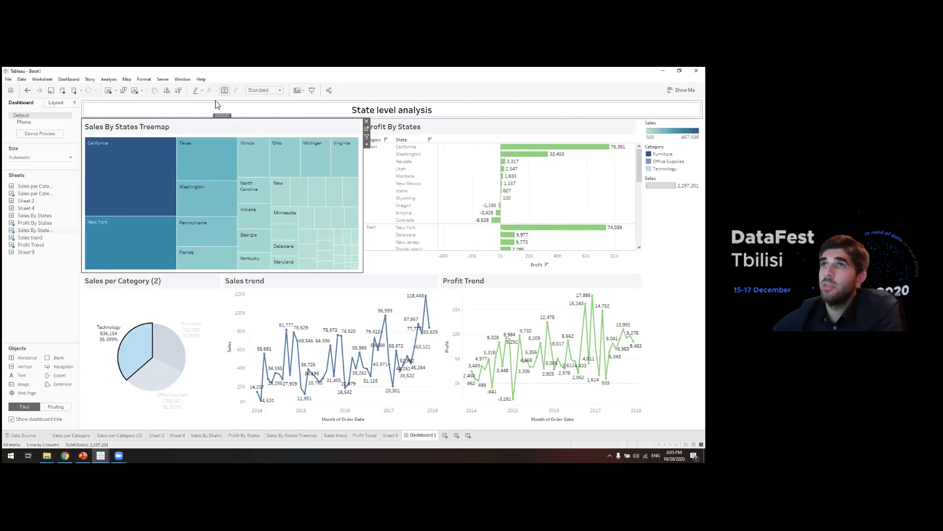
{"action": "left_click", "coordinate": [146, 80]}
{"action": "left_click", "coordinate": [155, 145]}
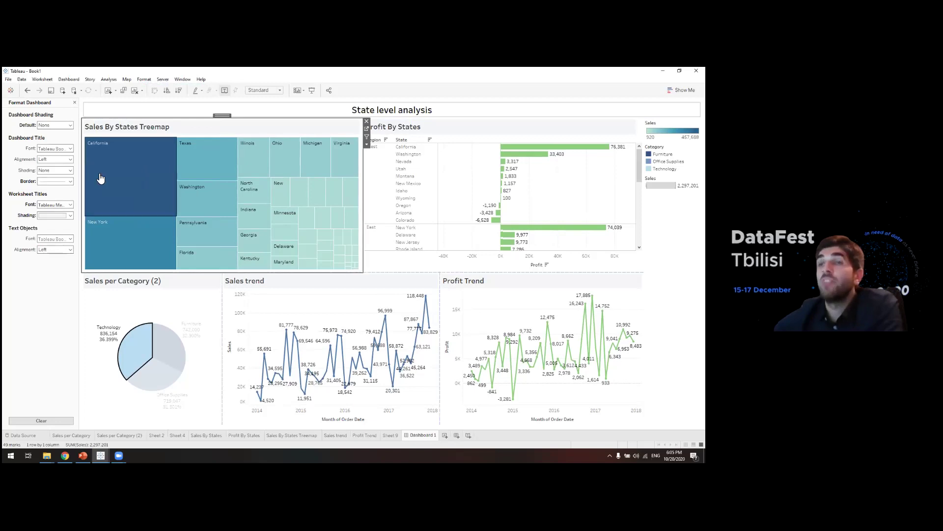
{"action": "mouse_move", "coordinate": [126, 363]}
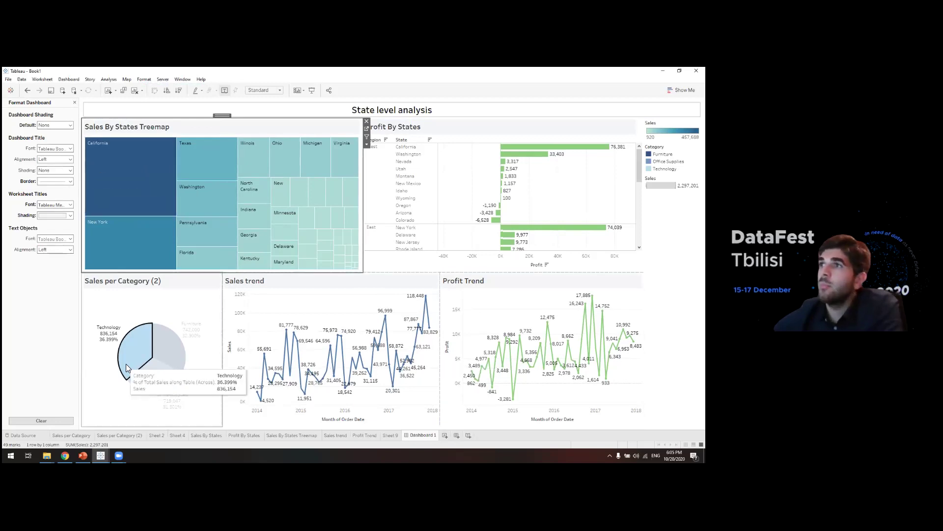
{"action": "left_click", "coordinate": [289, 129]}
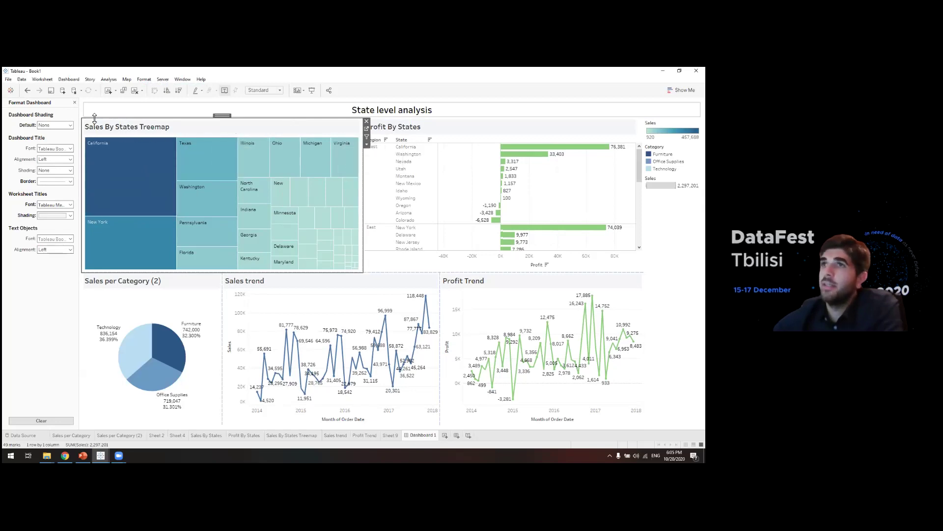
{"action": "mouse_move", "coordinate": [276, 144]}
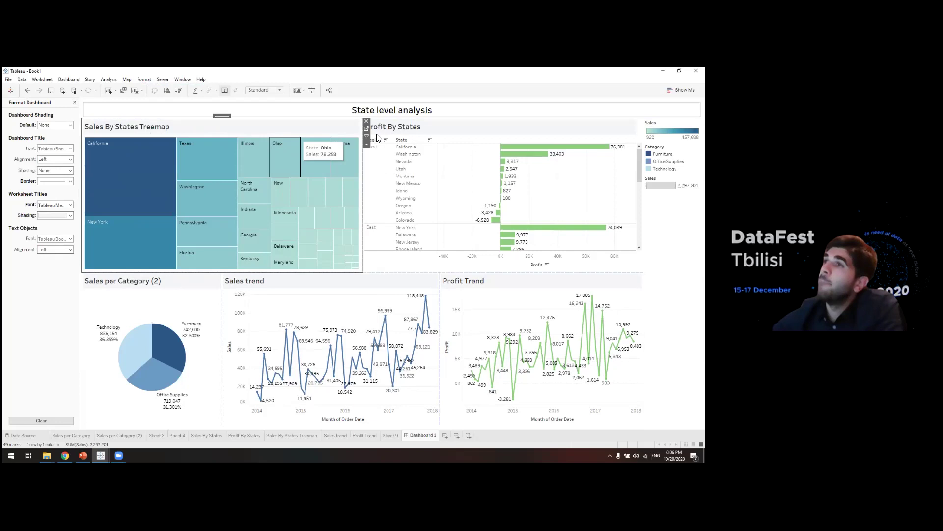
{"action": "left_click", "coordinate": [424, 142]}
{"action": "left_click", "coordinate": [373, 282]}
{"action": "left_click", "coordinate": [470, 290]}
{"action": "left_click", "coordinate": [159, 281]}
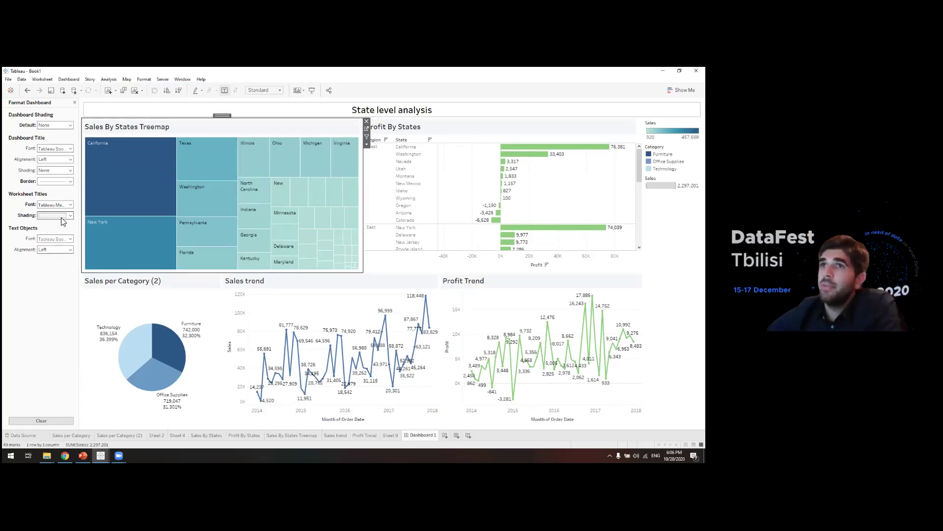
{"action": "left_click", "coordinate": [62, 187]}
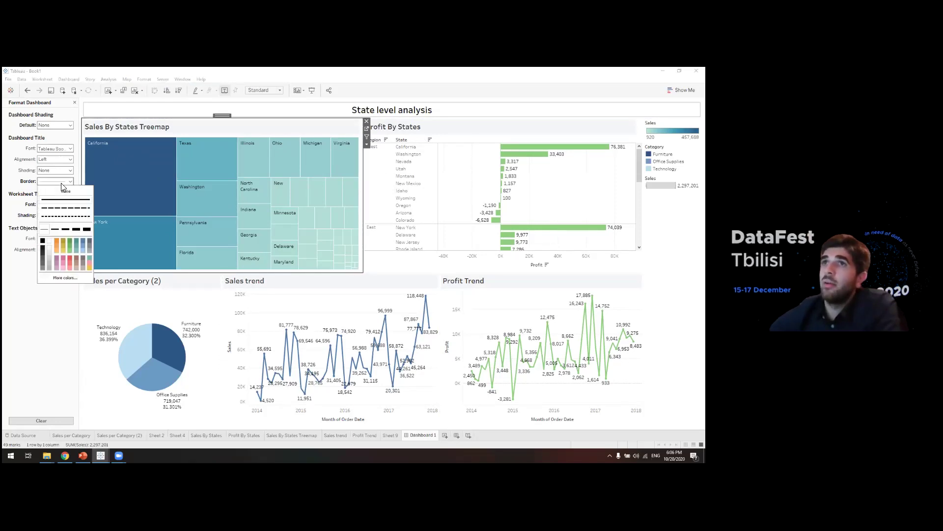
{"action": "left_click", "coordinate": [63, 187]}
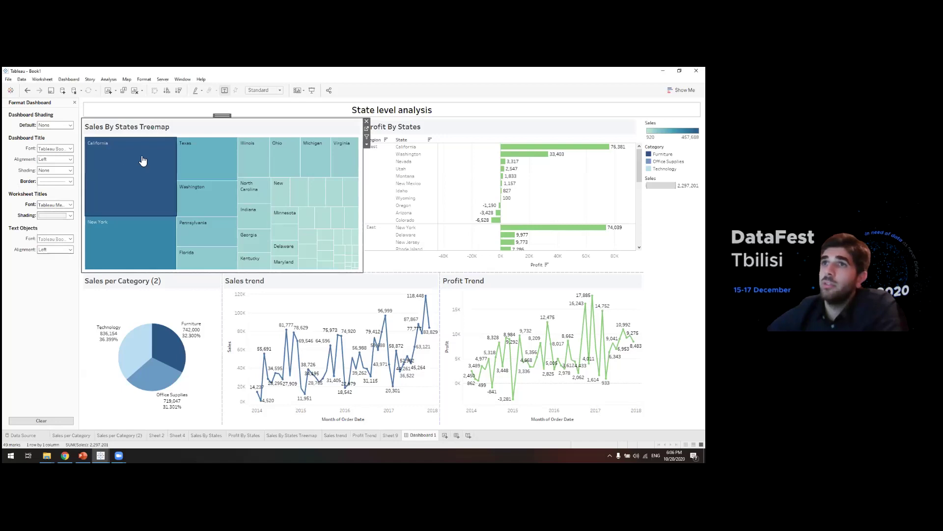
Close the dashboard formatting settings and clear the California selection in the sales treemap.
{"action": "left_click", "coordinate": [124, 141]}
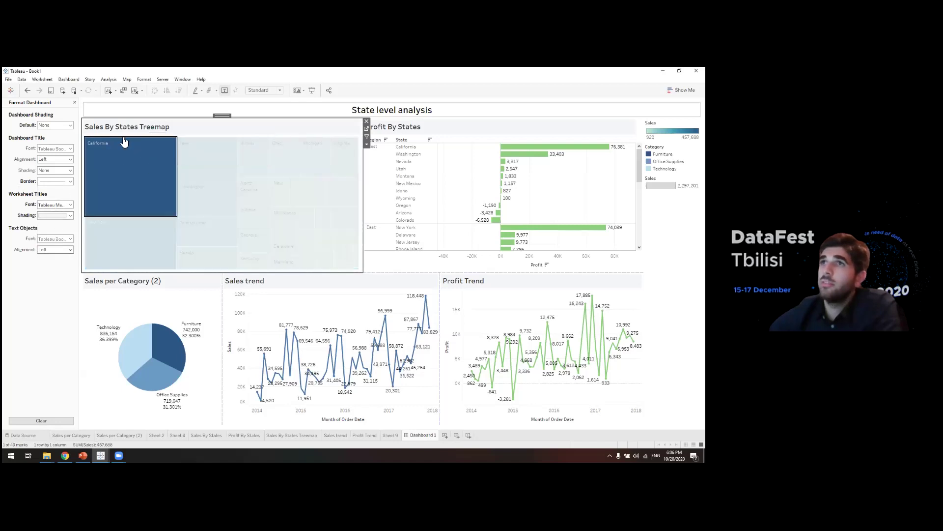
{"action": "left_click", "coordinate": [75, 102]}
{"action": "left_click", "coordinate": [87, 232]}
{"action": "left_click", "coordinate": [182, 130]}
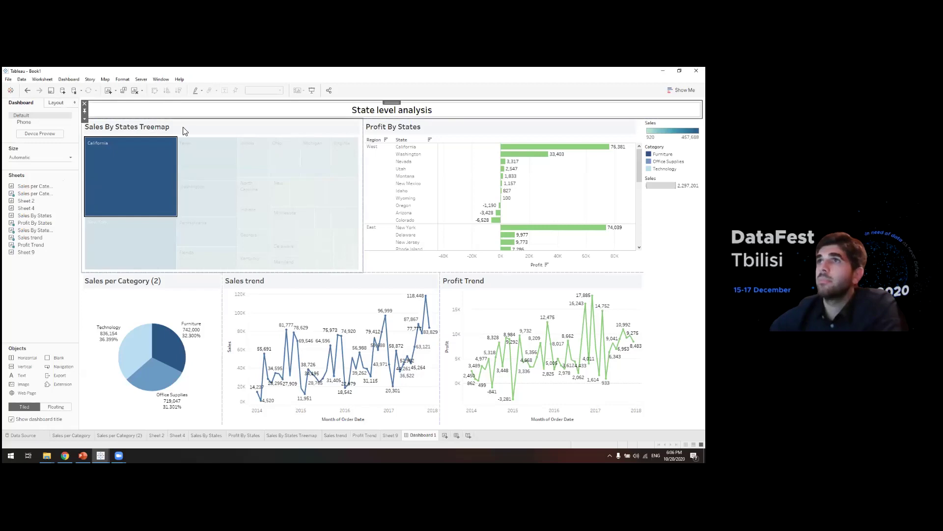
{"action": "left_click", "coordinate": [344, 155]}
{"action": "left_click", "coordinate": [344, 155]}
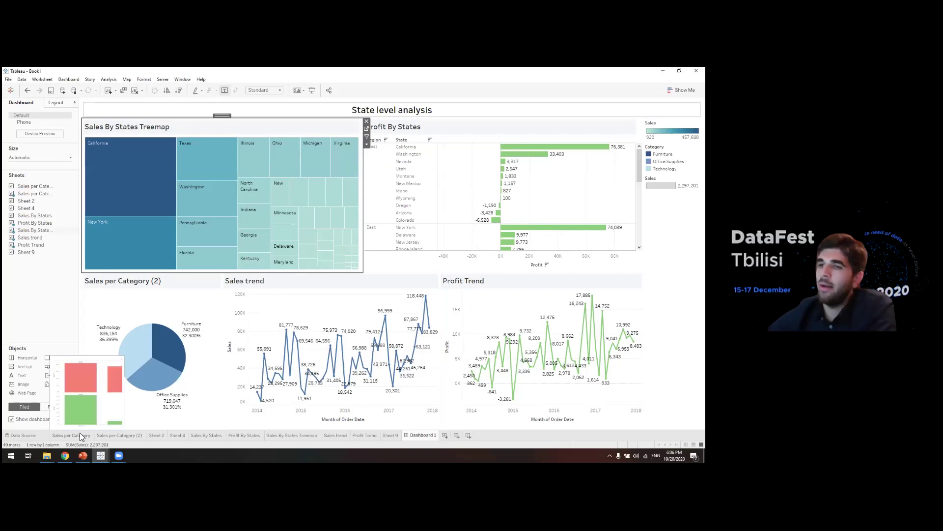
Open the Sheet 9 worksheet.
{"action": "left_click", "coordinate": [390, 436]}
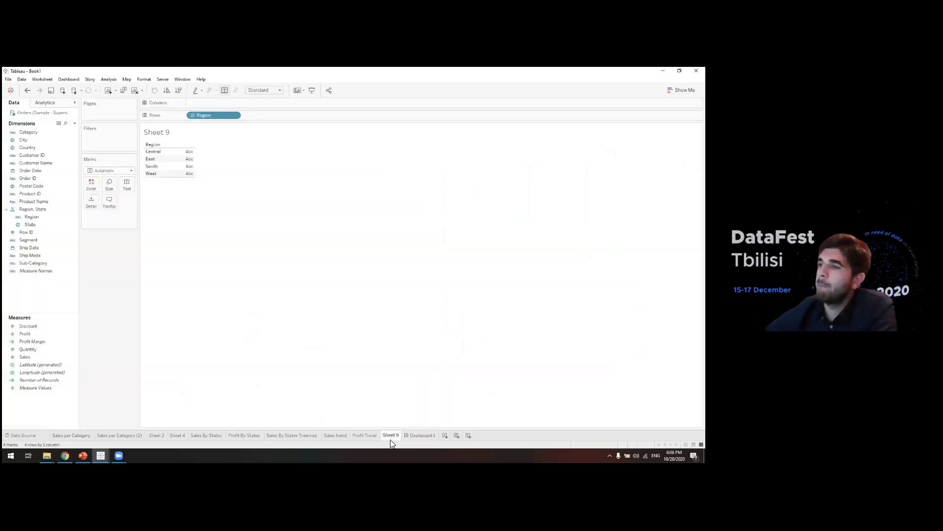
{"action": "left_click", "coordinate": [375, 437]}
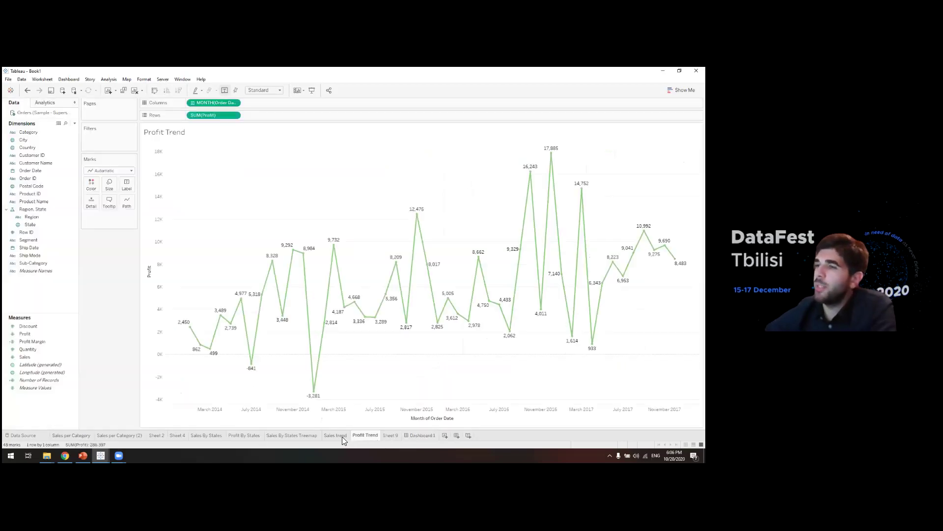
{"action": "left_click", "coordinate": [342, 436]}
{"action": "left_click", "coordinate": [385, 436]}
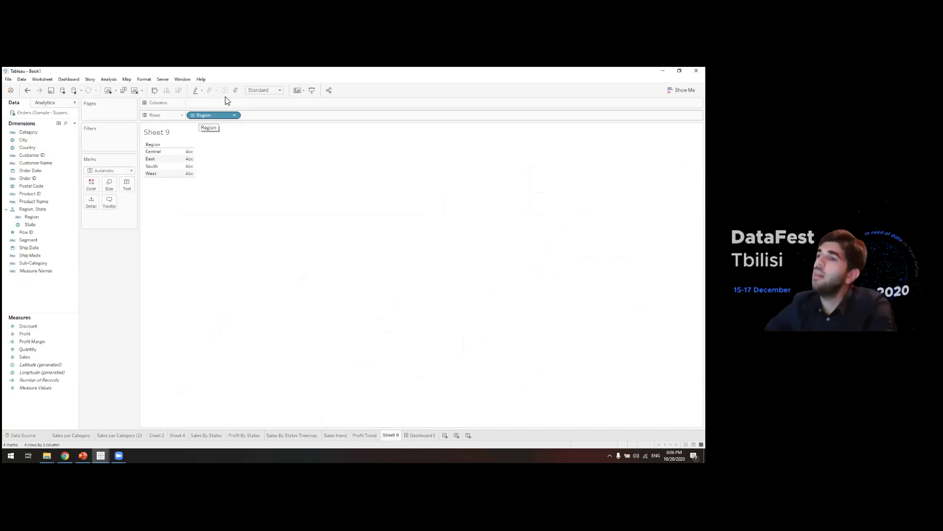
Create a new worksheet and list the Customer ID values in its rows.
{"action": "key", "text": "ctrl+m"}
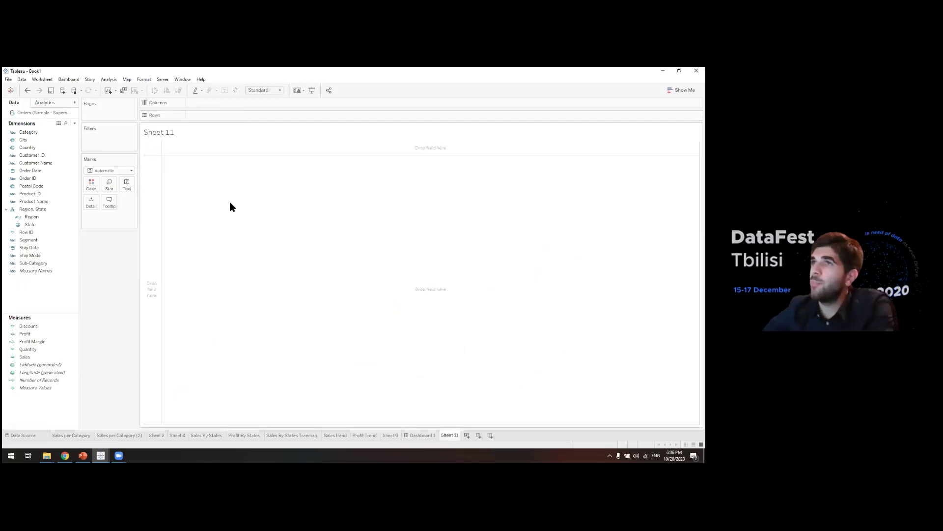
{"action": "left_click", "coordinate": [57, 233]}
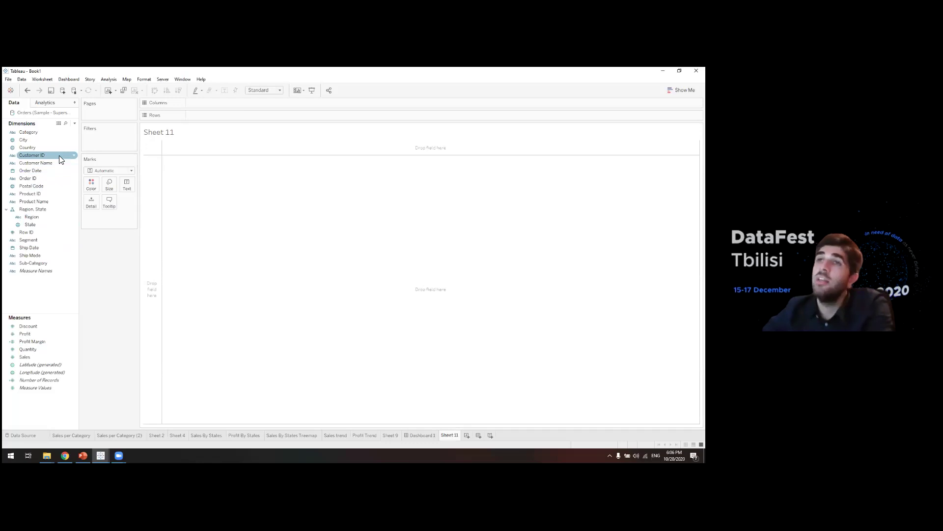
{"action": "left_click_drag", "start_coordinate": [48, 158], "coordinate": [234, 117]}
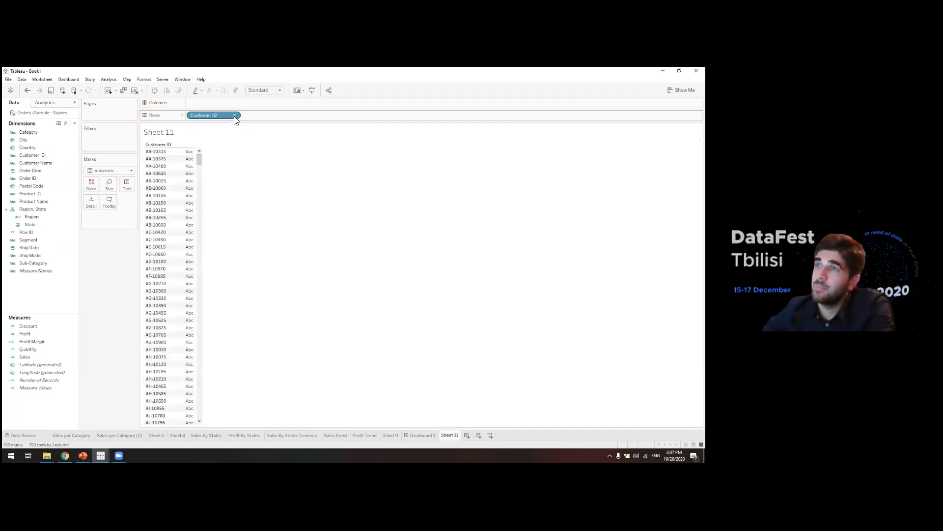
{"action": "left_click_drag", "start_coordinate": [199, 161], "coordinate": [196, 122]}
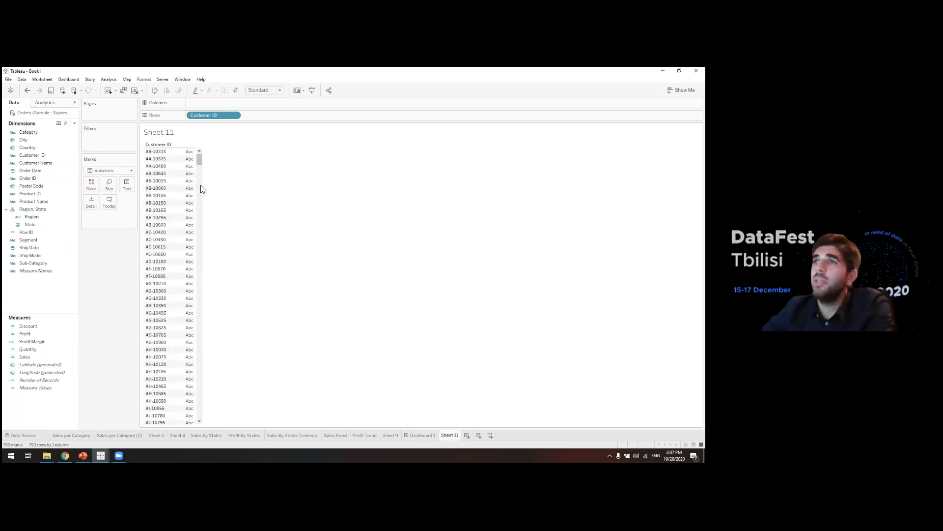
Add Number of Records for each Customer ID and display the data as a text table.
{"action": "left_click", "coordinate": [38, 341]}
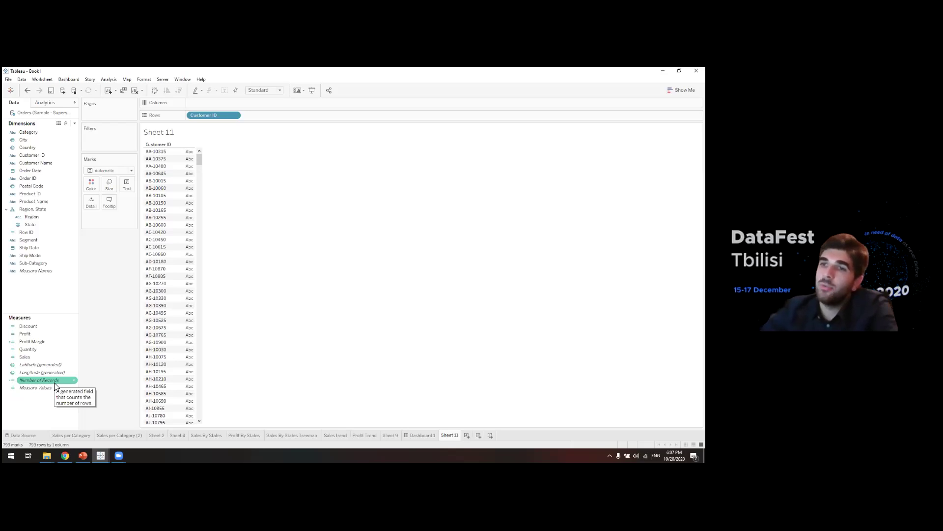
{"action": "left_click_drag", "start_coordinate": [54, 382], "coordinate": [278, 115]}
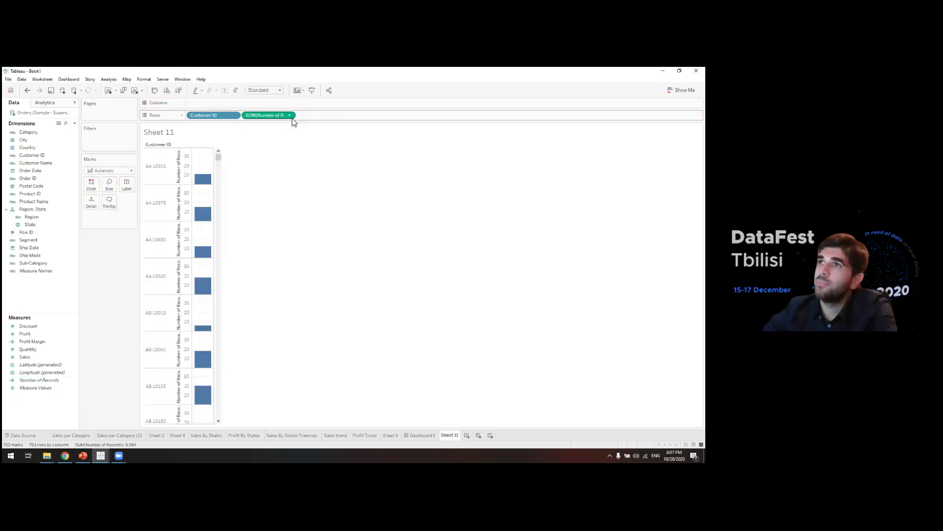
{"action": "left_click", "coordinate": [682, 90]}
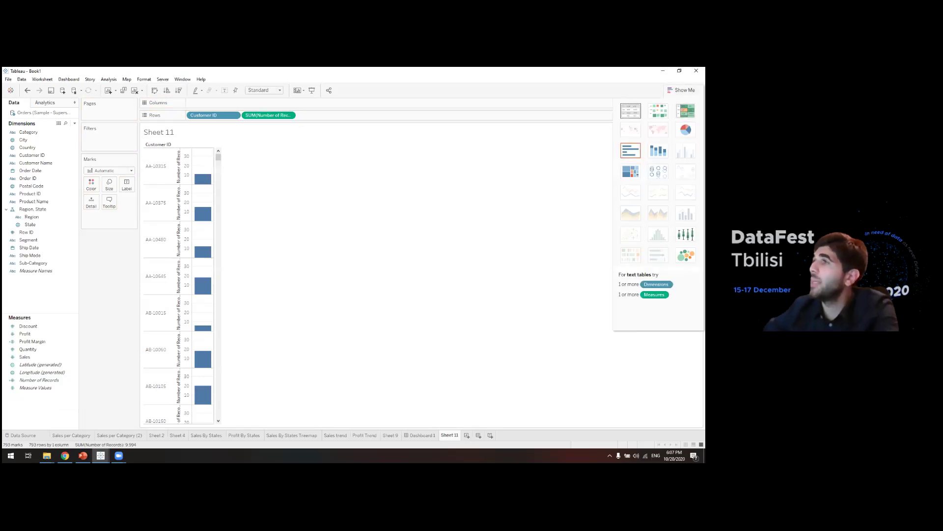
{"action": "left_click", "coordinate": [631, 110]}
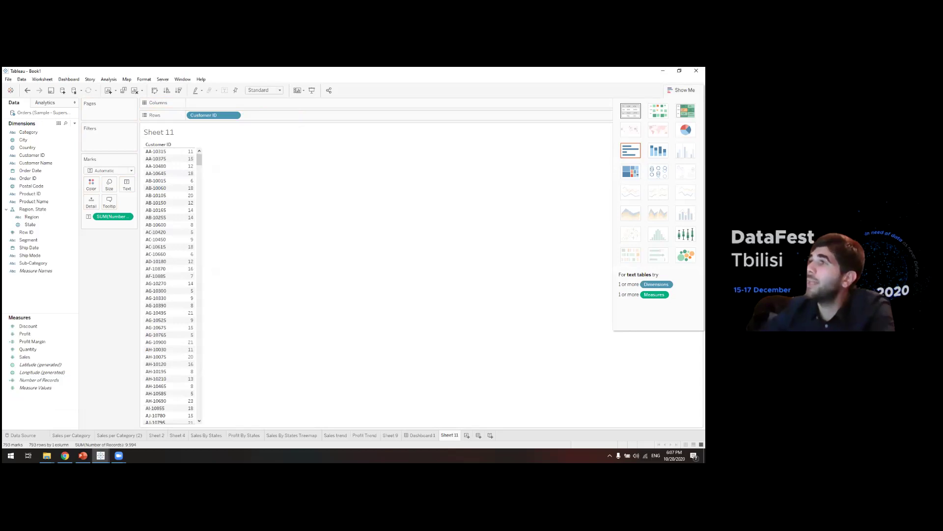
Sort the Customer IDs in descending order by Number of Records and look over the customers with the most records.
{"action": "left_click", "coordinate": [178, 90]}
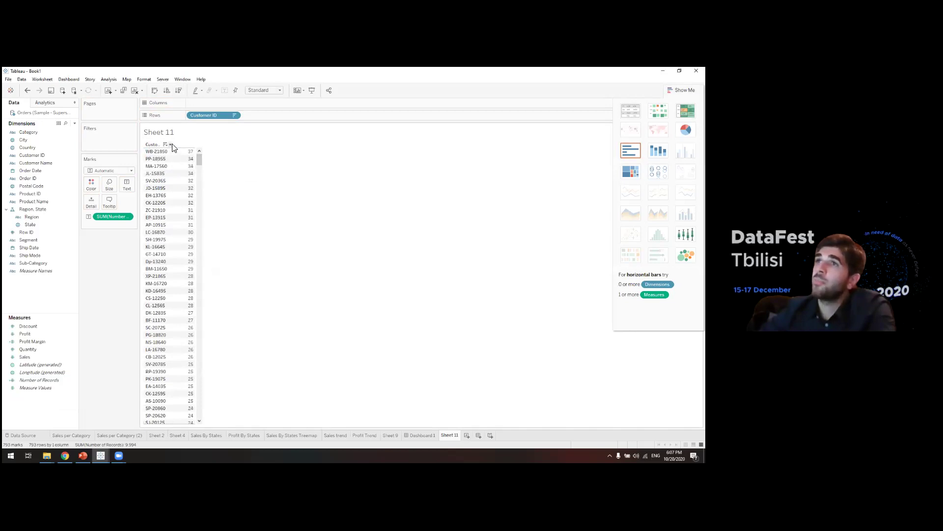
{"action": "mouse_move", "coordinate": [201, 164]}
{"action": "left_mouse_down"}
{"action": "mouse_move", "coordinate": [196, 424]}
{"action": "mouse_move", "coordinate": [212, 165]}
{"action": "left_mouse_up"}
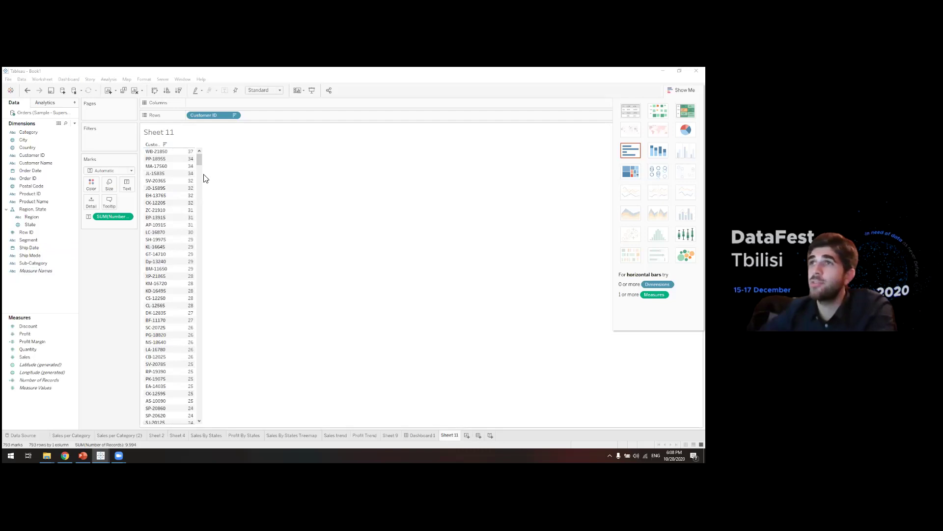
{"action": "mouse_move", "coordinate": [200, 158]}
{"action": "left_mouse_down"}
{"action": "mouse_move", "coordinate": [202, 190]}
{"action": "mouse_move", "coordinate": [212, 154]}
{"action": "mouse_move", "coordinate": [200, 185]}
{"action": "mouse_move", "coordinate": [204, 154]}
{"action": "left_mouse_up"}
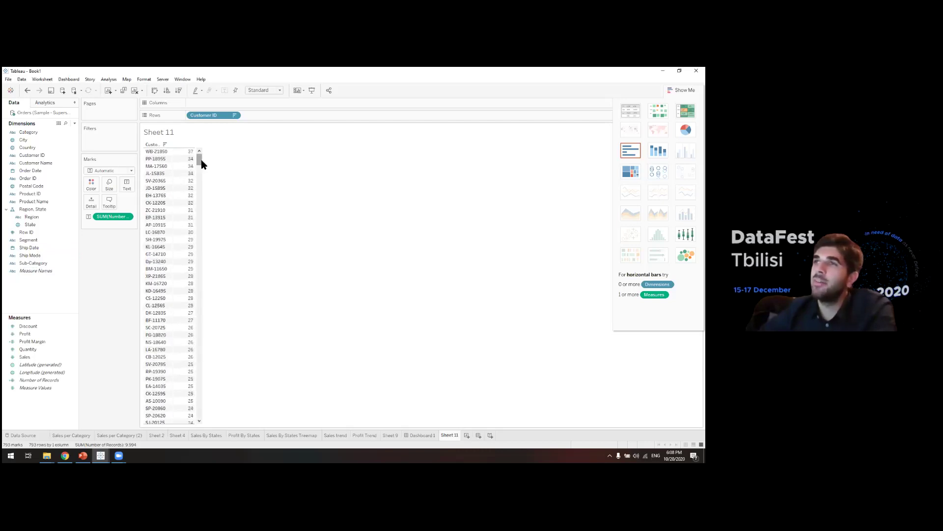
{"action": "scroll", "coordinate": [200, 162], "scroll_direction": "down", "scroll_amount": 3}
{"action": "scroll", "coordinate": [201, 162], "scroll_direction": "up", "scroll_amount": 3}
{"action": "mouse_move", "coordinate": [189, 240]}
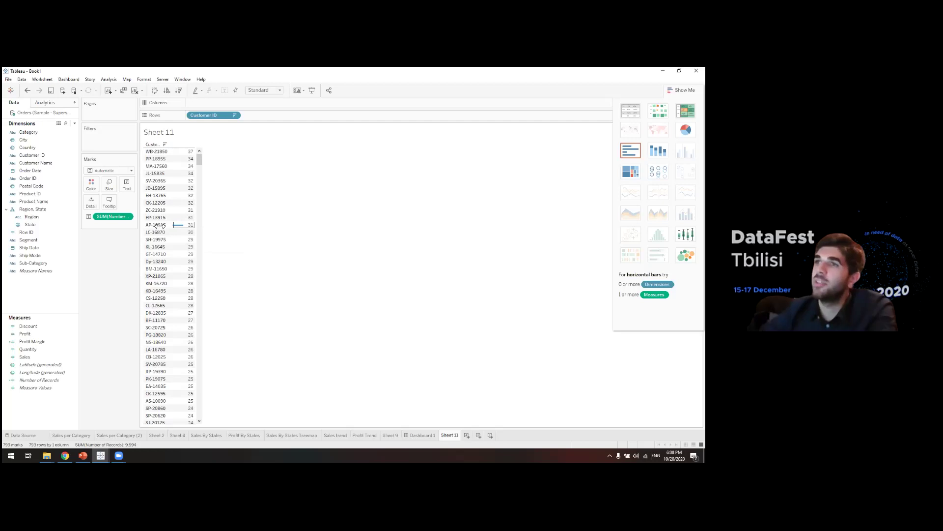
{"action": "mouse_move", "coordinate": [177, 223]}
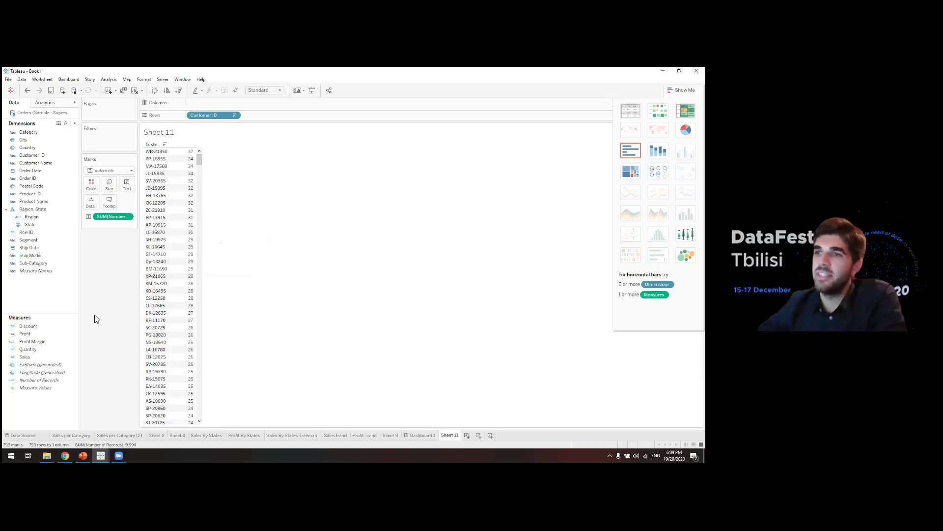
Create a calculated field from the Profit measure, name it "Sales by Customer" and clear its prefilled formula.
{"action": "left_click", "coordinate": [59, 325]}
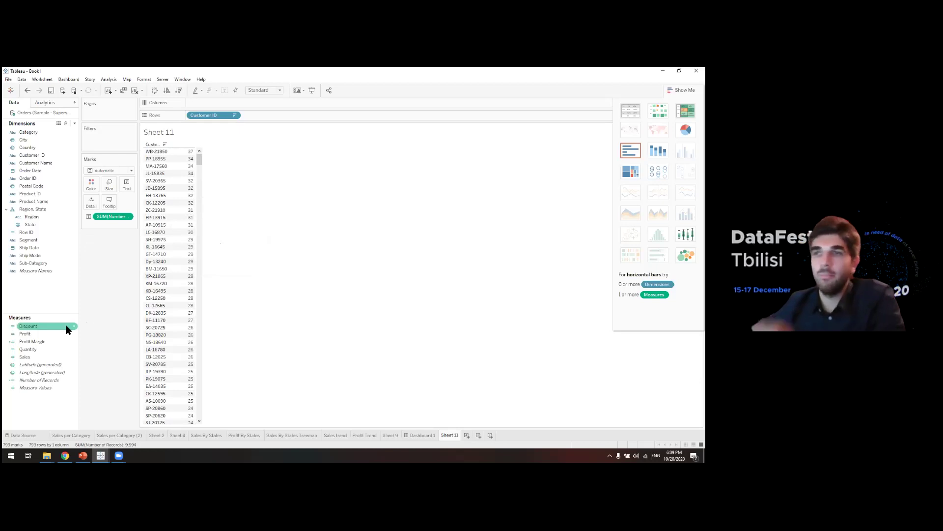
{"action": "left_click", "coordinate": [69, 334]}
{"action": "right_click", "coordinate": [75, 335]}
{"action": "mouse_move", "coordinate": [96, 241]}
{"action": "left_click", "coordinate": [183, 245]}
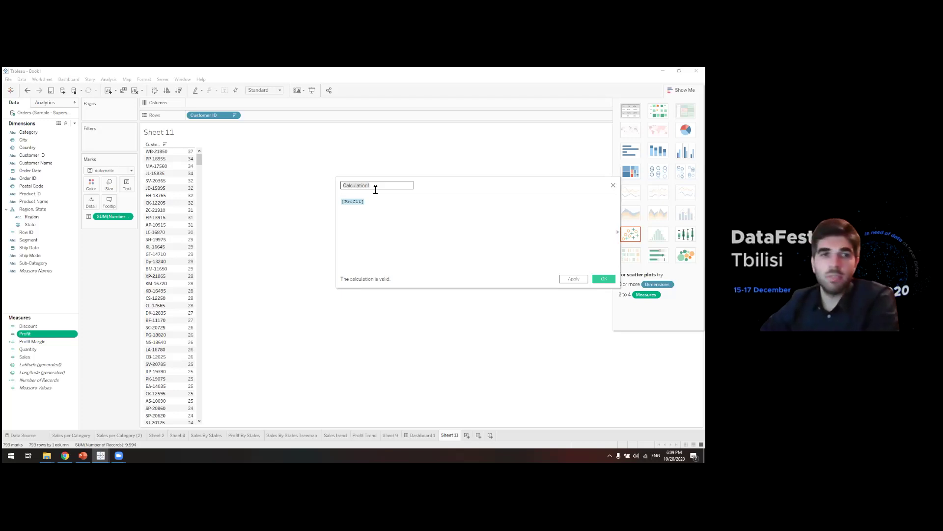
{"action": "type", "text": "Slae"}
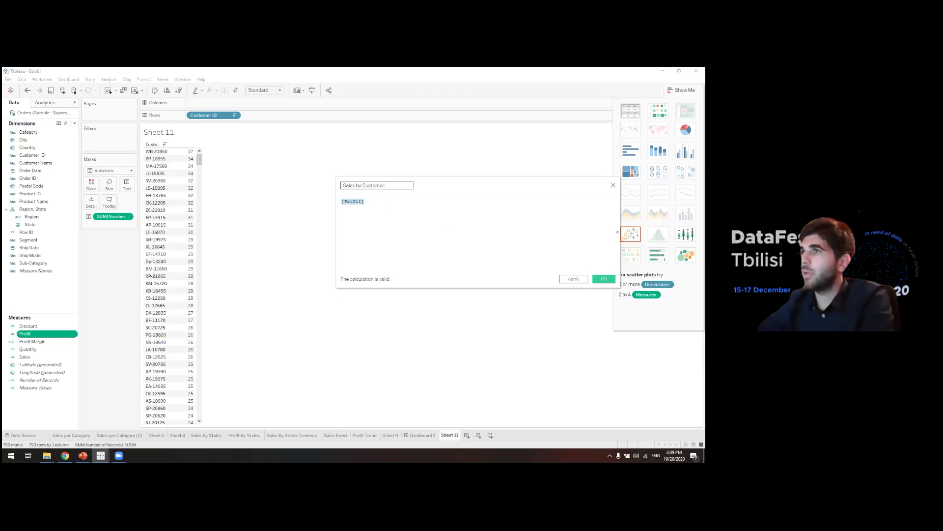
{"action": "key", "text": "BackSpace"}
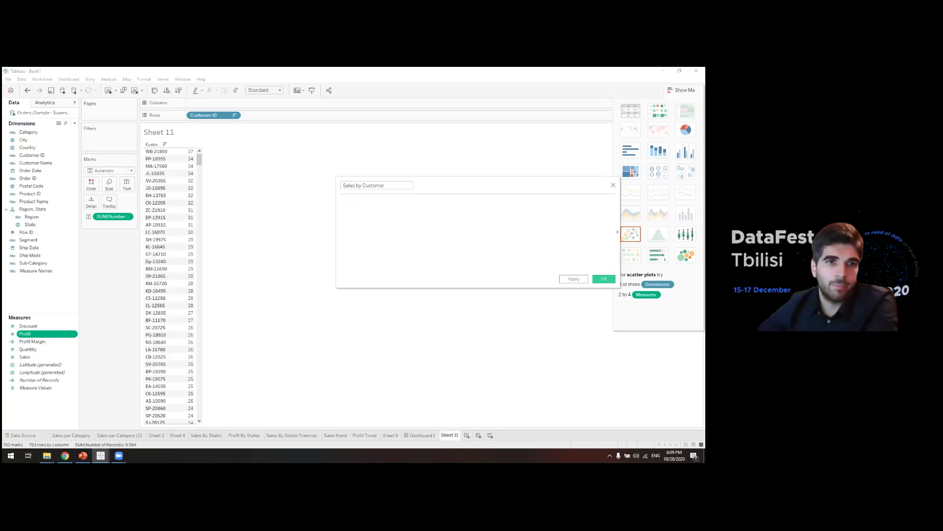
Move the reference Sales by Customer calculation aside and begin the new field's formula with { FIXED [Customer ID].
{"action": "type", "text": "{ FIXED [Customer ID]: SUM([Sales])}"}
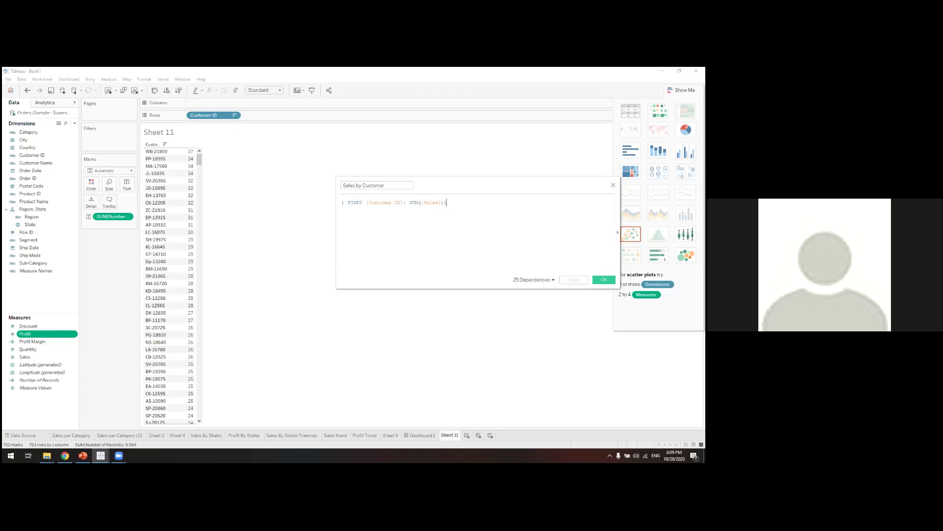
{"action": "left_click_drag", "start_coordinate": [419, 187], "coordinate": [102, 160]}
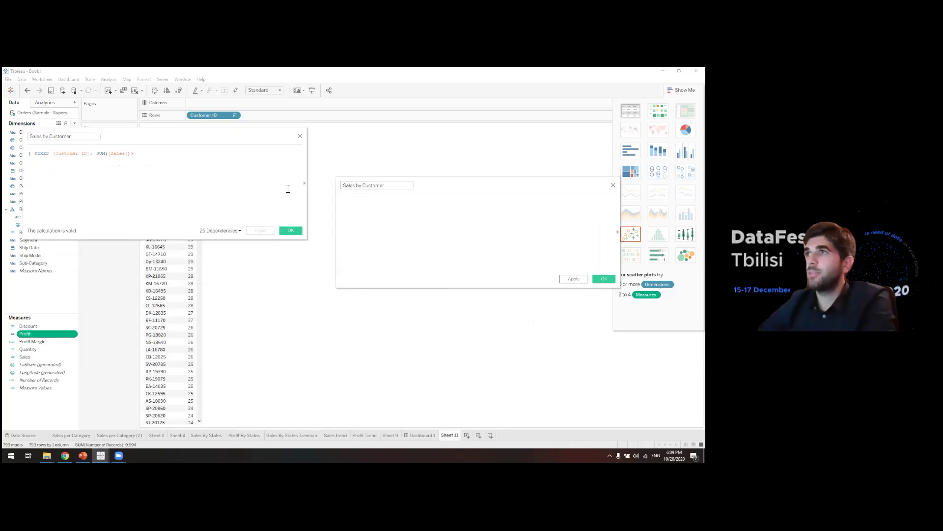
{"action": "left_click", "coordinate": [385, 213]}
{"action": "type", "text": "{ F"}
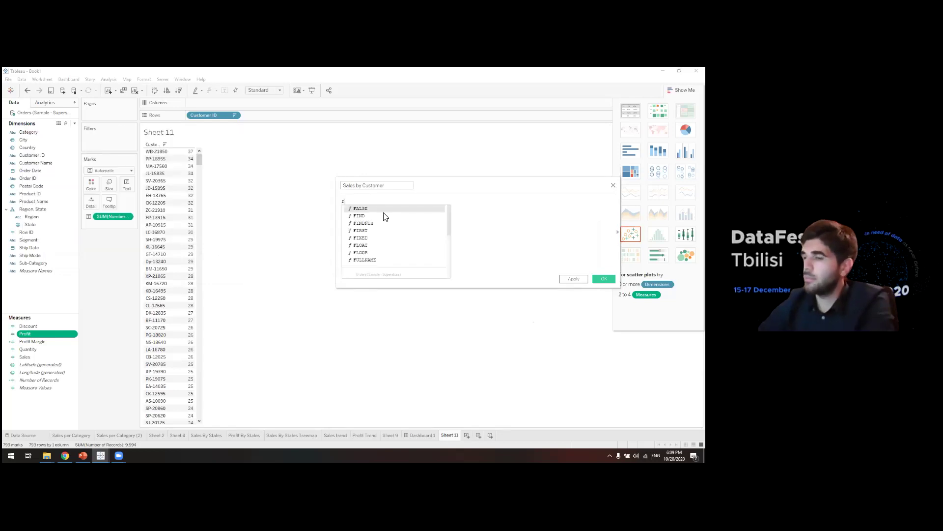
{"action": "type", "text": "IX"}
{"action": "key", "text": "Return"}
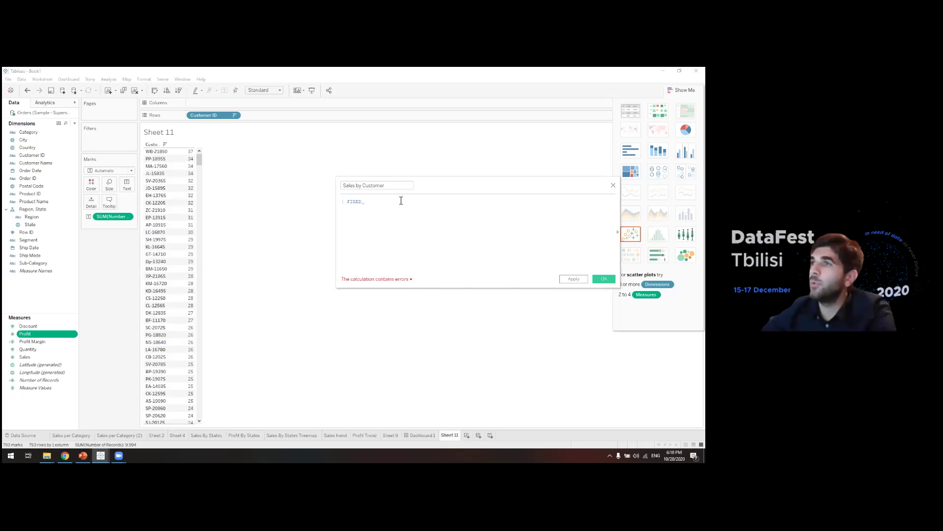
{"action": "type", "text": "[Customer ID]"}
{"action": "key", "text": "Return"}
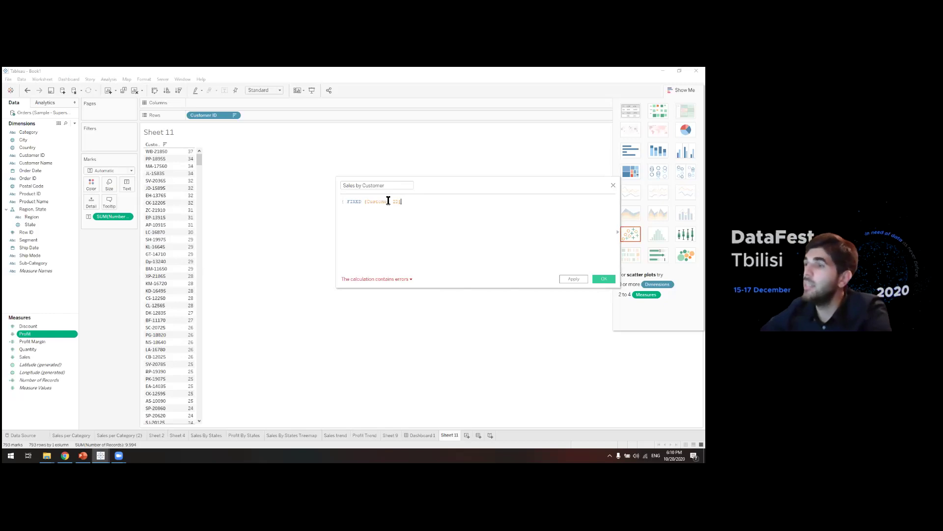
Complete the Sales by Customer formula with :SUM([Quantity])} and save the calculated field.
{"action": "type", "text": ":SU"}
{"action": "key", "text": "Return"}
{"action": "type", "text": "sa)"}
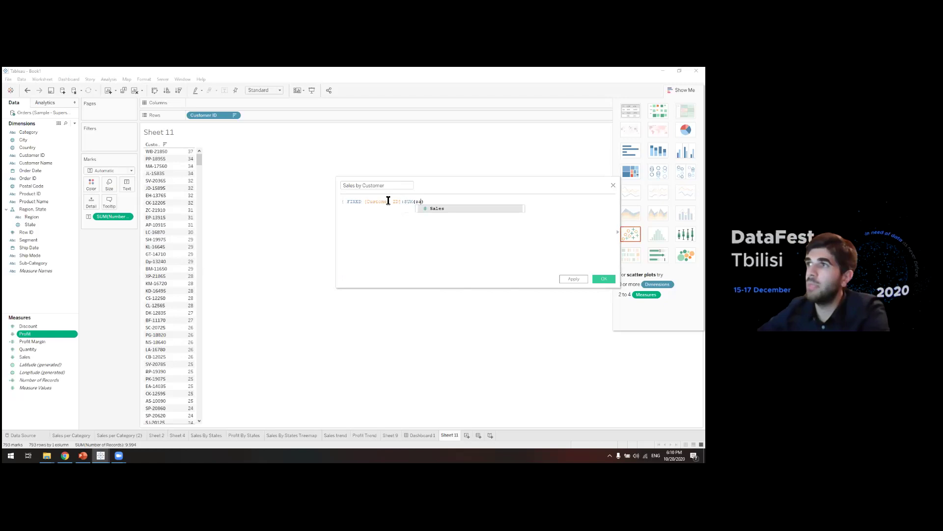
{"action": "key", "text": "BackSpace"}
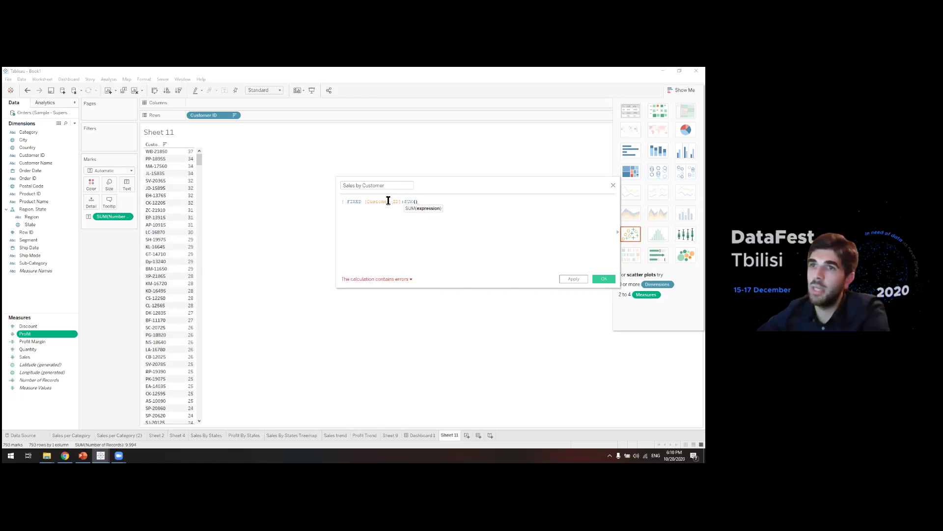
{"action": "type", "text": "quan"}
{"action": "key", "text": "Return"}
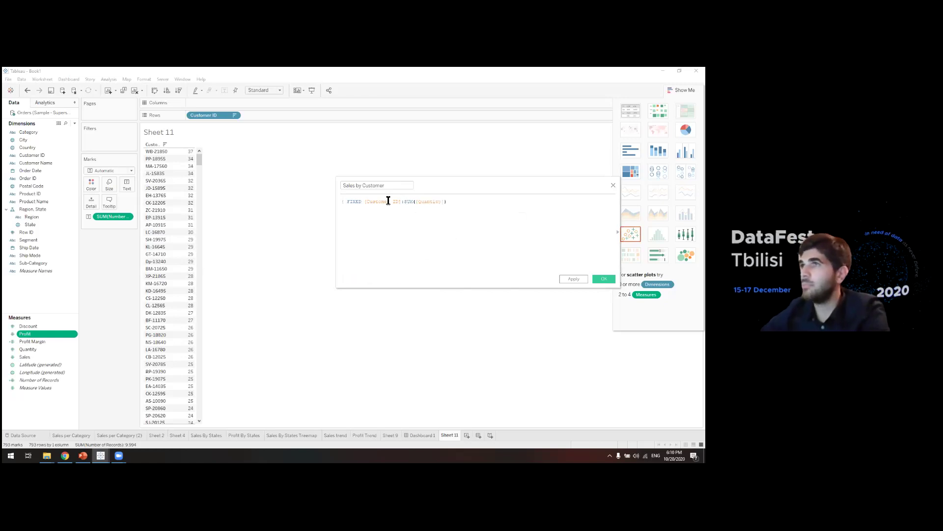
{"action": "type", "text": ","}
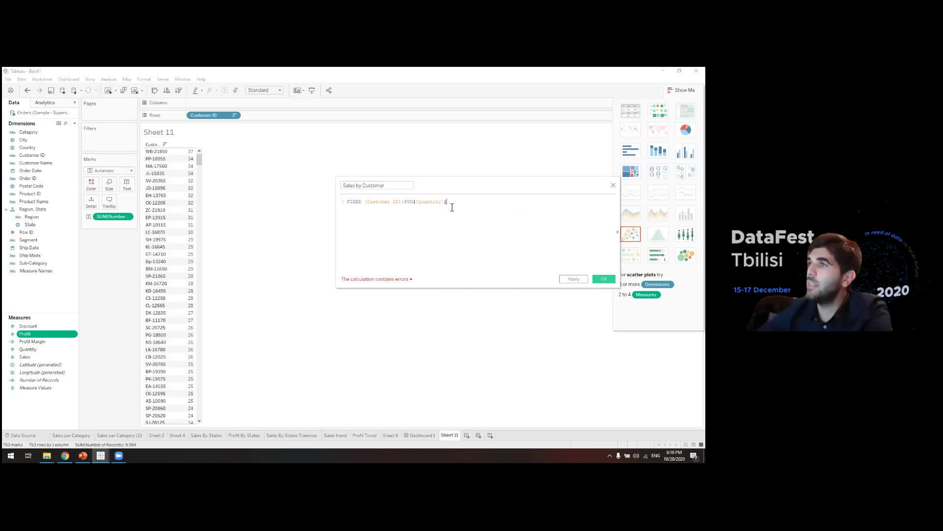
{"action": "type", "text": "}"}
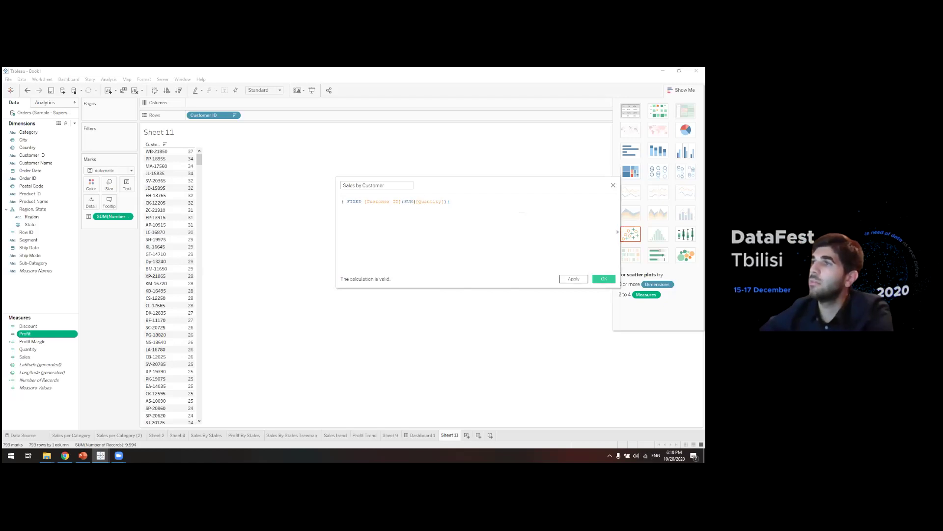
{"action": "left_click", "coordinate": [604, 279]}
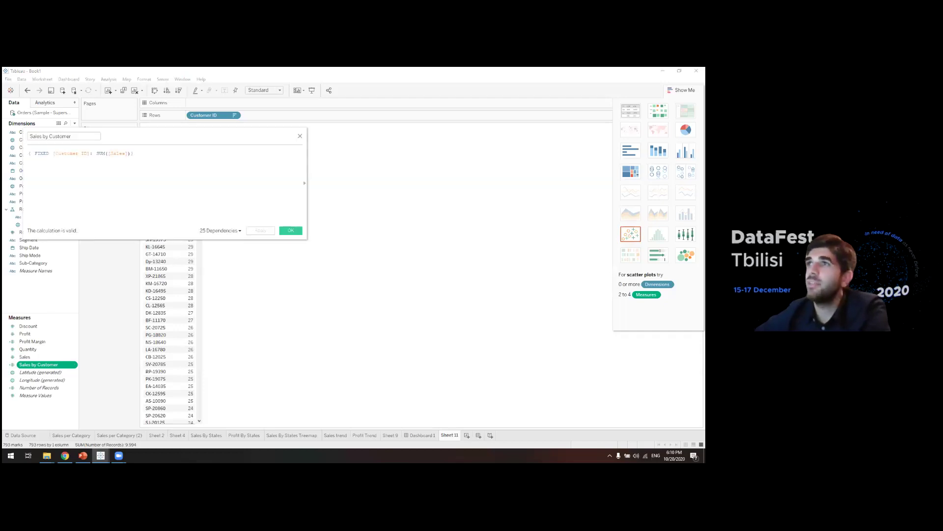
Close the reference calculation and replace Quantity with Sales in the Sales by Customer formula, saving the field.
{"action": "left_click", "coordinate": [300, 136]}
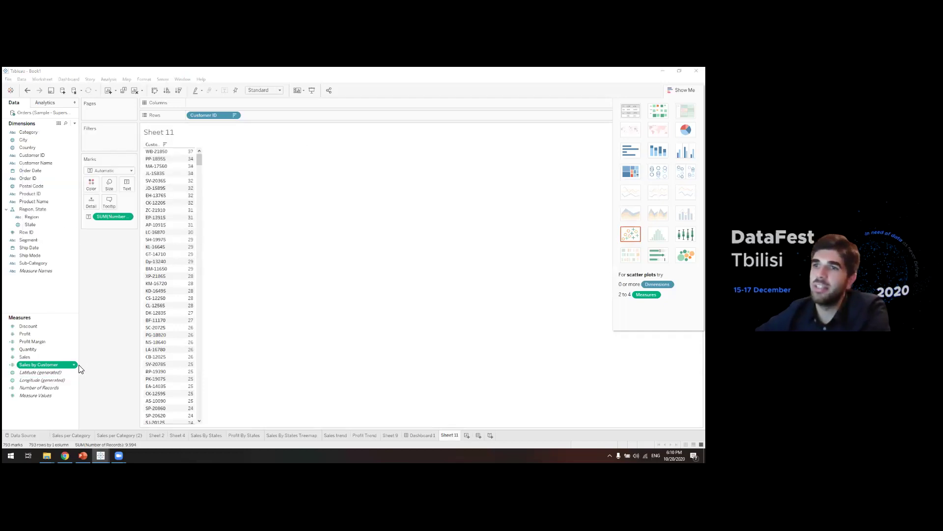
{"action": "left_click", "coordinate": [74, 365]}
{"action": "left_click", "coordinate": [93, 332]}
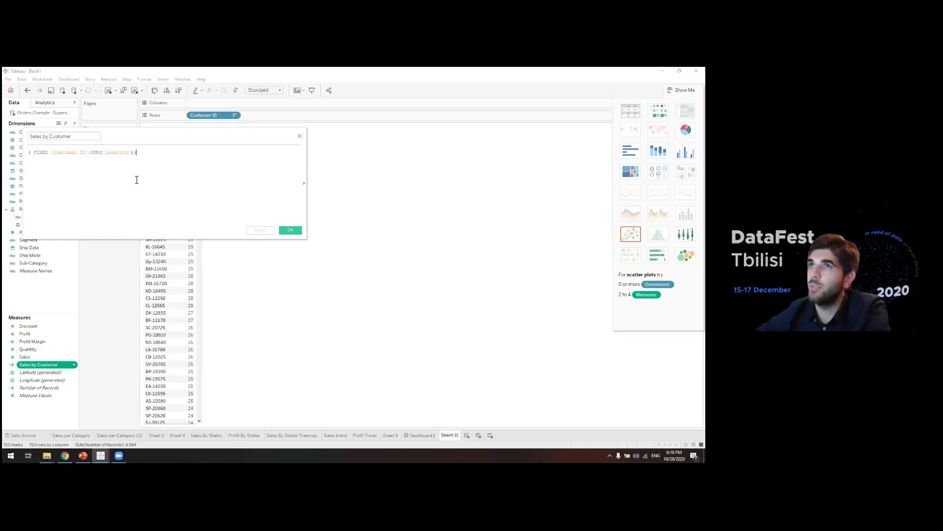
{"action": "double_click", "coordinate": [118, 153]}
{"action": "type", "text": "Sale"}
{"action": "key", "text": "Return"}
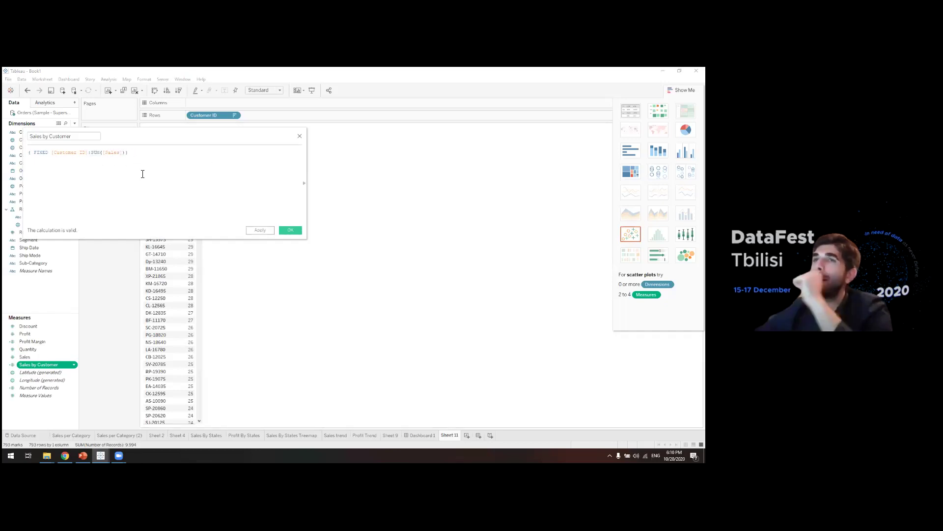
{"action": "left_click", "coordinate": [291, 231]}
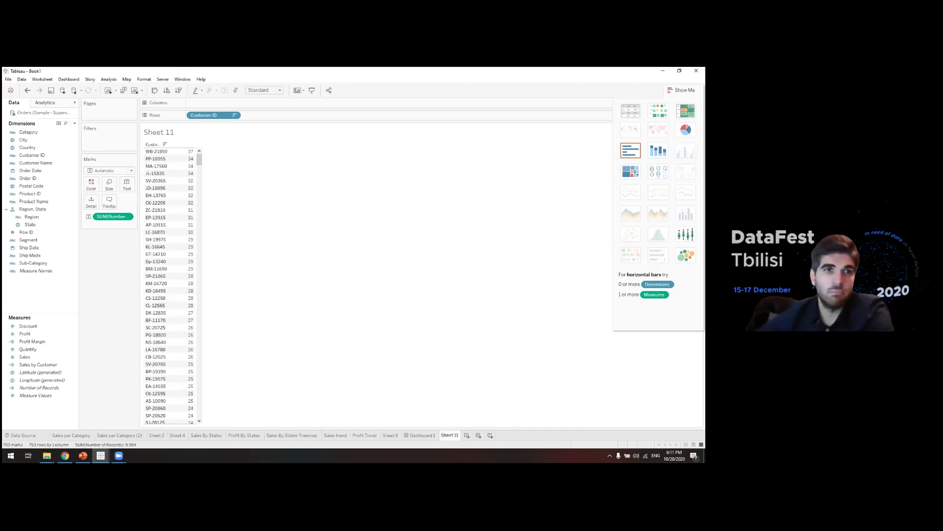
Review the formula of the reference Activity calculation, moving its editor aside, and close it.
{"action": "key", "text": "alt+Tab"}
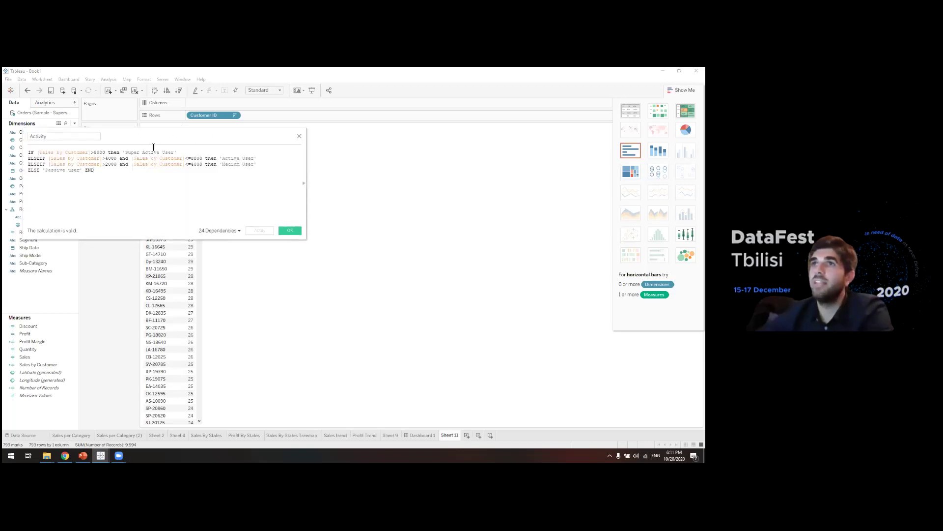
{"action": "left_click_drag", "start_coordinate": [124, 139], "coordinate": [149, 164]}
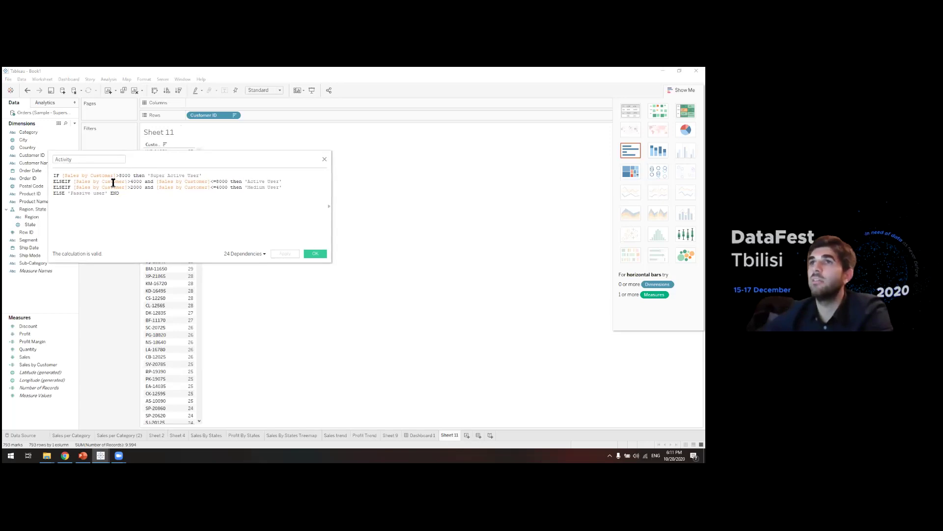
{"action": "key", "text": "Return"}
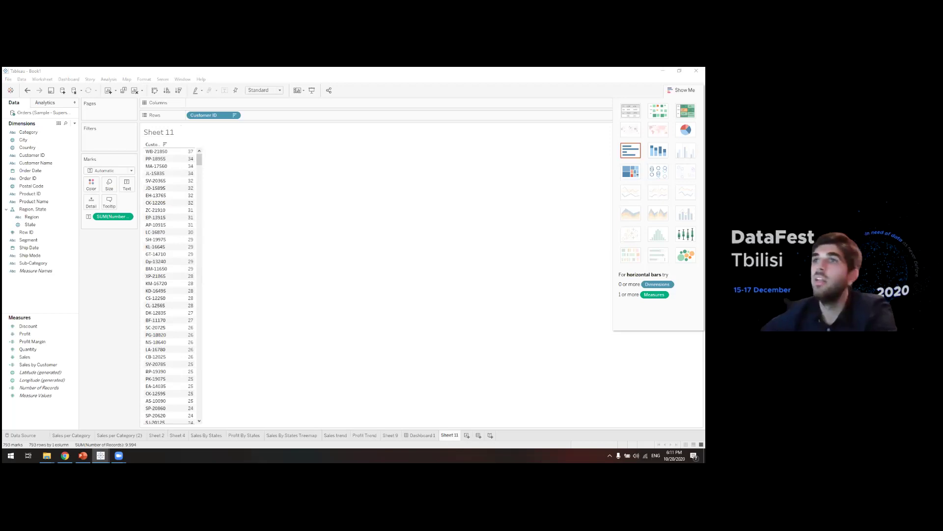
Create a calculated field from the Discount measure, move its editor aside and clear the default name.
{"action": "left_click", "coordinate": [63, 342]}
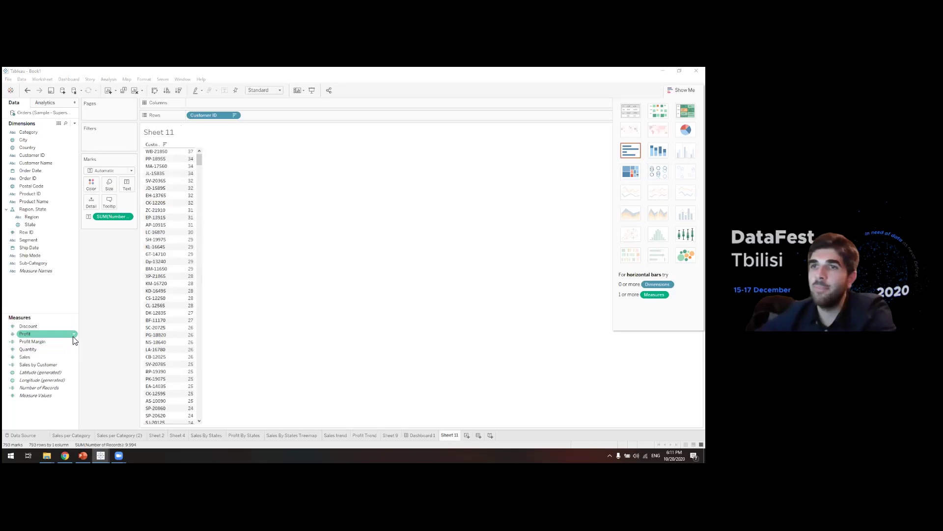
{"action": "left_click", "coordinate": [73, 327]}
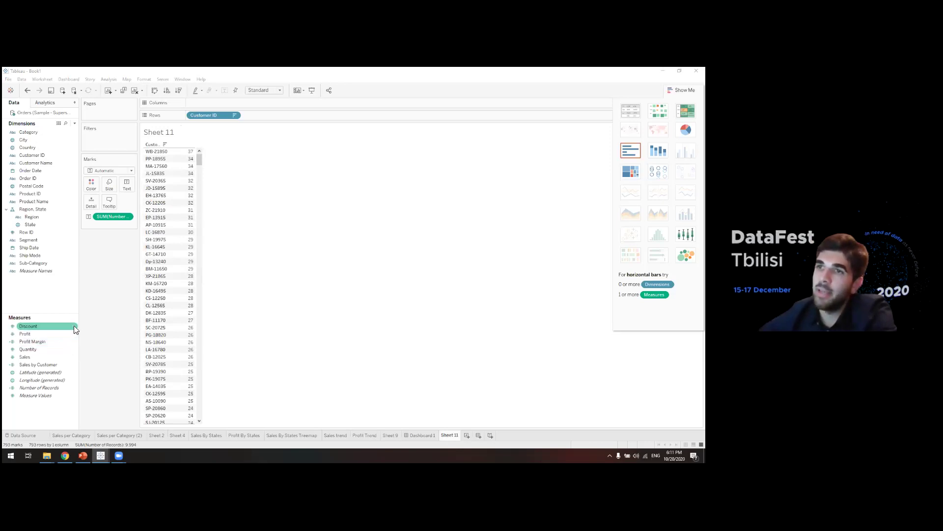
{"action": "right_click", "coordinate": [73, 325]}
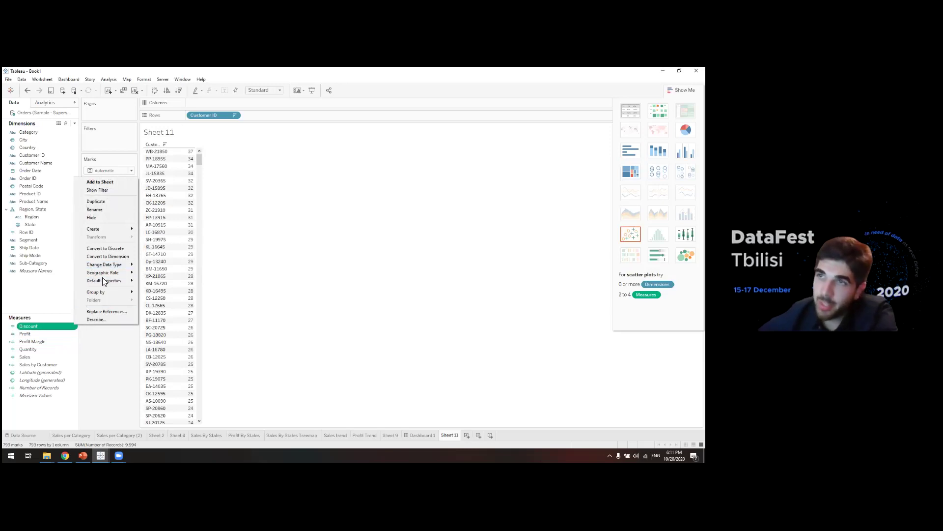
{"action": "mouse_move", "coordinate": [118, 229]}
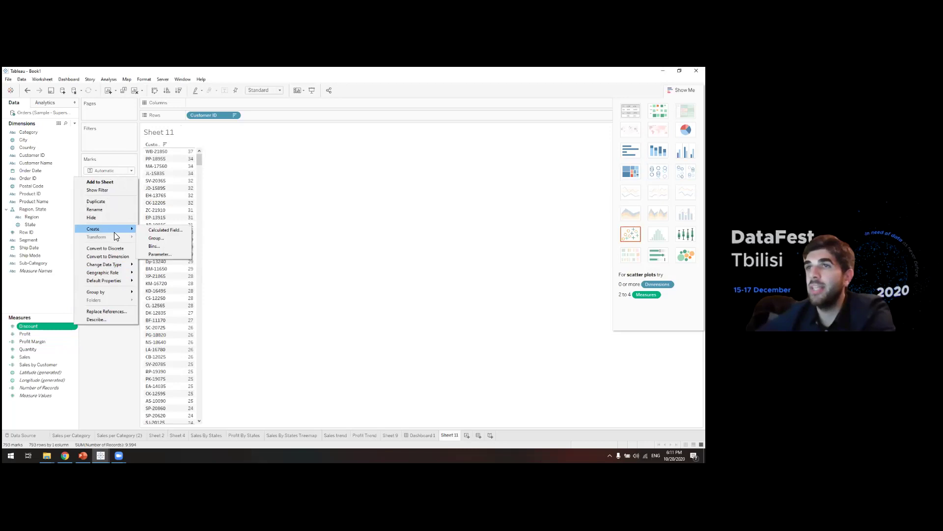
{"action": "left_click", "coordinate": [168, 231]}
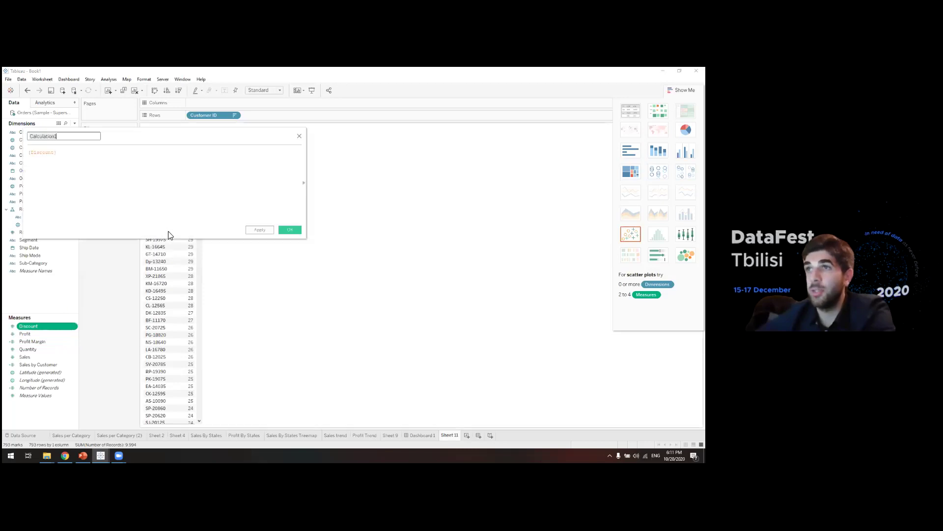
{"action": "left_click_drag", "start_coordinate": [141, 139], "coordinate": [193, 171]}
{"action": "left_click", "coordinate": [118, 167]}
{"action": "double_click", "coordinate": [117, 167]}
{"action": "key", "text": "BackSpace"}
Replace the prefilled Discount formula with the opening condition IF [Sales by Customer]>8000.
{"action": "double_click", "coordinate": [94, 183]}
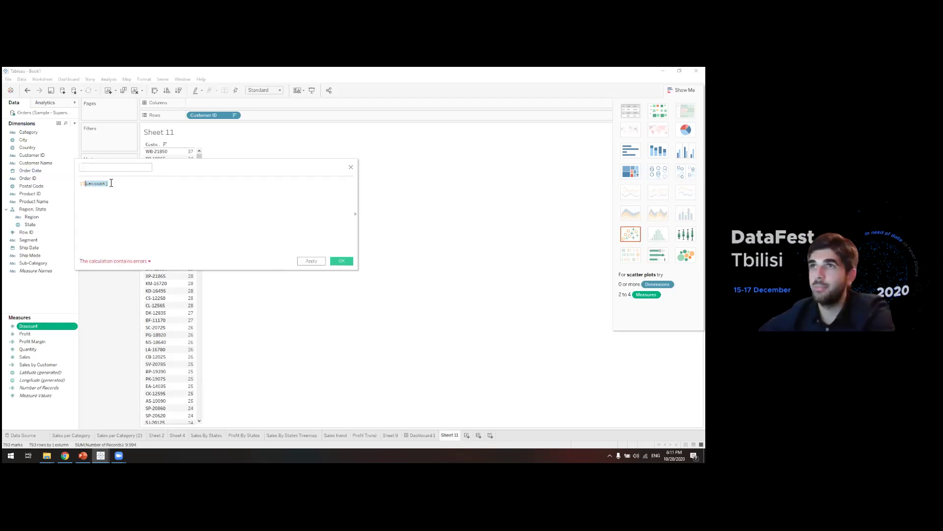
{"action": "type", "text": "IF"}
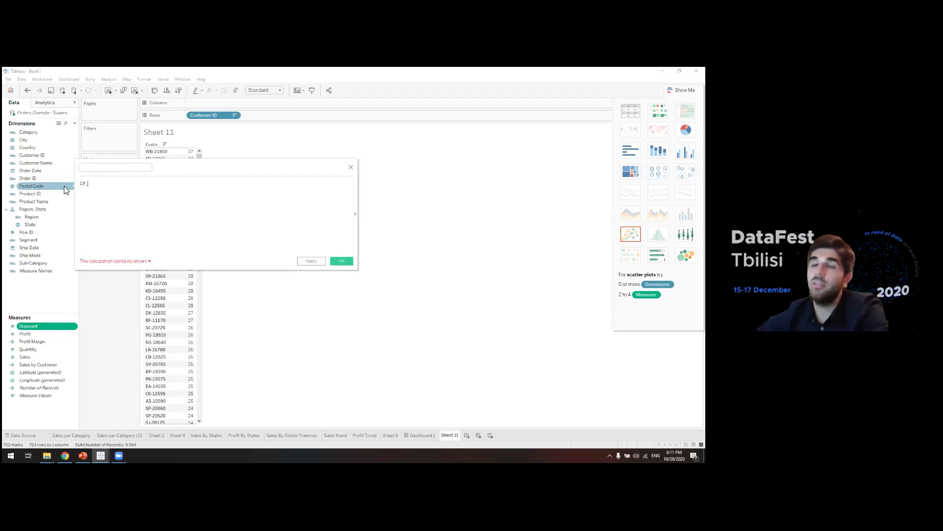
{"action": "type", "text": " sale"}
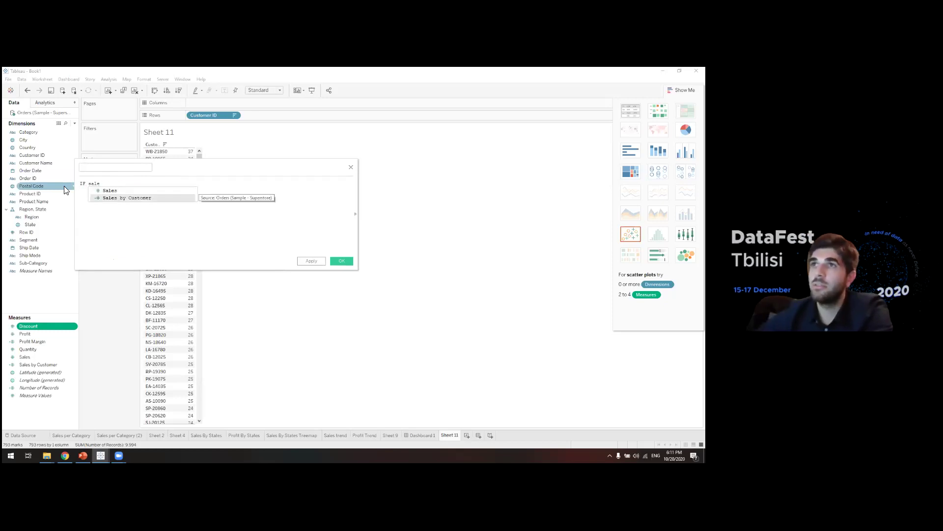
{"action": "key", "text": "Return"}
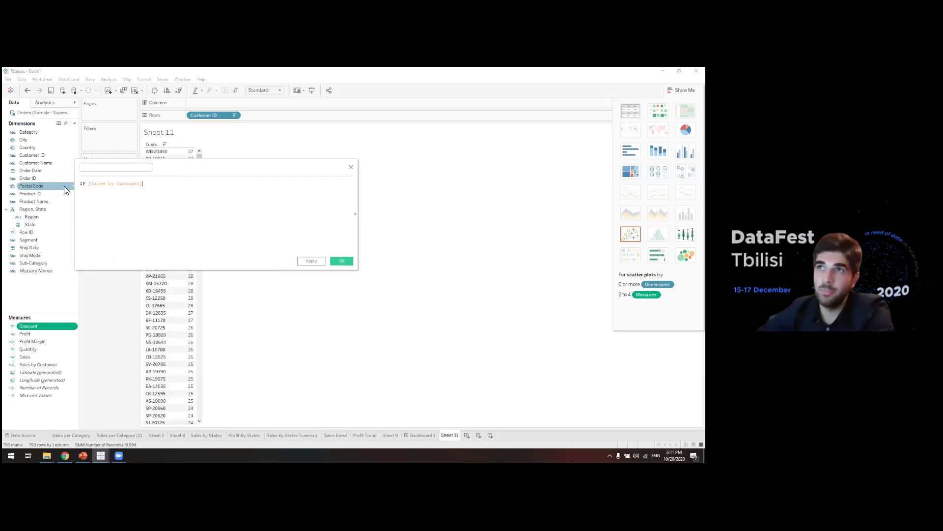
{"action": "type", "text": ">8000"}
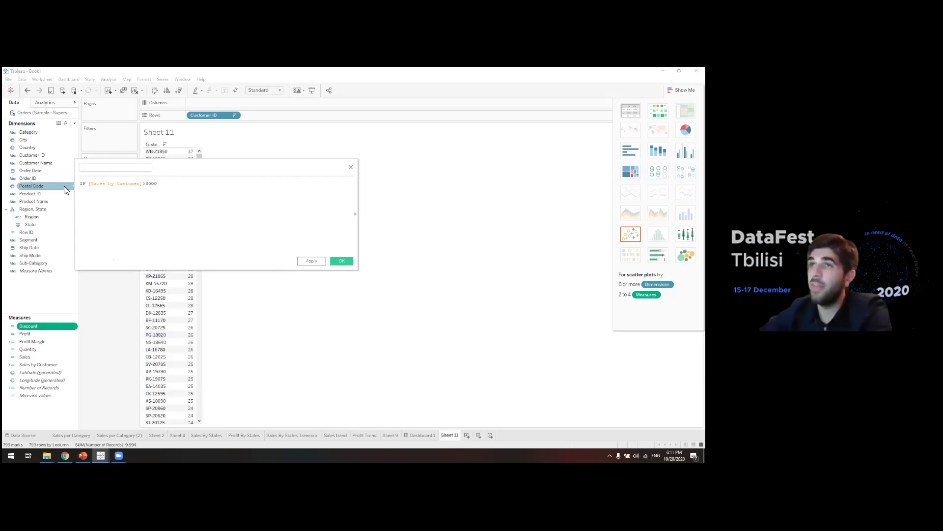
Complete the formula's first condition with THEN 'Super Active User'.
{"action": "type", "text": " then"}
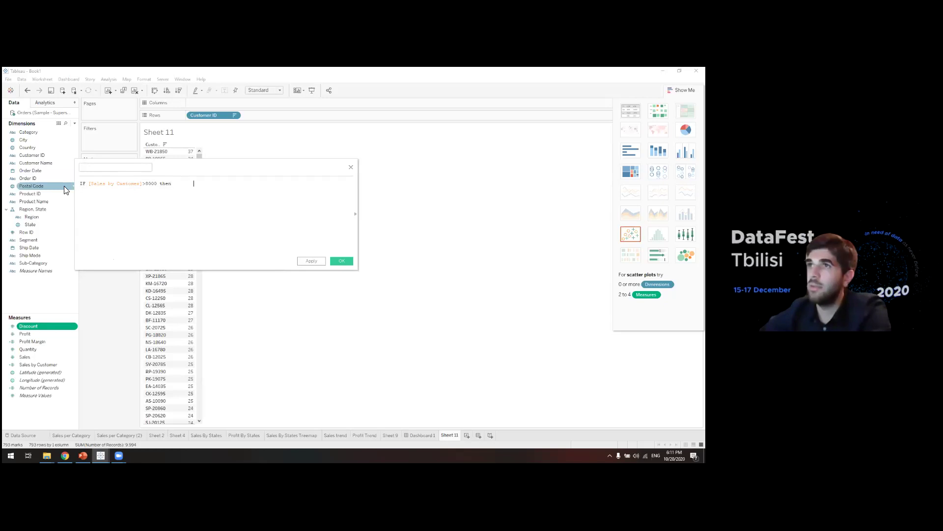
{"action": "key", "text": "BackSpace"}
{"action": "key", "text": "Return"}
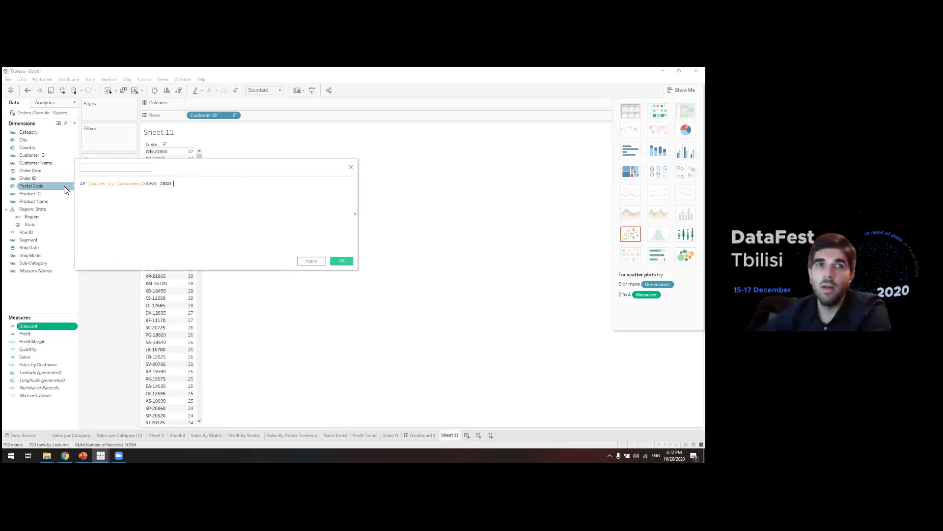
{"action": "type", "text": "'Su"}
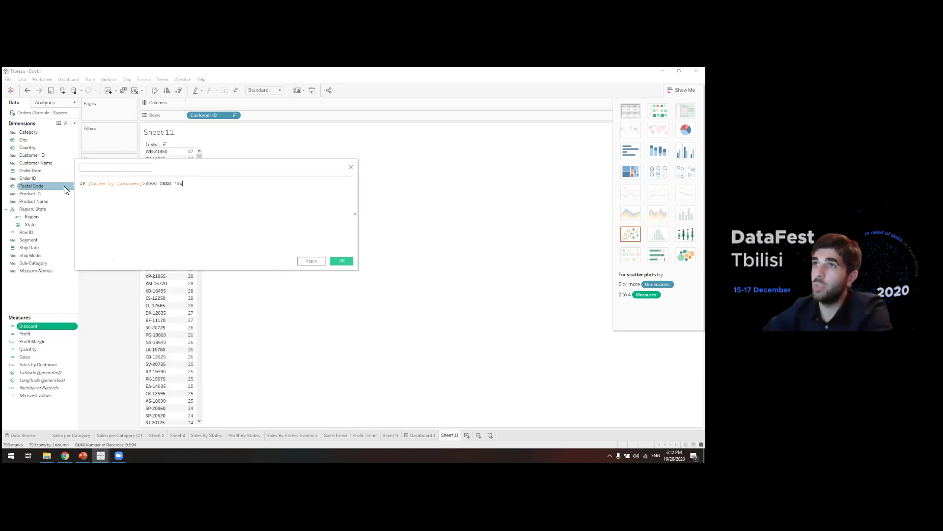
{"action": "type", "text": "per A"}
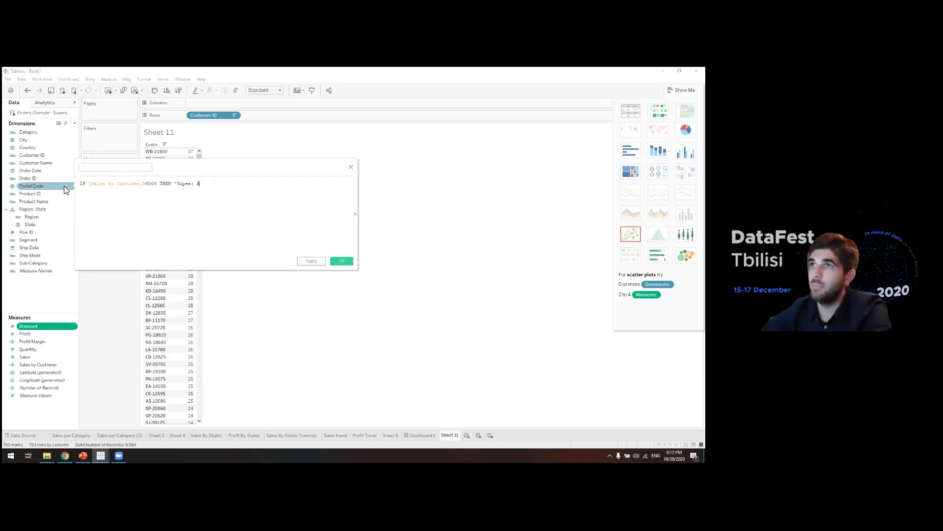
{"action": "type", "text": "ctive User'"}
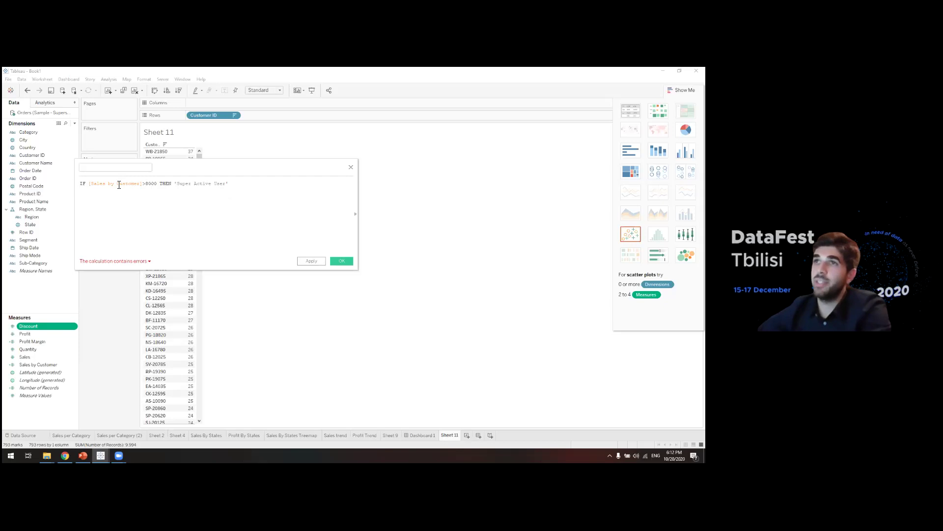
{"action": "left_click", "coordinate": [144, 184]}
{"action": "type", "text": ">"}
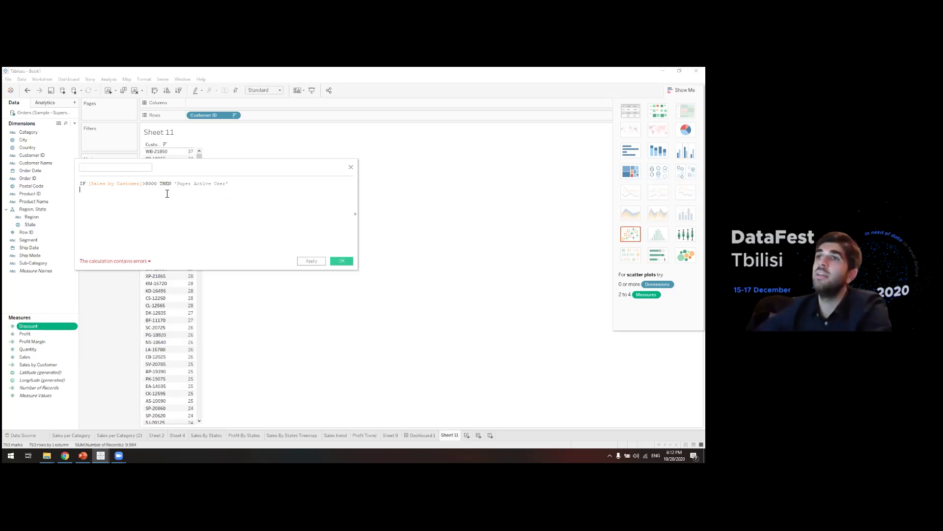
Start a second line in the formula with the condition ELSEIF [Sales by Customer]>4000.
{"action": "left_click", "coordinate": [229, 186]}
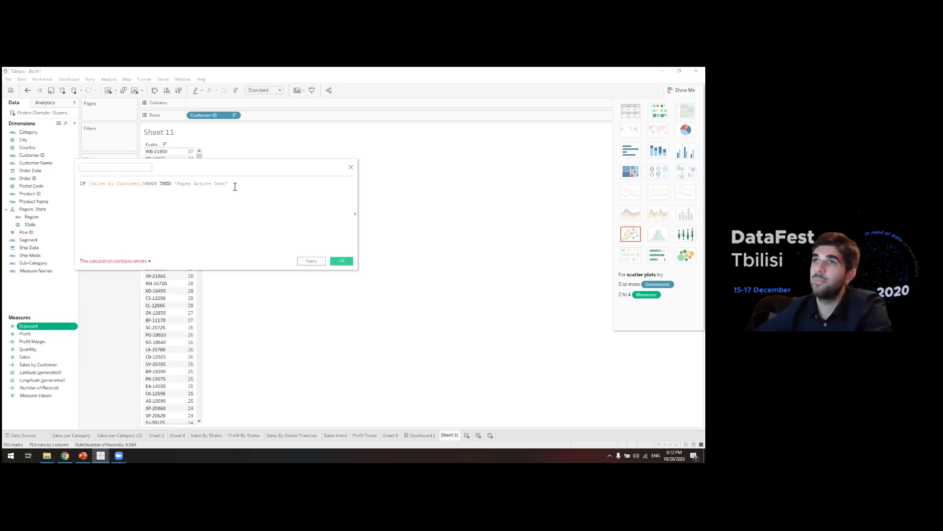
{"action": "key", "text": "Return"}
{"action": "type", "text": "ELSE"}
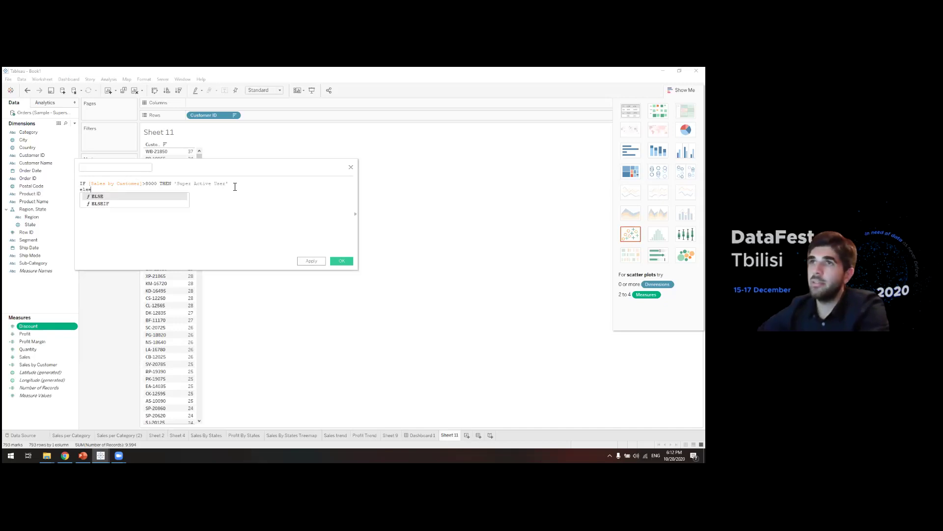
{"action": "type", "text": "if"}
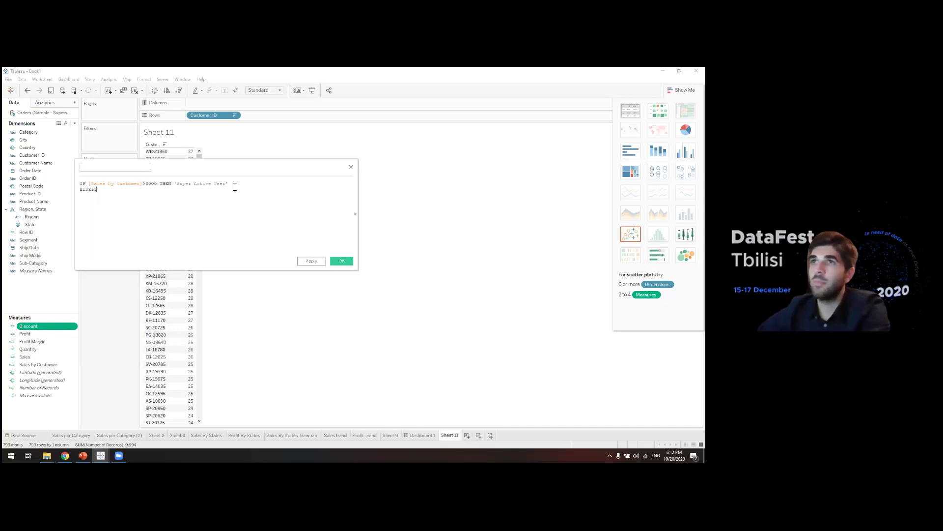
{"action": "key", "text": "BackSpace"}
{"action": "key", "text": "BackSpace"}
{"action": "key", "text": "BackSpace"}
{"action": "type", "text": "IF"}
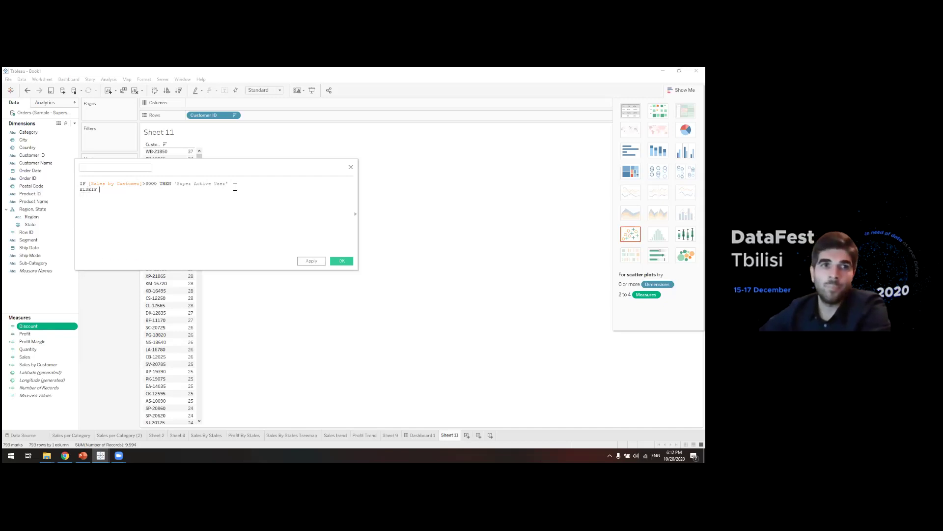
{"action": "type", "text": " sa"}
{"action": "key", "text": "Down"}
{"action": "key", "text": "Return"}
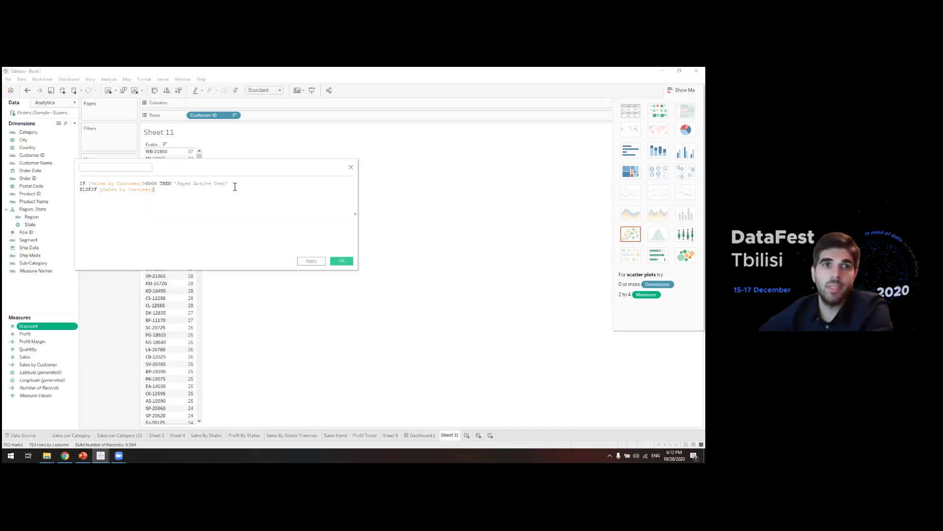
{"action": "type", "text": ">"}
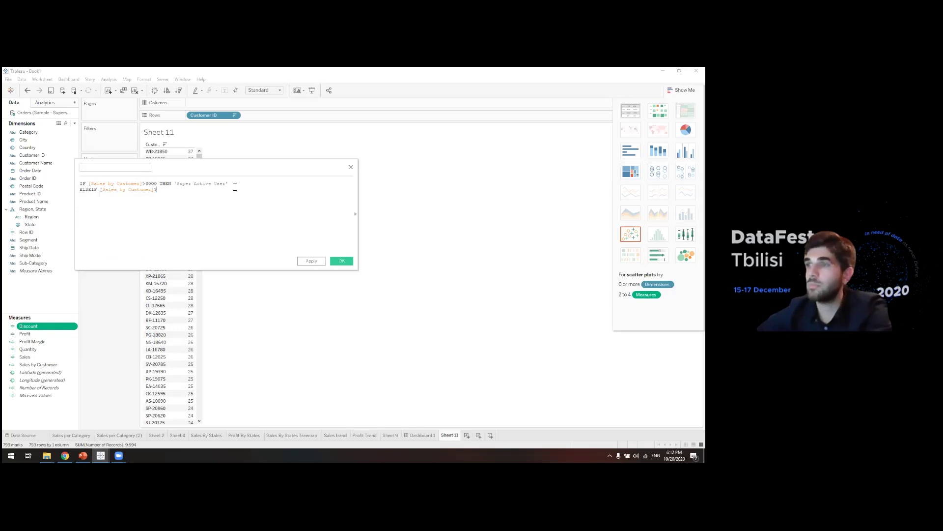
{"action": "type", "text": "4000"}
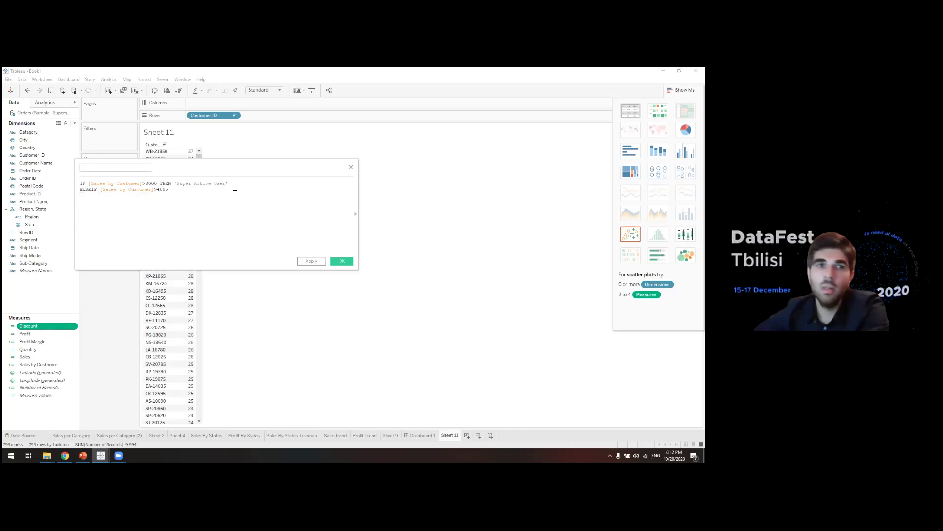
Complete the second condition with and [Sales by Customer]<=8000 then 'Active User'.
{"action": "type", "text": " and [Sales by Customer]"}
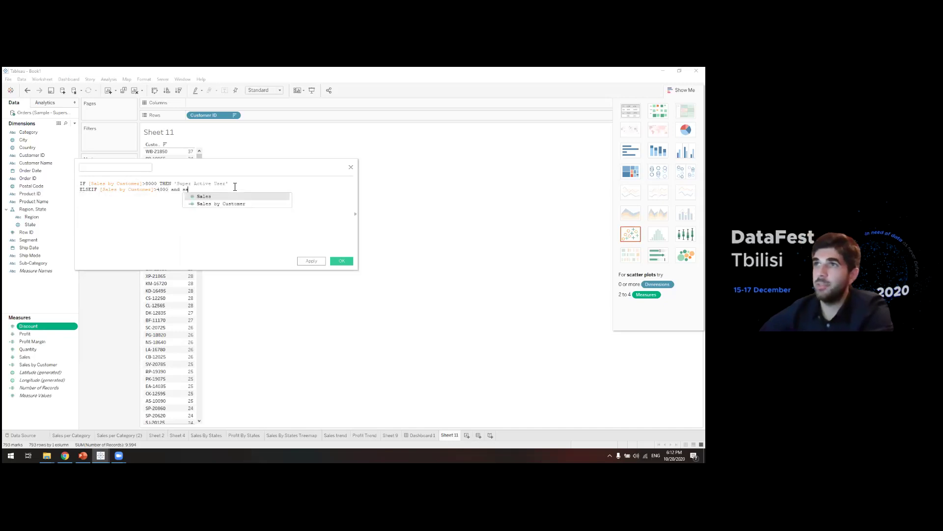
{"action": "key", "text": "Return"}
{"action": "type", "text": "]<="}
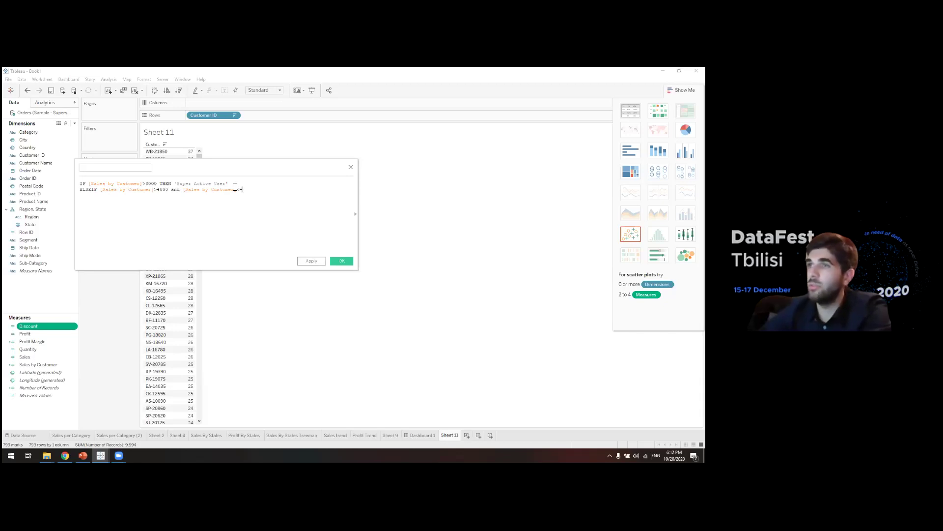
{"action": "type", "text": "8000"}
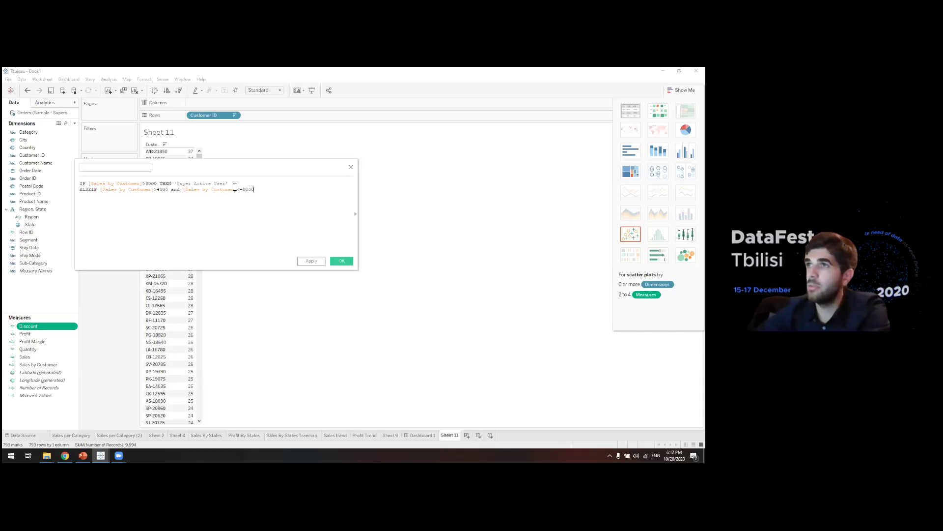
{"action": "type", "text": " then '"}
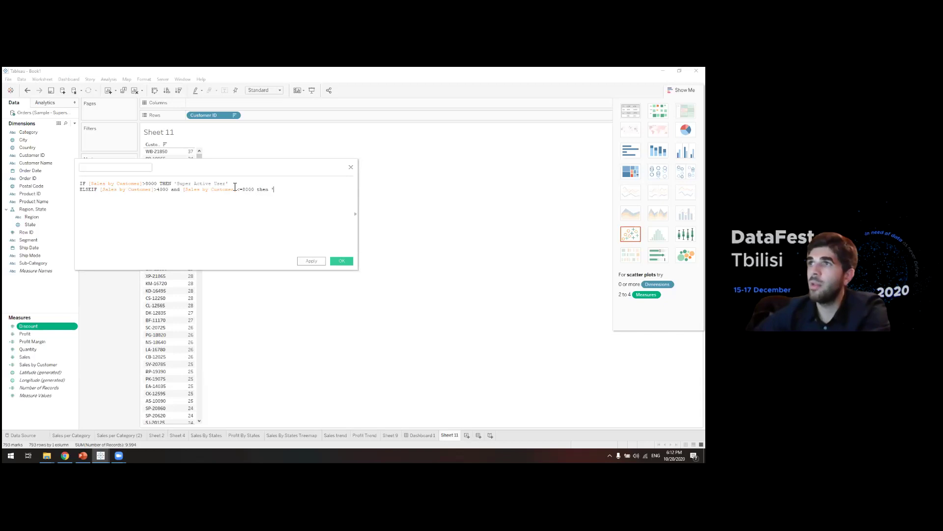
{"action": "type", "text": "Active USer'"}
Add a third line to the formula with the condition ELSEIF [Sales by Customer]>2000 and [Sales by Customer]<=4000 then.
{"action": "key", "text": "Return"}
{"action": "type", "text": "ELSEIF "}
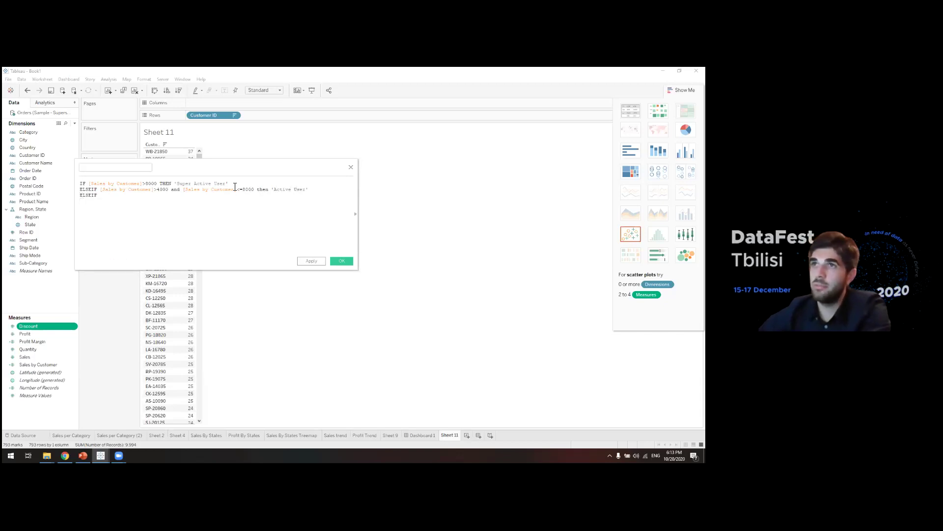
{"action": "type", "text": "[Sales"}
{"action": "key", "text": "Down"}
{"action": "key", "text": "Return"}
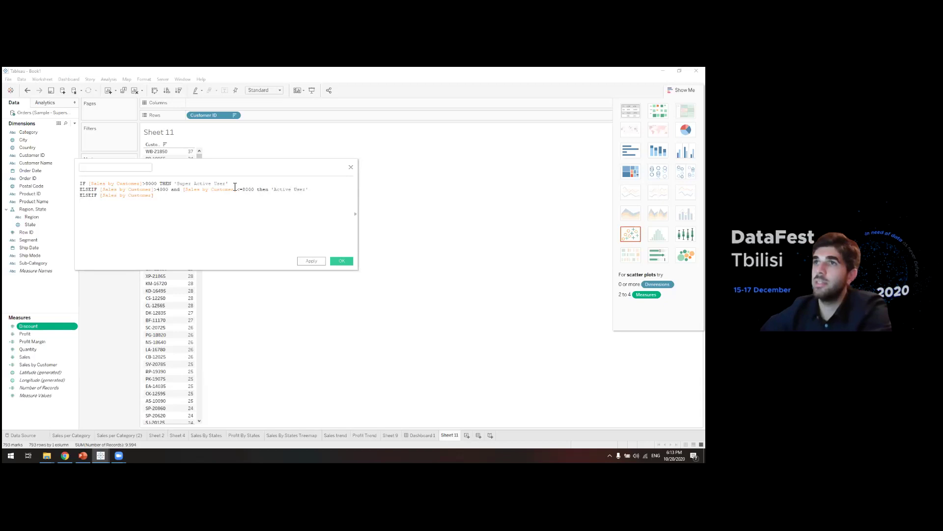
{"action": "type", "text": ">200"}
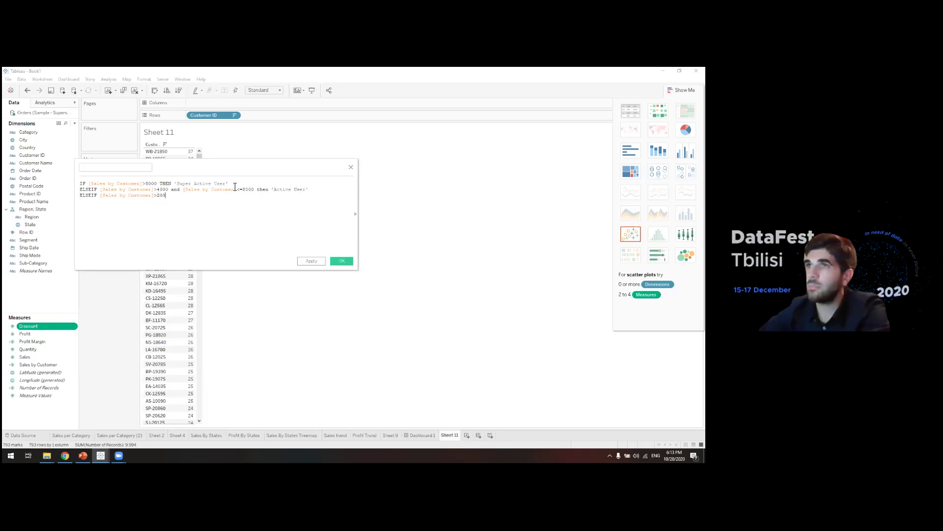
{"action": "type", "text": "0 and [Sal"}
{"action": "key", "text": "Return"}
{"action": "type", "text": "<=4"}
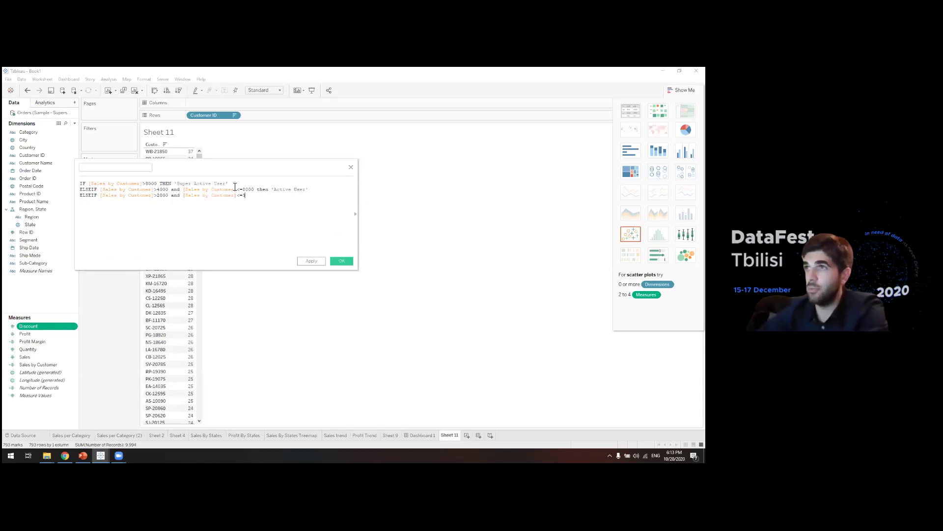
{"action": "type", "text": "000"}
{"action": "type", "text": " then"}
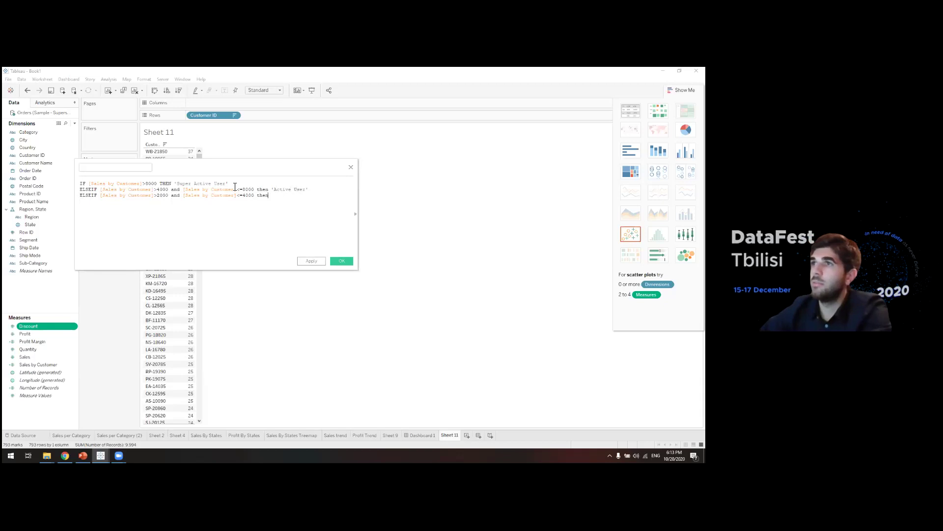
Complete the formula's third condition with the result 'Average User'.
{"action": "type", "text": "' Medium User"}
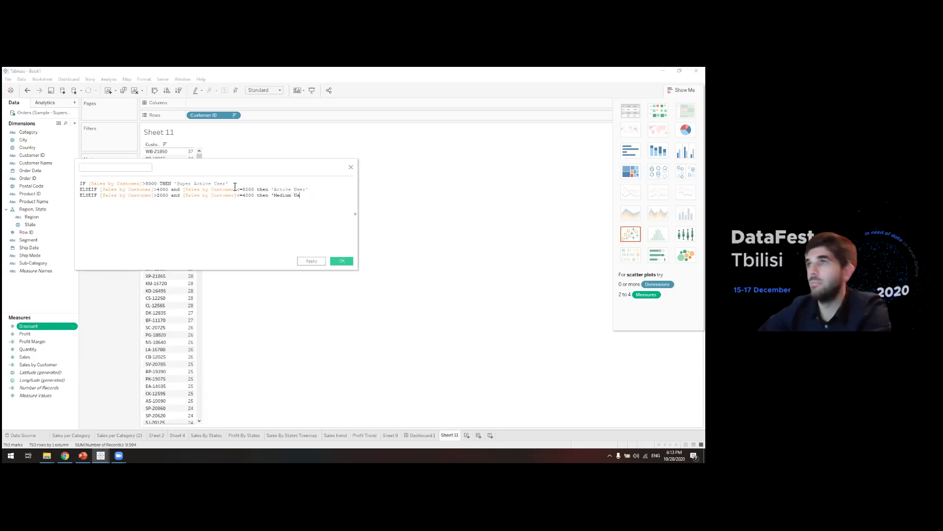
{"action": "key", "text": "BackSpace"}
{"action": "key", "text": "BackSpace"}
{"action": "key", "text": "BackSpace"}
{"action": "key", "text": "BackSpace"}
{"action": "key", "text": "BackSpace"}
{"action": "key", "text": "BackSpace"}
{"action": "key", "text": "BackSpace"}
{"action": "key", "text": "BackSpace"}
{"action": "key", "text": "BackSpace"}
{"action": "key", "text": "BackSpace"}
{"action": "key", "text": "BackSpace"}
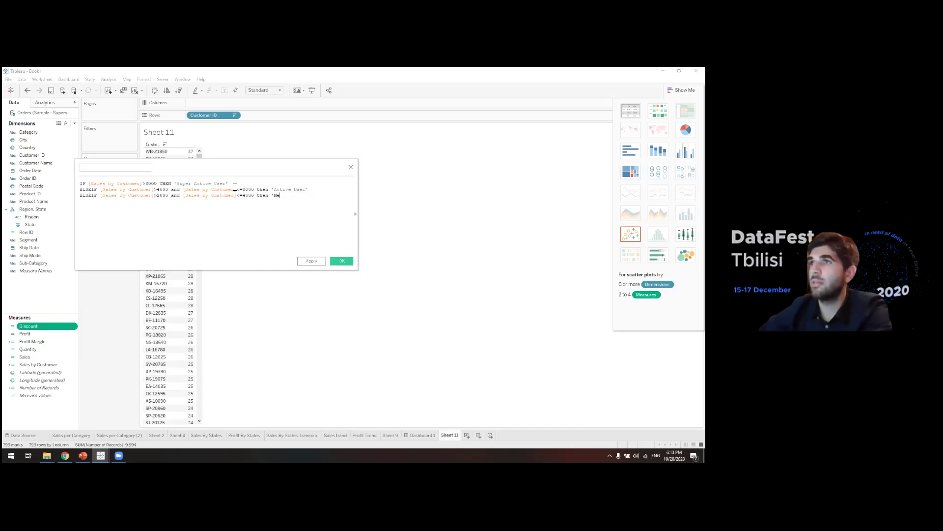
{"action": "type", "text": "Average User'"}
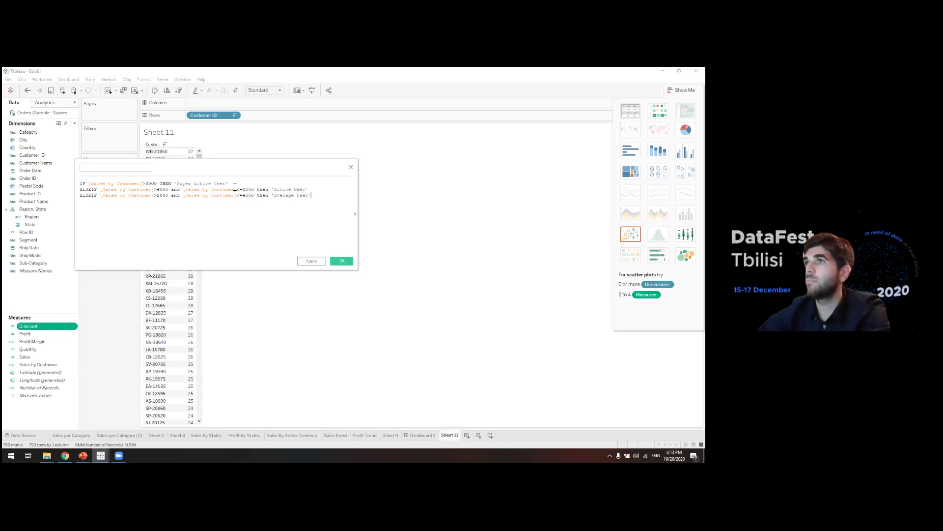
Add a final line to the formula with the fallback ELSE 'Passive User'.
{"action": "key", "text": "Return"}
{"action": "type", "text": "ELSE"}
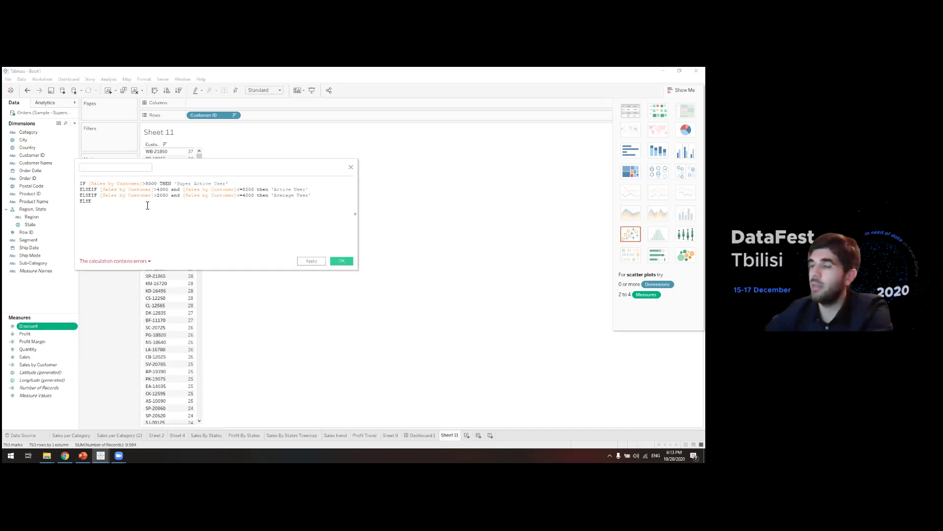
{"action": "type", "text": "'Passive USer"}
{"action": "key", "text": "BackSpace"}
{"action": "key", "text": "BackSpace"}
{"action": "key", "text": "BackSpace"}
{"action": "type", "text": "s"}
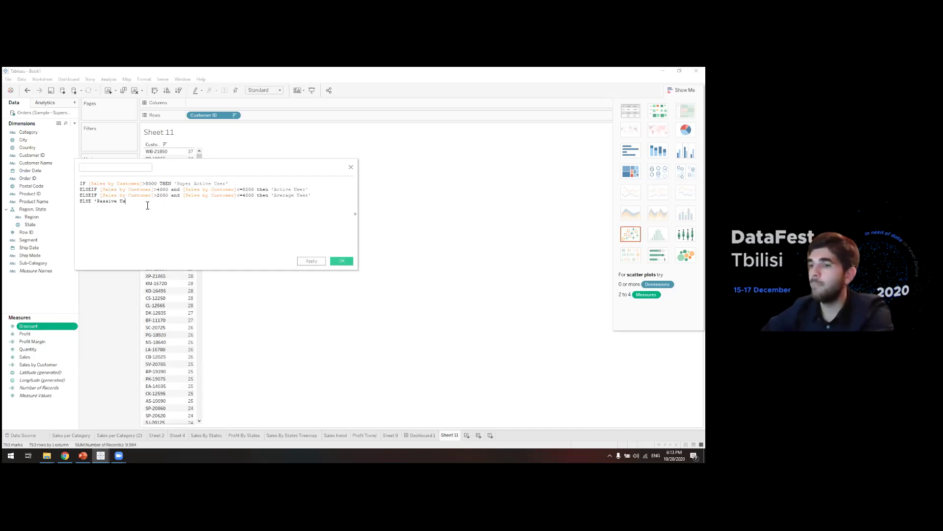
{"action": "type", "text": "er'"}
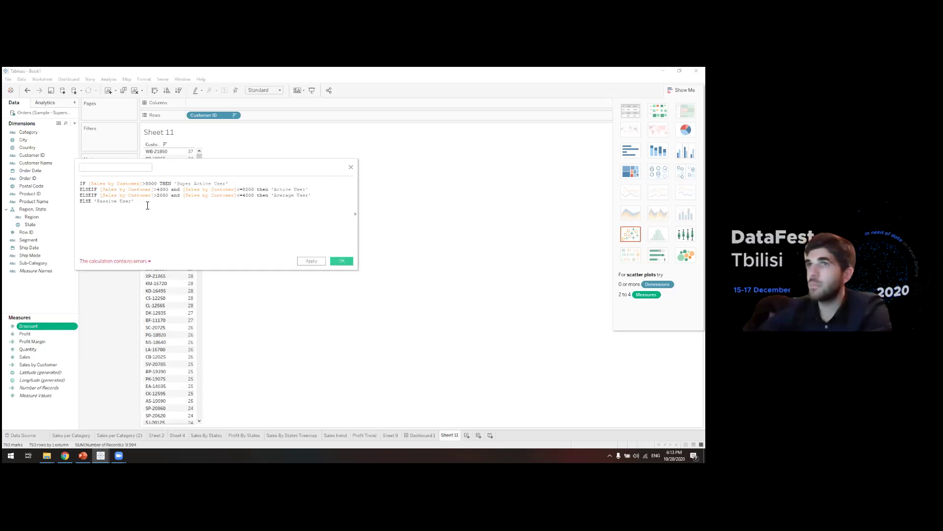
Close the formula with END after 'Passive User'.
{"action": "left_click_drag", "start_coordinate": [102, 196], "coordinate": [84, 190]}
{"action": "left_click", "coordinate": [91, 190]}
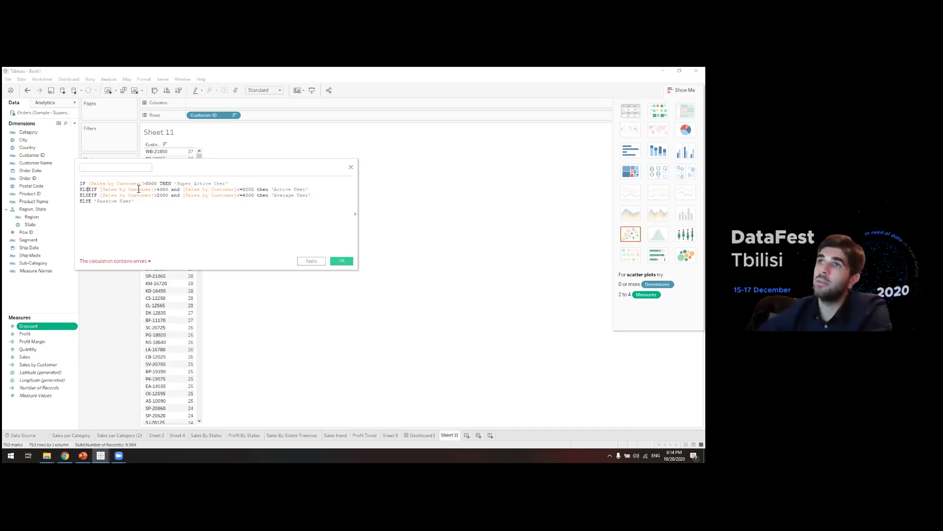
{"action": "left_click", "coordinate": [145, 206]}
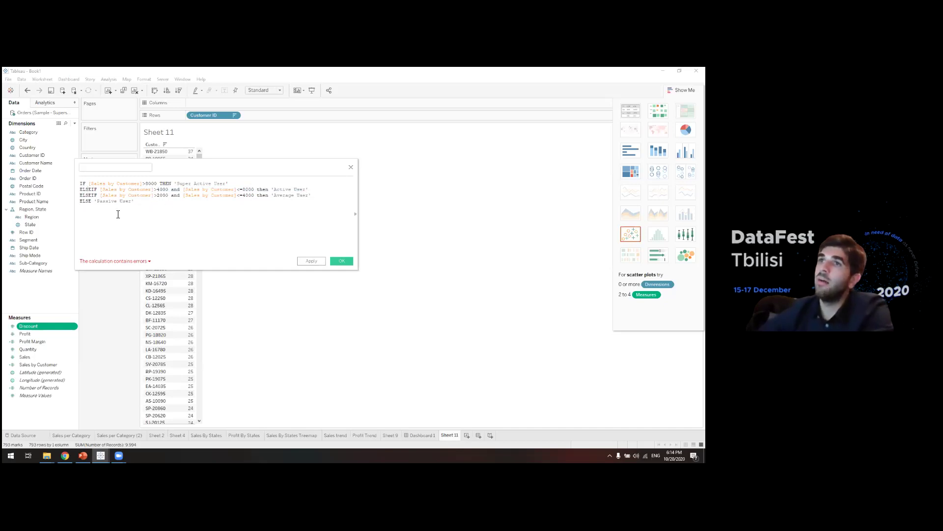
{"action": "type", "text": "end"}
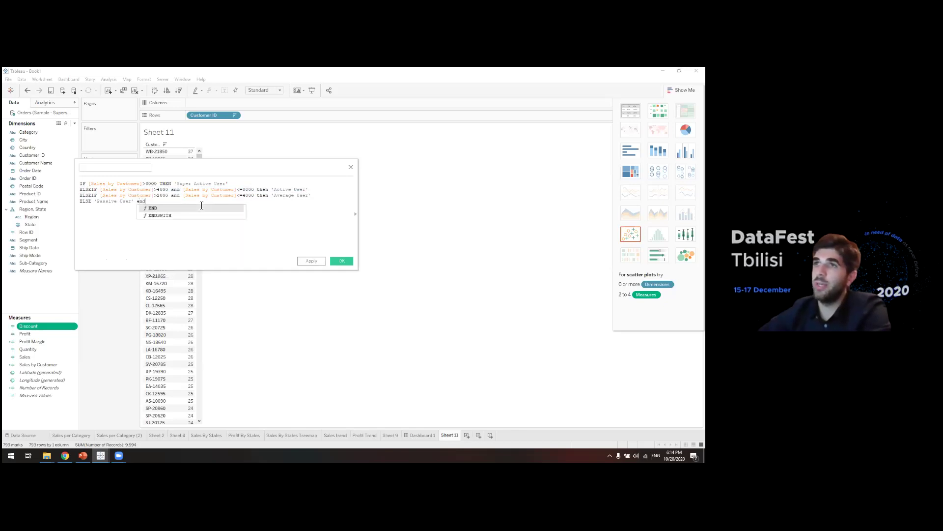
{"action": "key", "text": "Return"}
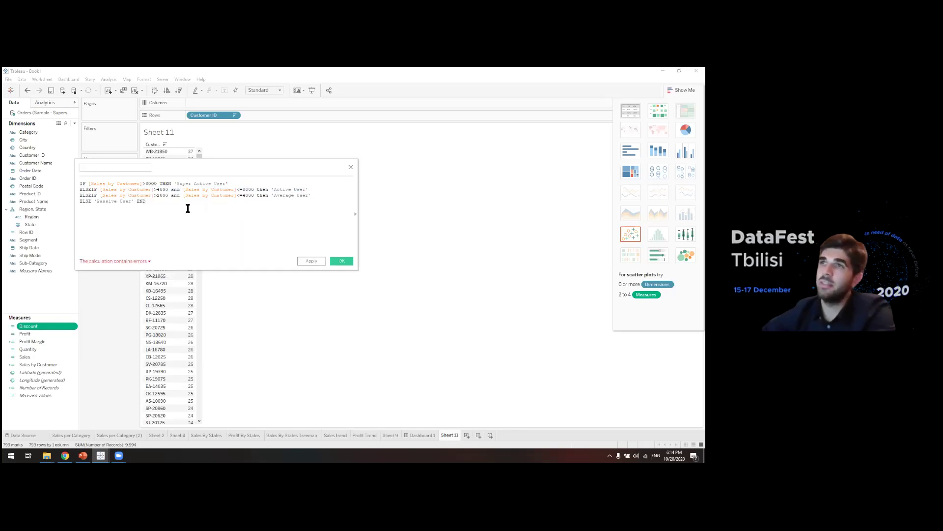
Name the calculated field Activity and save it.
{"action": "left_click", "coordinate": [115, 168]}
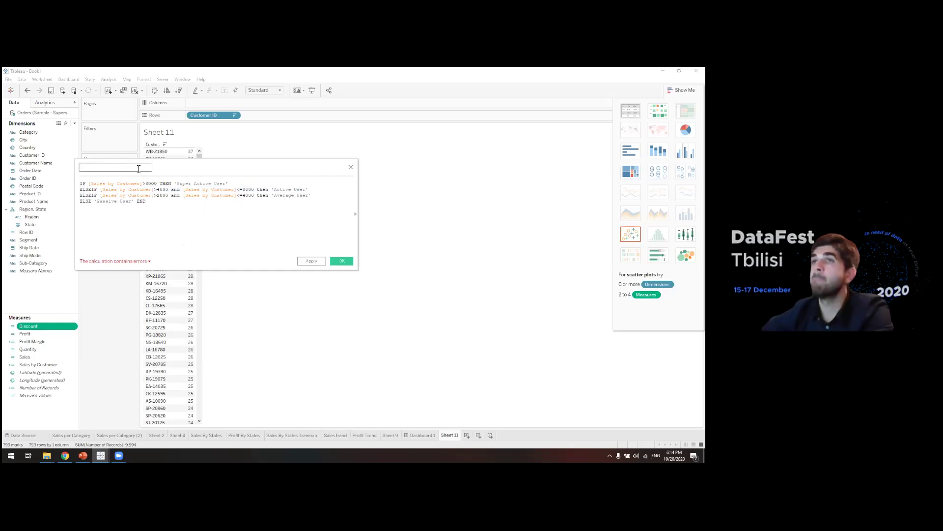
{"action": "type", "text": "C"}
{"action": "type", "text": "ctive"}
{"action": "key", "text": "BackSpace"}
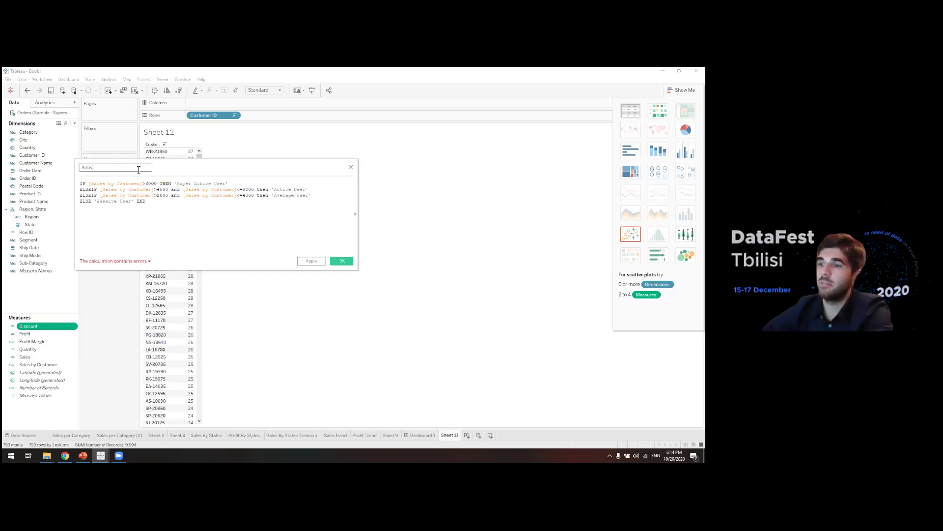
{"action": "type", "text": "ity"}
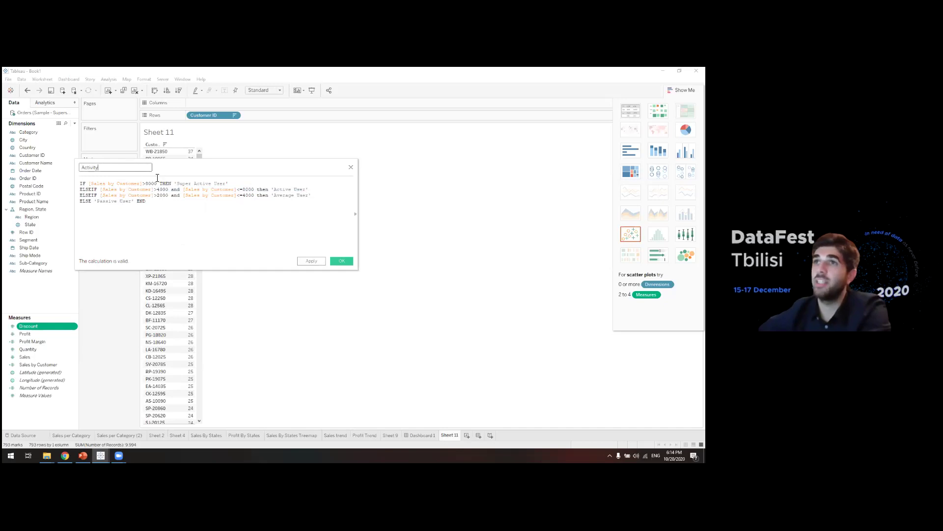
{"action": "left_click", "coordinate": [342, 260]}
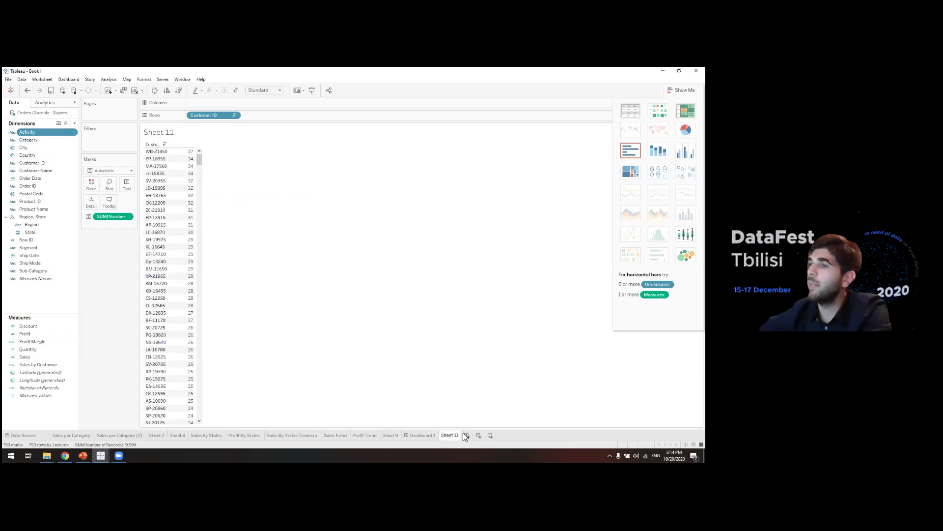
Replace Customer ID in the view with Activity as columns and inspect each activity group's number of records.
{"action": "left_click_drag", "start_coordinate": [204, 115], "coordinate": [236, 103]}
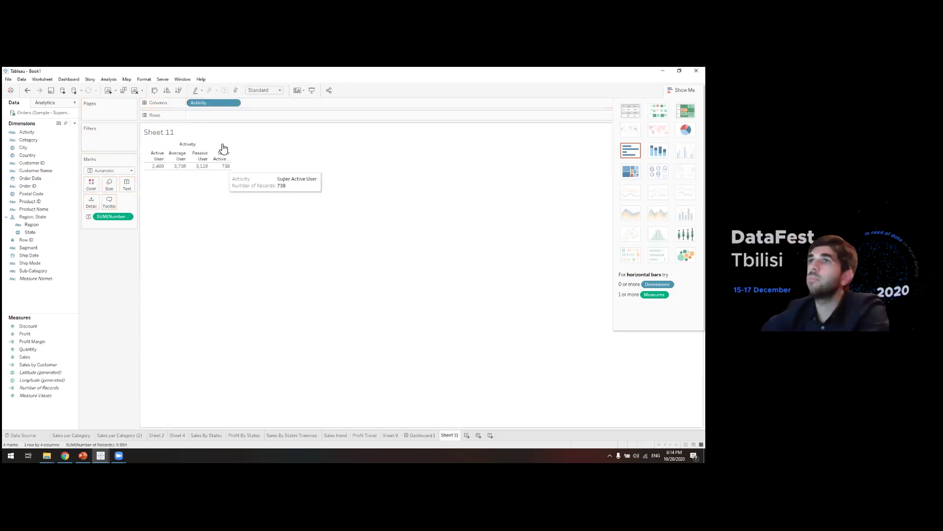
{"action": "left_click_drag", "start_coordinate": [140, 216], "coordinate": [179, 217]}
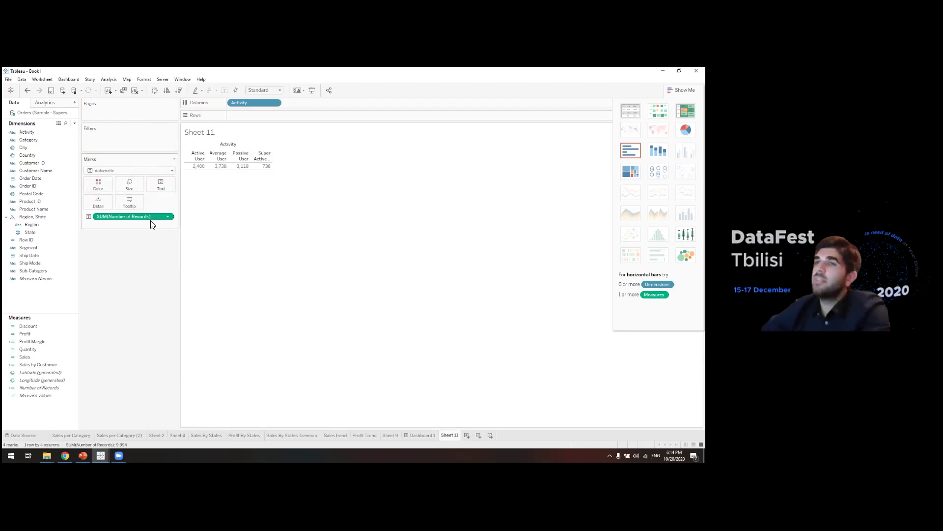
{"action": "mouse_move", "coordinate": [199, 169]}
{"action": "left_click_drag", "start_coordinate": [199, 170], "coordinate": [263, 170]}
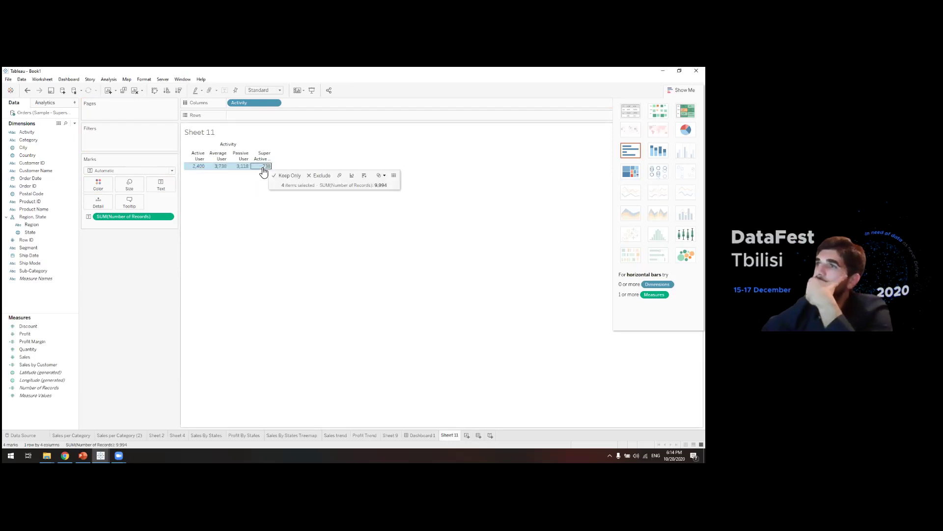
{"action": "left_click", "coordinate": [242, 209]}
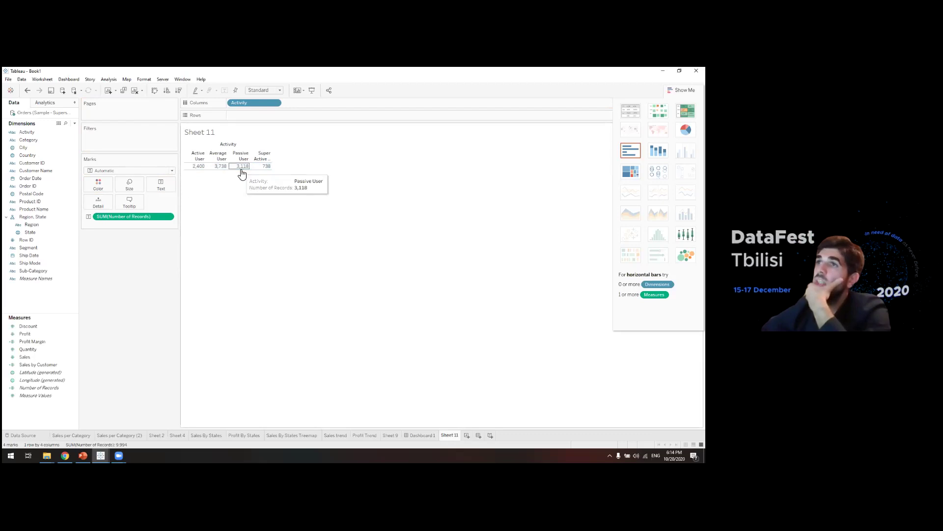
{"action": "mouse_move", "coordinate": [270, 171]}
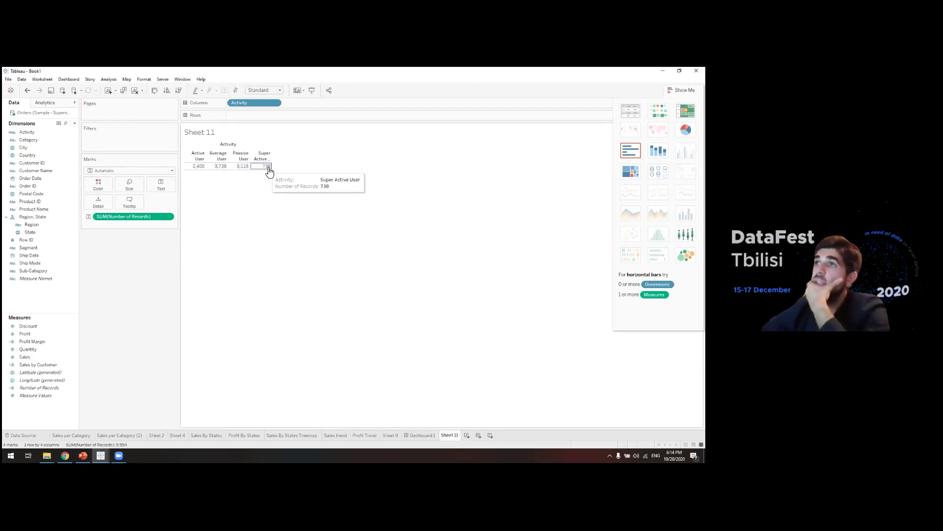
{"action": "mouse_move", "coordinate": [238, 170]}
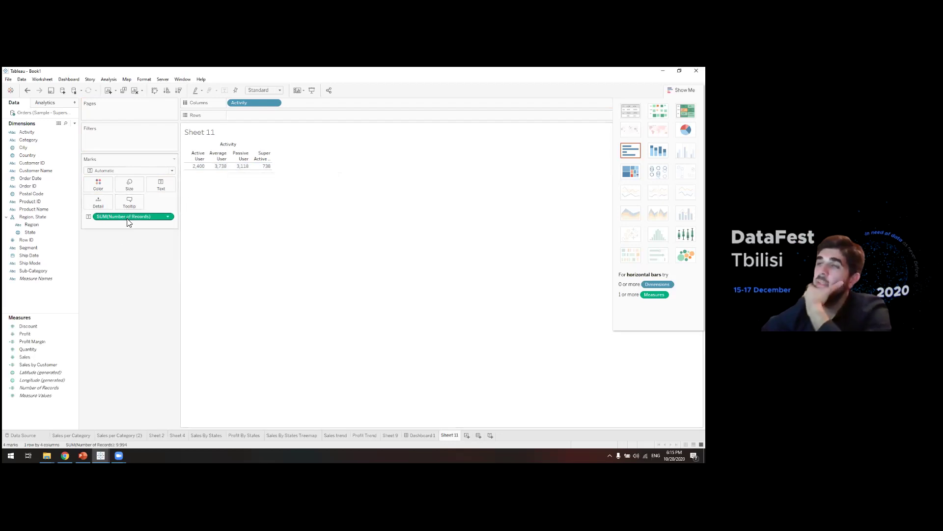
Remove Number of Records from the marks and add Sales to the rows to compare sales across the activity groups.
{"action": "left_click_drag", "start_coordinate": [130, 221], "coordinate": [49, 222]}
{"action": "left_click_drag", "start_coordinate": [32, 357], "coordinate": [308, 115]}
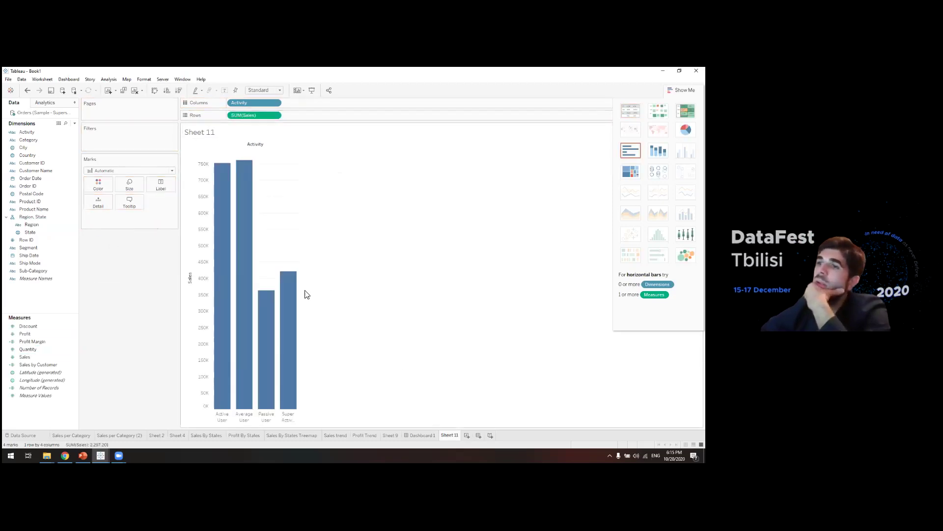
{"action": "mouse_move", "coordinate": [282, 316]}
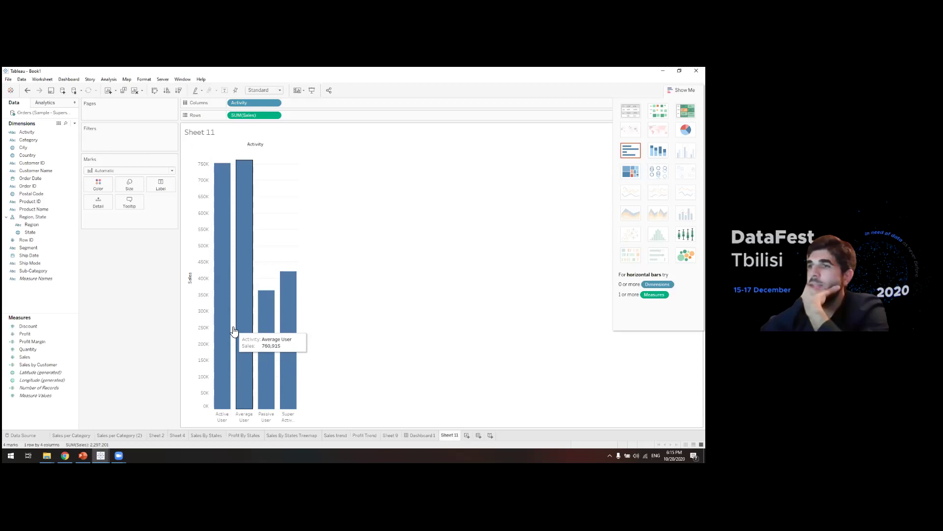
{"action": "mouse_move", "coordinate": [229, 323]}
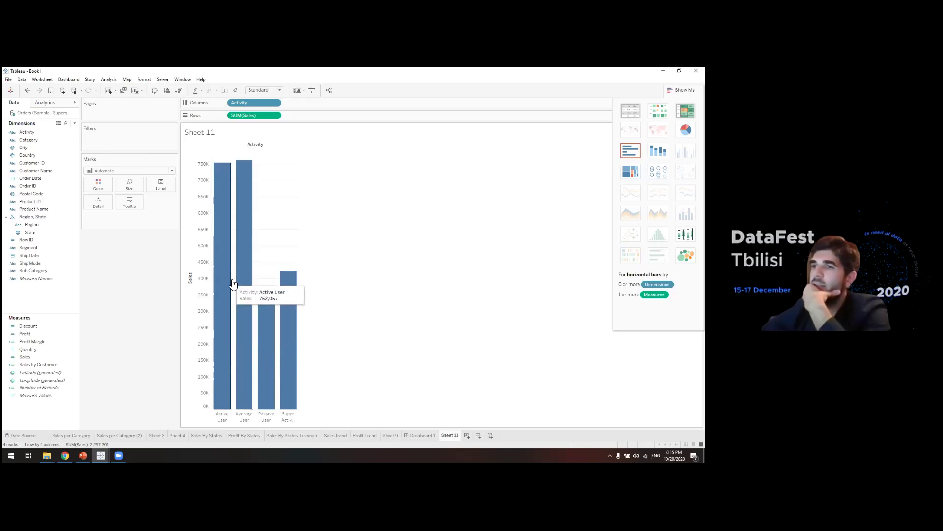
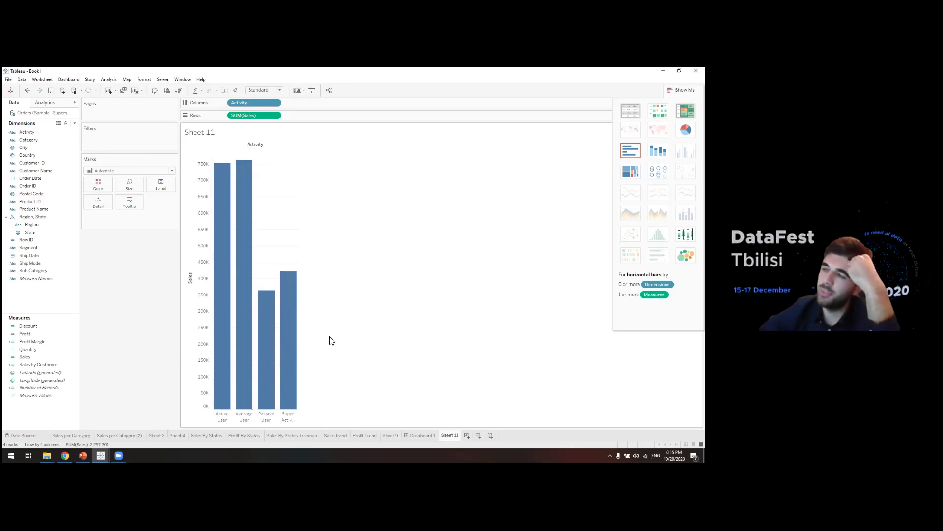
{"action": "mouse_move", "coordinate": [225, 345]}
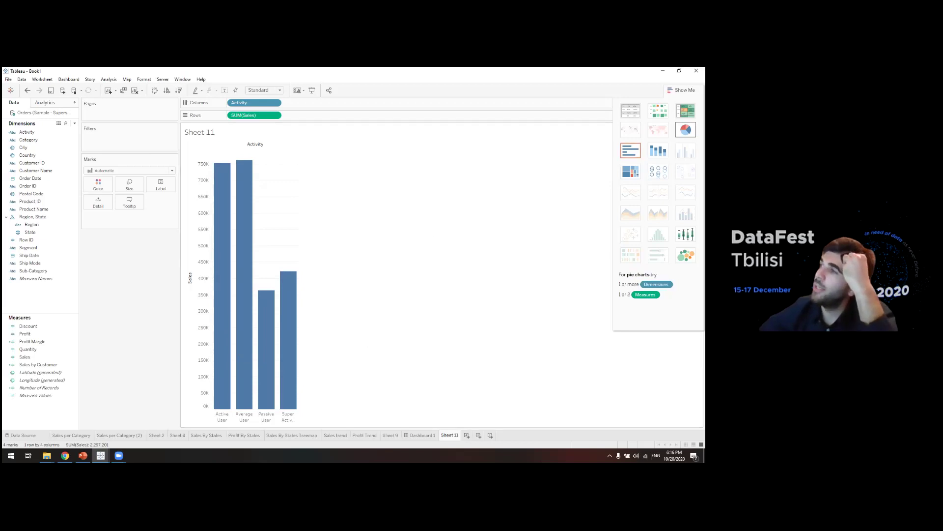
Convert the bar chart to a pie chart and fit it to Entire View.
{"action": "left_click", "coordinate": [686, 130]}
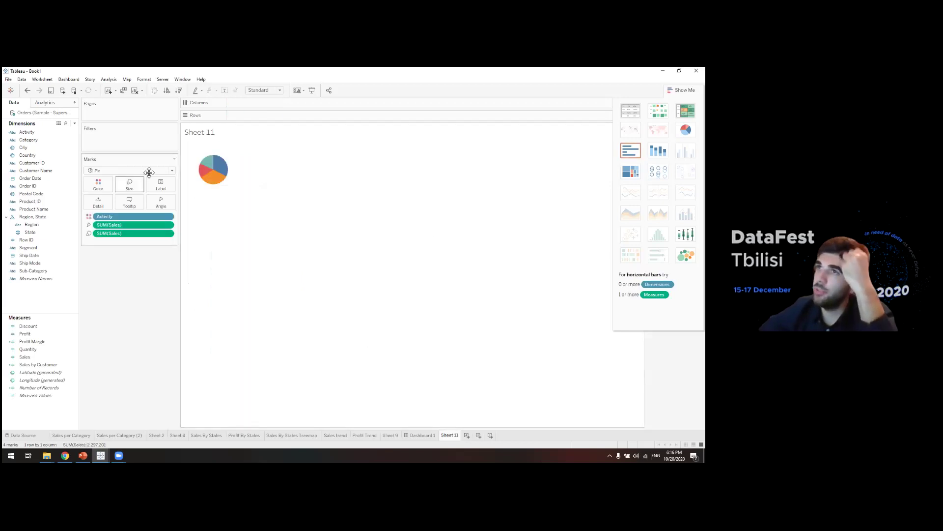
{"action": "left_click", "coordinate": [279, 91]}
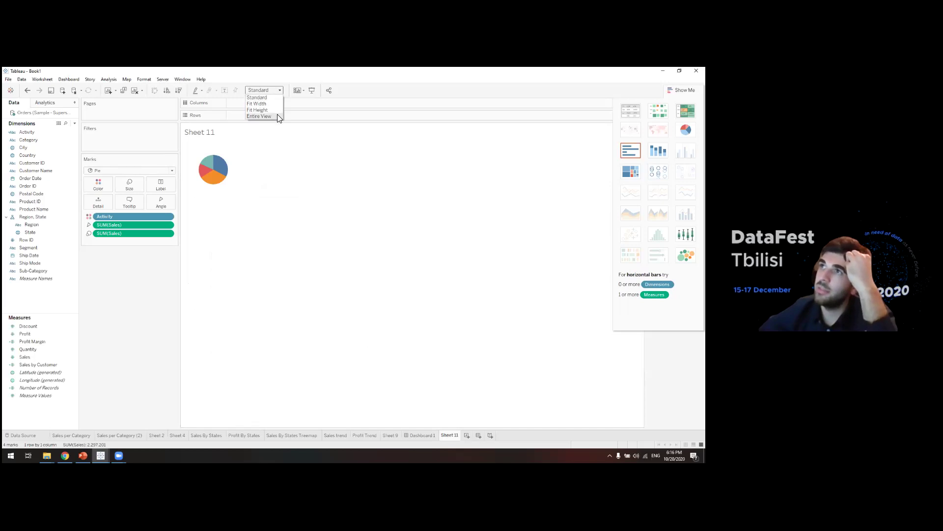
{"action": "left_click", "coordinate": [259, 116]}
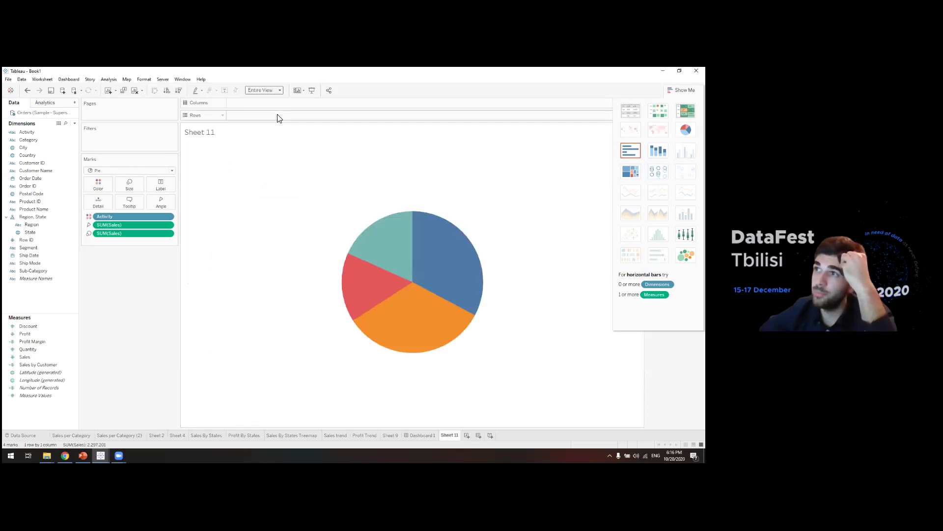
Show mark labels on the pie chart's slices.
{"action": "left_click", "coordinate": [159, 188]}
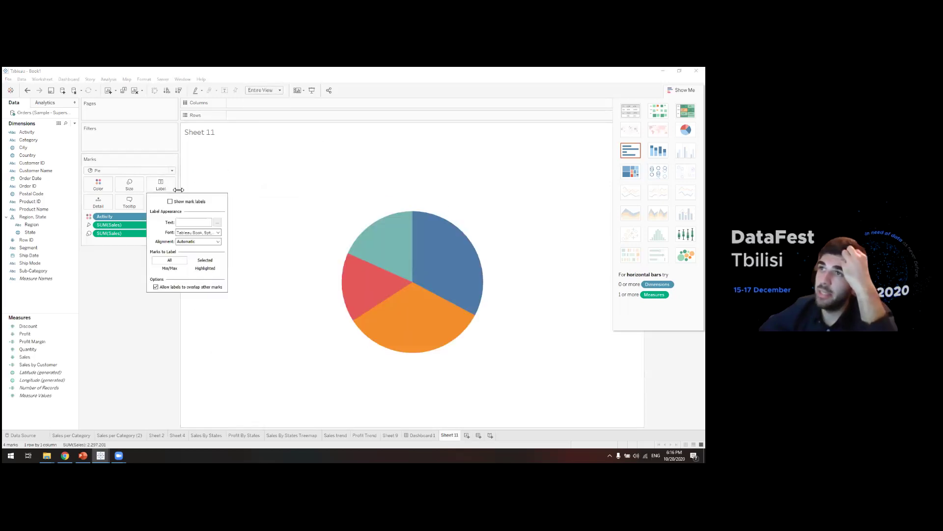
{"action": "left_click", "coordinate": [170, 202]}
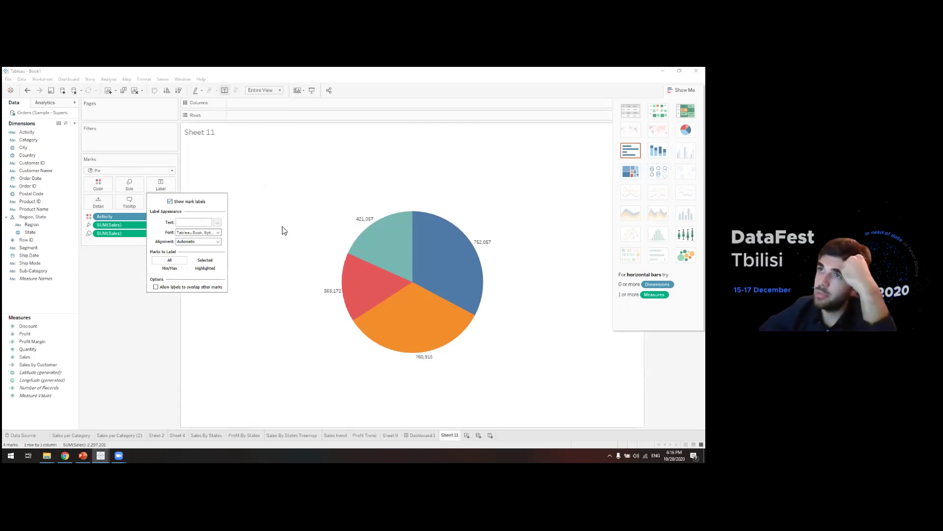
Add the Activity field to the pie chart's marks and assign it as a label on the slices.
{"action": "left_click", "coordinate": [293, 246]}
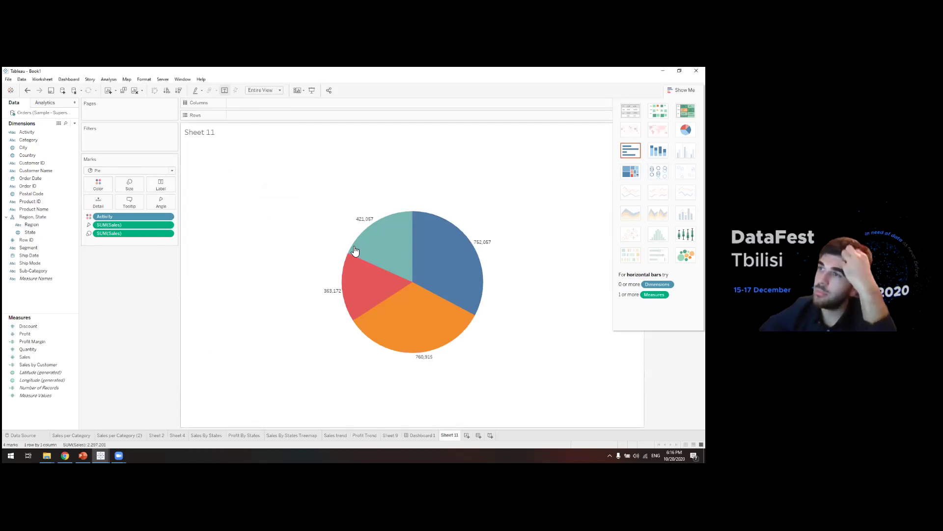
{"action": "double_click", "coordinate": [119, 242]}
{"action": "type", "text": "act"}
{"action": "key", "text": "Return"}
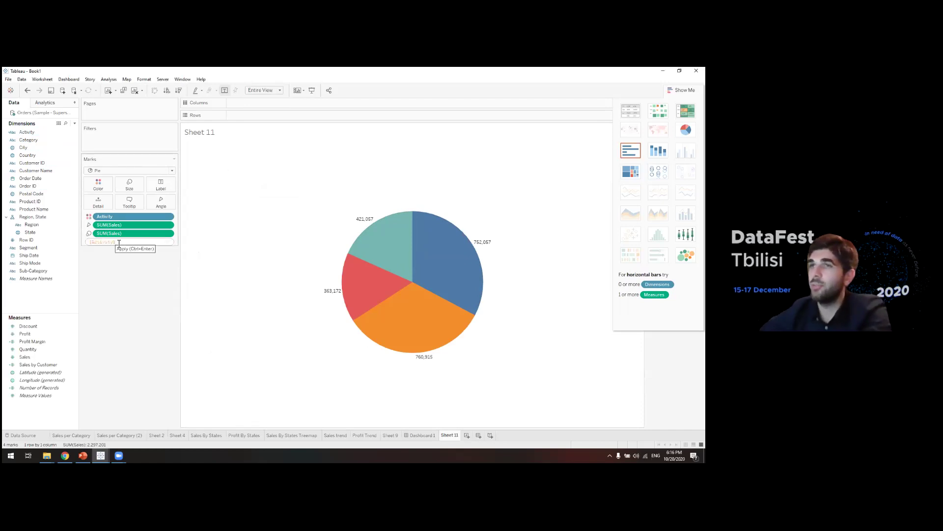
{"action": "key", "text": "ctrl+Return"}
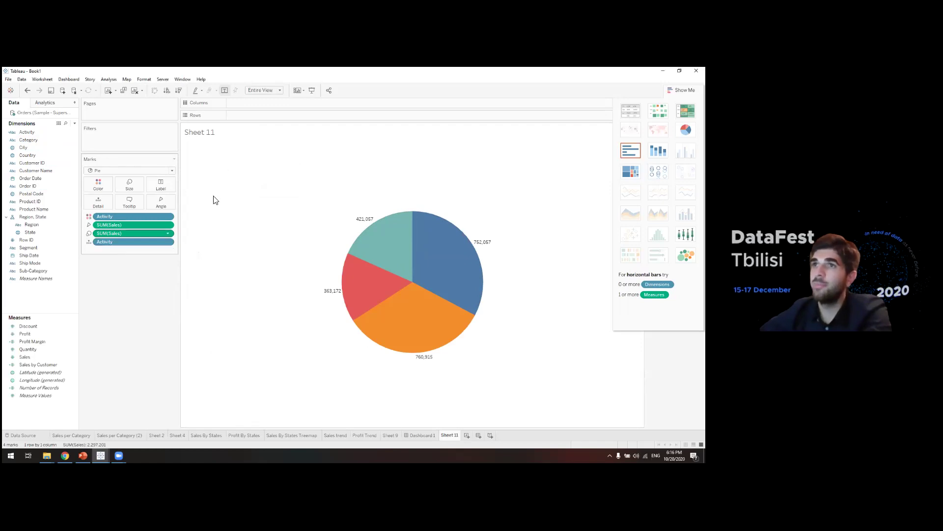
{"action": "left_click", "coordinate": [89, 241]}
{"action": "left_click", "coordinate": [98, 265]}
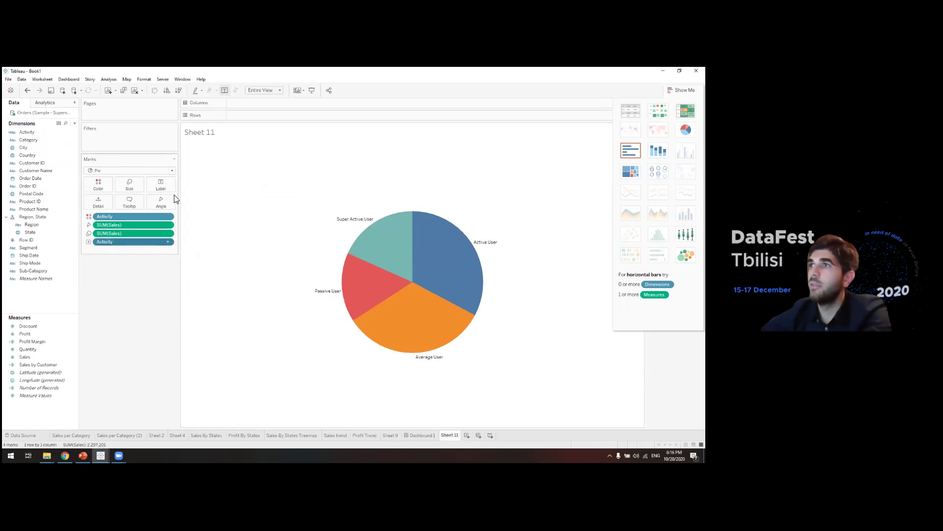
Add Sales as a second label on the pie slices and rename the sheet Activity.
{"action": "left_click_drag", "start_coordinate": [25, 357], "coordinate": [120, 249]}
{"action": "left_click", "coordinate": [89, 251]}
{"action": "left_click", "coordinate": [90, 268]}
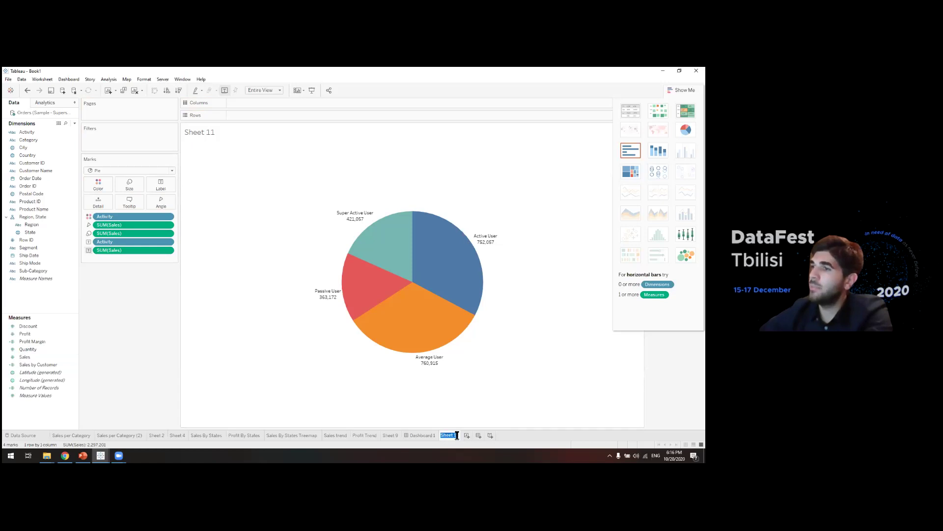
{"action": "type", "text": "Activity"}
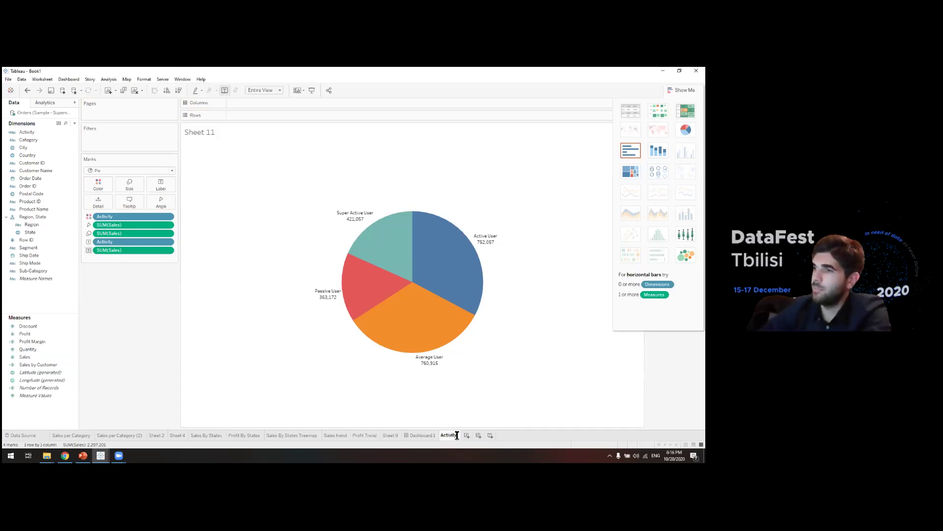
{"action": "key", "text": "Return"}
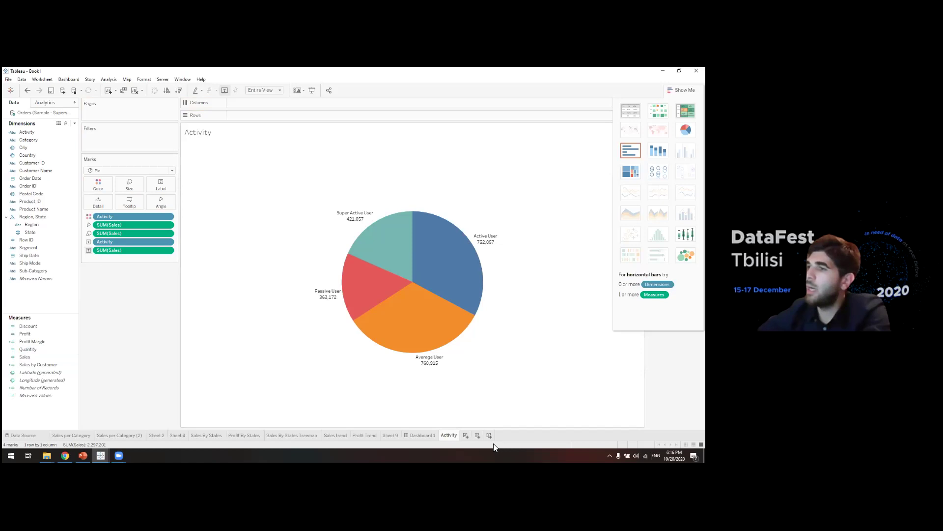
Place the Activity sheet on Dashboard 1, beside the Sales By States Treemap and above Sales per Category (2).
{"action": "left_click", "coordinate": [435, 437]}
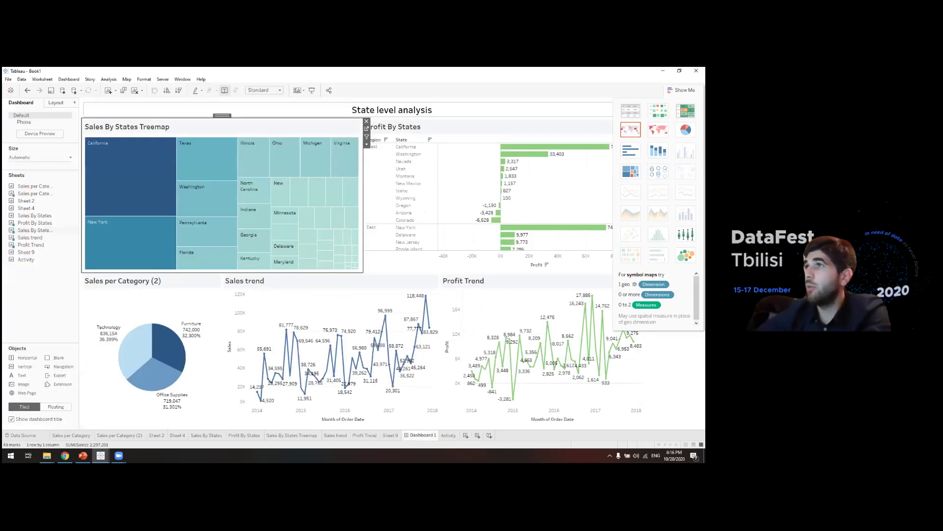
{"action": "mouse_move", "coordinate": [35, 259]}
{"action": "left_mouse_down"}
{"action": "mouse_move", "coordinate": [131, 277]}
{"action": "mouse_move", "coordinate": [146, 316]}
{"action": "left_mouse_up"}
{"action": "left_click_drag", "start_coordinate": [149, 351], "coordinate": [129, 227]}
{"action": "left_click_drag", "start_coordinate": [184, 212], "coordinate": [189, 210]}
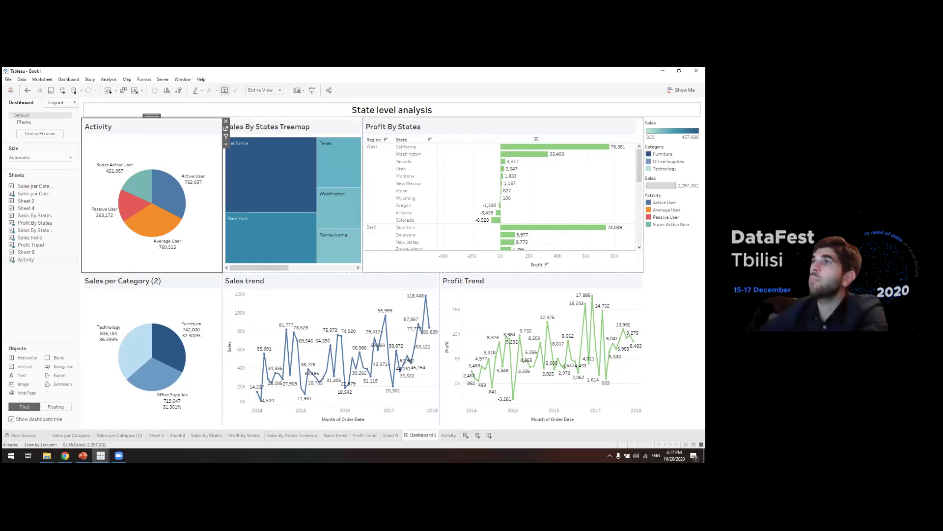
Narrow the Profit By States and Activity tiles to give the Sales By States Treemap more width.
{"action": "left_click_drag", "start_coordinate": [363, 203], "coordinate": [495, 230]}
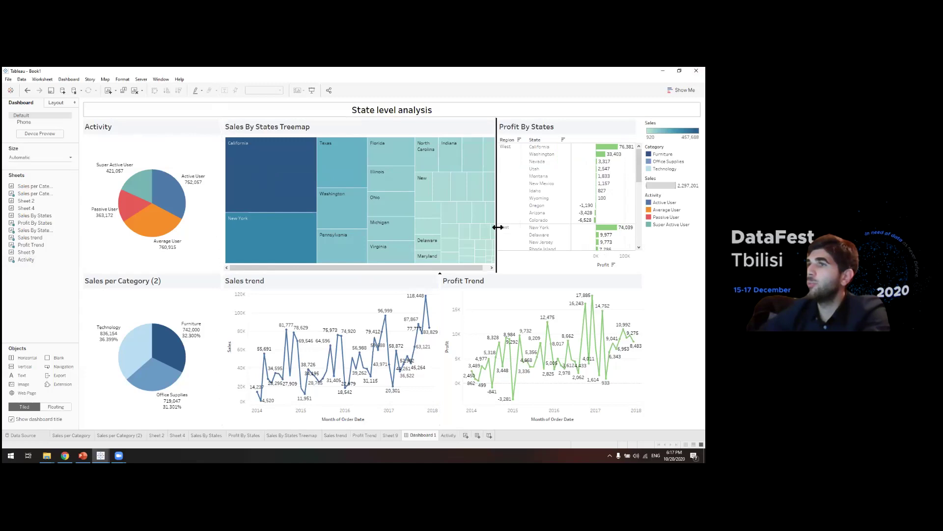
{"action": "left_click_drag", "start_coordinate": [225, 235], "coordinate": [190, 236]}
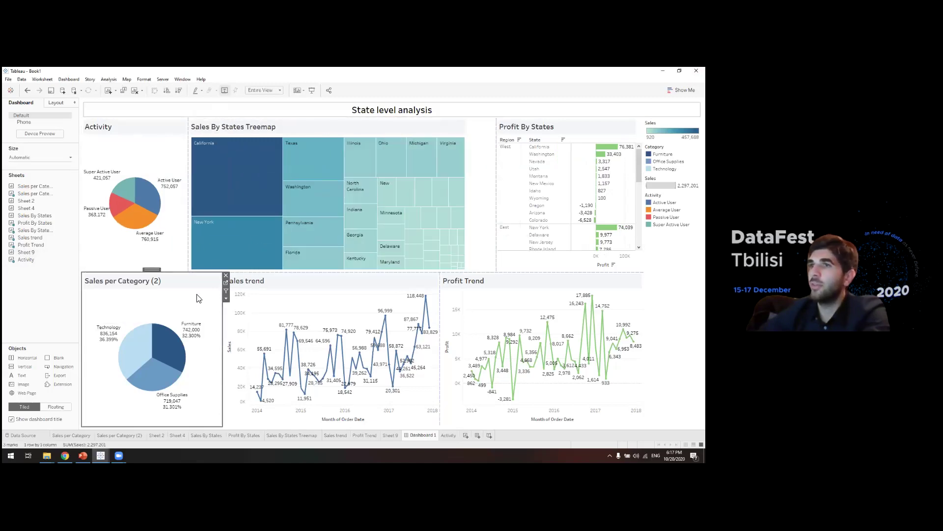
{"action": "left_click", "coordinate": [313, 206]}
{"action": "left_click", "coordinate": [166, 270]}
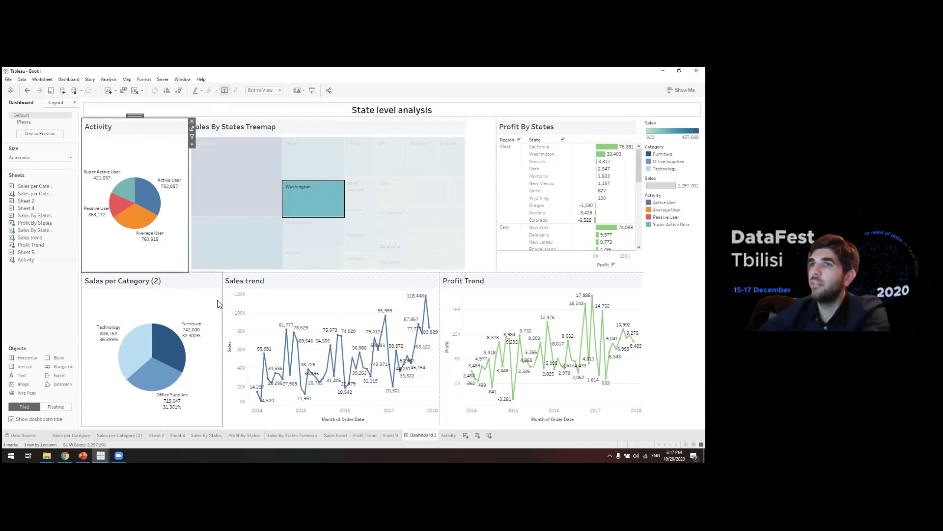
Align the Sales trend, Profit By States and Profit Trend tile borders with the neighbouring charts, and clear the treemap's Washington selection.
{"action": "left_click_drag", "start_coordinate": [225, 308], "coordinate": [189, 311]}
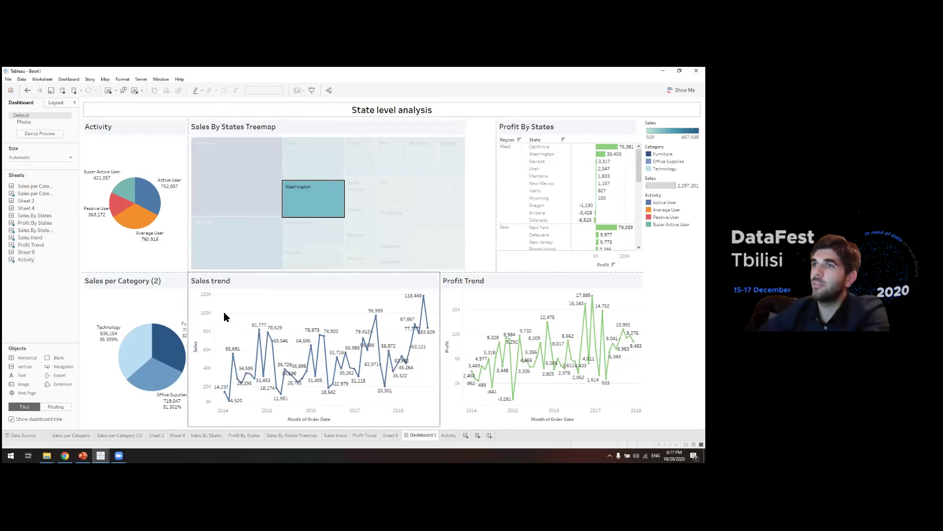
{"action": "left_click_drag", "start_coordinate": [493, 236], "coordinate": [467, 239]}
{"action": "left_click_drag", "start_coordinate": [441, 305], "coordinate": [417, 304]}
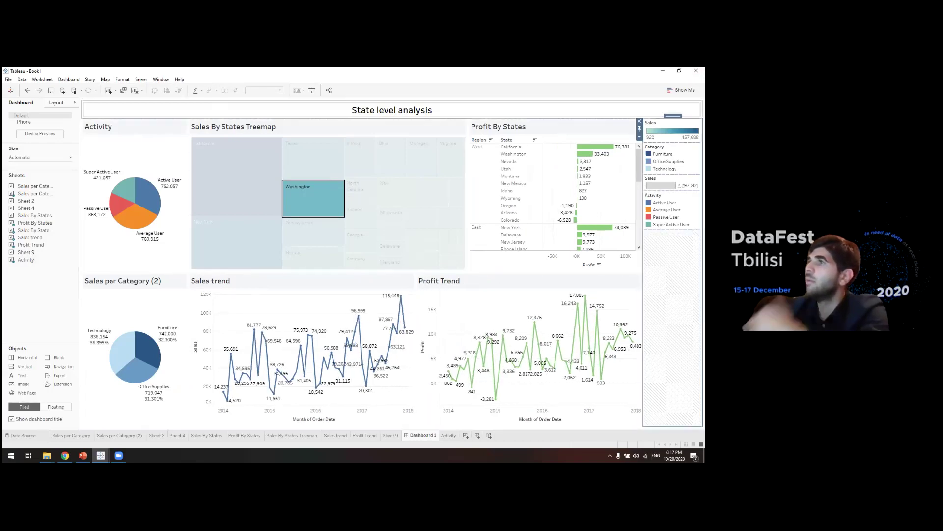
{"action": "left_click", "coordinate": [308, 127]}
{"action": "left_click", "coordinate": [160, 131]}
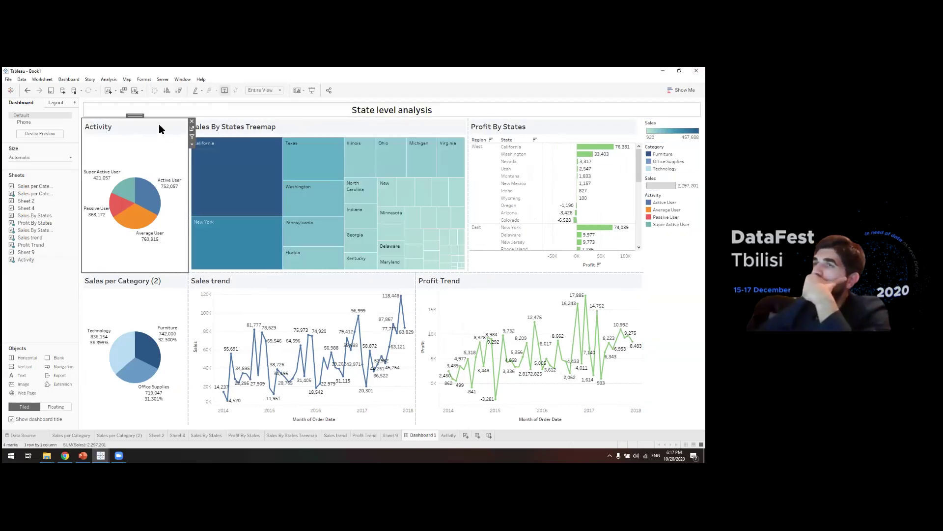
Collapse the Profit By States chart to region level and expand it back to states.
{"action": "left_click", "coordinate": [263, 126]}
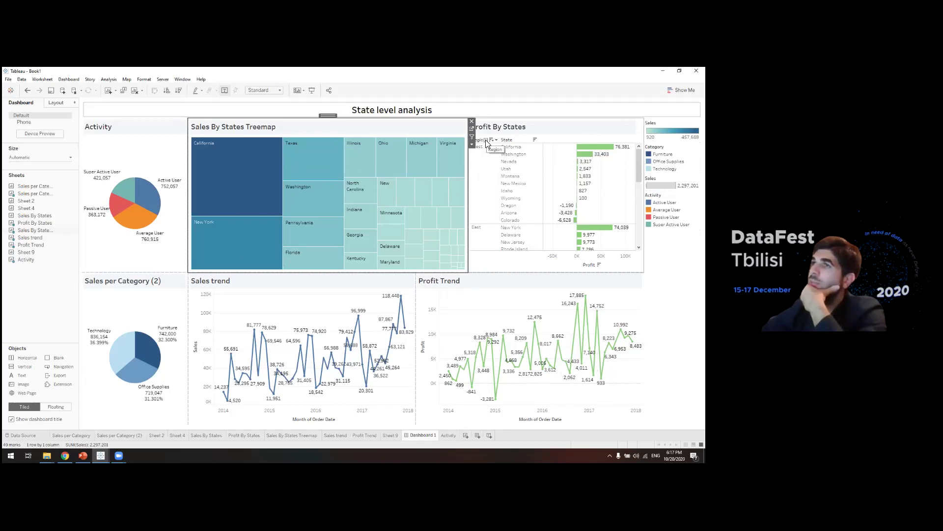
{"action": "left_click", "coordinate": [486, 142]}
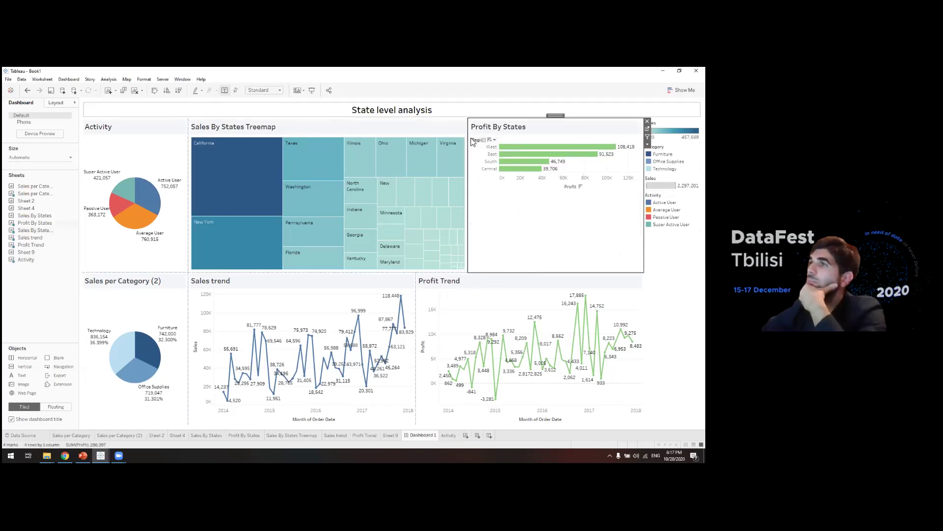
{"action": "left_click", "coordinate": [485, 141]}
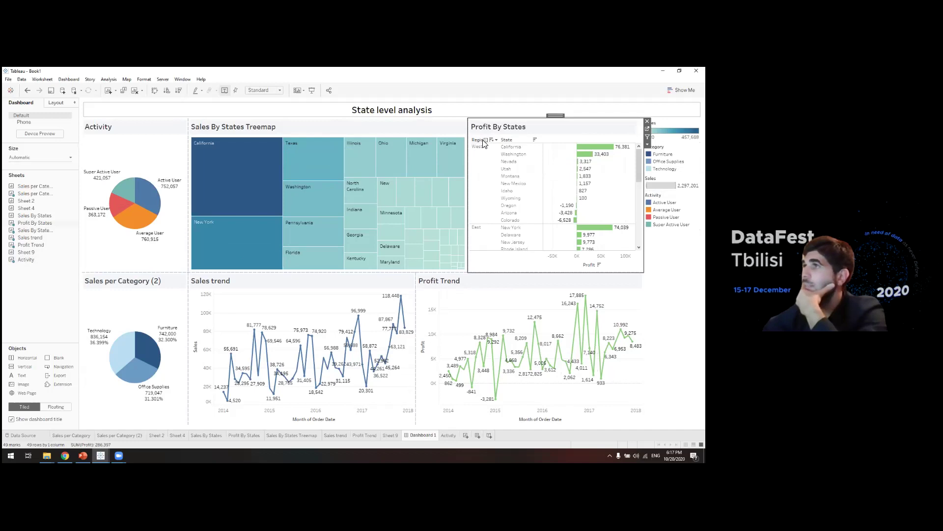
{"action": "left_click", "coordinate": [484, 142]}
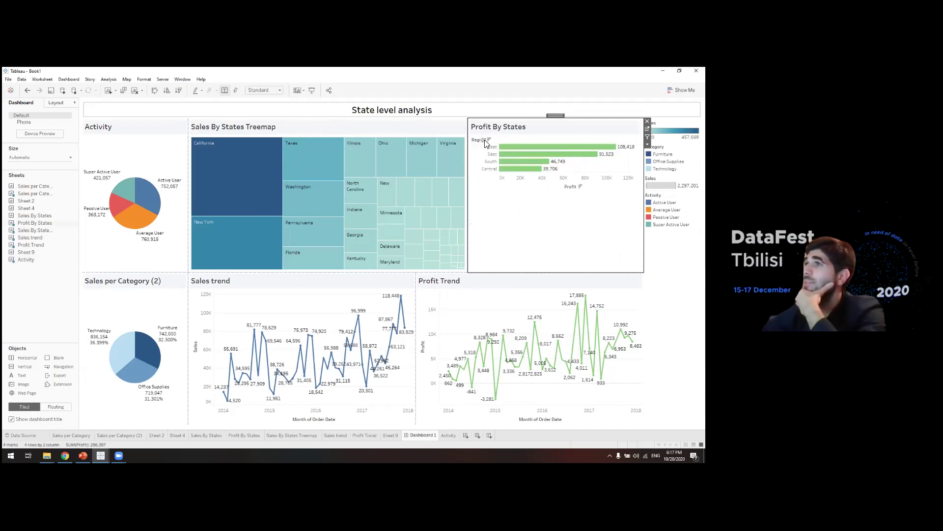
{"action": "left_click", "coordinate": [484, 141]}
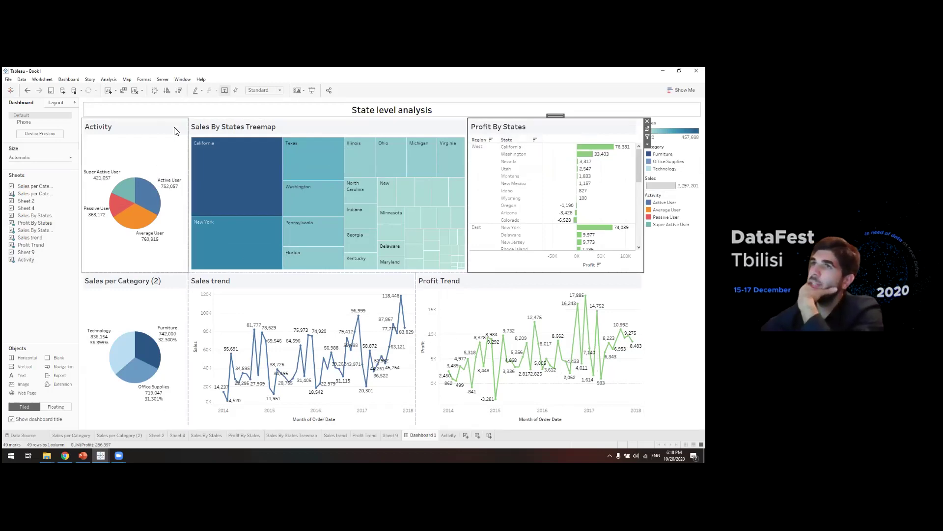
Open the Activity sheet from its dashboard tile and add a City filter with all cities selected.
{"action": "left_click", "coordinate": [189, 129]}
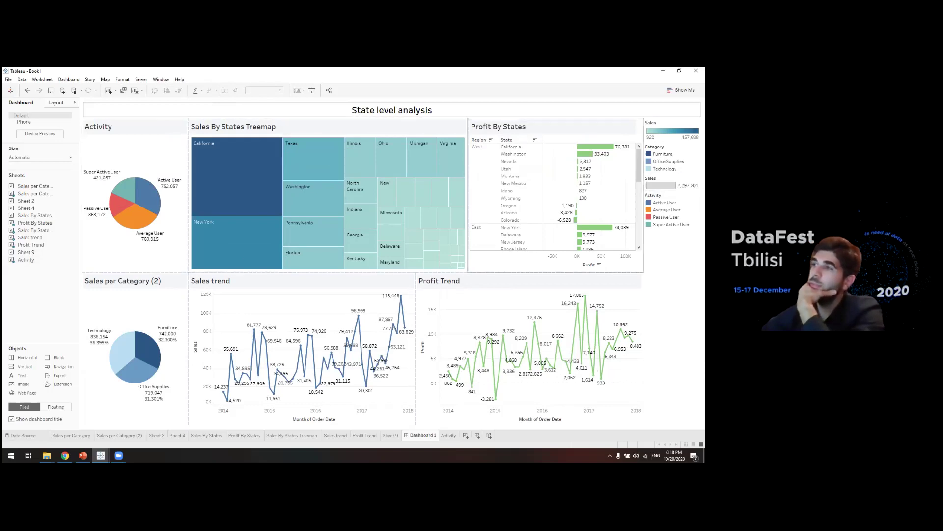
{"action": "left_click", "coordinate": [152, 124]}
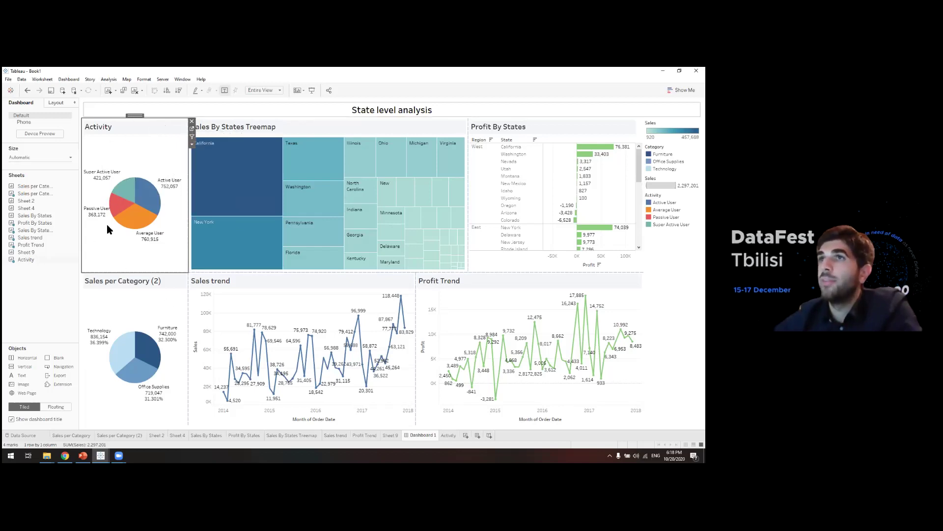
{"action": "left_click", "coordinate": [192, 129]}
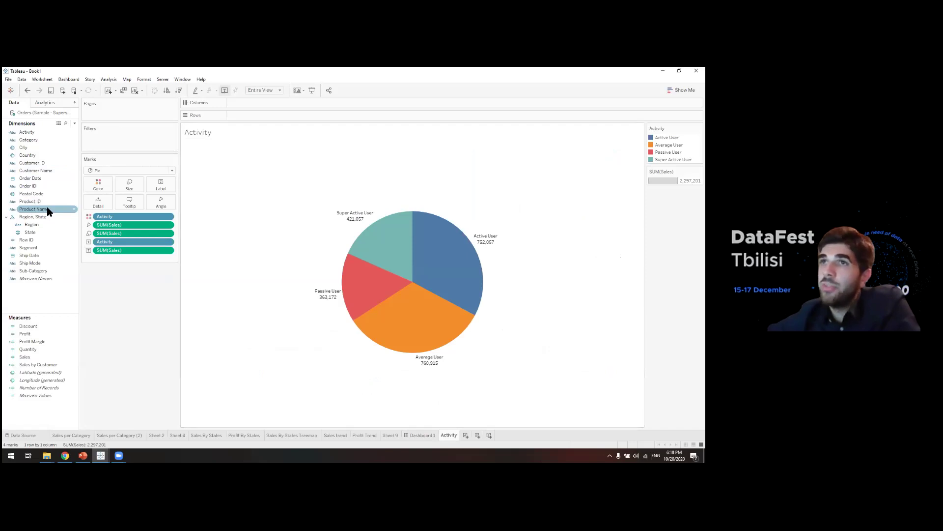
{"action": "left_click", "coordinate": [24, 148]}
{"action": "left_click_drag", "start_coordinate": [25, 148], "coordinate": [99, 142]}
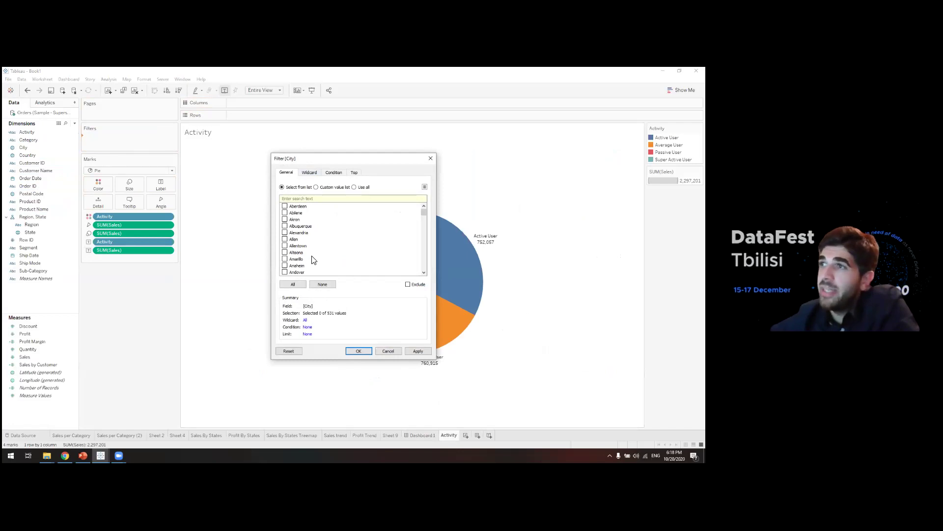
{"action": "left_click", "coordinate": [294, 285]}
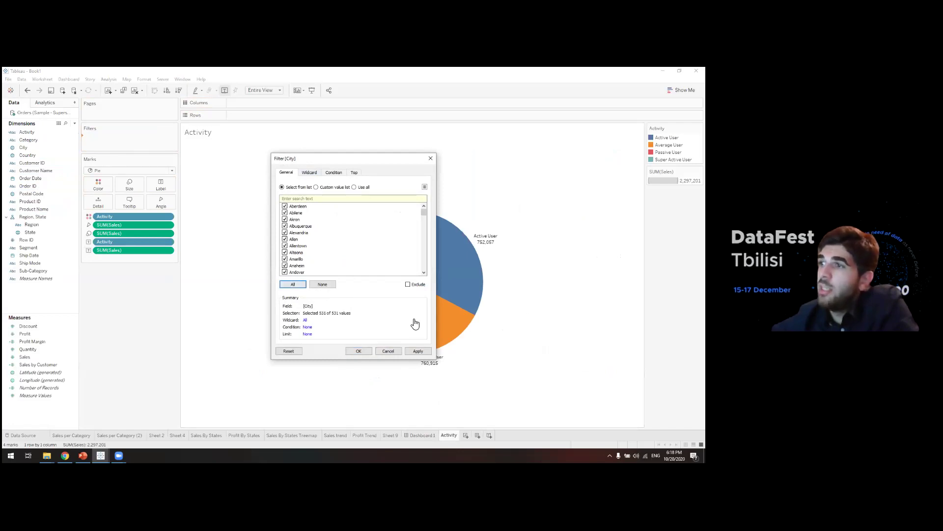
{"action": "left_click", "coordinate": [418, 351]}
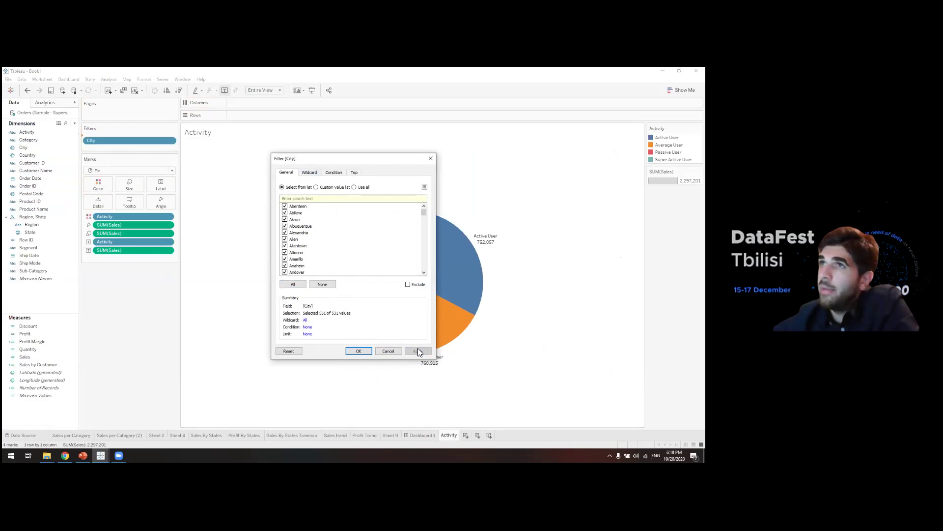
{"action": "left_click", "coordinate": [355, 350]}
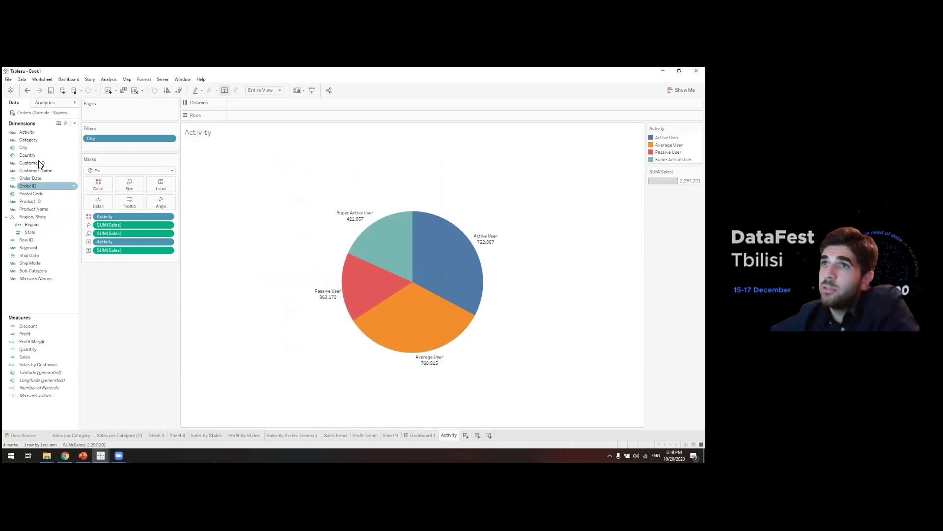
Add an Activity filter to the pie chart sheet with all four user groups selected.
{"action": "left_click_drag", "start_coordinate": [27, 132], "coordinate": [128, 149]}
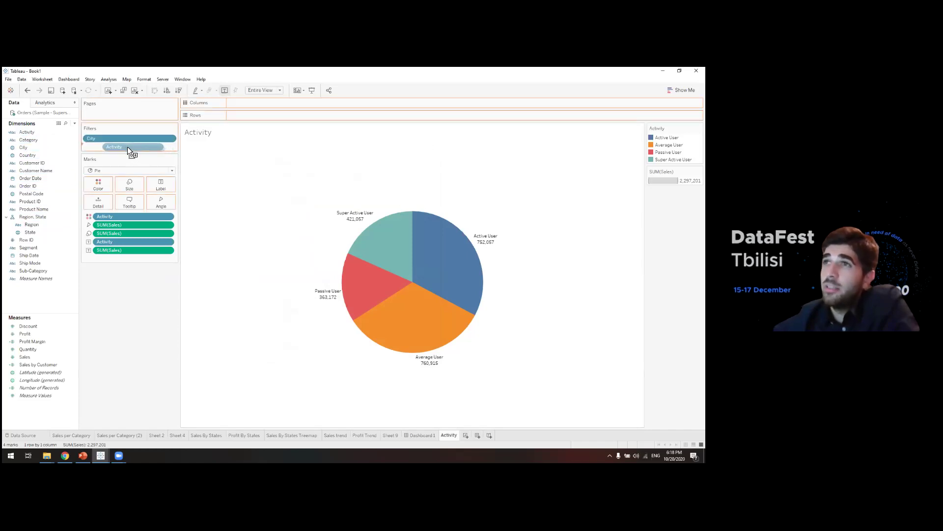
{"action": "left_click_drag", "start_coordinate": [128, 148], "coordinate": [128, 148]}
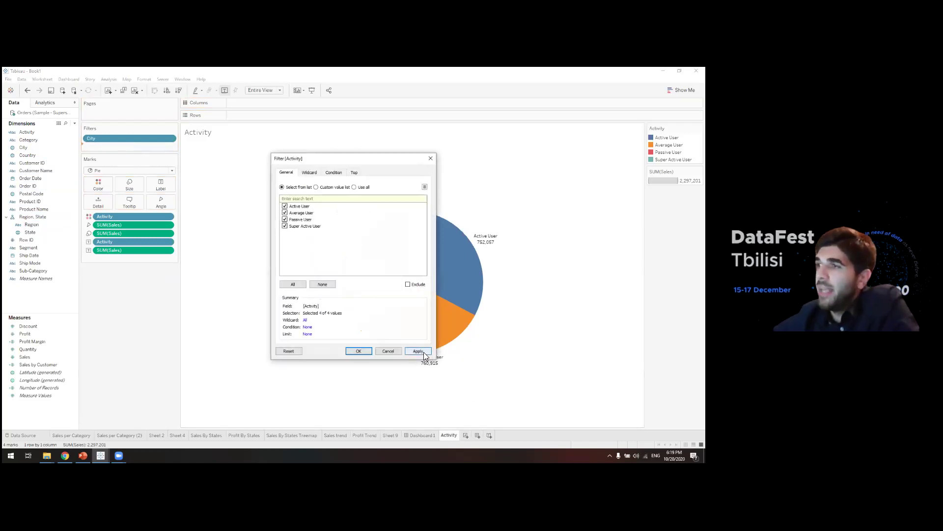
{"action": "left_click", "coordinate": [411, 350]}
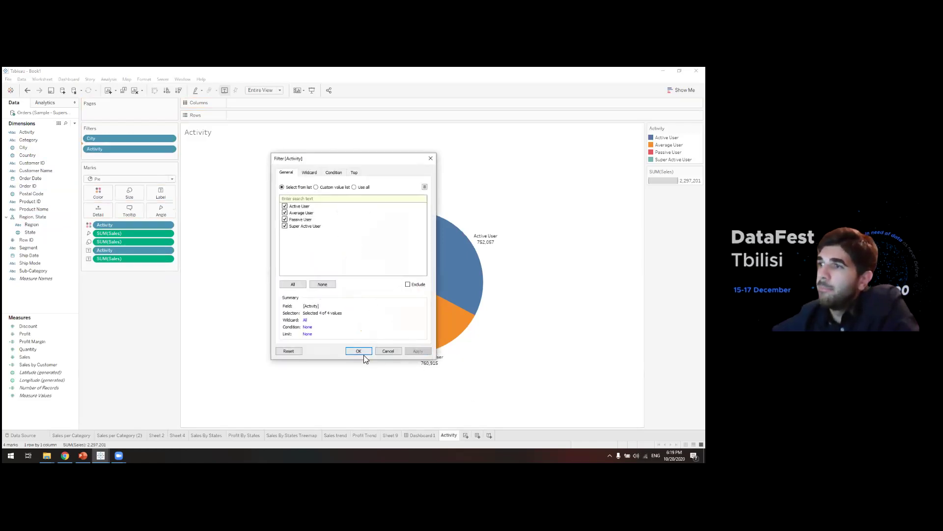
{"action": "left_click", "coordinate": [364, 353]}
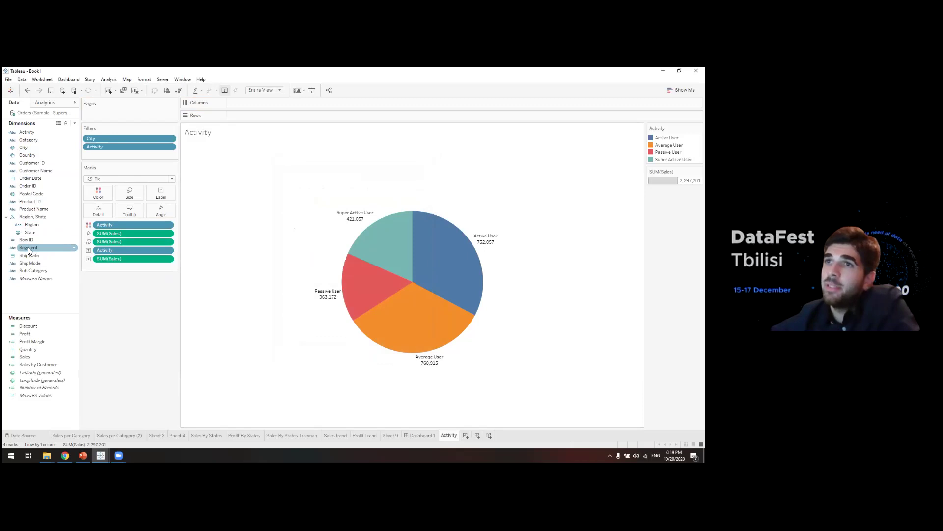
Create a new worksheet with a bar chart of Sales by Segment, placing Segment in columns and Sales in rows.
{"action": "left_click", "coordinate": [465, 435]}
{"action": "left_click_drag", "start_coordinate": [59, 249], "coordinate": [213, 119]}
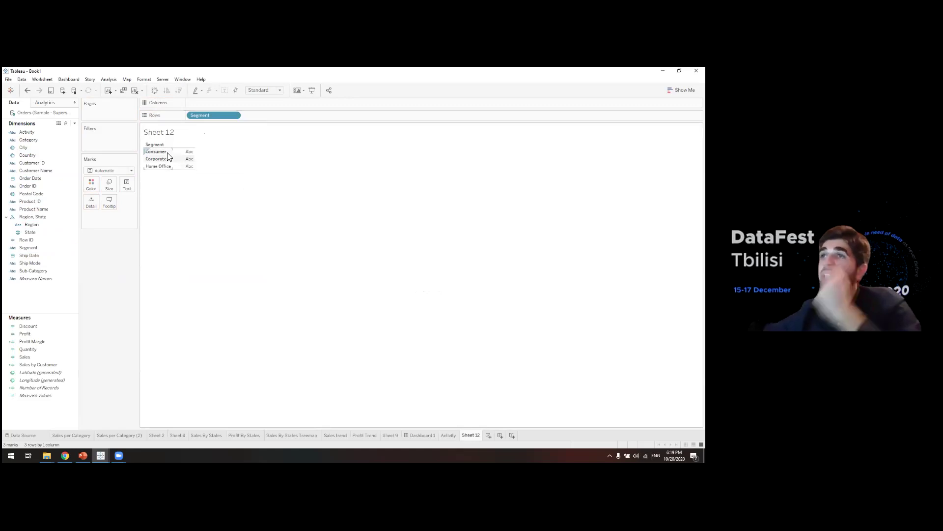
{"action": "mouse_move", "coordinate": [182, 153]}
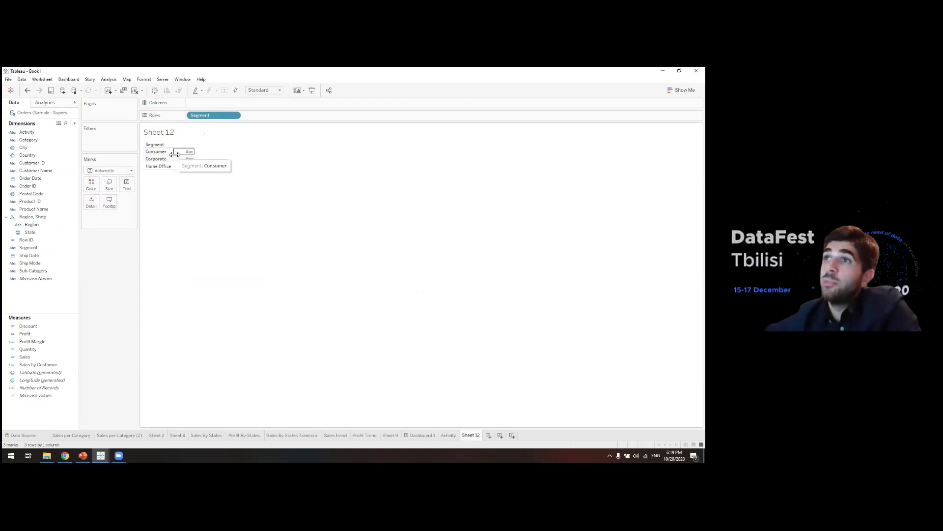
{"action": "left_click", "coordinate": [156, 165]}
{"action": "left_click_drag", "start_coordinate": [25, 357], "coordinate": [288, 117]}
{"action": "left_click_drag", "start_coordinate": [225, 115], "coordinate": [229, 103]}
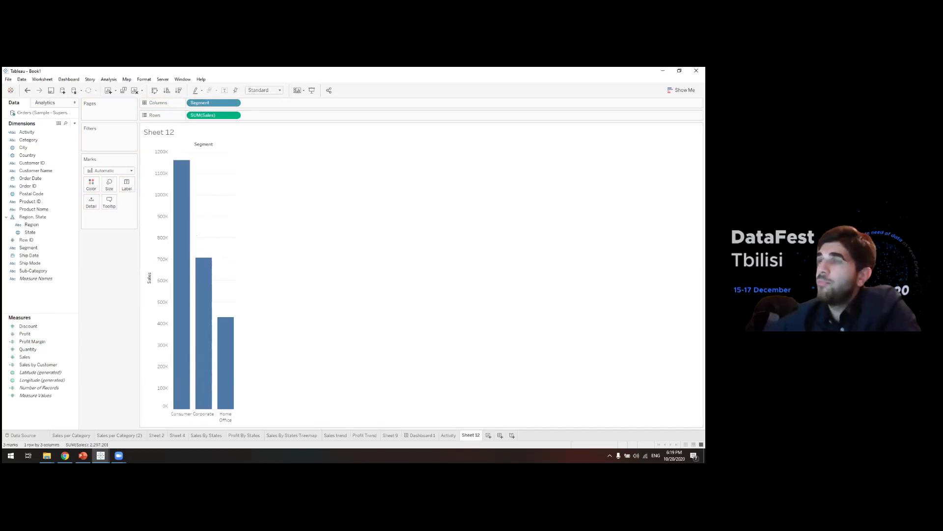
Add a Sub-Category filter to the Activity pie chart sheet with all sub-categories selected.
{"action": "left_click", "coordinate": [447, 435]}
{"action": "left_click", "coordinate": [425, 435]}
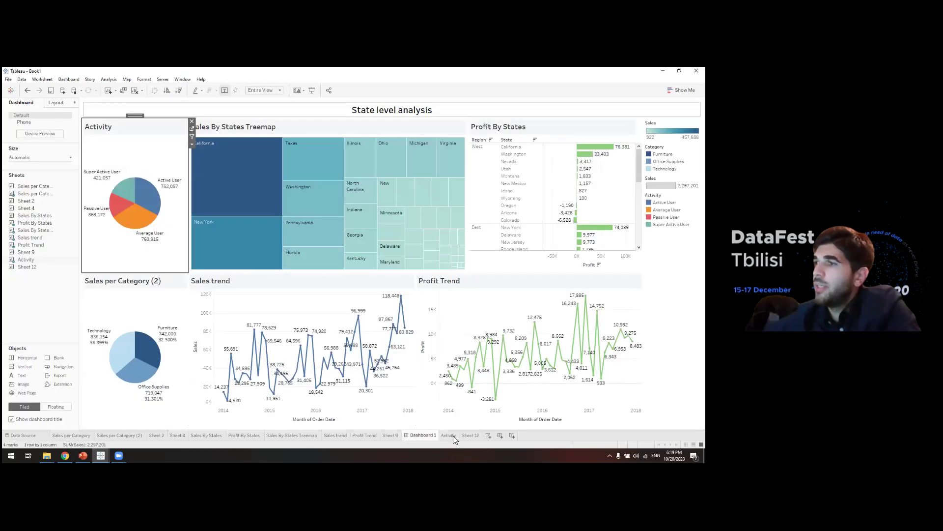
{"action": "left_click", "coordinate": [451, 435]}
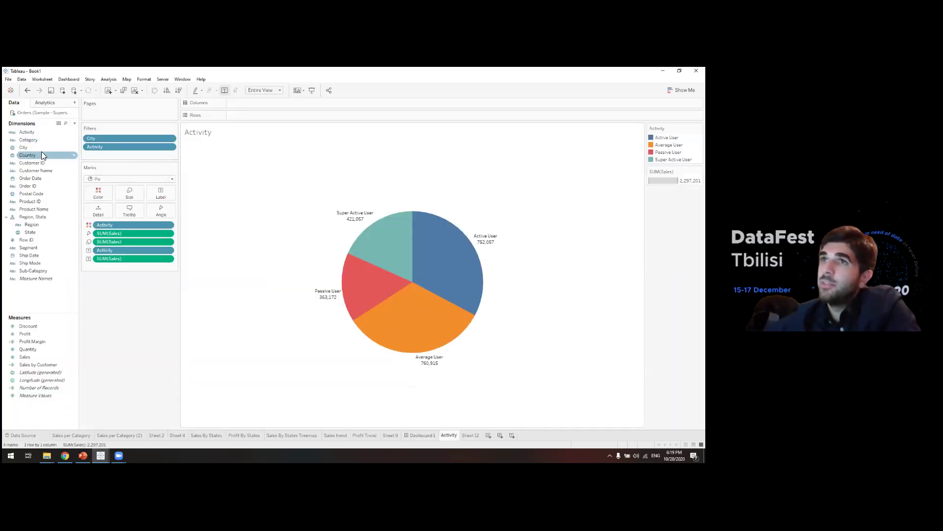
{"action": "left_click_drag", "start_coordinate": [35, 270], "coordinate": [108, 160]}
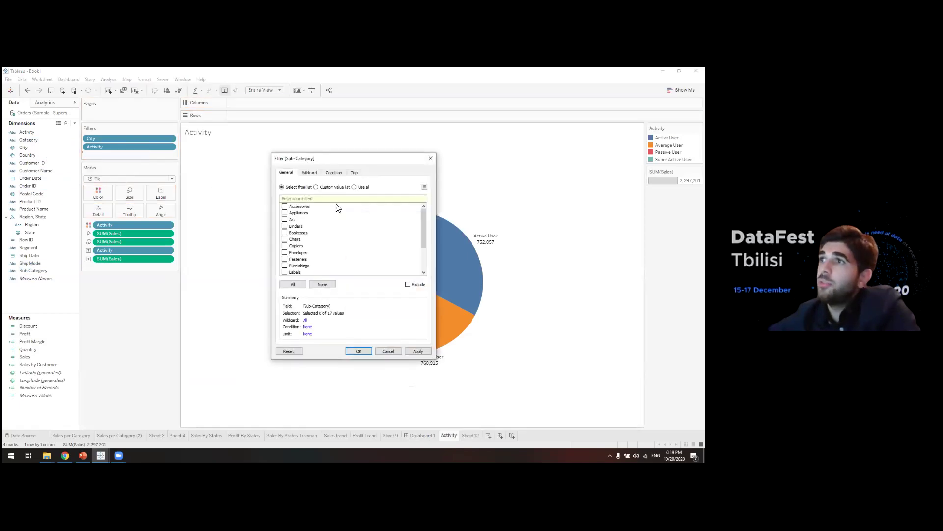
{"action": "left_click_drag", "start_coordinate": [424, 224], "coordinate": [421, 252]}
{"action": "scroll", "coordinate": [317, 212], "scroll_direction": "up", "scroll_amount": 2}
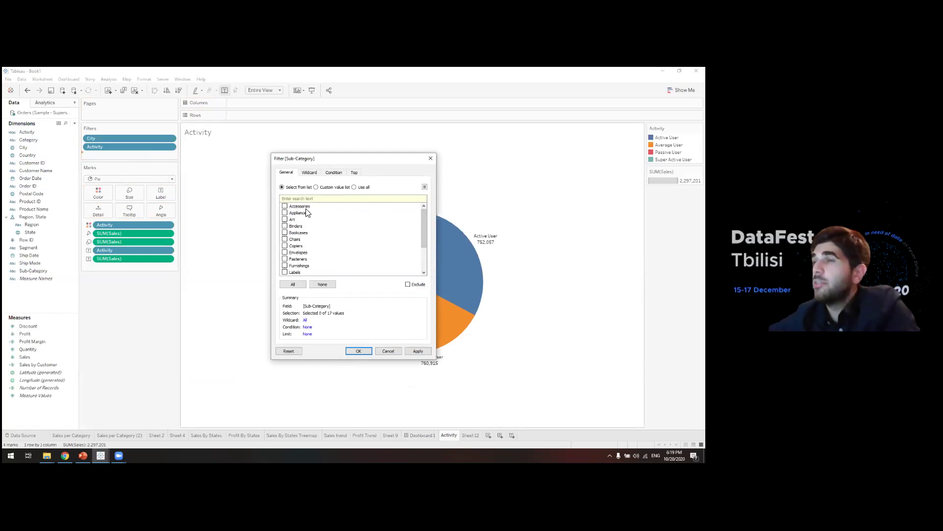
{"action": "scroll", "coordinate": [291, 208], "scroll_direction": "down", "scroll_amount": 2}
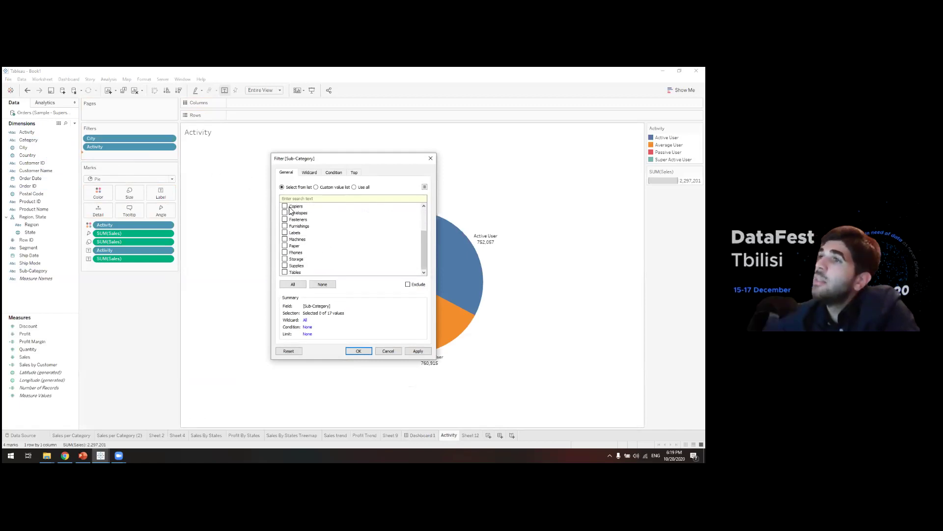
{"action": "left_click", "coordinate": [293, 284]}
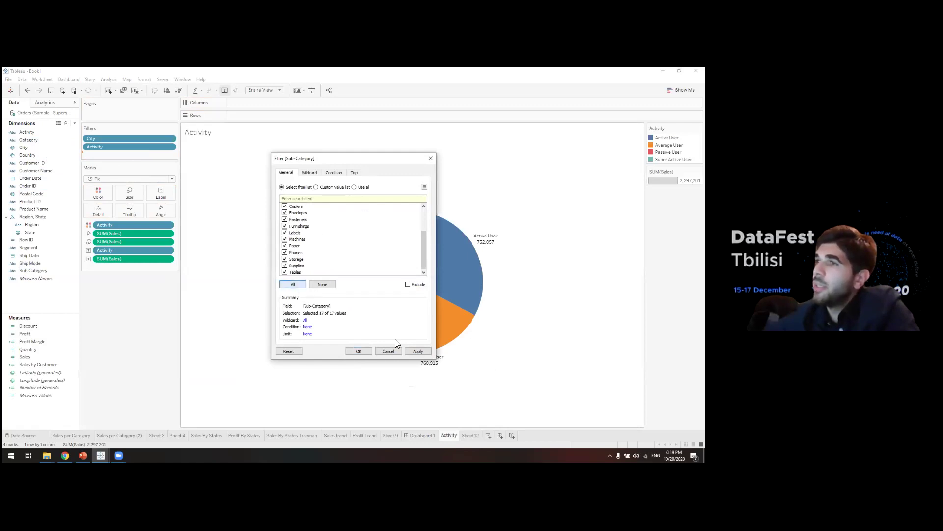
{"action": "left_click", "coordinate": [416, 350]}
{"action": "left_click", "coordinate": [359, 351]}
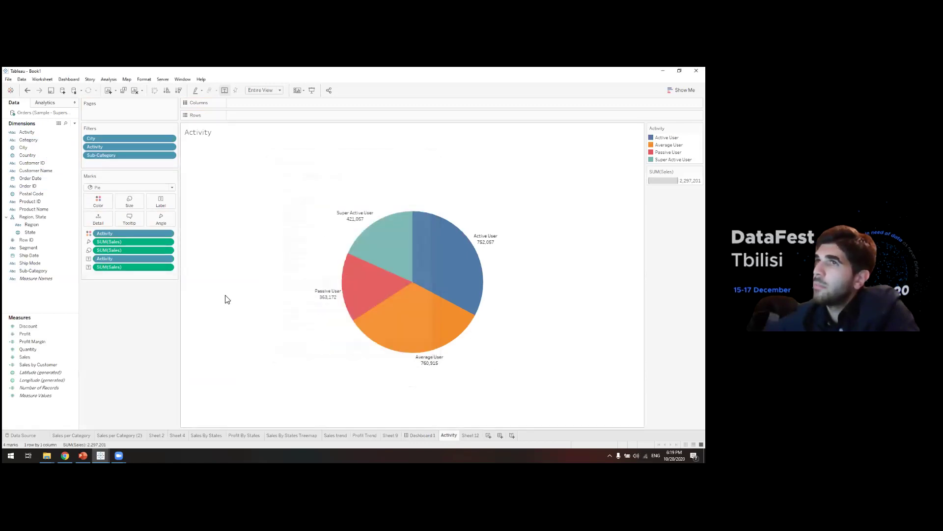
Add a Category filter to the Activity sheet with all categories selected.
{"action": "left_click_drag", "start_coordinate": [28, 140], "coordinate": [112, 161]}
{"action": "left_click", "coordinate": [294, 284]}
{"action": "left_click", "coordinate": [417, 350]}
{"action": "left_click", "coordinate": [358, 351]}
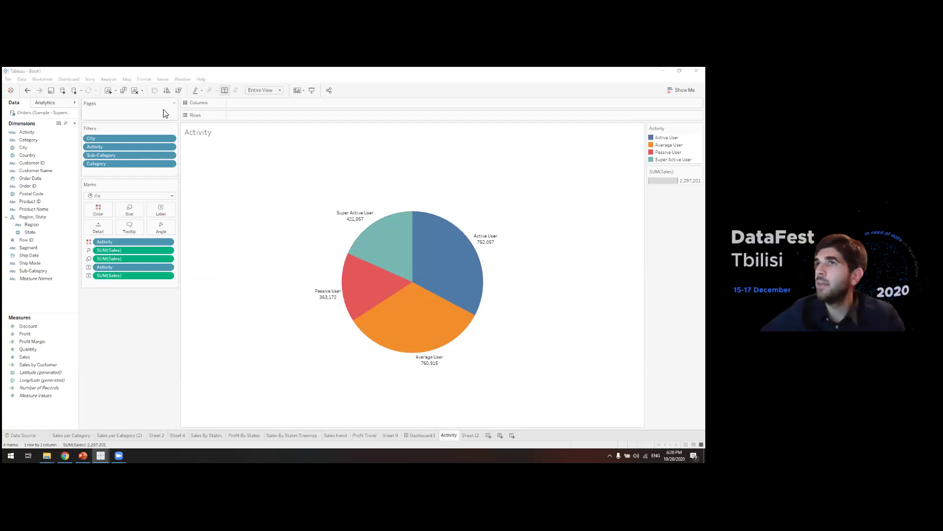
Compare with Sheet 12, then apply the Activity sheet's City filter to all worksheets using this data source.
{"action": "mouse_move", "coordinate": [361, 305]}
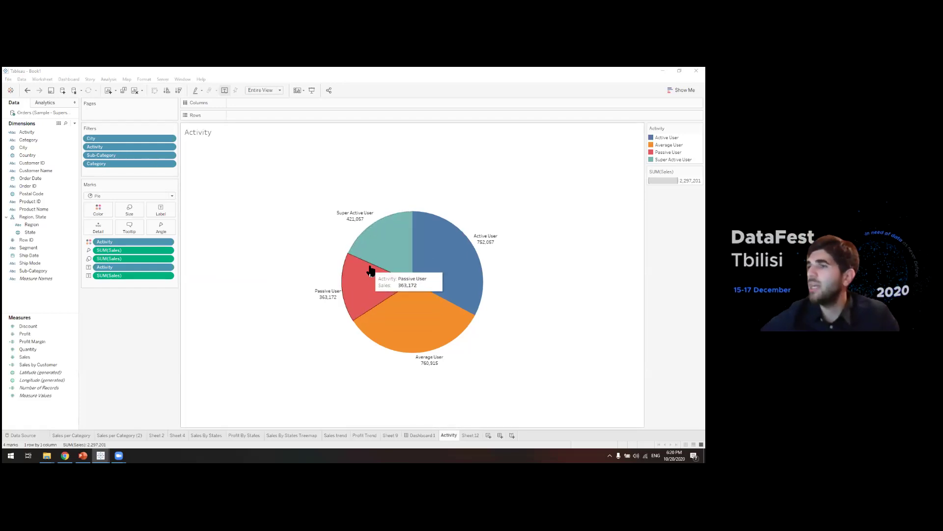
{"action": "left_click", "coordinate": [466, 436]}
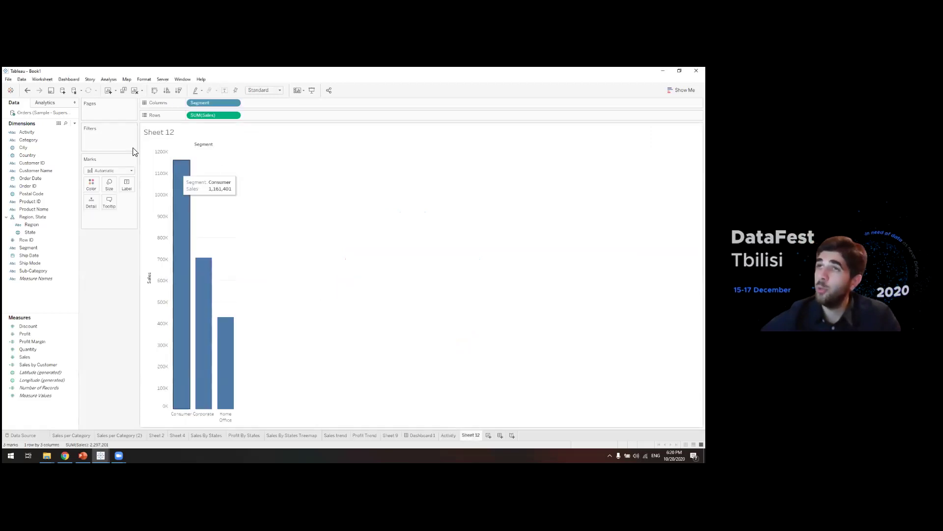
{"action": "left_click", "coordinate": [449, 436]}
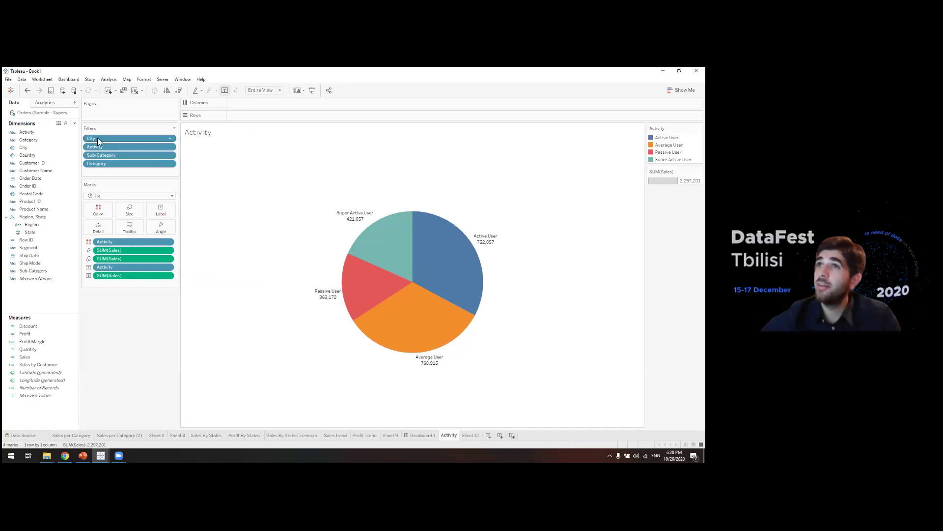
{"action": "left_click", "coordinate": [170, 140]}
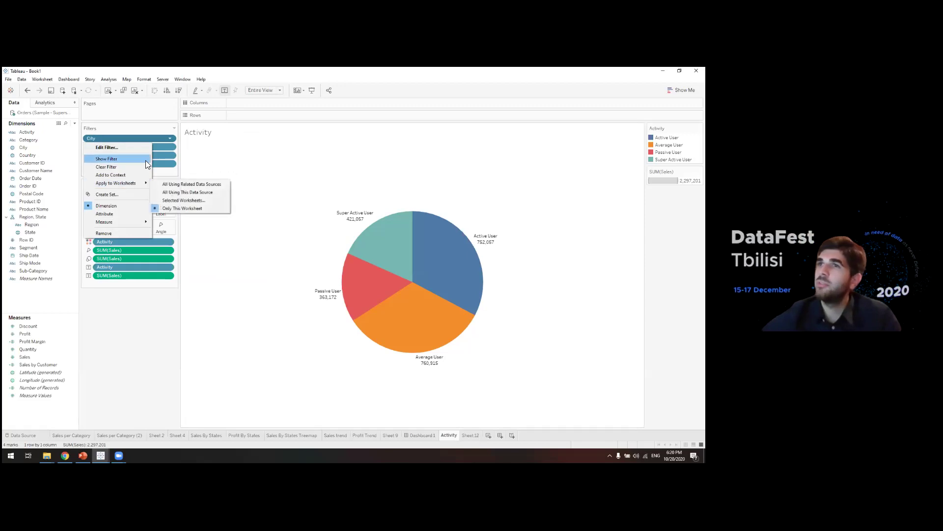
{"action": "mouse_move", "coordinate": [129, 181]}
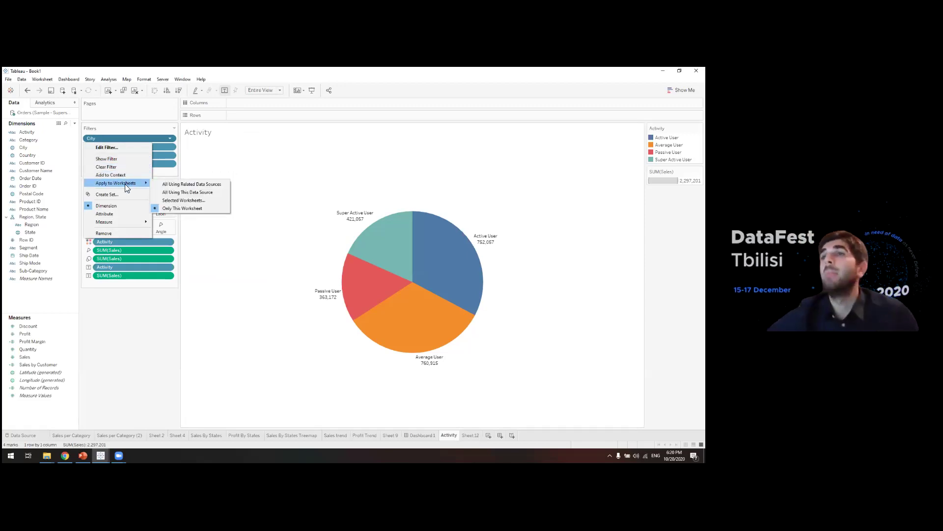
{"action": "left_click", "coordinate": [171, 193]}
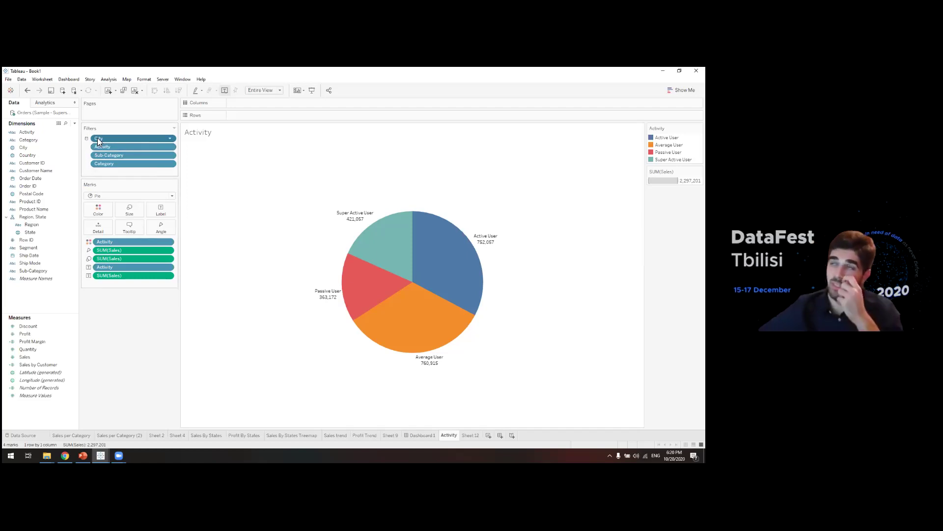
Check whether the City filter is present on Sheet 12, Sheet 2, Sheet 4 and Profit By States.
{"action": "mouse_move", "coordinate": [87, 141]}
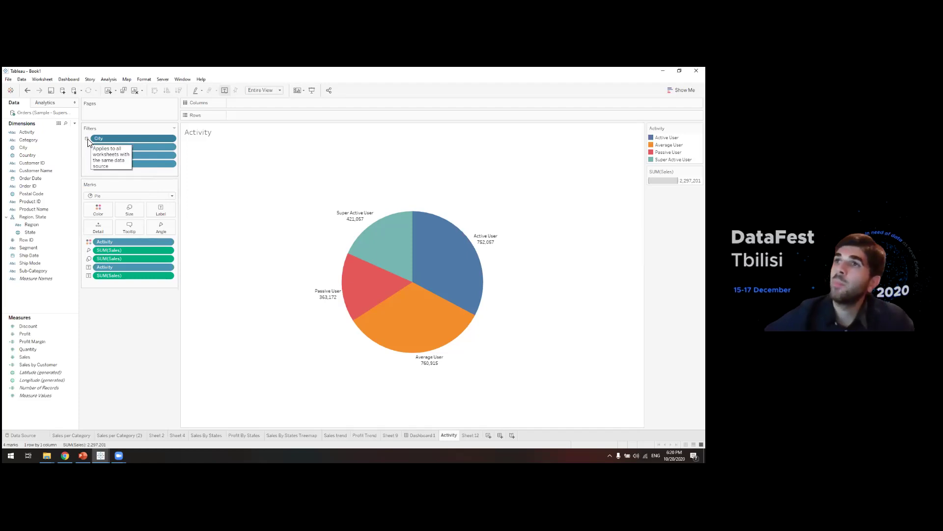
{"action": "left_click", "coordinate": [470, 435]}
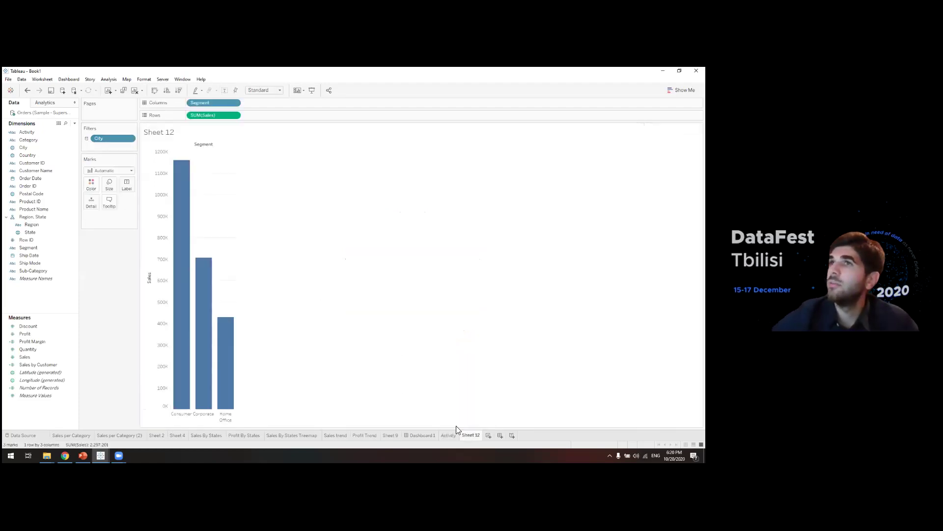
{"action": "left_click", "coordinate": [157, 435]}
{"action": "left_click", "coordinate": [178, 435]}
{"action": "left_click", "coordinate": [232, 435]}
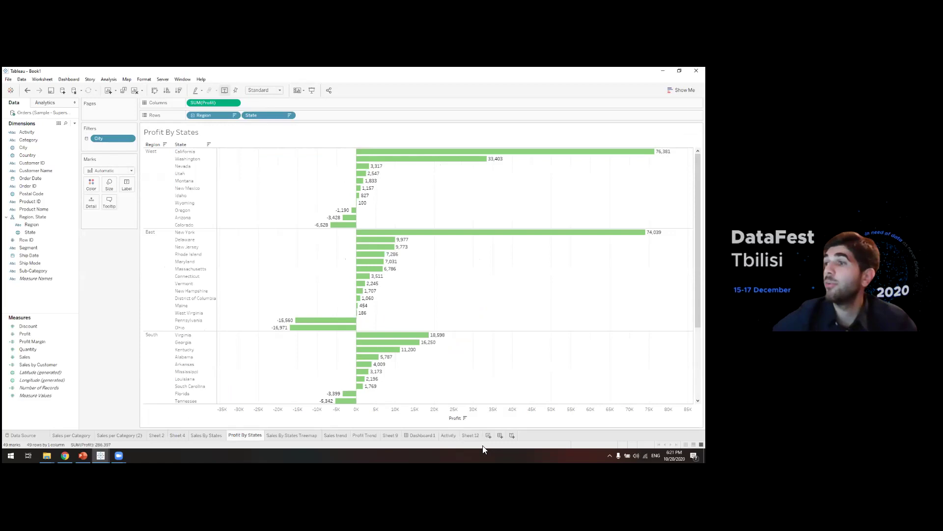
{"action": "left_click", "coordinate": [470, 435]}
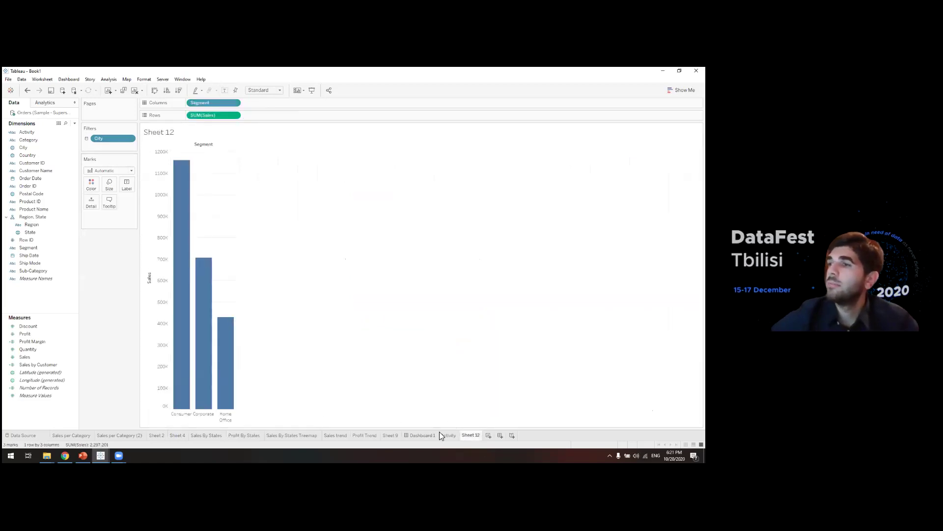
Apply the Activity filter on the Activity sheet to all worksheets using this data source.
{"action": "left_click", "coordinate": [441, 435]}
{"action": "left_click", "coordinate": [167, 147]}
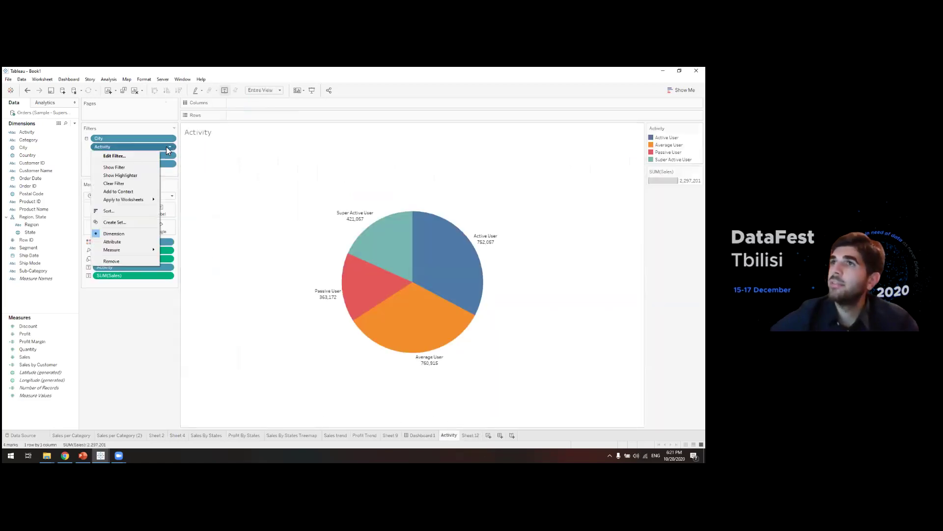
{"action": "mouse_move", "coordinate": [149, 200]}
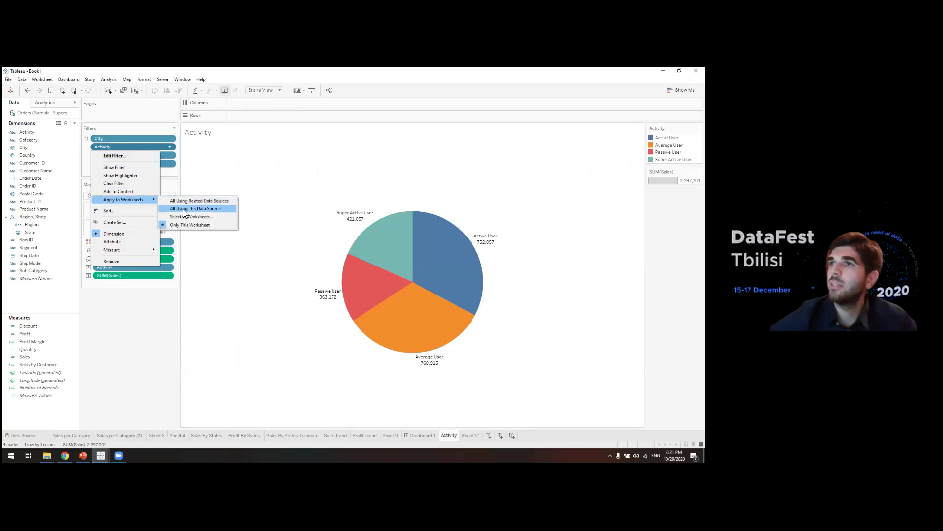
{"action": "left_click", "coordinate": [183, 210]}
Apply the Sub-Category and Category filters to all worksheets using this data source and check them on Sheet 4.
{"action": "left_click", "coordinate": [171, 155]}
{"action": "mouse_move", "coordinate": [150, 200]}
{"action": "left_click", "coordinate": [181, 208]}
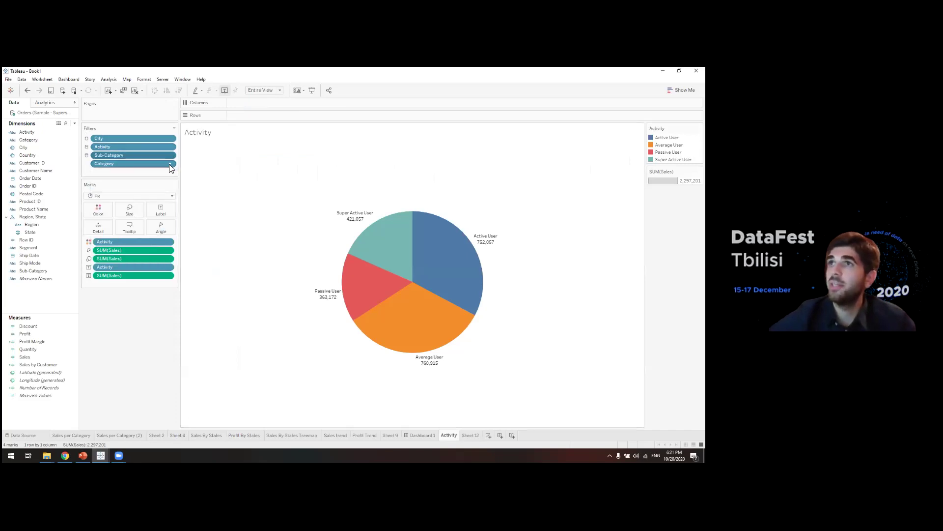
{"action": "left_click", "coordinate": [169, 163]}
{"action": "mouse_move", "coordinate": [150, 208]}
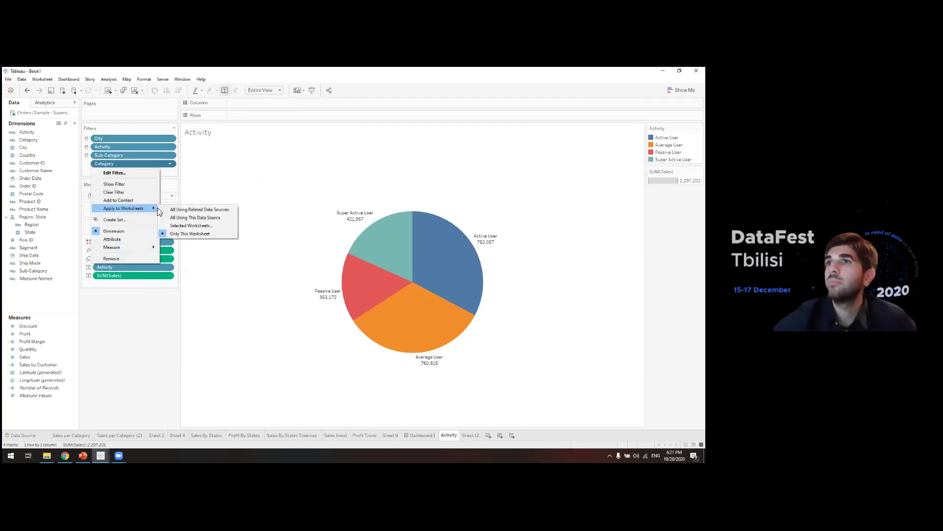
{"action": "left_click", "coordinate": [184, 218]}
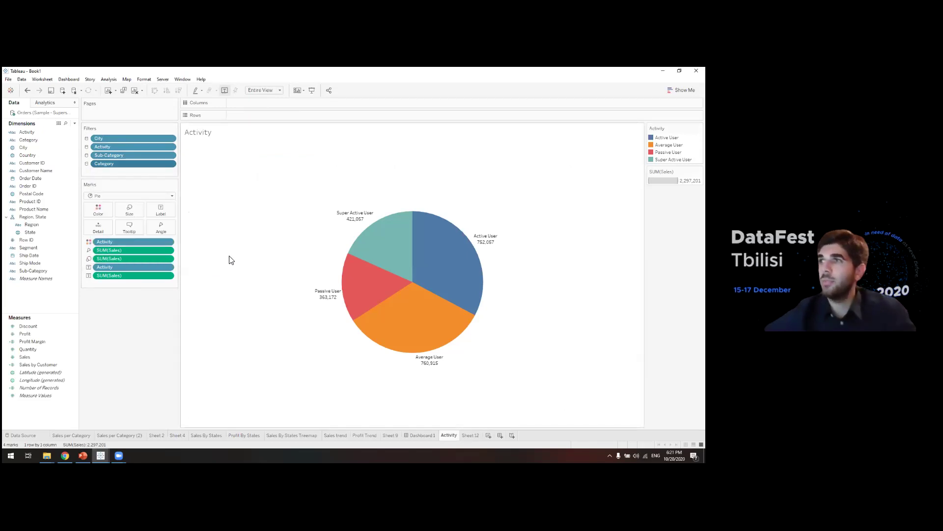
{"action": "left_click", "coordinate": [165, 435]}
{"action": "left_click", "coordinate": [183, 436]}
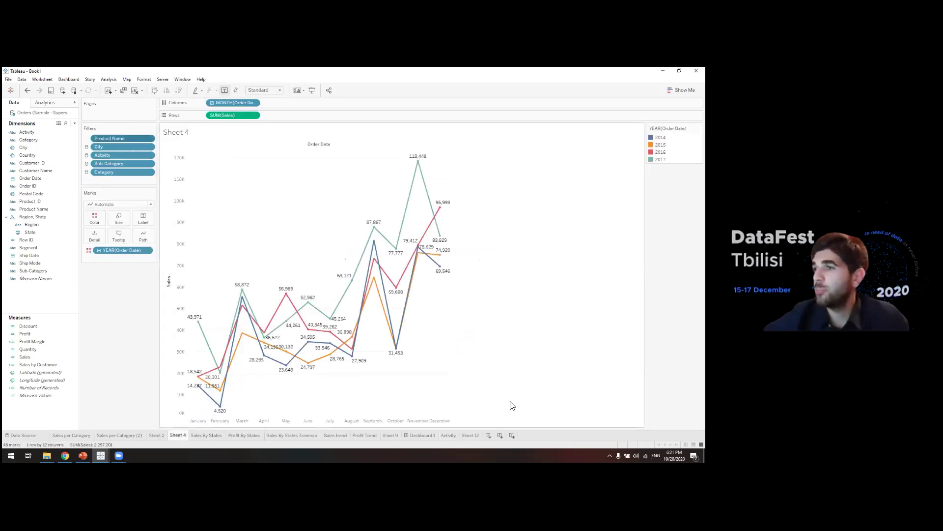
Remove all the Sales, Category and Activity legends from the State level analysis dashboard.
{"action": "left_click", "coordinate": [421, 435]}
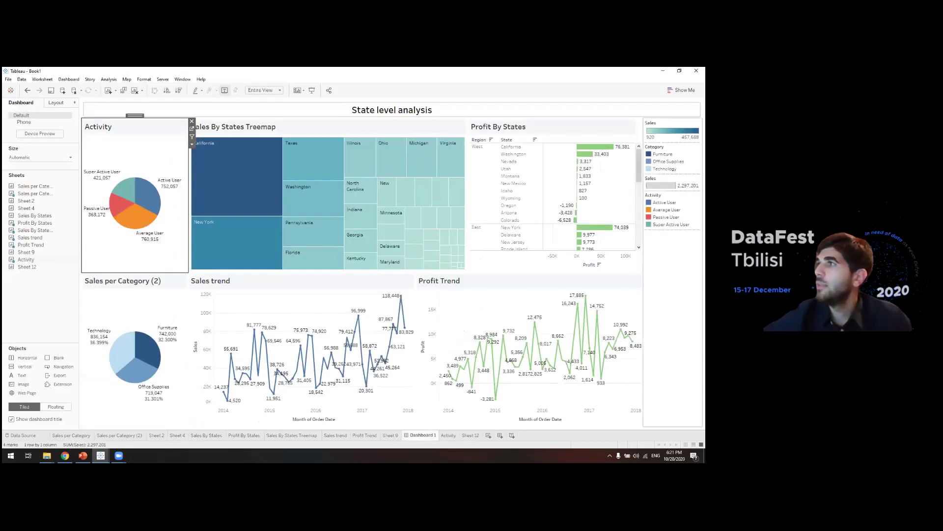
{"action": "left_click", "coordinate": [672, 130]}
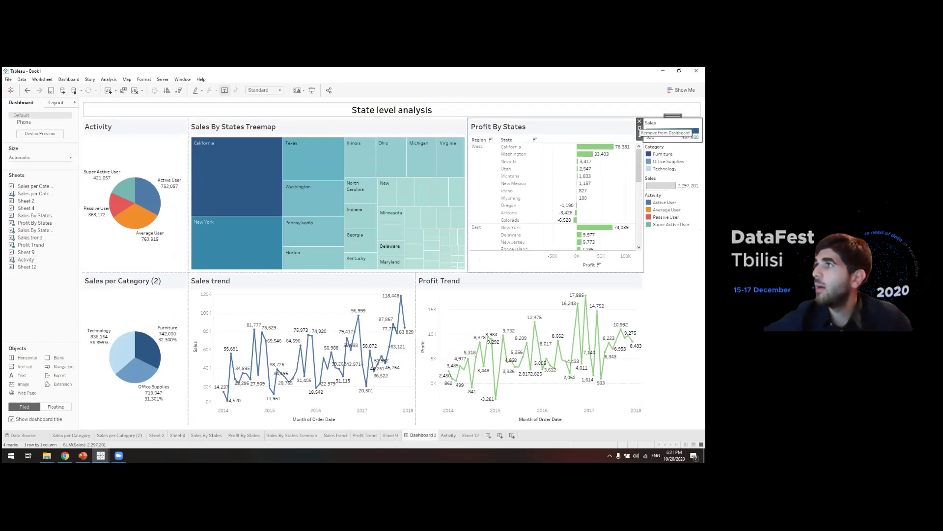
{"action": "left_click", "coordinate": [639, 120]}
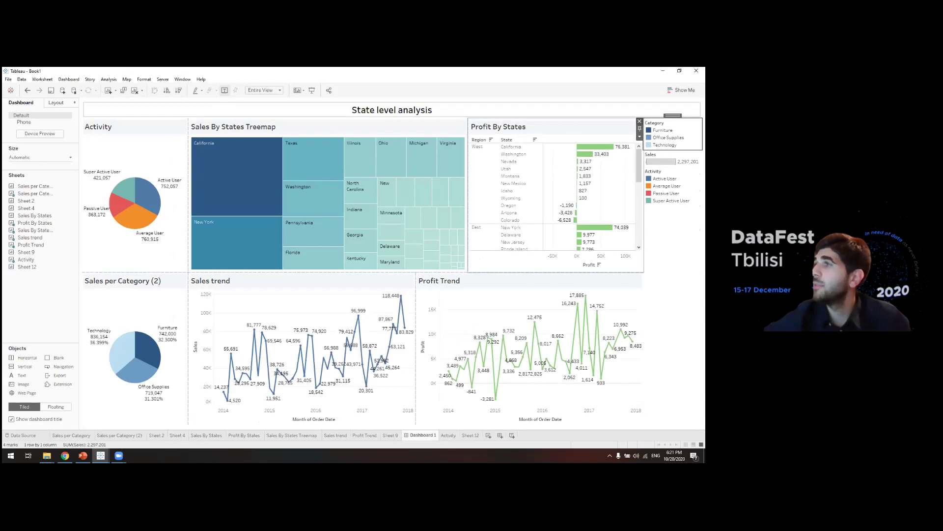
{"action": "left_click", "coordinate": [639, 121]}
{"action": "mouse_move", "coordinate": [97, 173]}
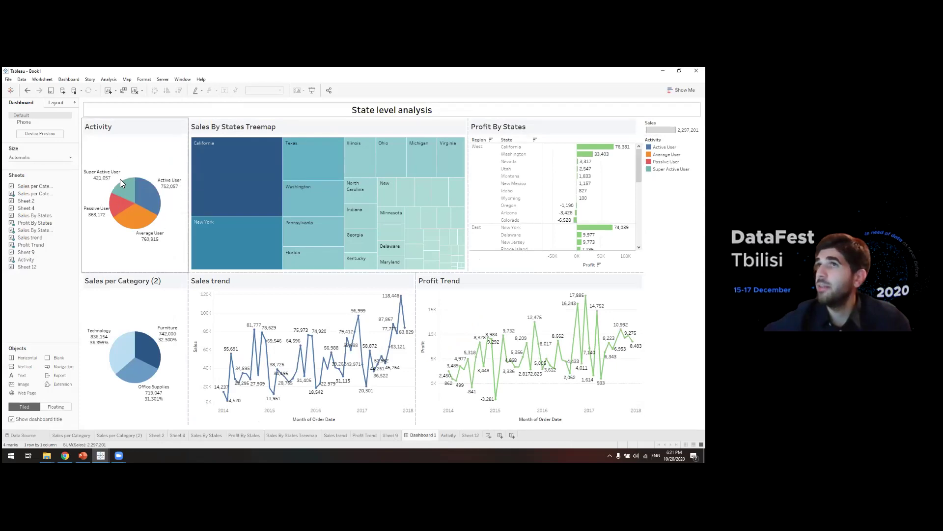
{"action": "left_click", "coordinate": [556, 197]}
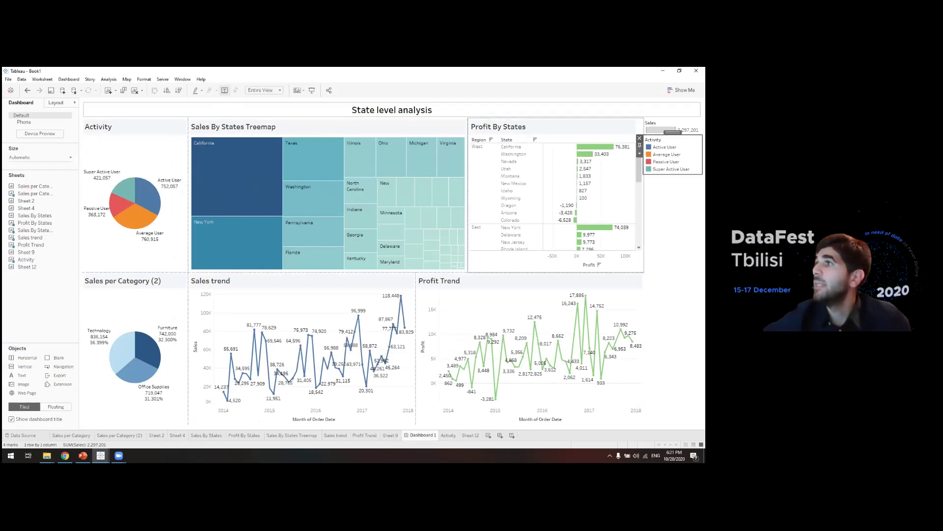
{"action": "key", "text": "Delete"}
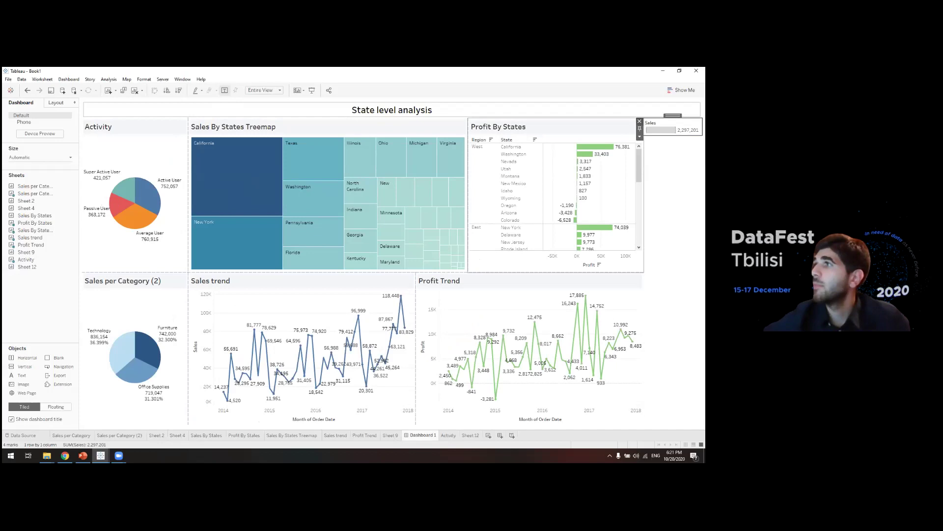
{"action": "left_click", "coordinate": [639, 121]}
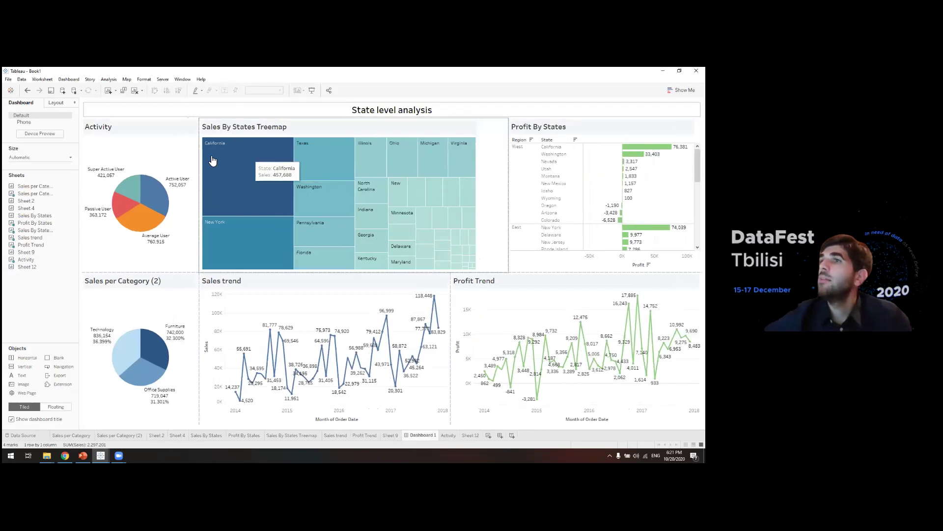
Show the Activity filter on the dashboard from the Activity chart tile.
{"action": "left_click", "coordinate": [172, 133]}
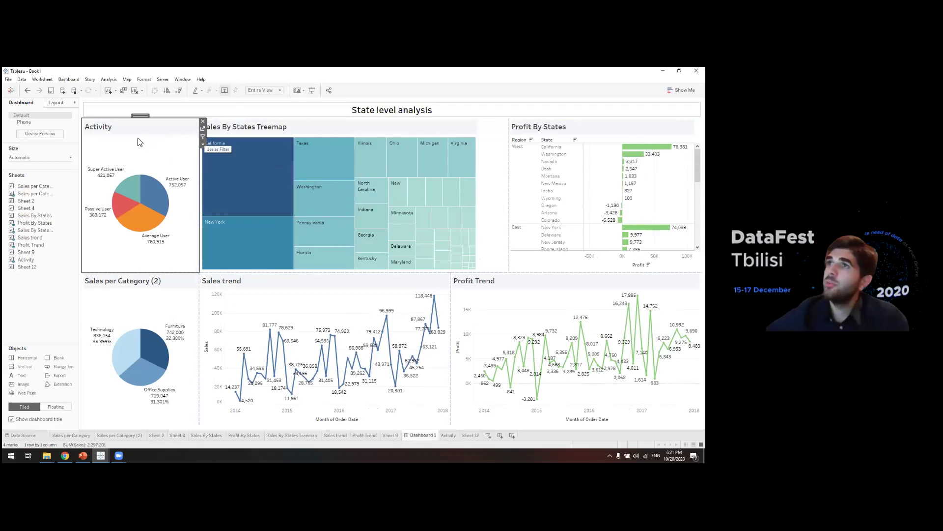
{"action": "left_click", "coordinate": [203, 145]}
{"action": "mouse_move", "coordinate": [219, 208]}
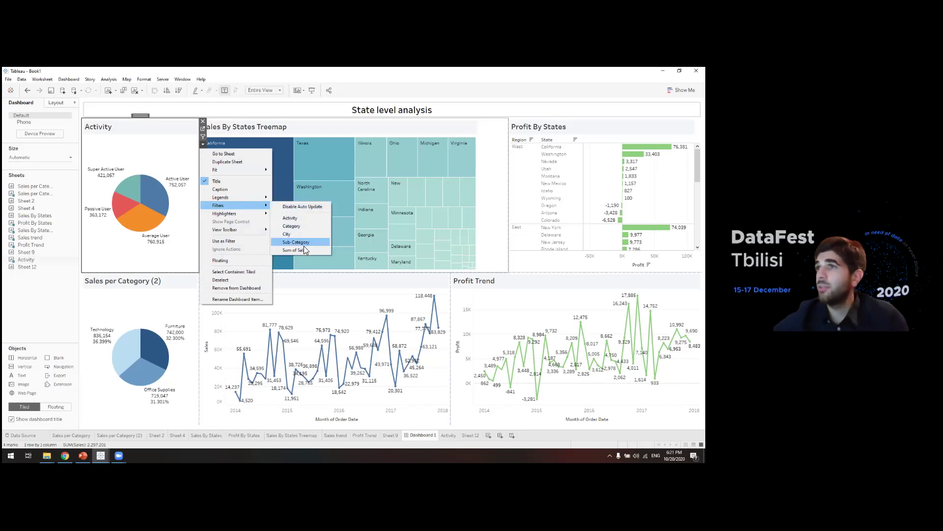
{"action": "left_click", "coordinate": [298, 221]}
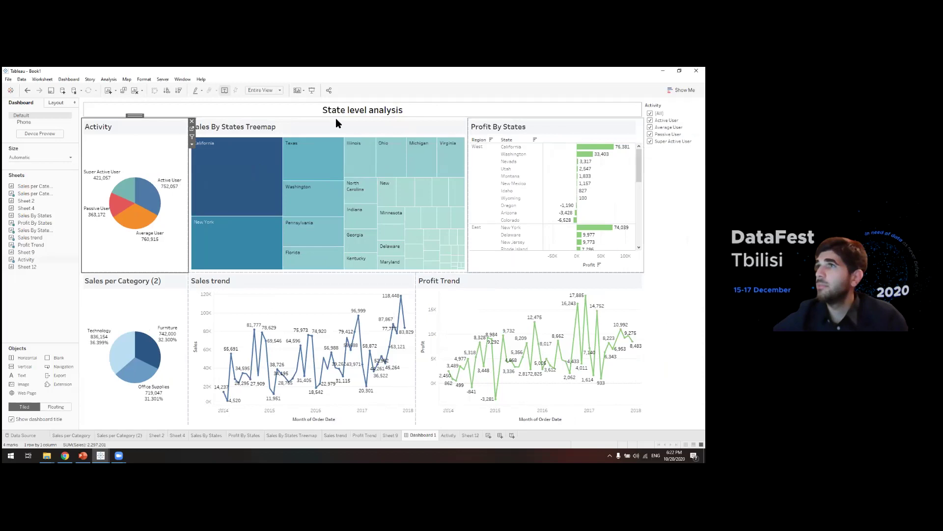
Show the Category, City and Sub-Category filters on the dashboard from the Activity chart tile.
{"action": "left_click", "coordinate": [191, 144]}
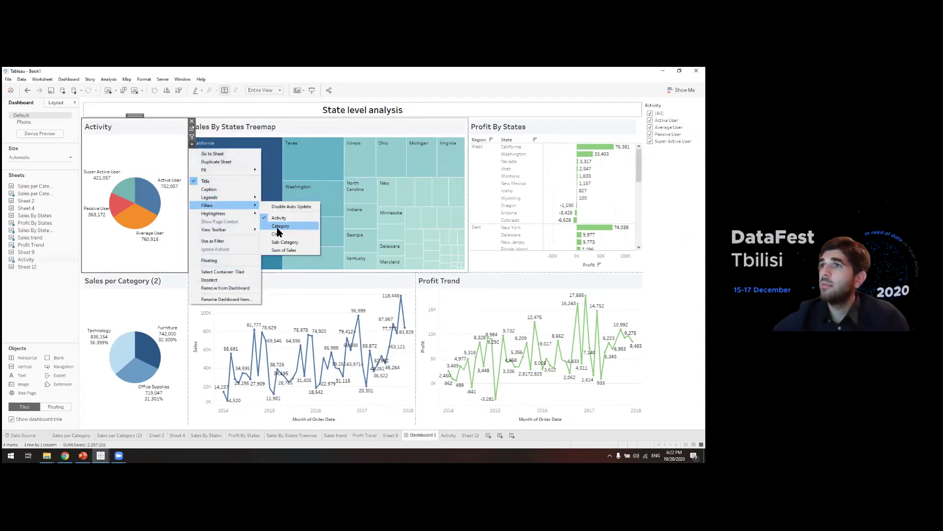
{"action": "left_click", "coordinate": [281, 228]}
{"action": "left_click", "coordinate": [191, 143]}
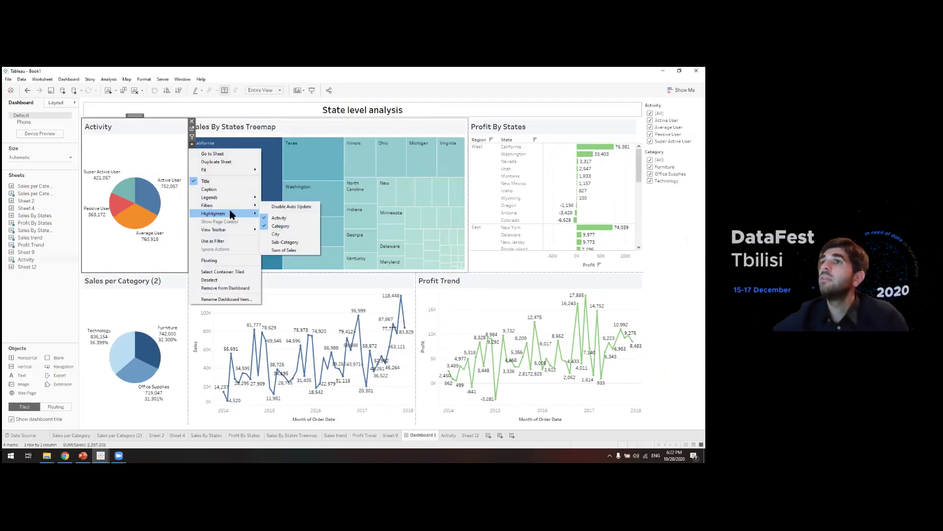
{"action": "left_click", "coordinate": [281, 235]}
{"action": "left_click", "coordinate": [191, 145]}
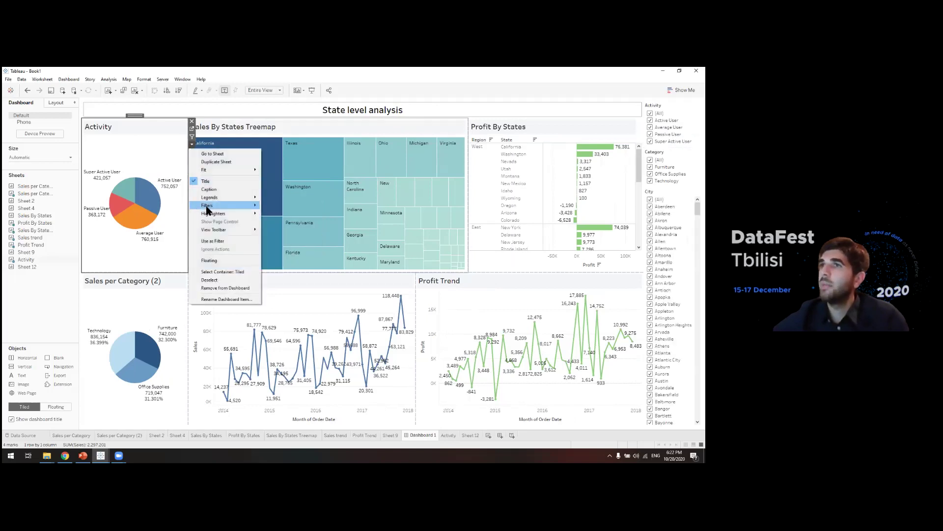
{"action": "left_click", "coordinate": [290, 244]}
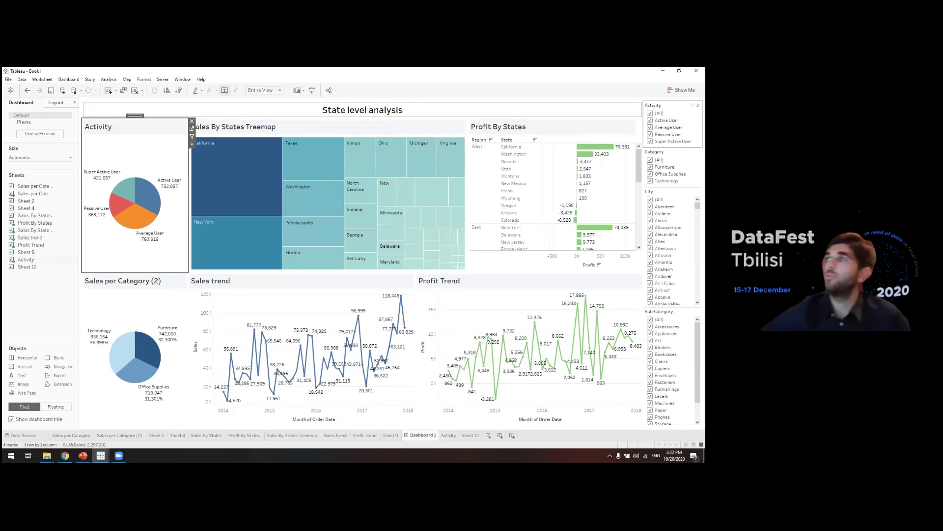
Change the dashboard's Activity filter to the Multiple Values (dropdown) display.
{"action": "mouse_move", "coordinate": [697, 206]}
{"action": "left_mouse_down"}
{"action": "mouse_move", "coordinate": [697, 295]}
{"action": "mouse_move", "coordinate": [697, 206]}
{"action": "left_mouse_up"}
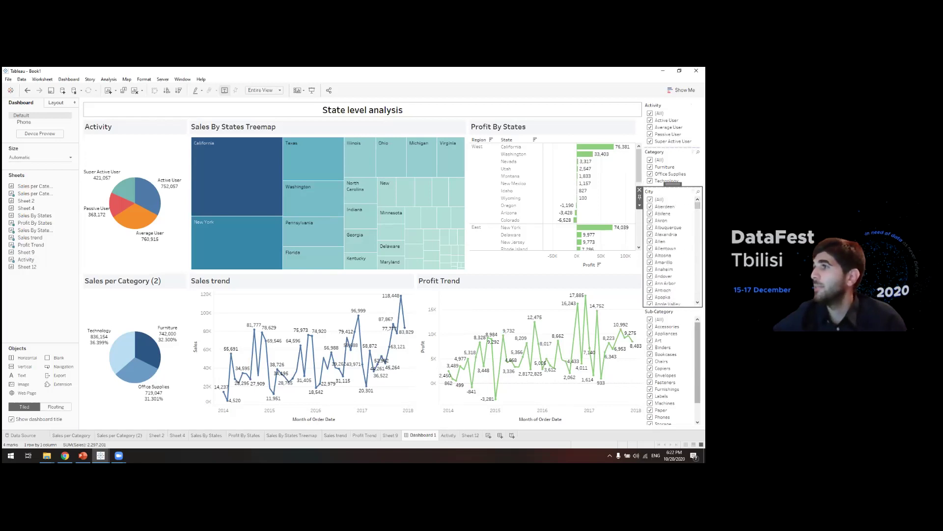
{"action": "left_click", "coordinate": [668, 123]}
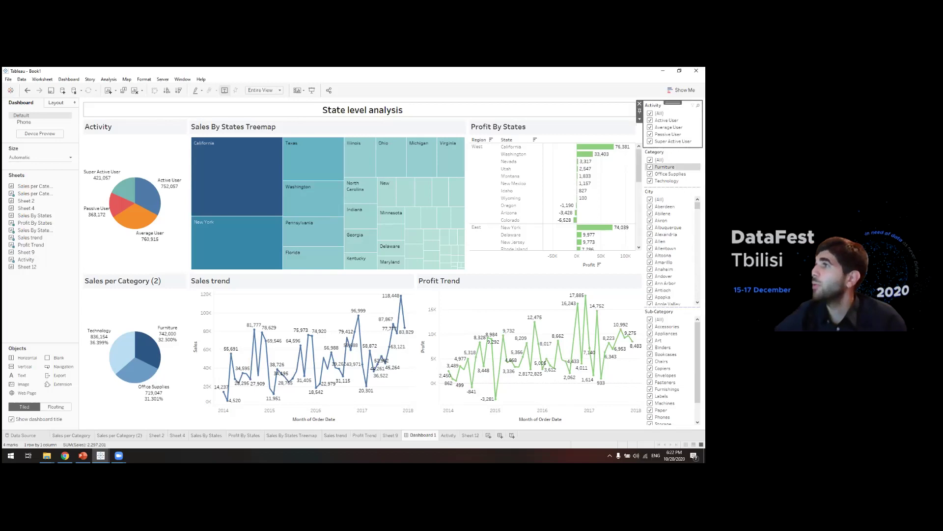
{"action": "left_click", "coordinate": [640, 119]}
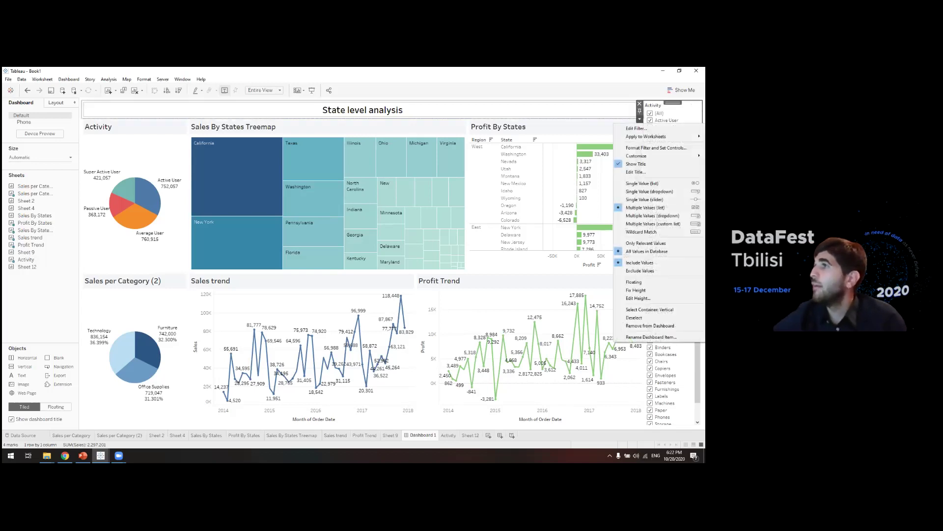
{"action": "key", "text": "Escape"}
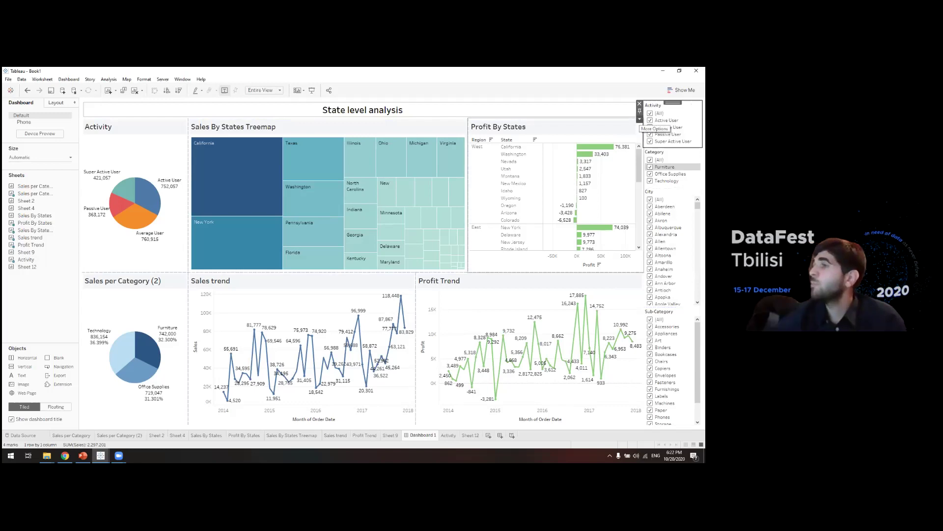
{"action": "left_click", "coordinate": [639, 119]}
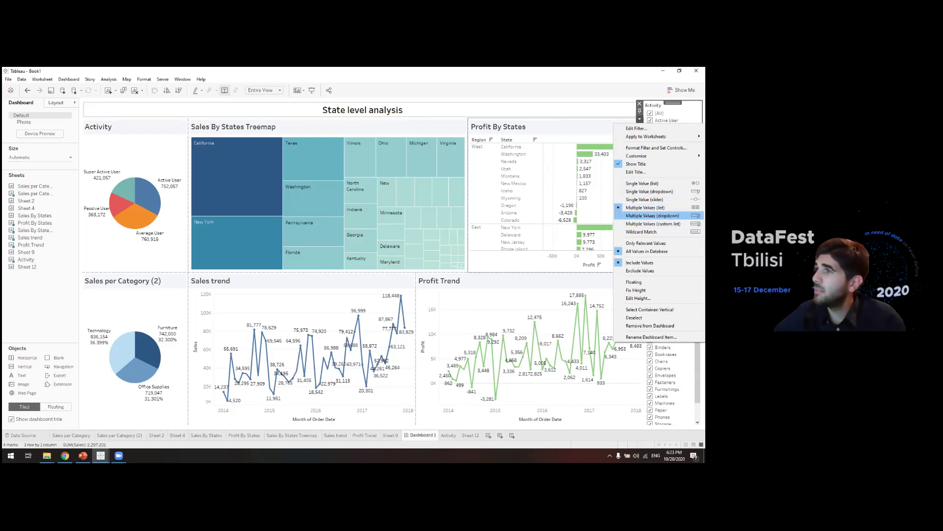
{"action": "left_click", "coordinate": [650, 215]}
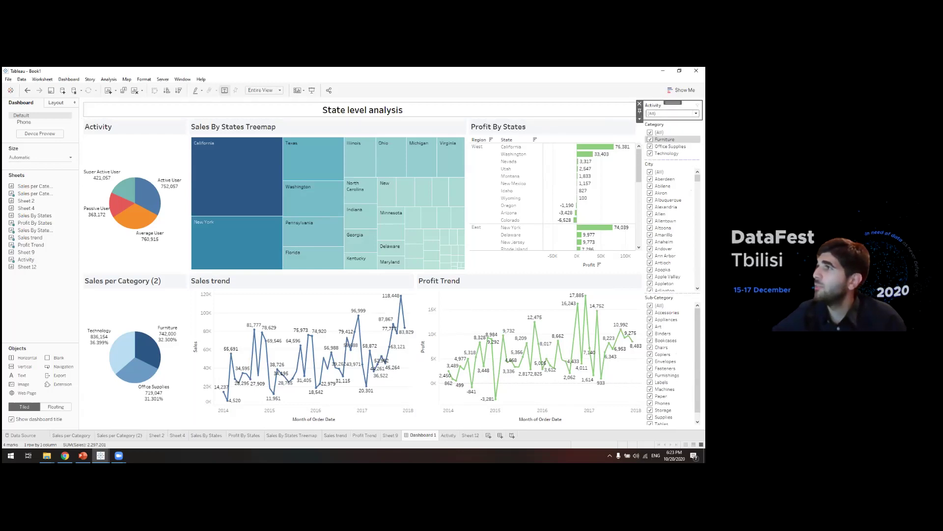
Test the Activity filter with only Active User and with only Average User, and reselect all activity values.
{"action": "left_click", "coordinate": [696, 114]}
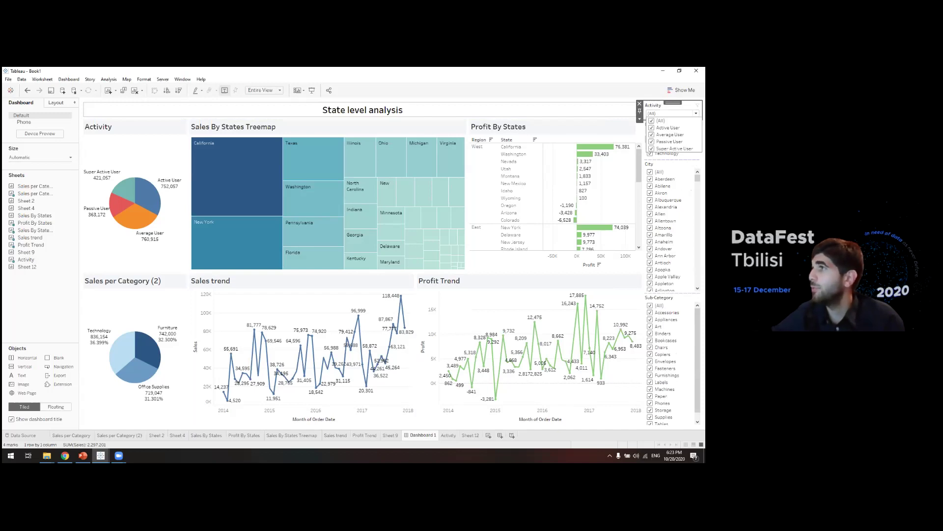
{"action": "left_click", "coordinate": [652, 121]}
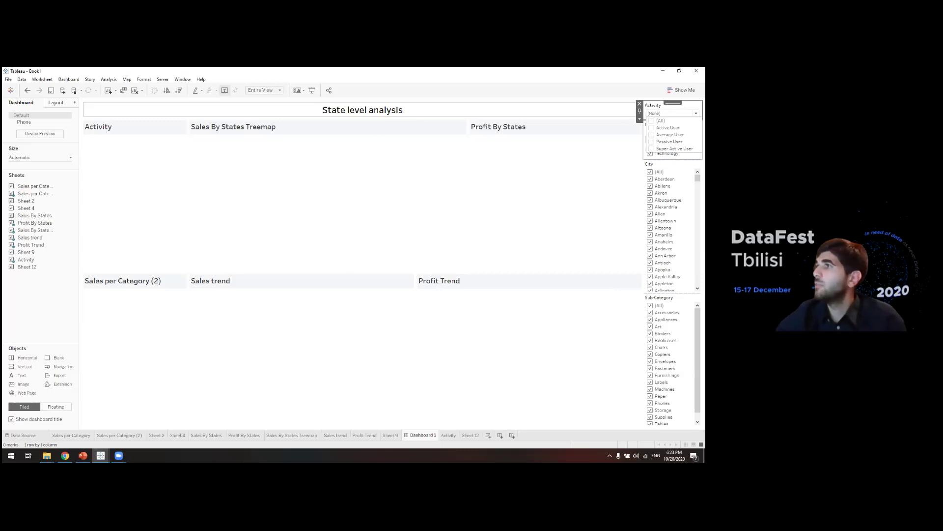
{"action": "left_click", "coordinate": [667, 127]}
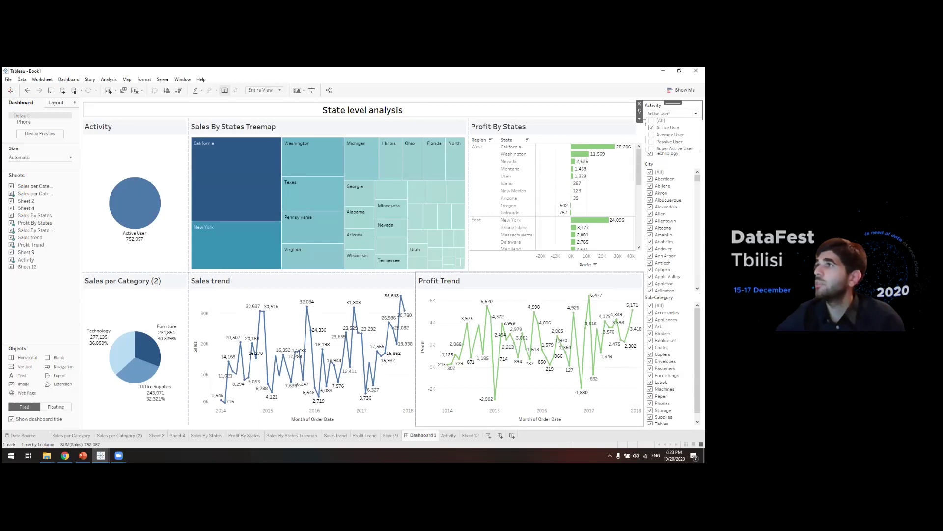
{"action": "left_click", "coordinate": [667, 127]}
{"action": "left_click", "coordinate": [669, 134]}
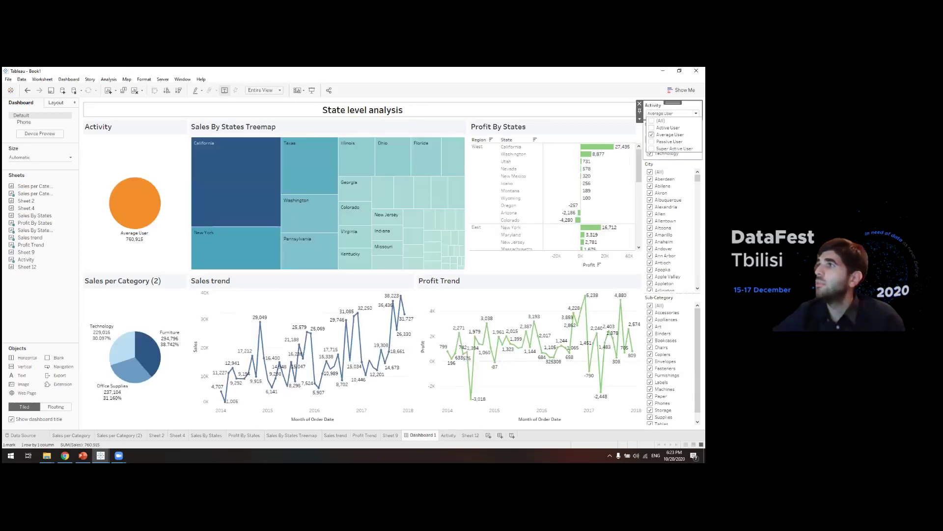
{"action": "left_click", "coordinate": [670, 134]}
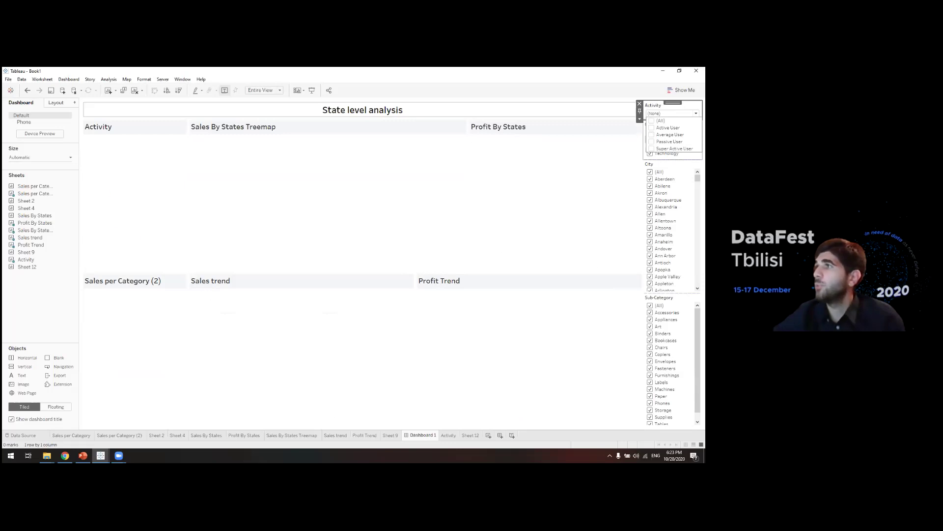
{"action": "left_click", "coordinate": [659, 121]}
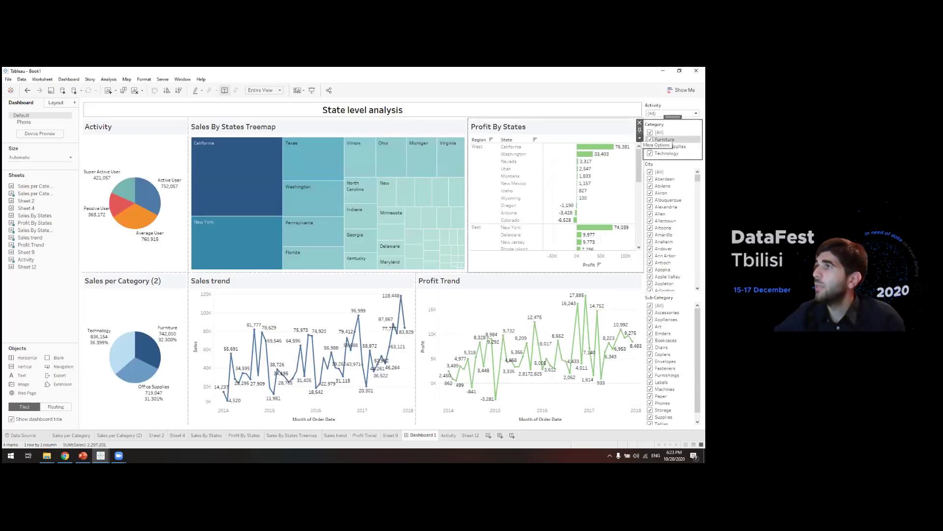
Change the Category, City and Sub-Category filters to the Multiple Values (dropdown) display.
{"action": "left_click", "coordinate": [640, 138]}
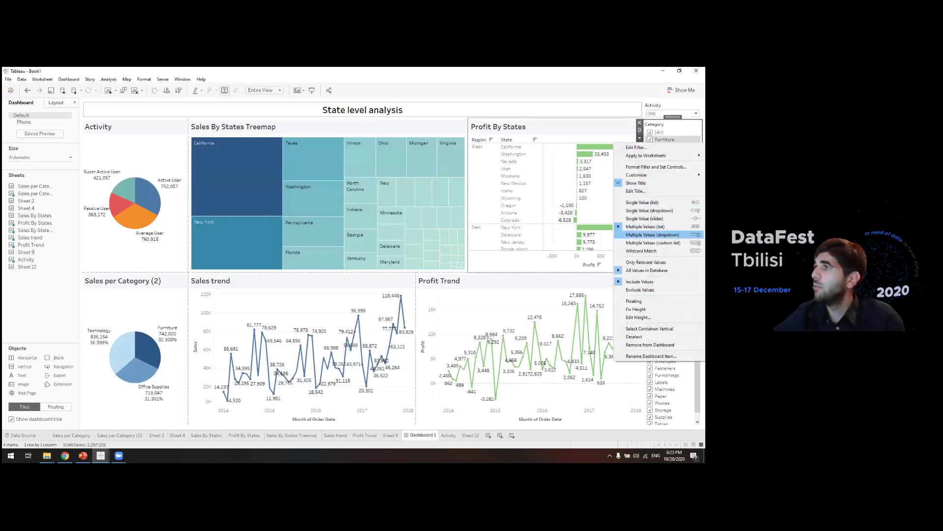
{"action": "left_click", "coordinate": [653, 234]}
{"action": "left_click", "coordinate": [640, 158]}
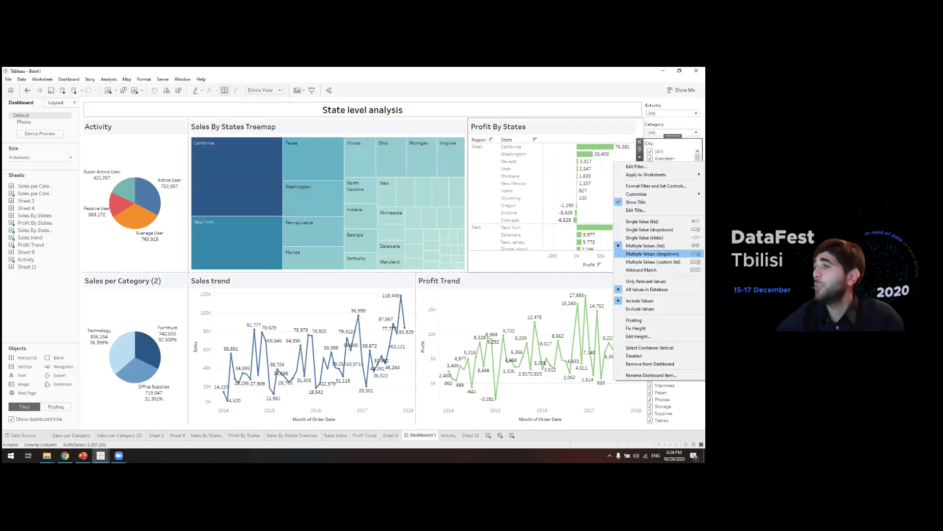
{"action": "left_click", "coordinate": [653, 253]}
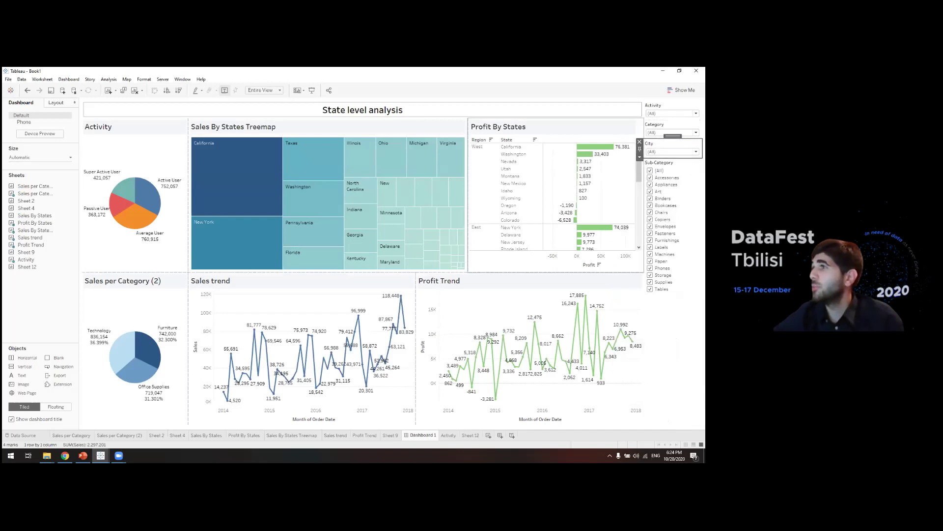
{"action": "left_click", "coordinate": [640, 176]}
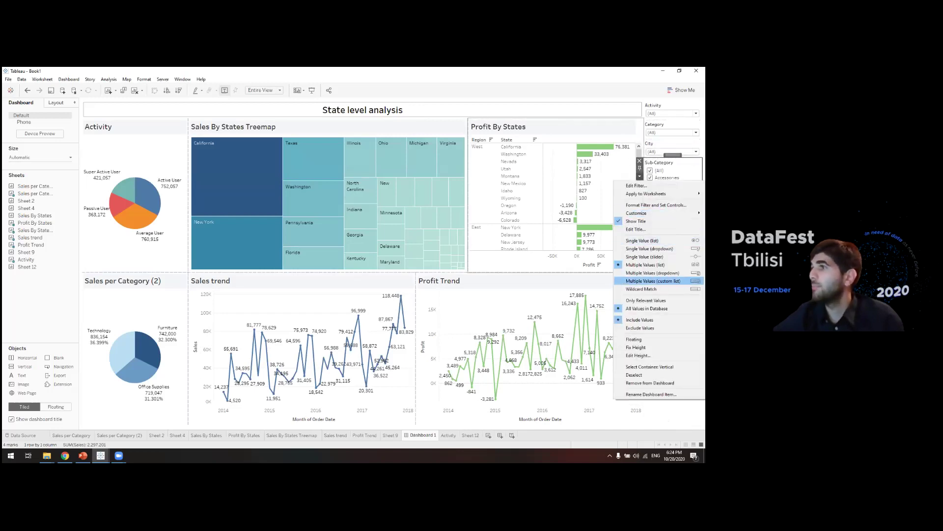
{"action": "left_click", "coordinate": [654, 288]}
{"action": "left_click", "coordinate": [654, 288]}
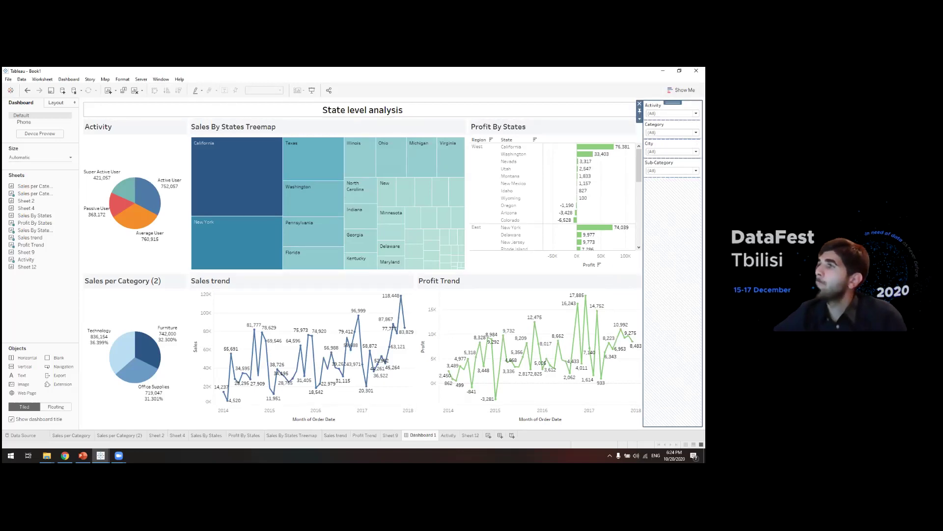
Filter the dashboard by City to show only Bristol.
{"action": "left_click", "coordinate": [696, 151]}
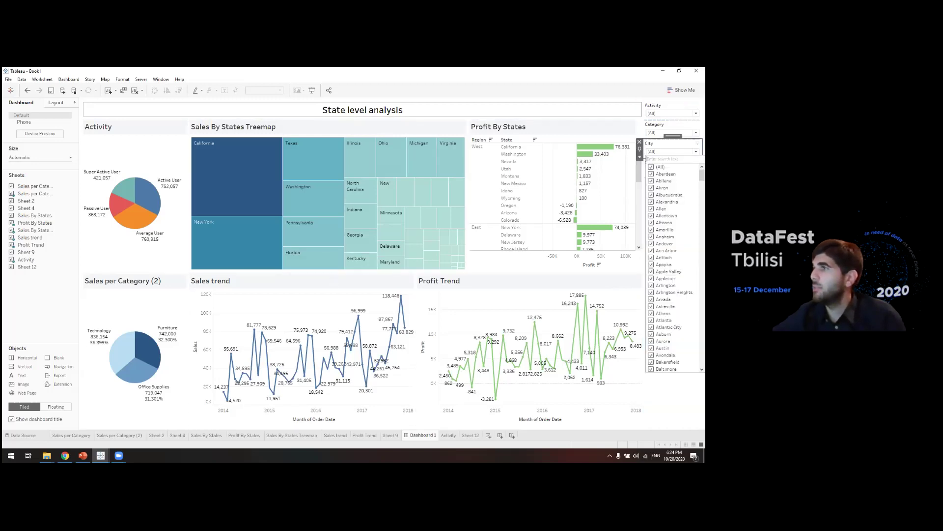
{"action": "left_click", "coordinate": [652, 167]}
{"action": "scroll", "coordinate": [673, 268], "scroll_direction": "down", "scroll_amount": 1}
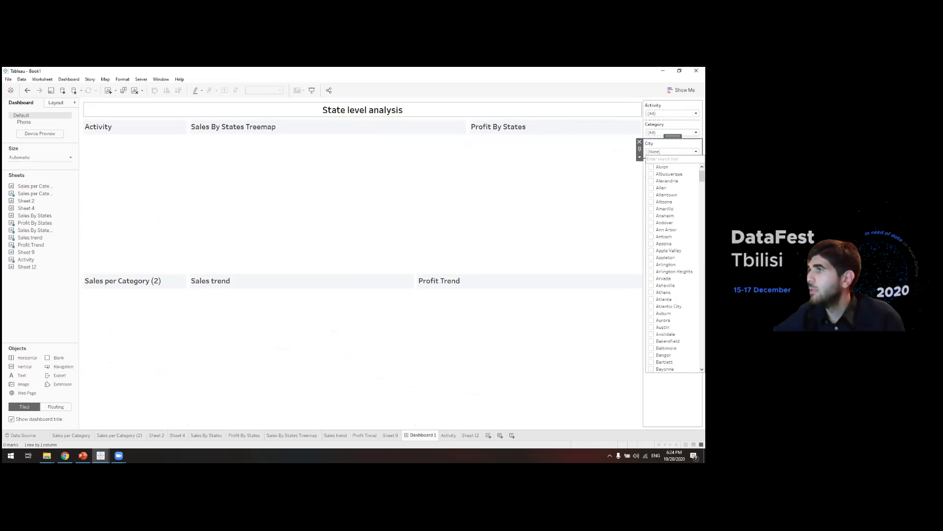
{"action": "scroll", "coordinate": [673, 268], "scroll_direction": "down", "scroll_amount": 4}
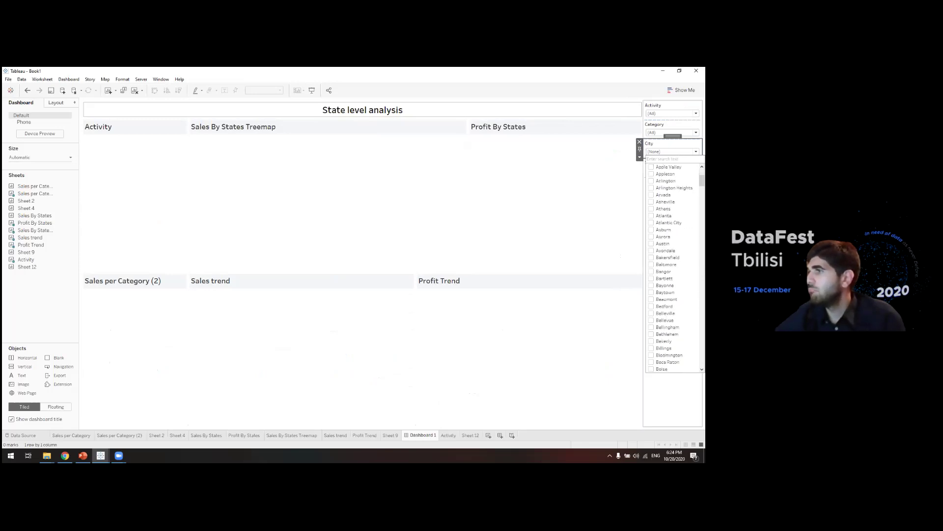
{"action": "scroll", "coordinate": [673, 268], "scroll_direction": "down", "scroll_amount": 4}
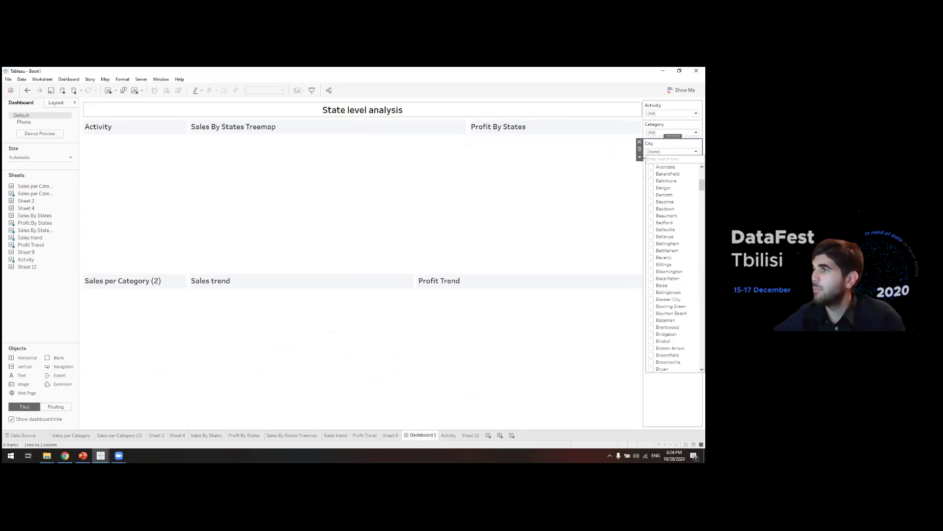
{"action": "left_click", "coordinate": [652, 340]}
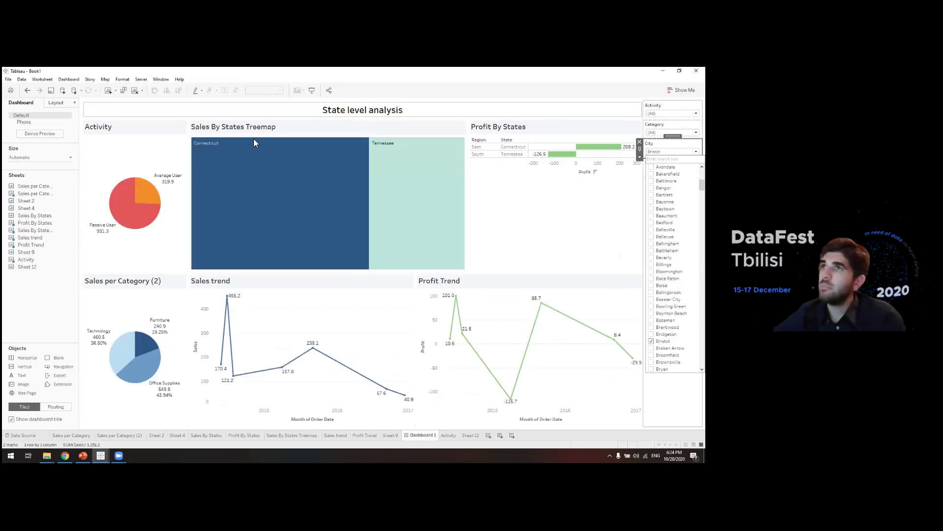
Examine the filtered charts, including the Passive User slice, the Furniture slice and the July 2014 point in Sales trend.
{"action": "left_click", "coordinate": [241, 127]}
{"action": "left_click", "coordinate": [110, 197]}
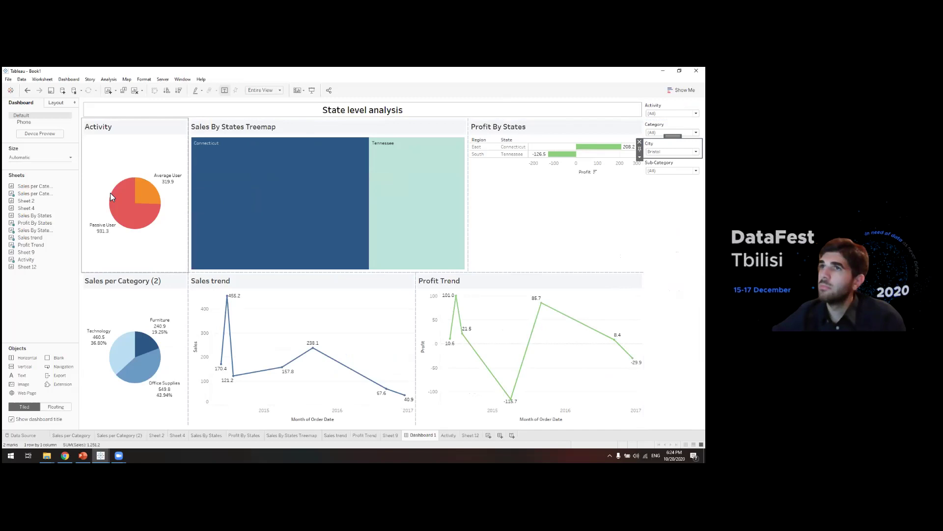
{"action": "mouse_move", "coordinate": [139, 219]}
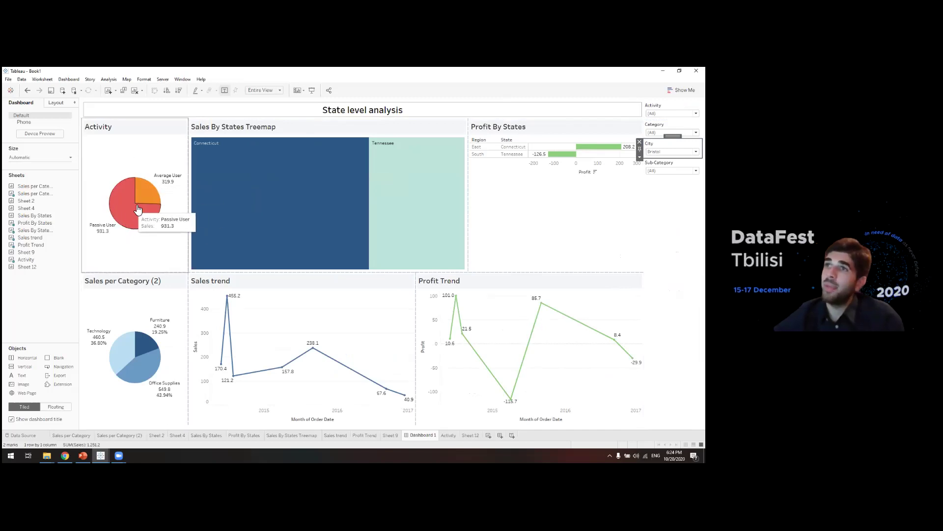
{"action": "mouse_move", "coordinate": [140, 346]}
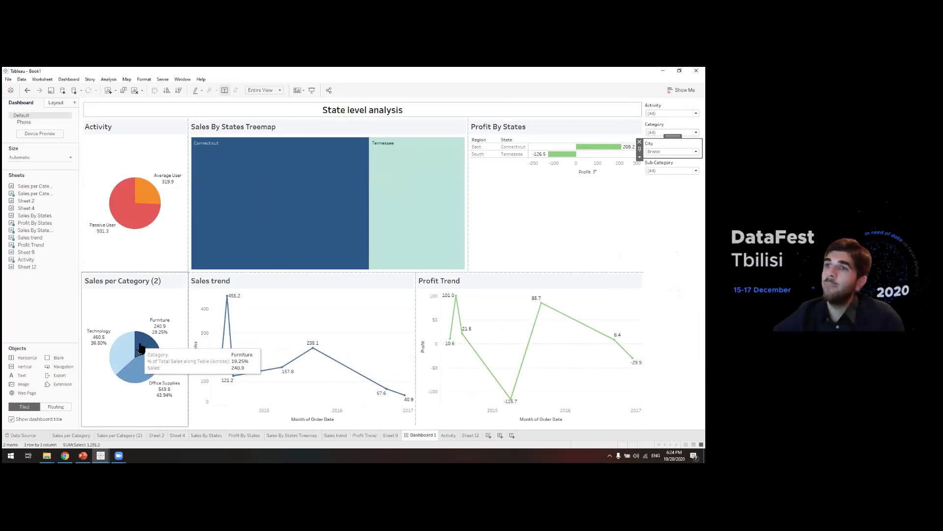
{"action": "mouse_move", "coordinate": [110, 360]}
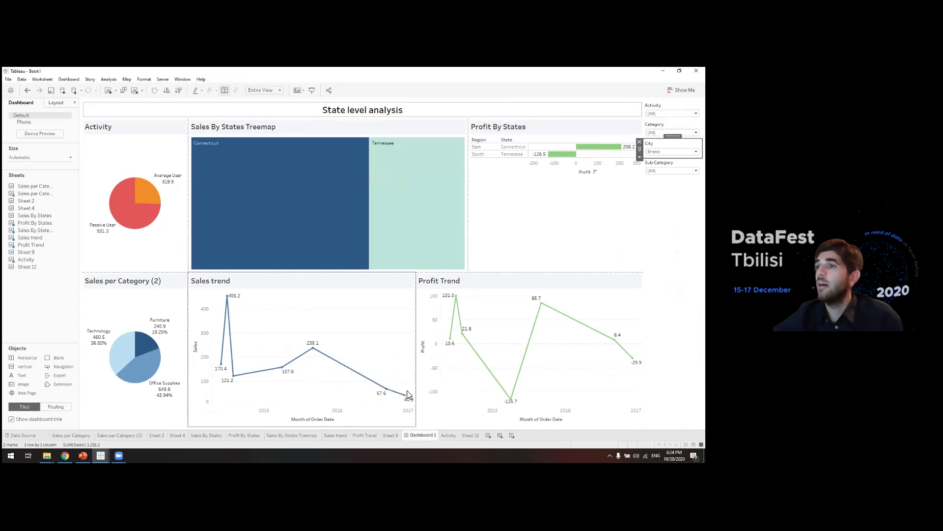
{"action": "mouse_move", "coordinate": [231, 299]}
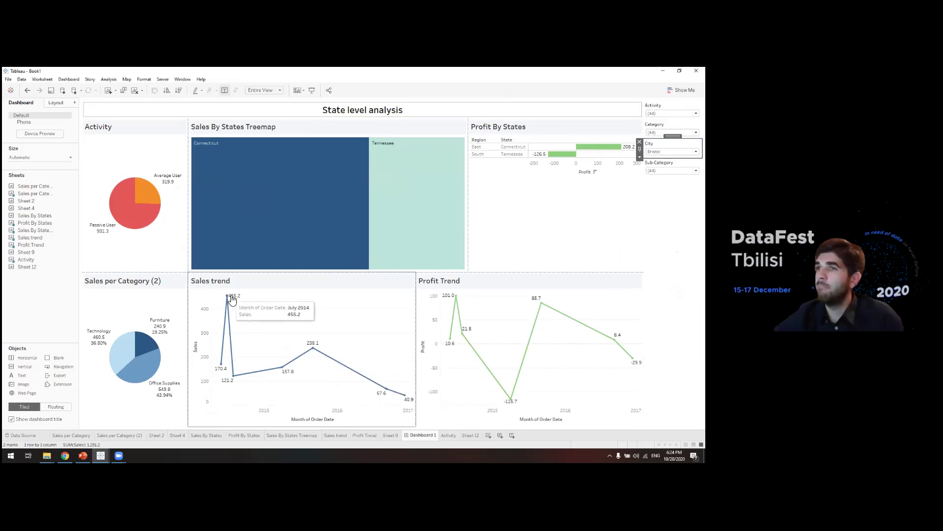
{"action": "mouse_move", "coordinate": [633, 359]}
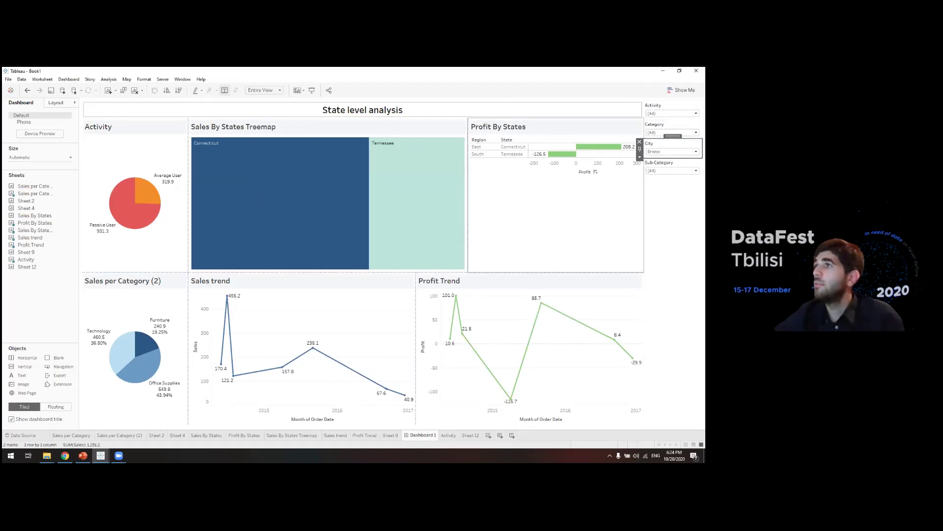
Reset the City filter to include all cities.
{"action": "left_click", "coordinate": [696, 152]}
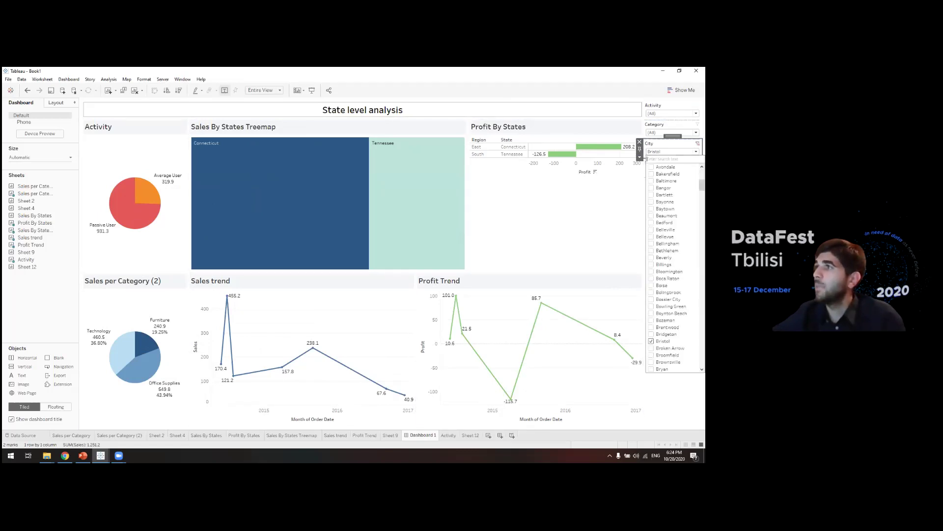
{"action": "scroll", "coordinate": [673, 268], "scroll_direction": "up", "scroll_amount": 10}
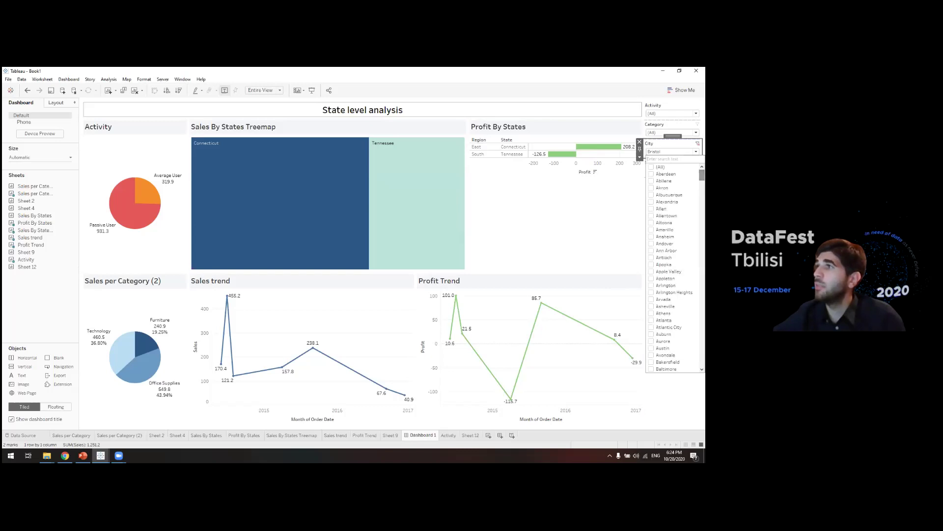
{"action": "left_click", "coordinate": [652, 166]}
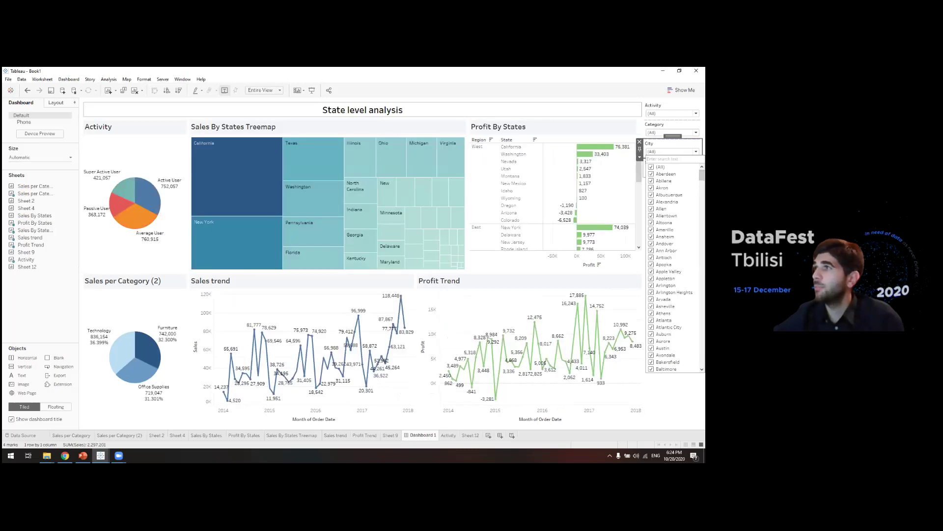
Filter the dashboard by Category to show only Furniture.
{"action": "key", "text": "Escape"}
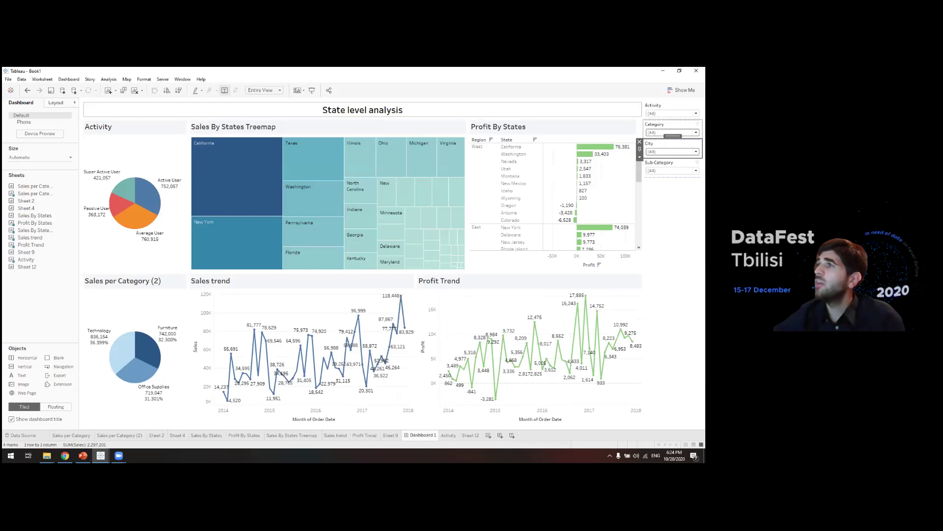
{"action": "left_click", "coordinate": [695, 132]}
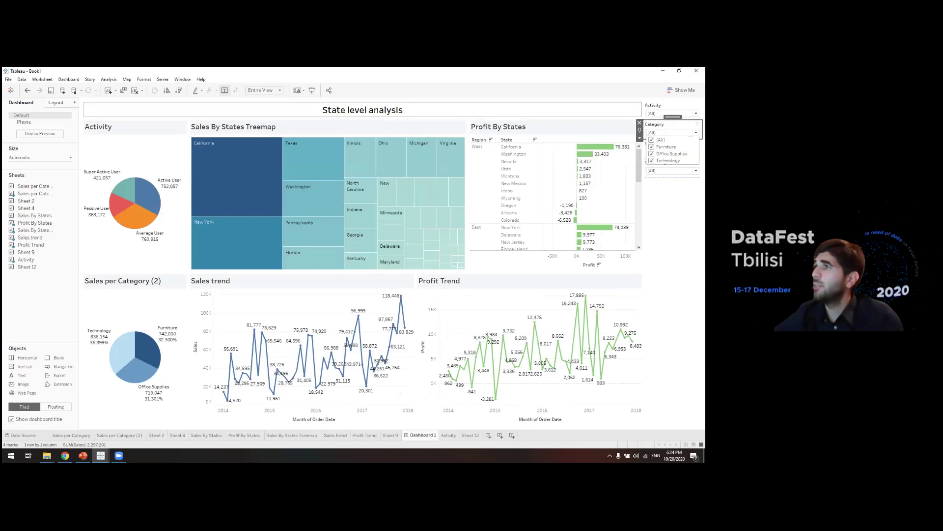
{"action": "left_click", "coordinate": [651, 139]}
{"action": "left_click", "coordinate": [651, 140]}
Filter the dashboard by Activity to show only Active User.
{"action": "left_click", "coordinate": [696, 113]}
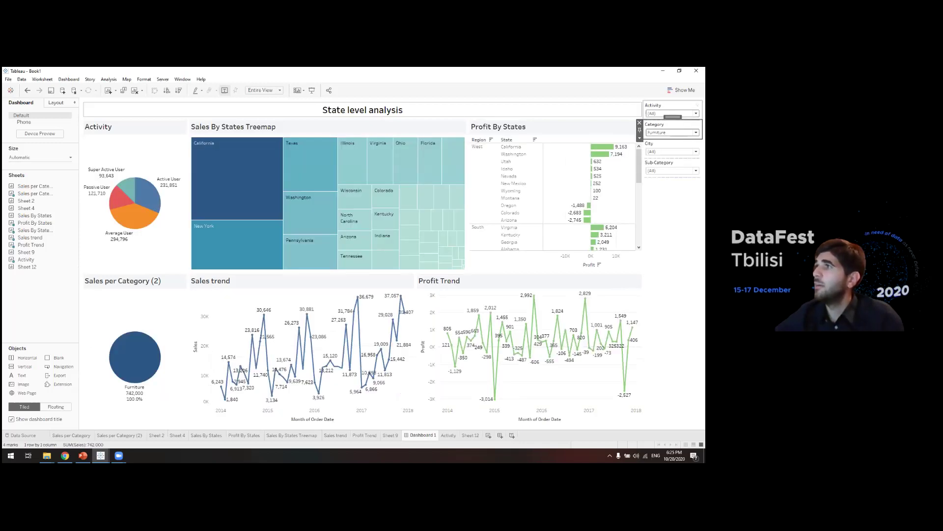
{"action": "left_click", "coordinate": [652, 120]}
{"action": "left_click", "coordinate": [652, 127]}
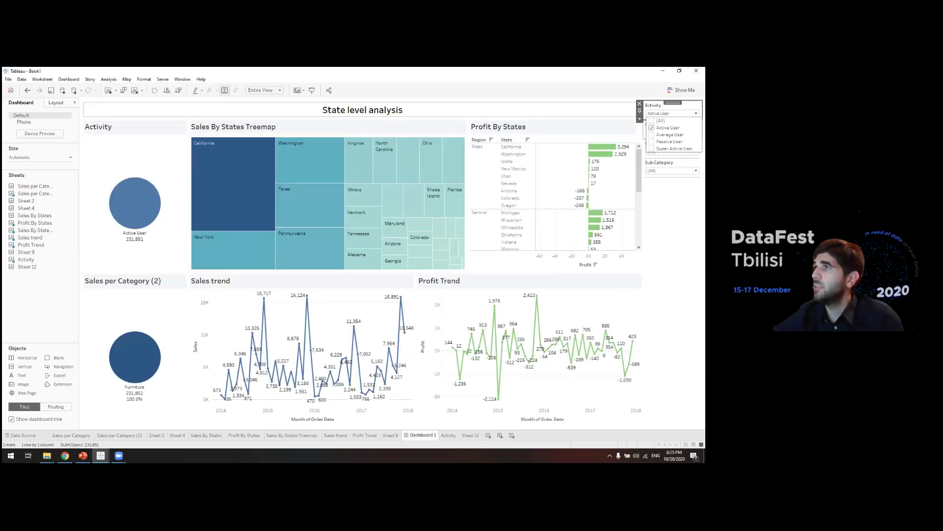
{"action": "left_click", "coordinate": [511, 78]}
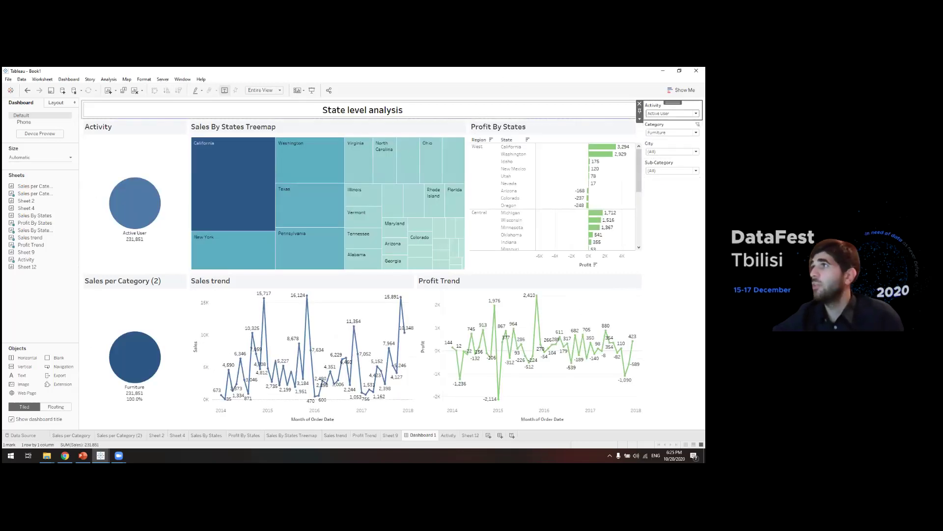
Reset the Category filter to include all categories.
{"action": "left_click", "coordinate": [696, 133]}
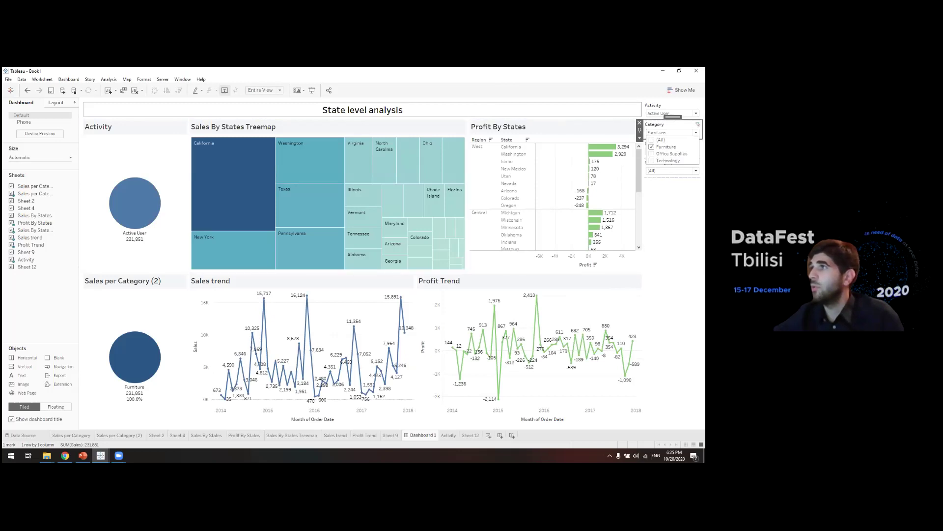
{"action": "left_click", "coordinate": [652, 140]}
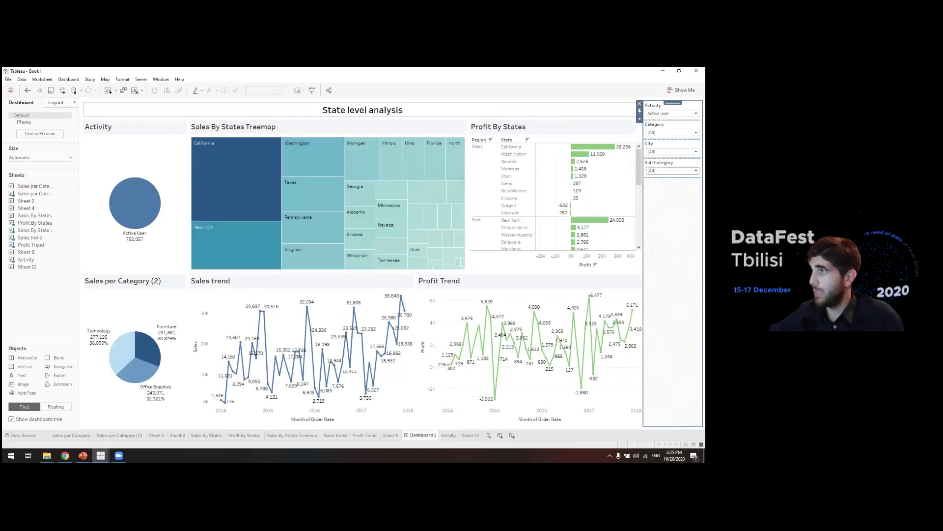
Filter the dashboard by Sub-Category to show only Art, and restore all sub-categories.
{"action": "left_click", "coordinate": [696, 171]}
{"action": "left_click", "coordinate": [652, 186]}
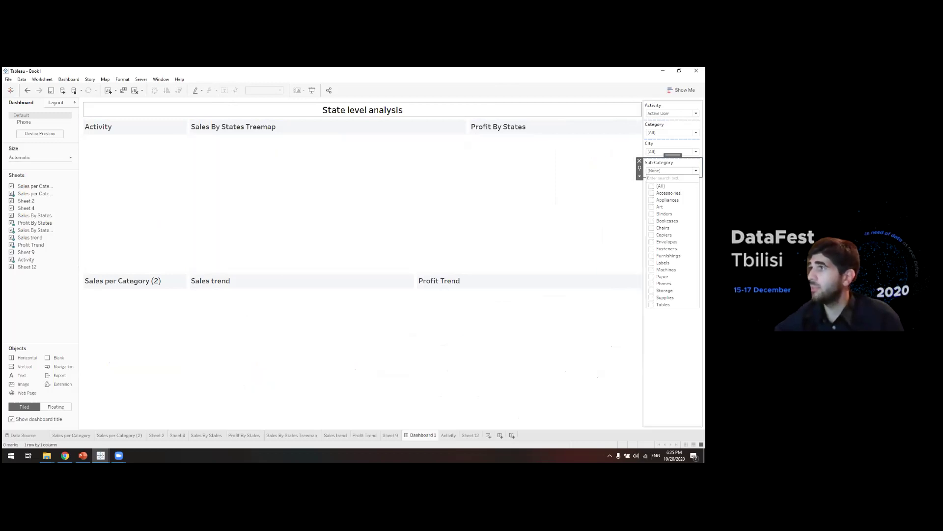
{"action": "left_click", "coordinate": [652, 207]}
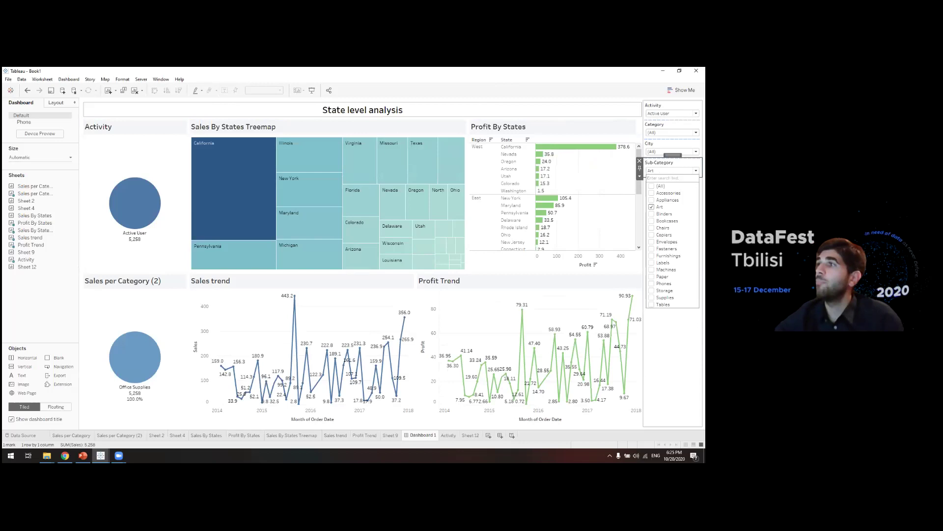
{"action": "left_click", "coordinate": [652, 207]}
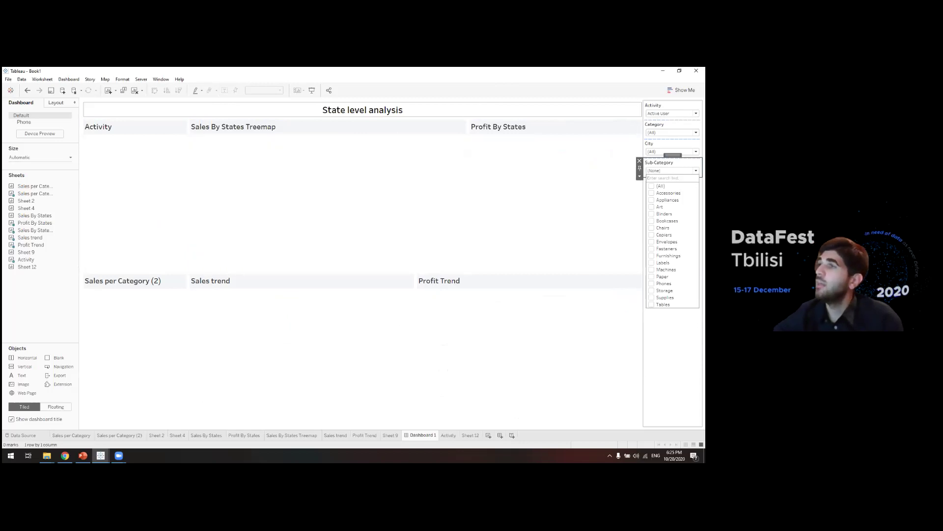
{"action": "left_click", "coordinate": [652, 186]}
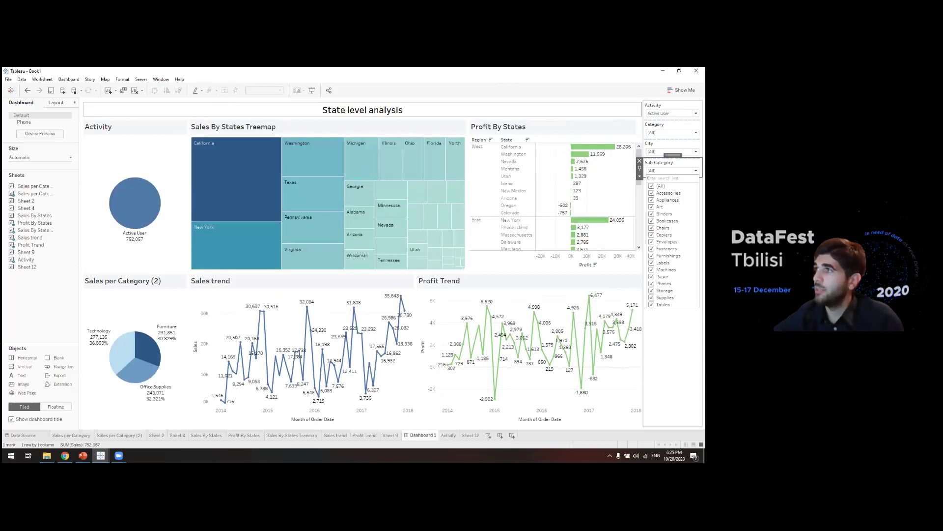
{"action": "key", "text": "Escape"}
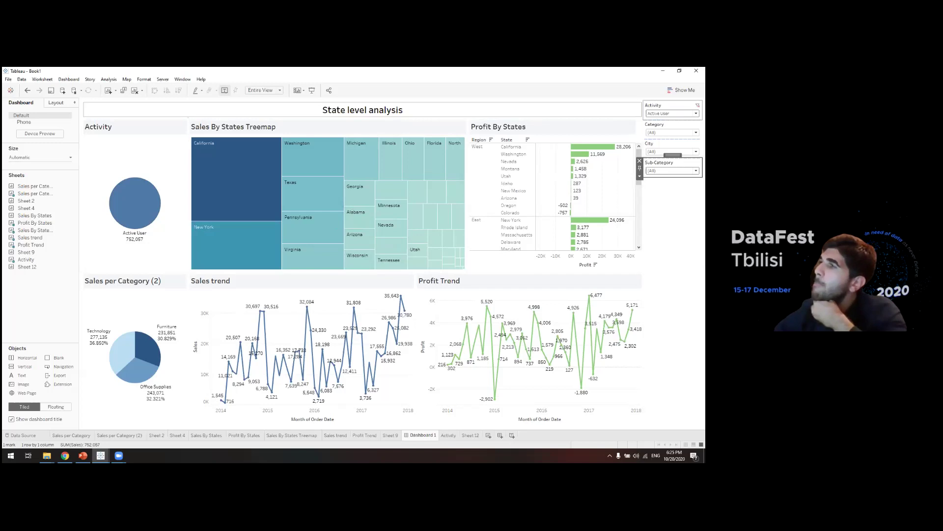
Browse the Orders rows in the Sample - Superstore data source from the first to the last row and back.
{"action": "left_click", "coordinate": [23, 435]}
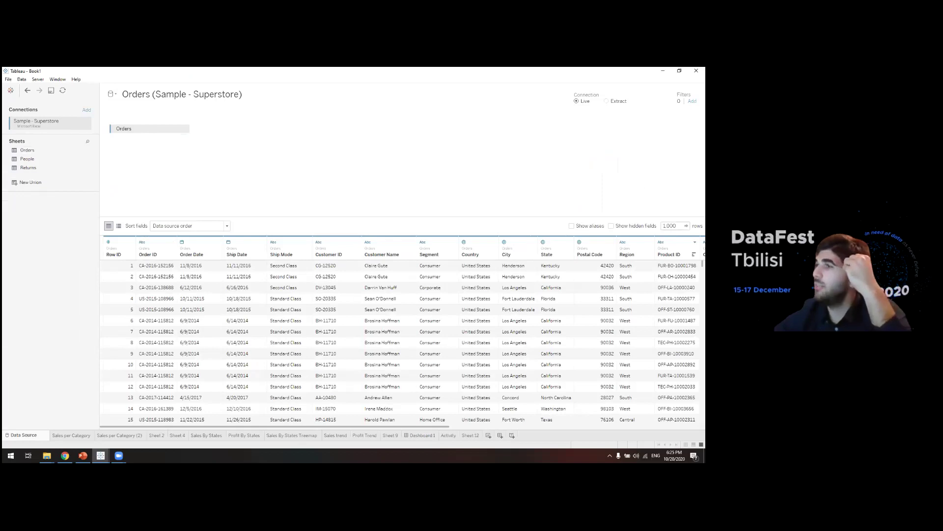
{"action": "left_click_drag", "start_coordinate": [703, 265], "coordinate": [703, 420]}
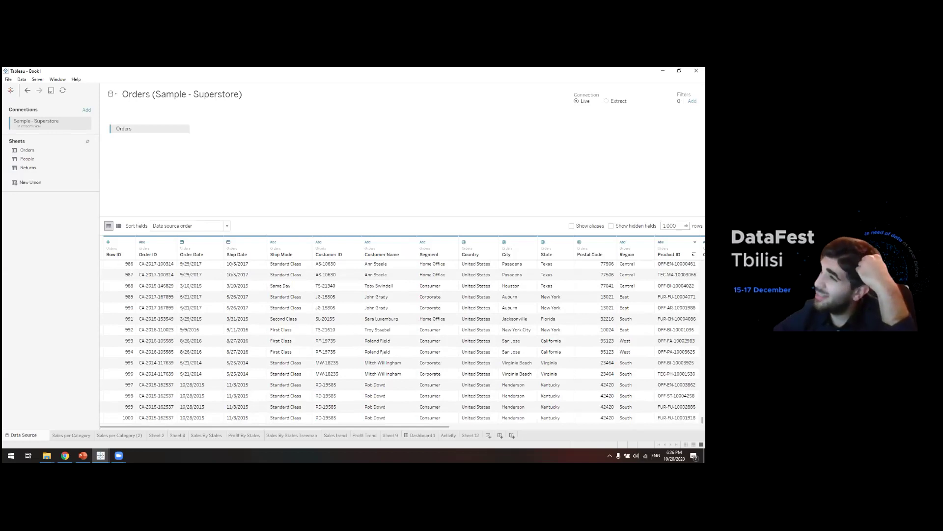
{"action": "scroll", "coordinate": [399, 341], "scroll_direction": "up", "scroll_amount": 20}
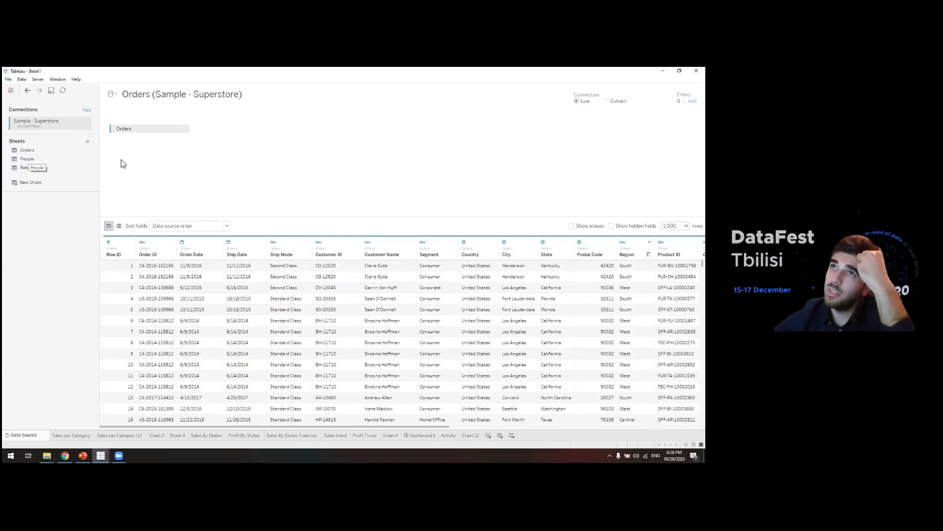
View the People table's data and examine its Region and Person columns.
{"action": "left_click", "coordinate": [86, 160]}
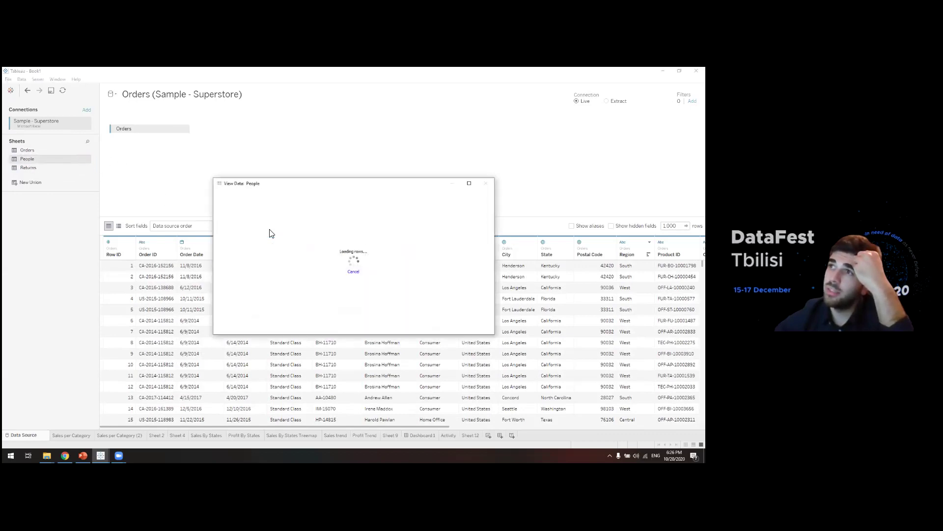
{"action": "left_click_drag", "start_coordinate": [233, 212], "coordinate": [267, 233]}
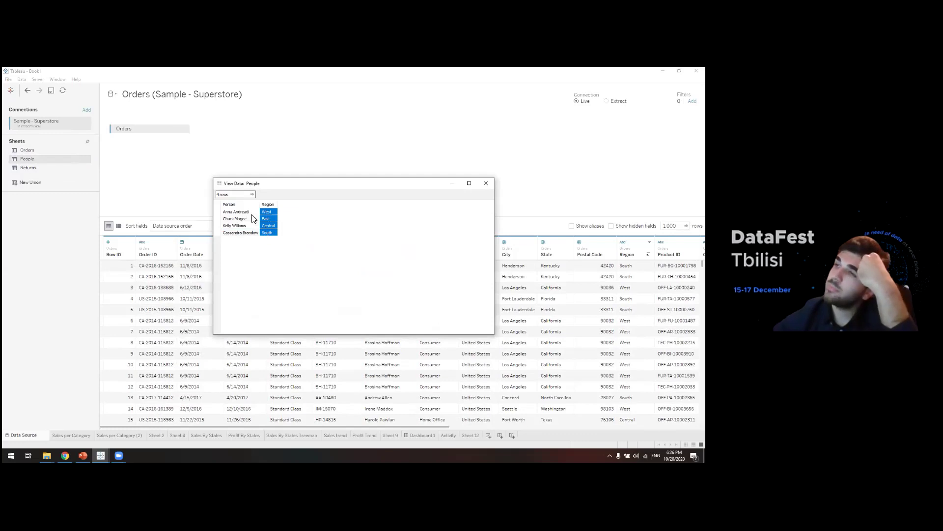
{"action": "left_click_drag", "start_coordinate": [244, 212], "coordinate": [241, 235]}
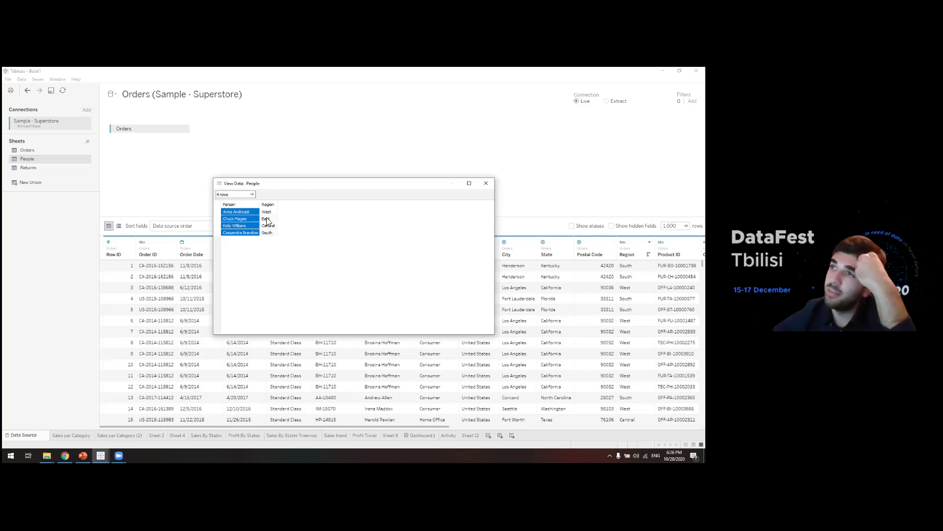
{"action": "left_click", "coordinate": [489, 186]}
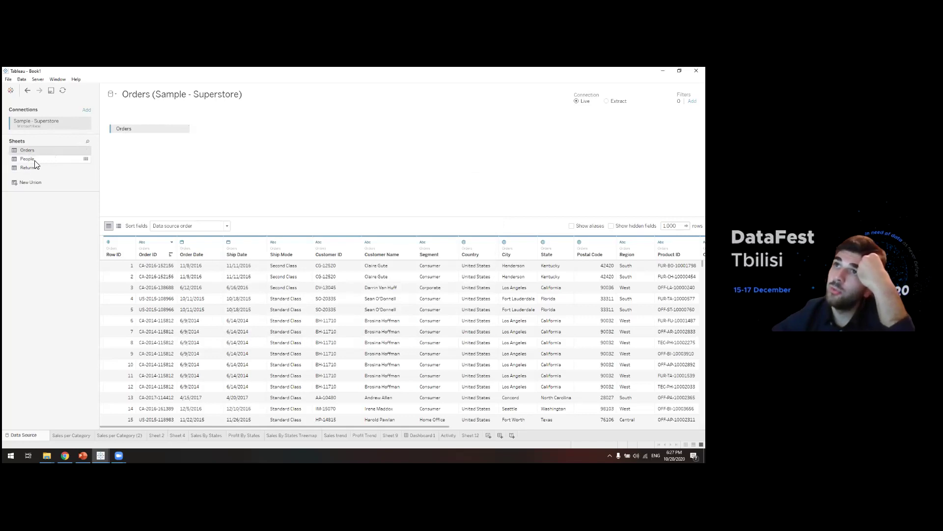
Add the People table to the data source with a left join to Orders on Region.
{"action": "left_click_drag", "start_coordinate": [28, 159], "coordinate": [237, 136]}
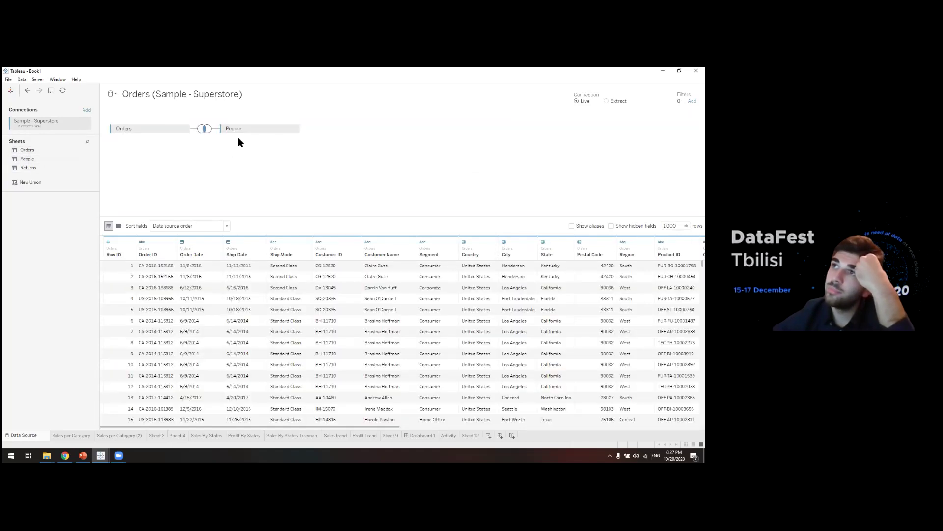
{"action": "left_click", "coordinate": [205, 129]}
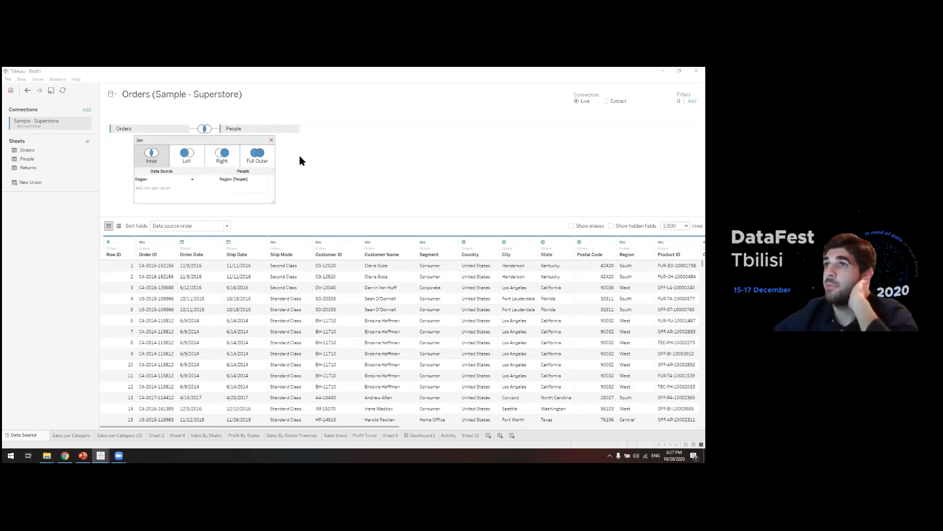
{"action": "left_click", "coordinate": [186, 158]}
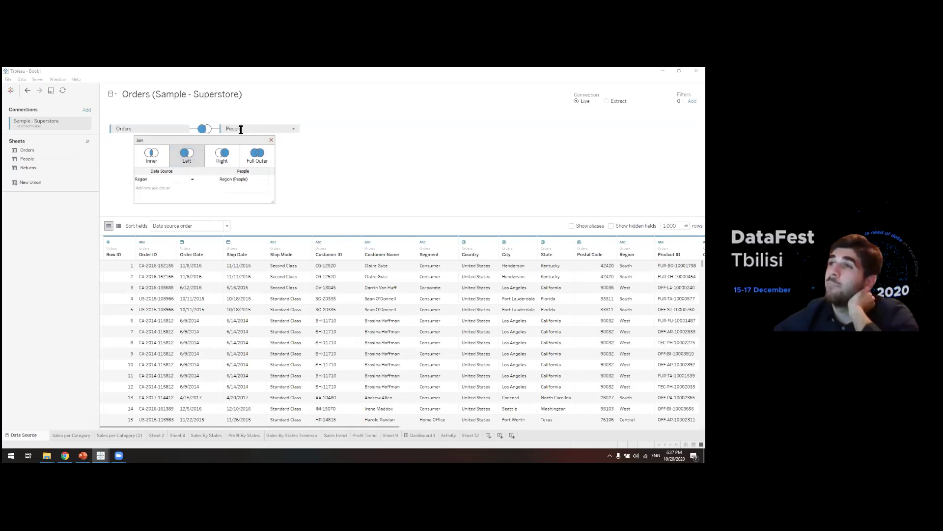
{"action": "left_click", "coordinate": [170, 179]}
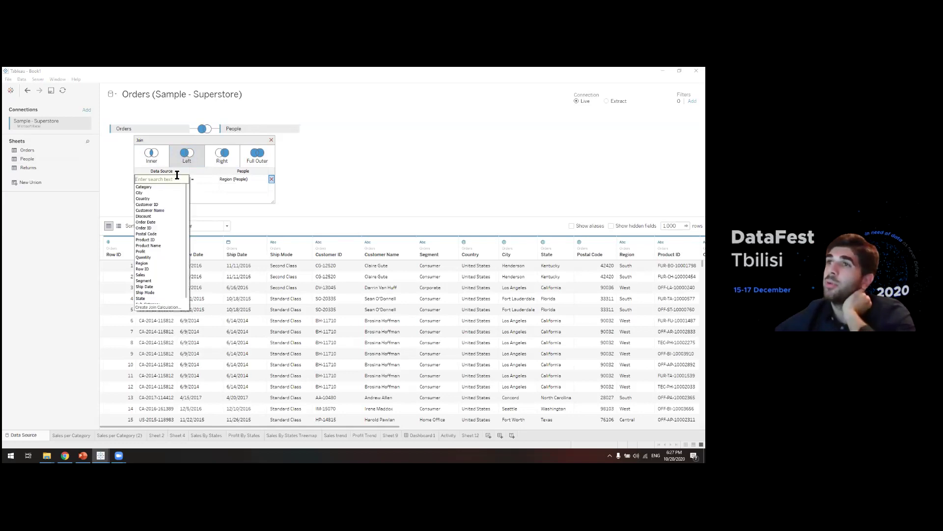
{"action": "key", "text": "Escape"}
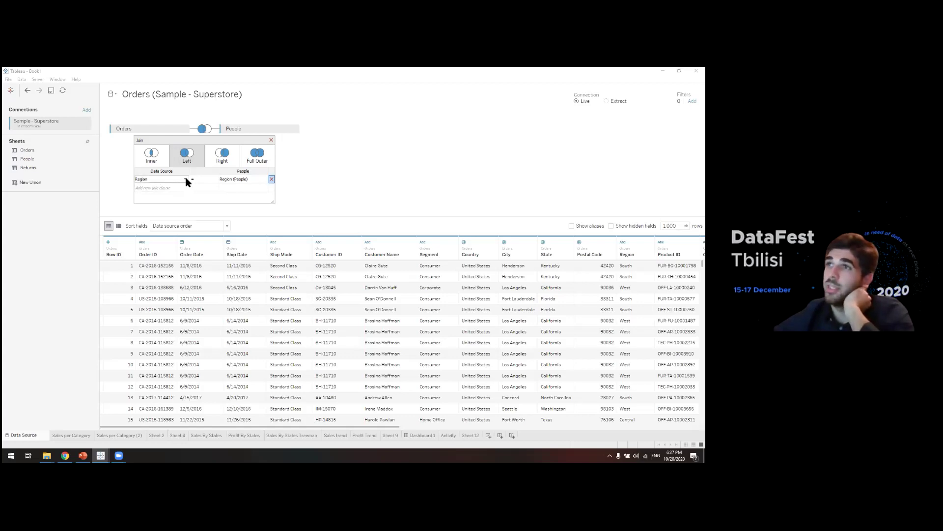
{"action": "left_click", "coordinate": [271, 140]}
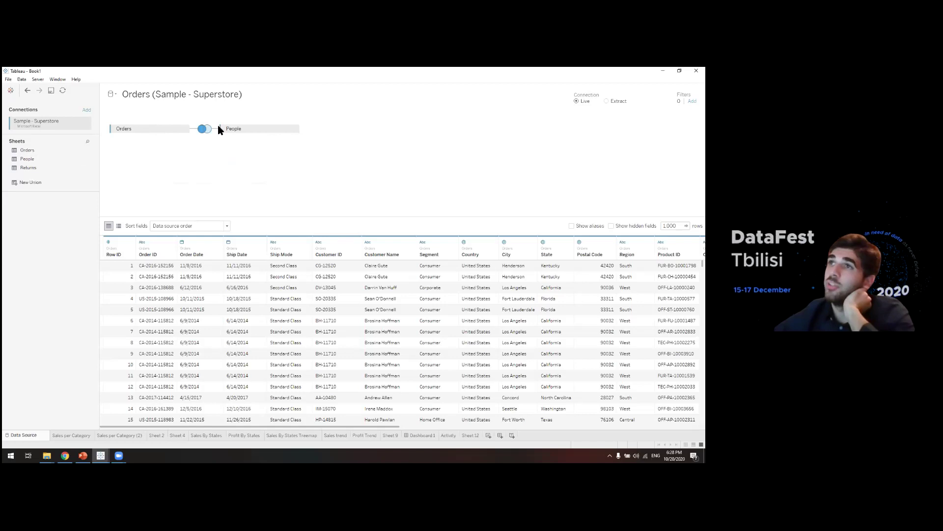
Add a new blank worksheet after Sheet 12.
{"action": "left_click", "coordinate": [422, 435]}
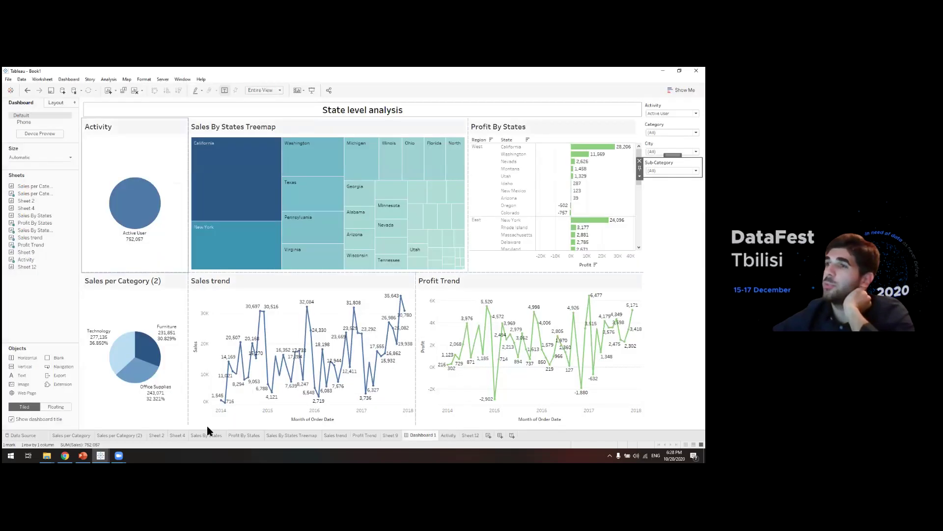
{"action": "left_click", "coordinate": [24, 435]}
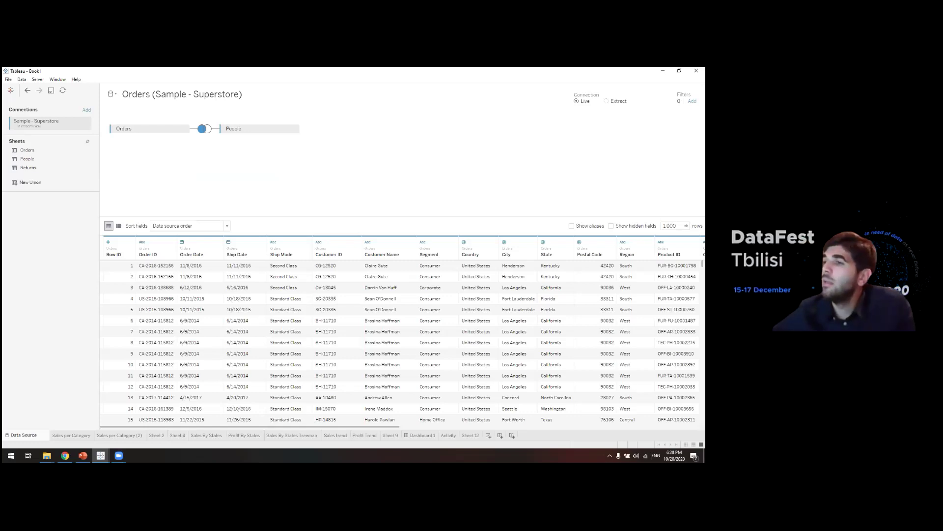
{"action": "left_click", "coordinate": [470, 436]}
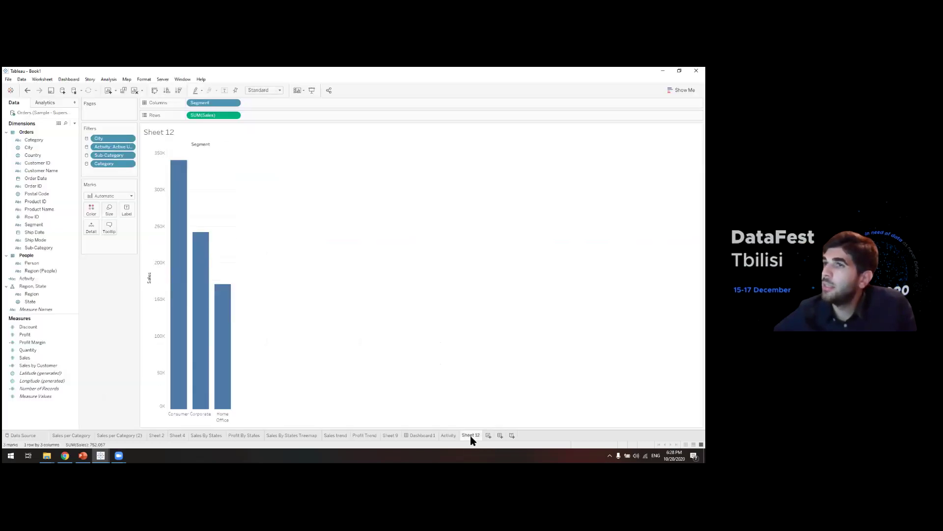
{"action": "left_click", "coordinate": [488, 435]}
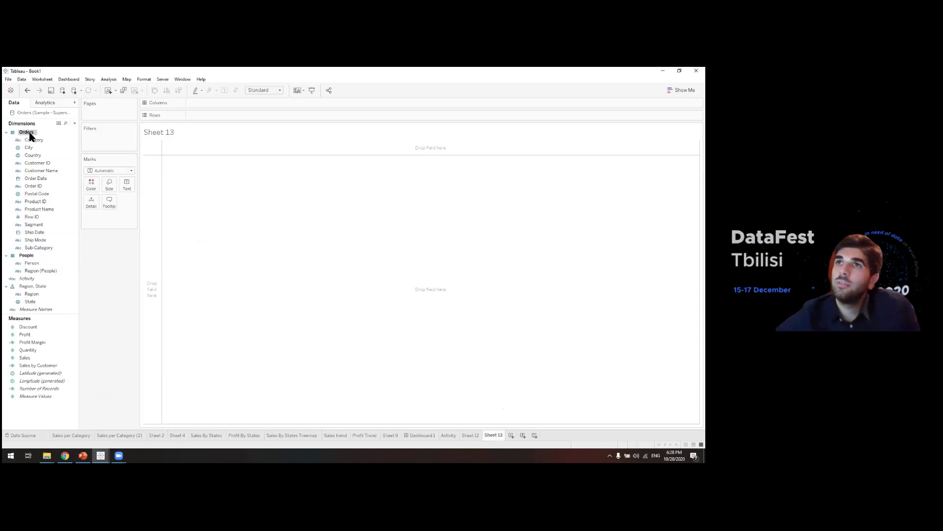
Examine the fields grouped under Orders and People, including Person, Region (People) and Segment.
{"action": "left_click", "coordinate": [35, 264]}
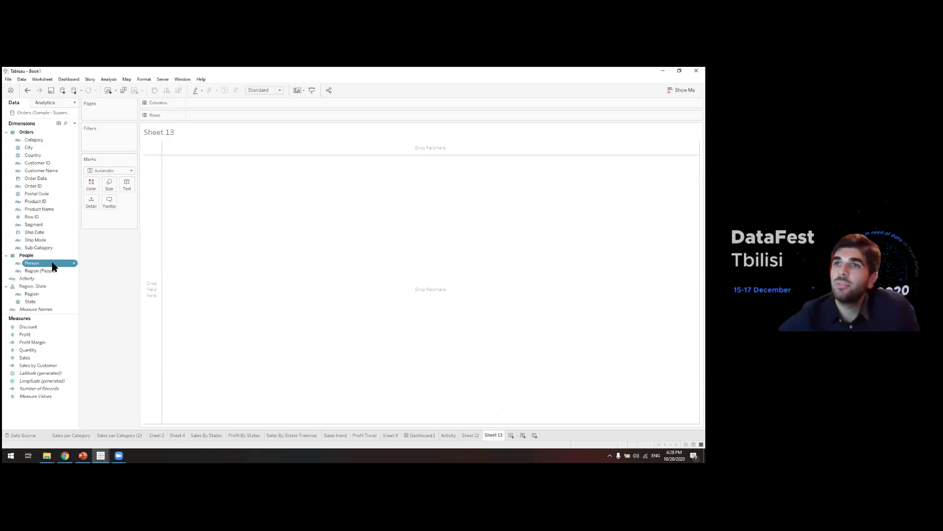
{"action": "left_click", "coordinate": [50, 271]}
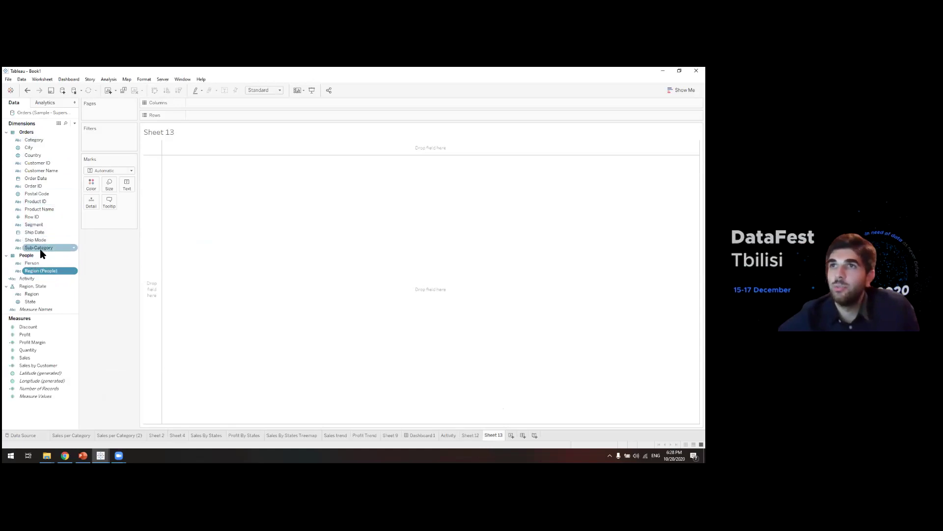
{"action": "left_click", "coordinate": [39, 227]}
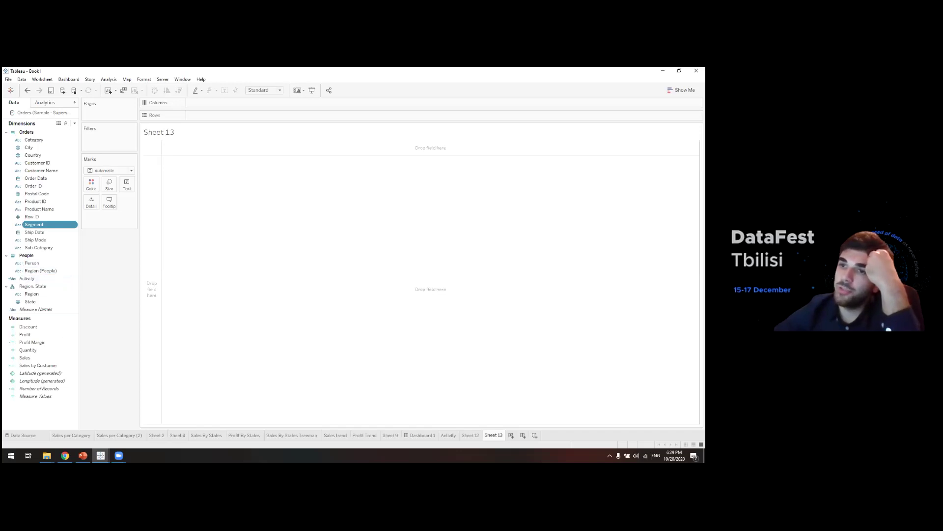
Revisit the data source join and the Activity sheet, and return to the State level analysis dashboard.
{"action": "left_click", "coordinate": [25, 436]}
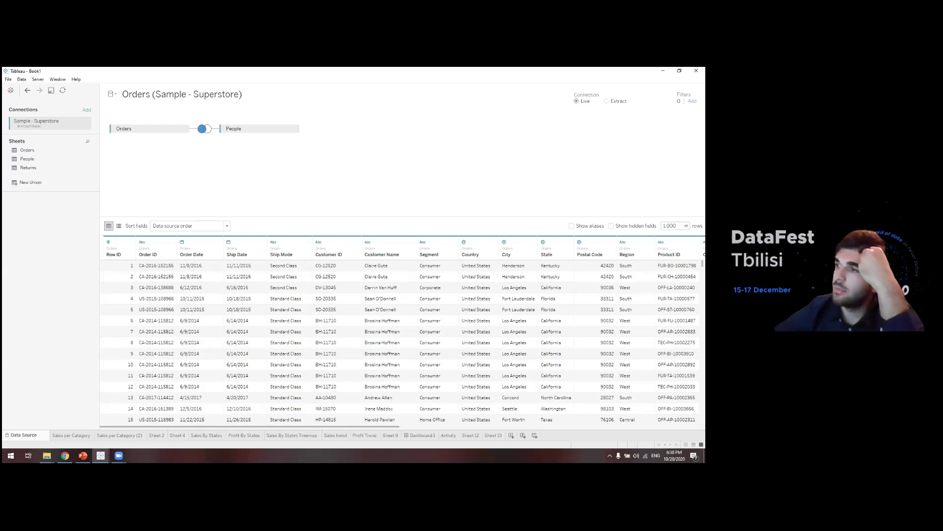
{"action": "left_click", "coordinate": [488, 435]}
{"action": "left_click", "coordinate": [477, 435]}
{"action": "left_click", "coordinate": [450, 435]}
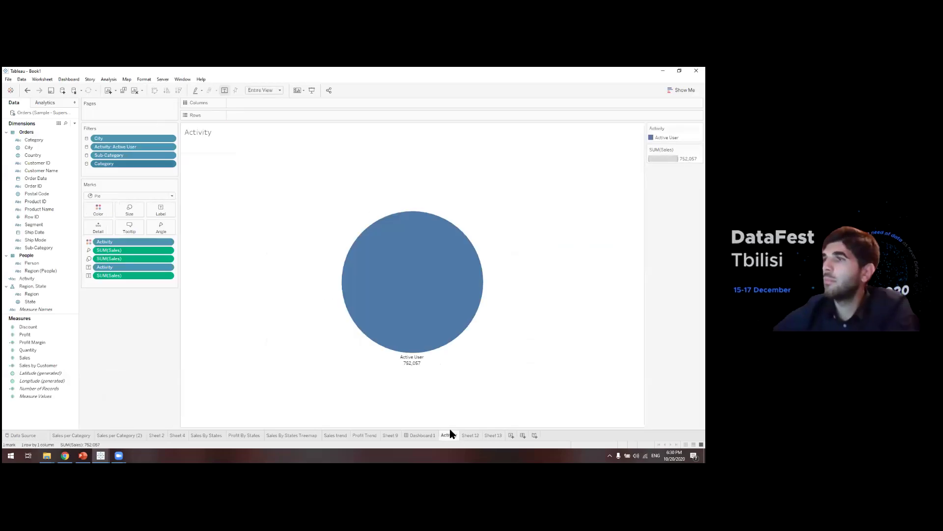
{"action": "left_click", "coordinate": [429, 435]}
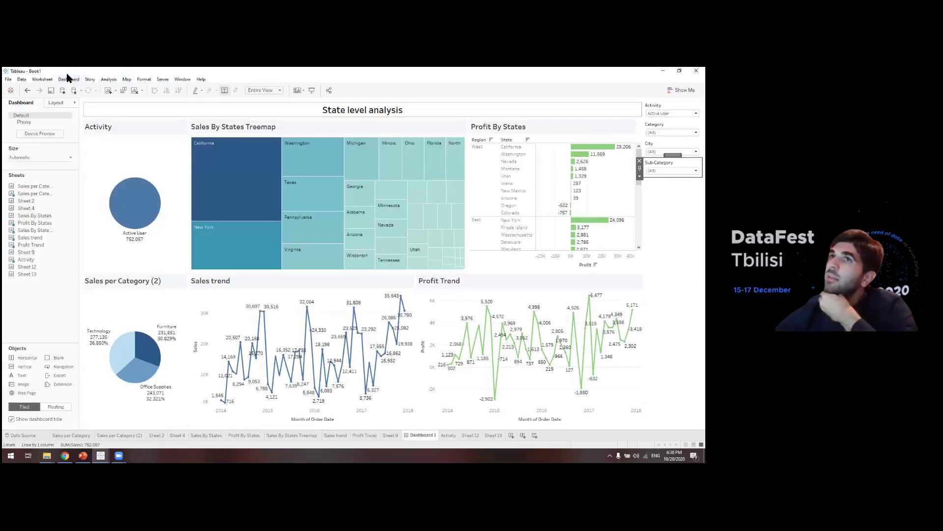
Review the existing worksheets: Sheet 9, Profit By States, Sales By States, Sales By States Treemap and both Sales per Category sheets.
{"action": "mouse_move", "coordinate": [393, 438]}
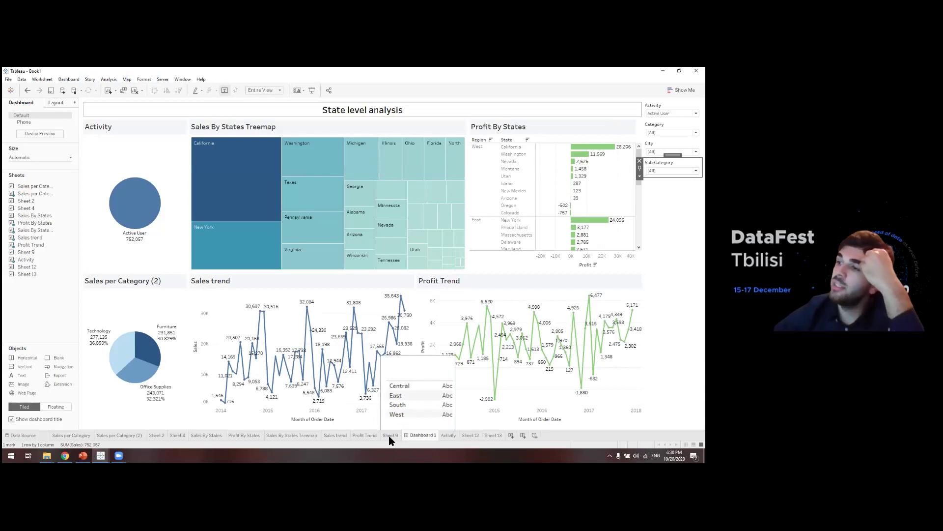
{"action": "left_click", "coordinate": [390, 435]}
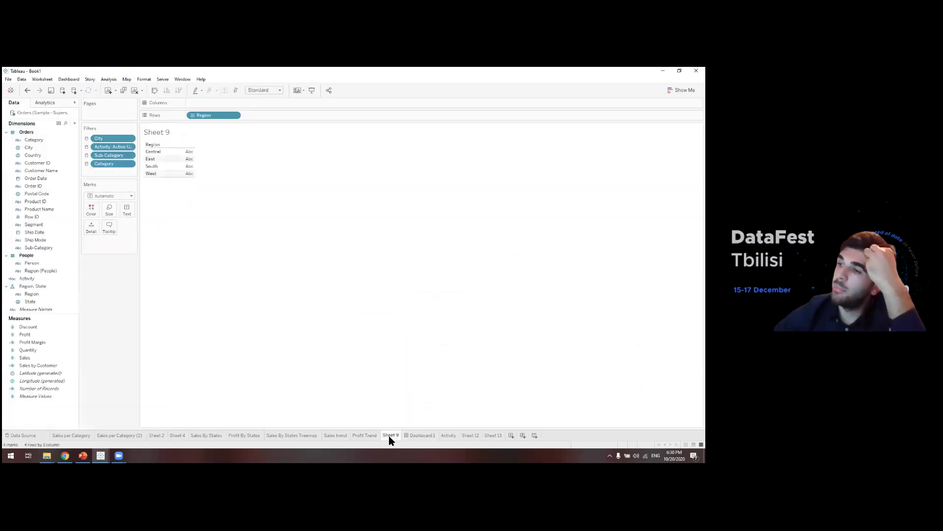
{"action": "left_click", "coordinate": [238, 436]}
{"action": "left_click", "coordinate": [211, 435]}
{"action": "left_click", "coordinate": [278, 435]}
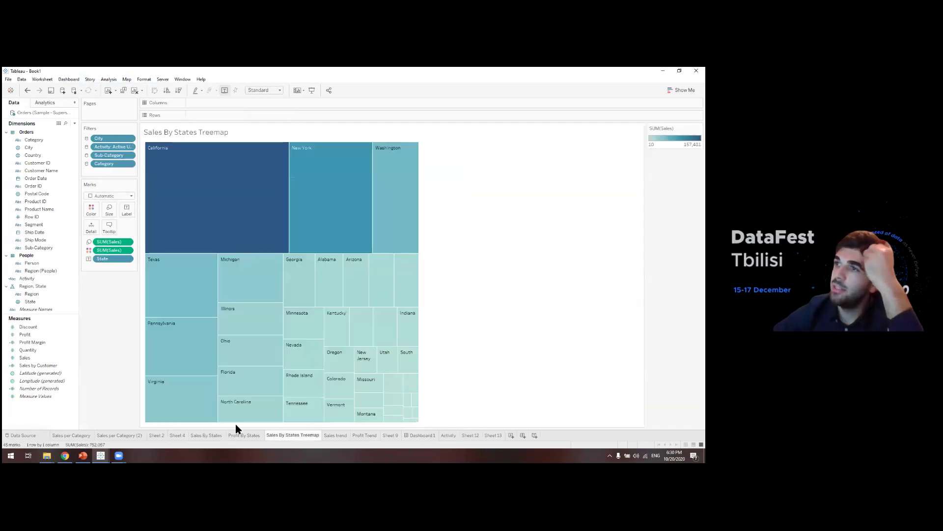
{"action": "left_click", "coordinate": [135, 437]}
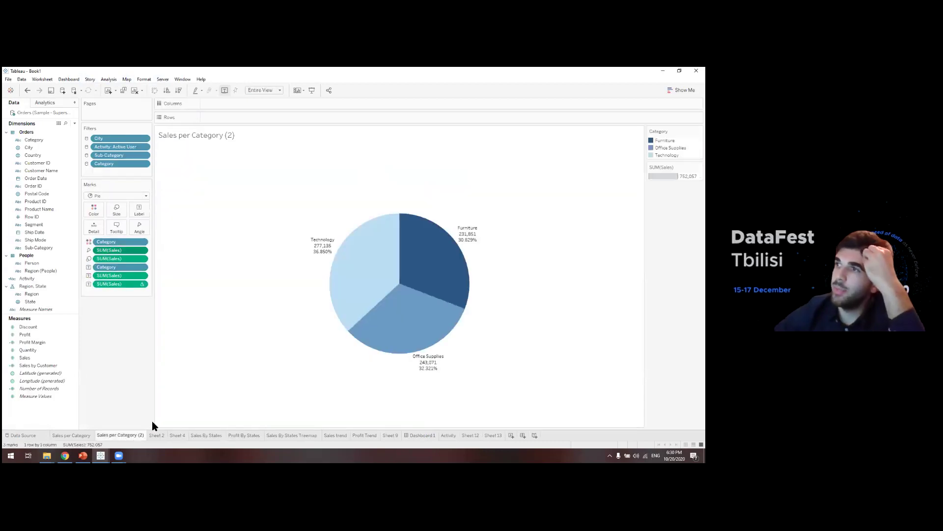
{"action": "left_click", "coordinate": [81, 435]}
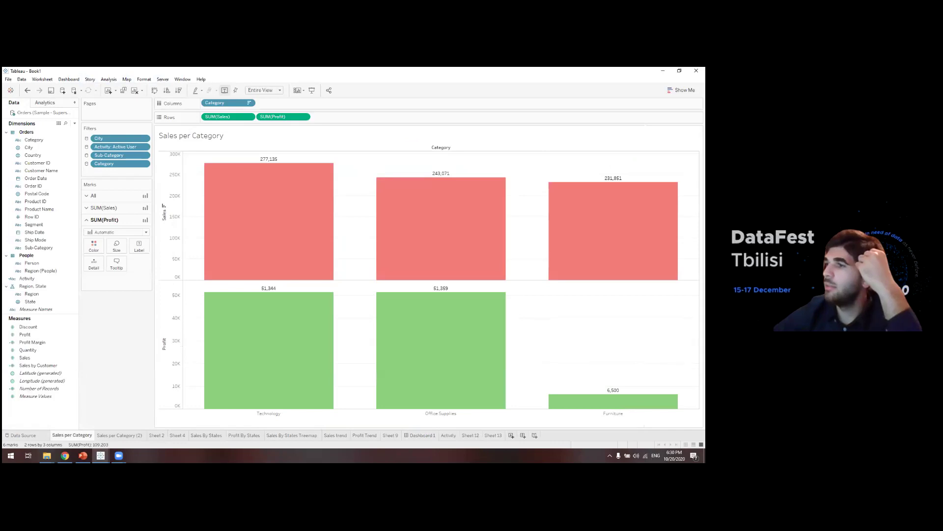
Add a new blank worksheet after Sheet 13 and return to Sheet 13.
{"action": "left_click", "coordinate": [511, 436]}
{"action": "left_click", "coordinate": [494, 435]}
{"action": "left_click", "coordinate": [469, 435]}
{"action": "left_click", "coordinate": [494, 435]}
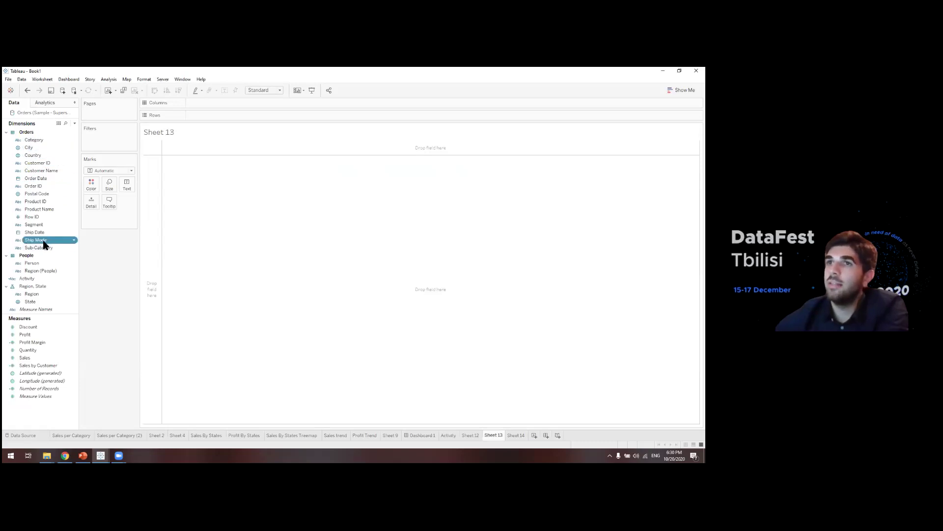
Build a text table of Sales by Sub-Category on Sheet 13, sorted descending by sales, with a wider Sub-Category column.
{"action": "left_click_drag", "start_coordinate": [43, 248], "coordinate": [225, 116]}
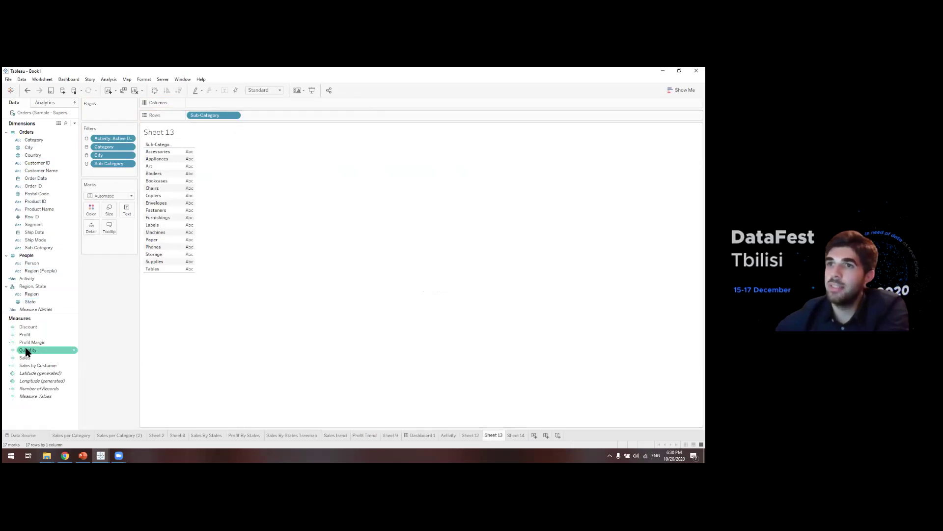
{"action": "left_click_drag", "start_coordinate": [25, 357], "coordinate": [265, 118]}
{"action": "left_click", "coordinate": [681, 90]}
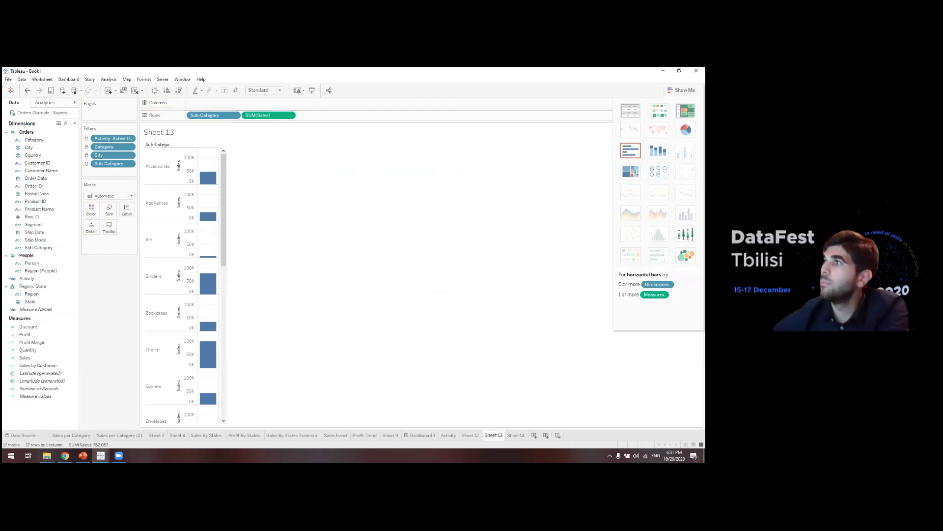
{"action": "left_click", "coordinate": [631, 171]}
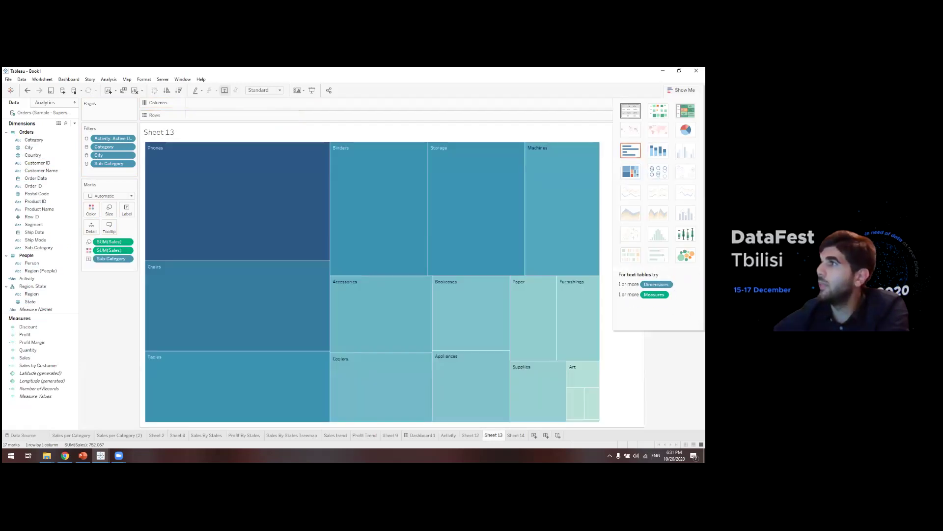
{"action": "left_click", "coordinate": [631, 111]}
{"action": "left_click", "coordinate": [178, 90]}
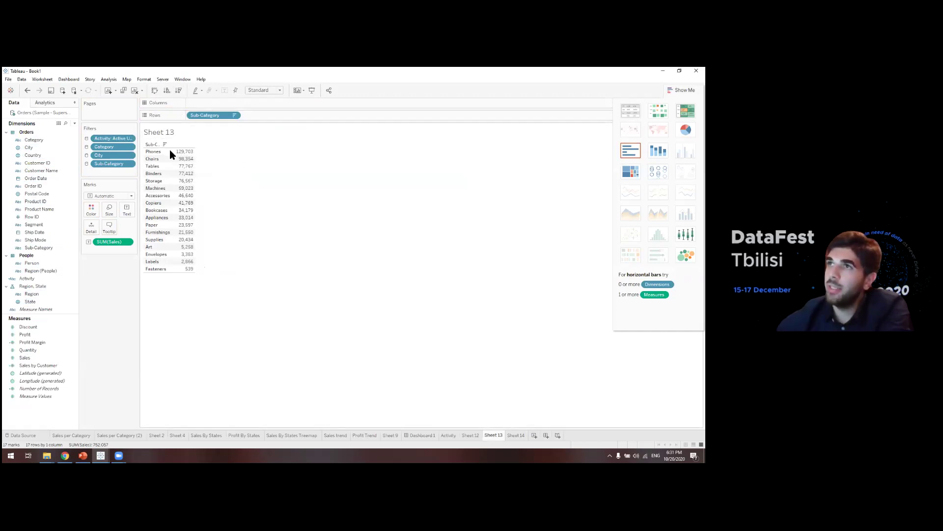
{"action": "left_click_drag", "start_coordinate": [195, 166], "coordinate": [224, 168]}
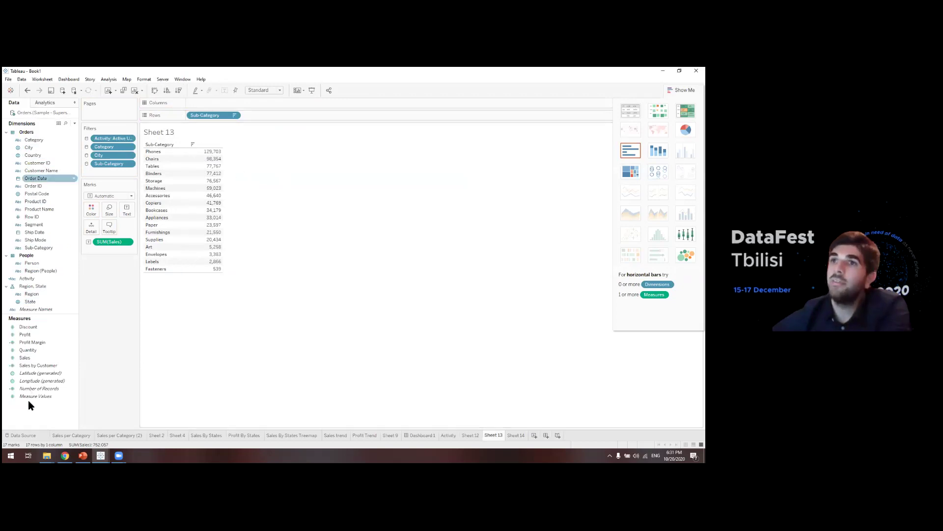
Add a grand total row to the Sub-Category sales table.
{"action": "left_click", "coordinate": [51, 102]}
{"action": "left_click_drag", "start_coordinate": [30, 155], "coordinate": [250, 167]}
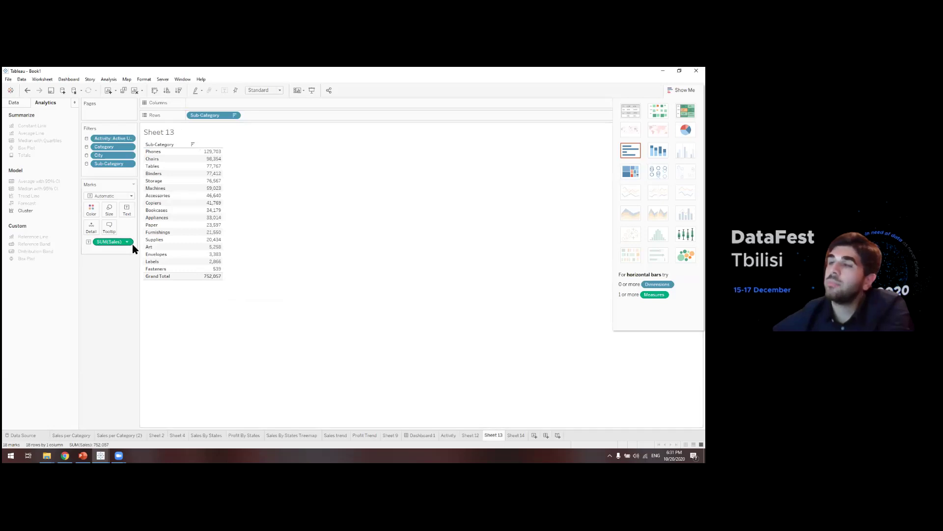
{"action": "mouse_move", "coordinate": [221, 153]}
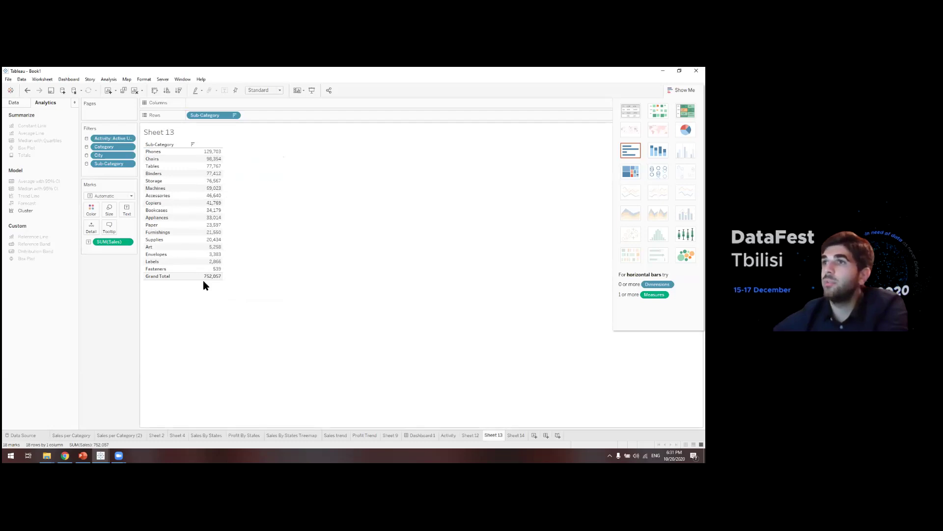
{"action": "double_click", "coordinate": [116, 250]}
{"action": "mouse_move", "coordinate": [208, 156]}
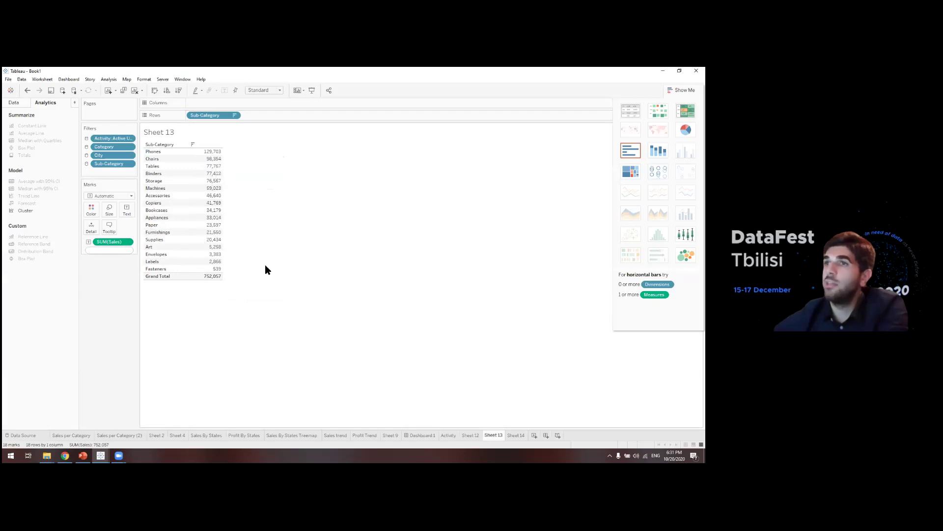
{"action": "type", "text": "sum"}
{"action": "key", "text": "Return"}
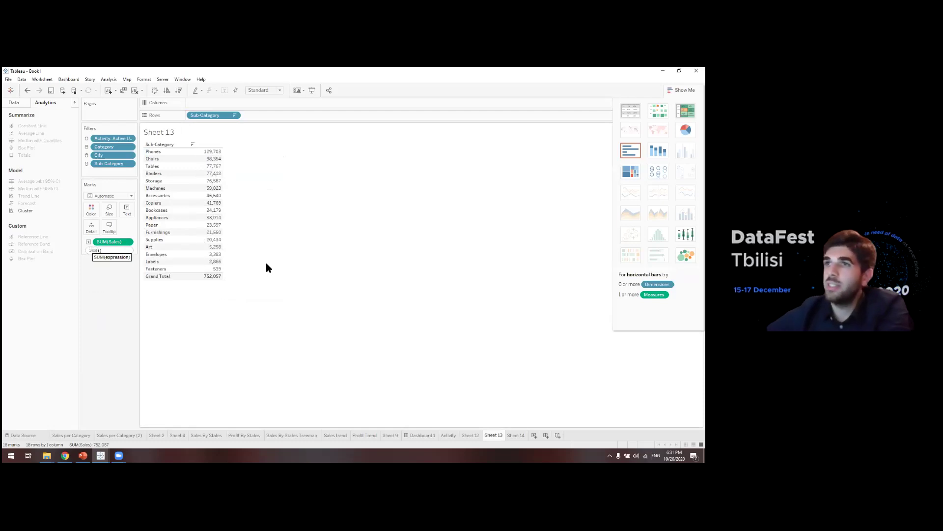
{"action": "type", "text": "sales"}
{"action": "key", "text": "Return"}
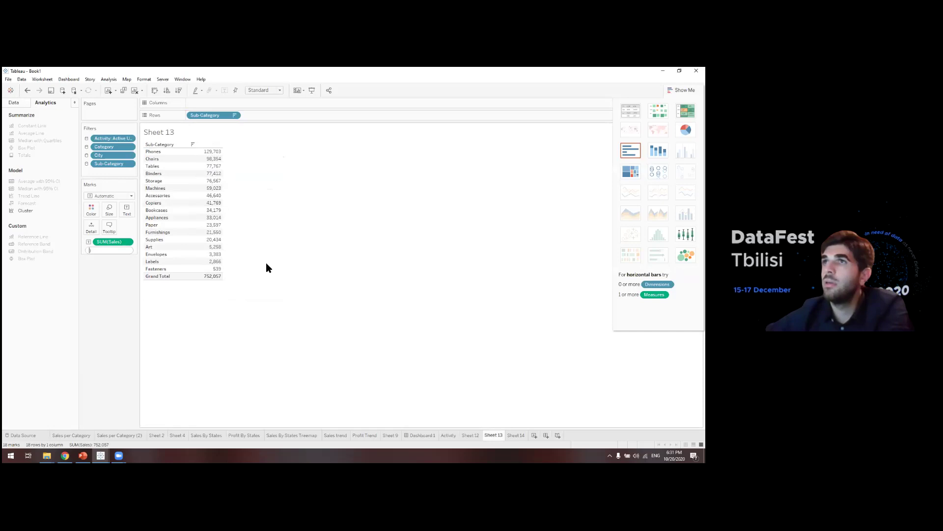
{"action": "key", "text": "ctrl+a"}
{"action": "key", "text": "BackSpace"}
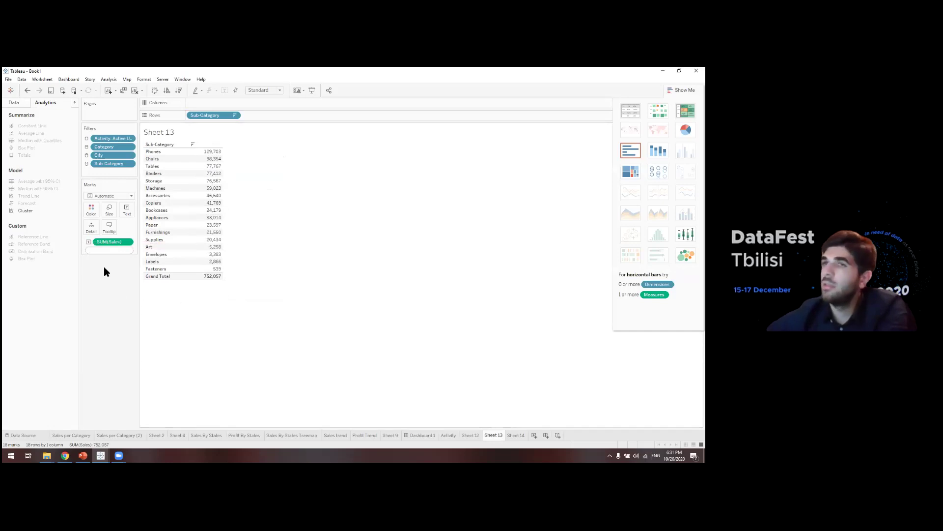
Add a second SUM(Sales) measure to the marks of Sheet 13 as an ad-hoc calculation.
{"action": "left_click", "coordinate": [13, 103]}
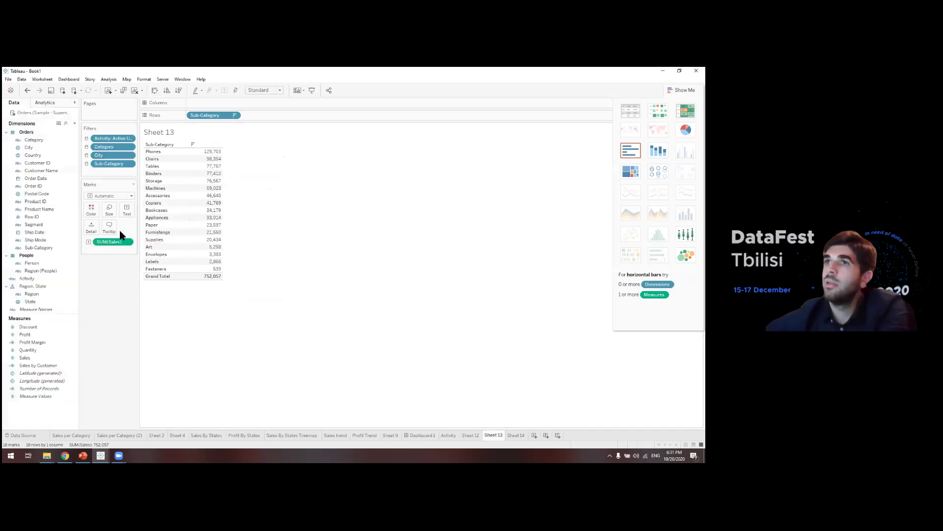
{"action": "double_click", "coordinate": [119, 250]}
{"action": "type", "text": "sum([Sales"}
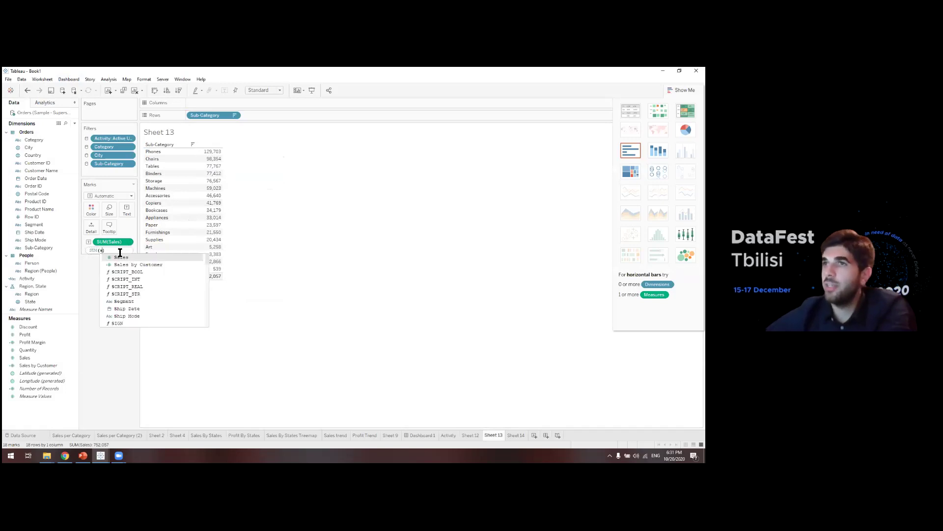
{"action": "key", "text": "Return"}
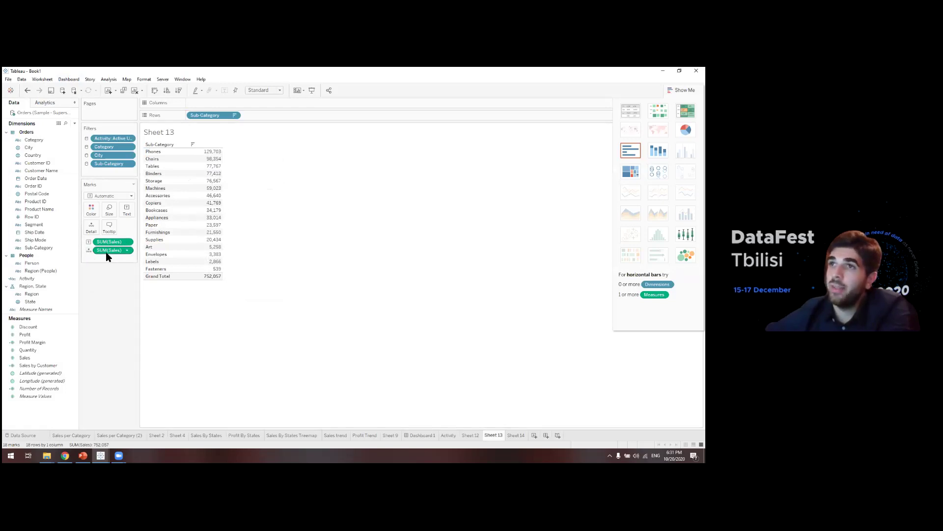
Apply the Percent of Total quick table calculation to the second SUM(Sales) and show it as text.
{"action": "left_click", "coordinate": [131, 251]}
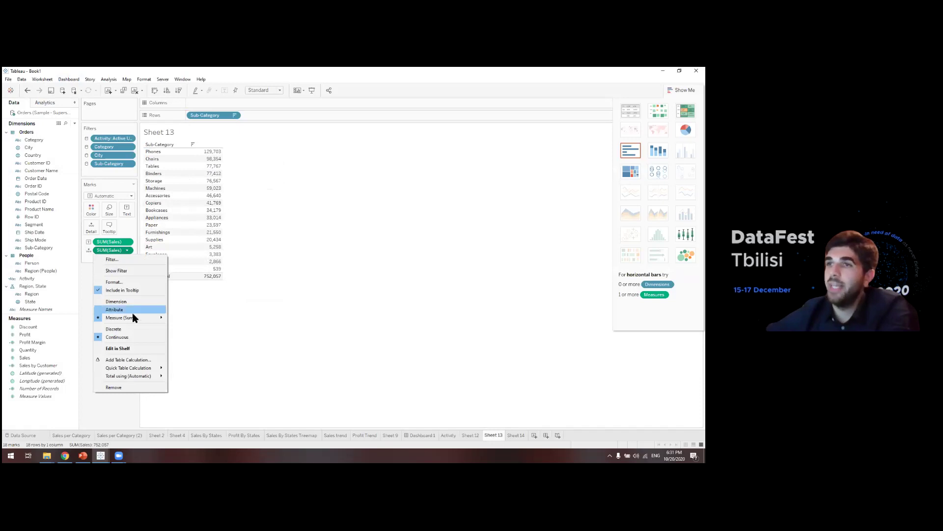
{"action": "mouse_move", "coordinate": [130, 366]}
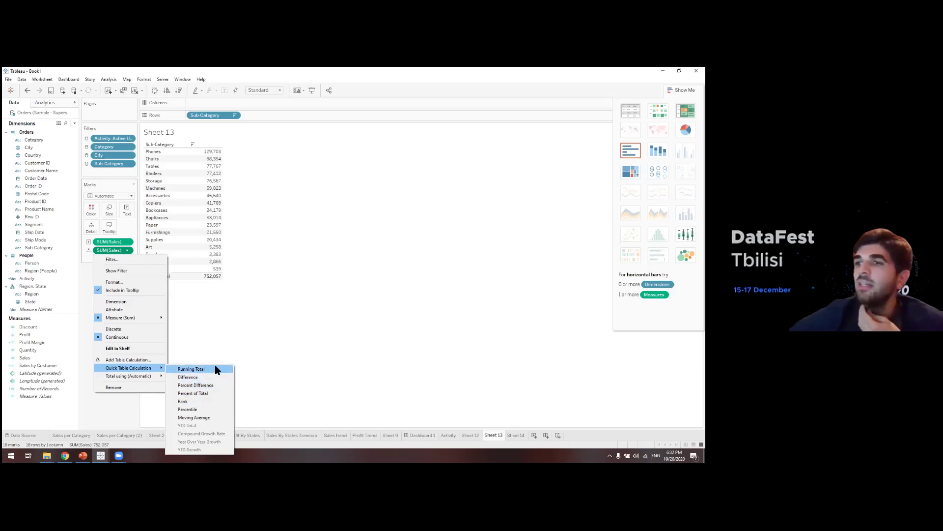
{"action": "left_click", "coordinate": [202, 393]}
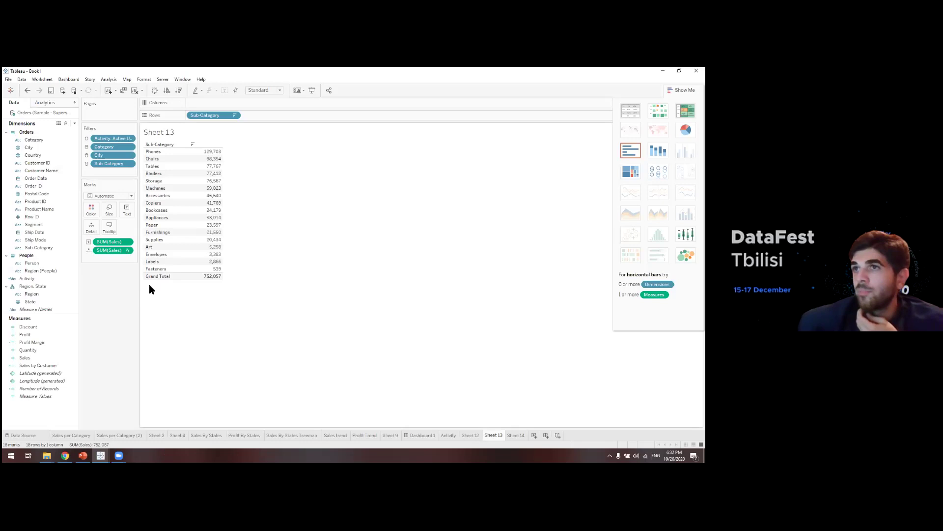
{"action": "left_click", "coordinate": [89, 251]}
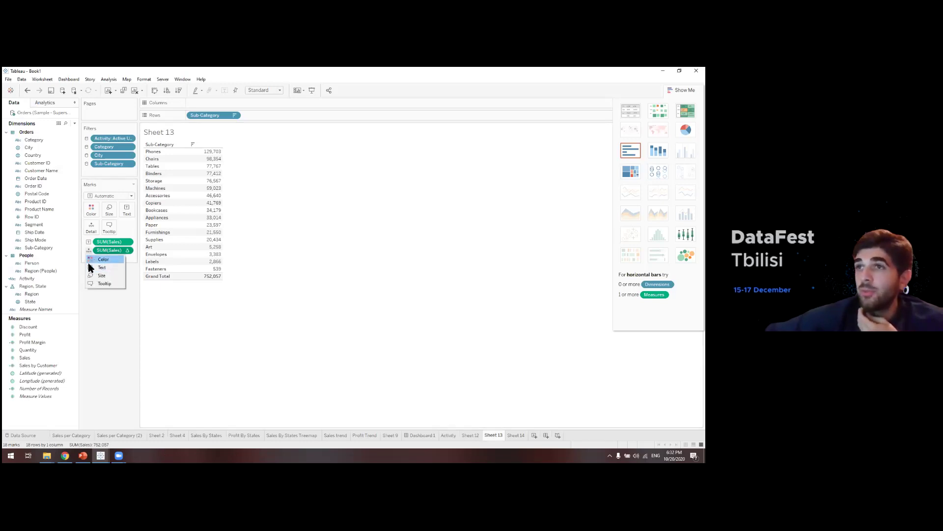
{"action": "left_click", "coordinate": [92, 269]}
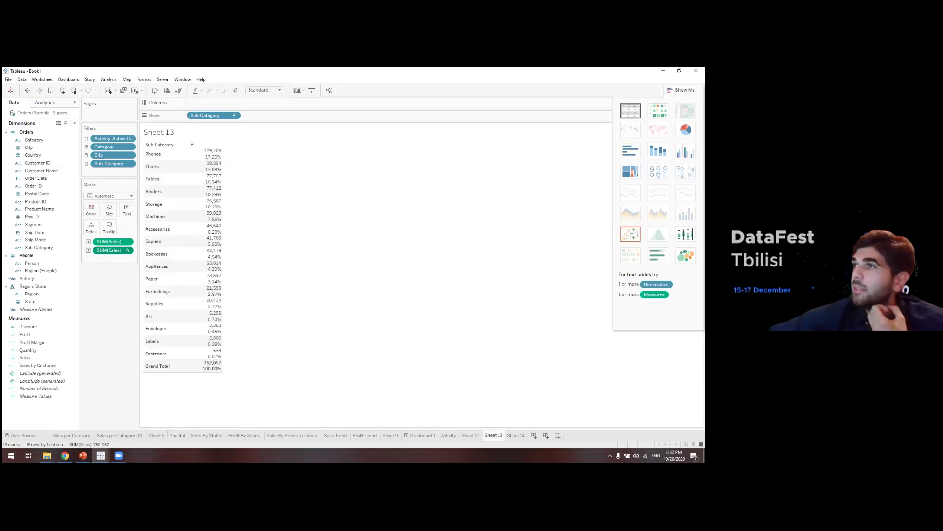
Lay out the two sales measures as separate columns of a text table set to Fit Height and sorted descending.
{"action": "left_click", "coordinate": [631, 111]}
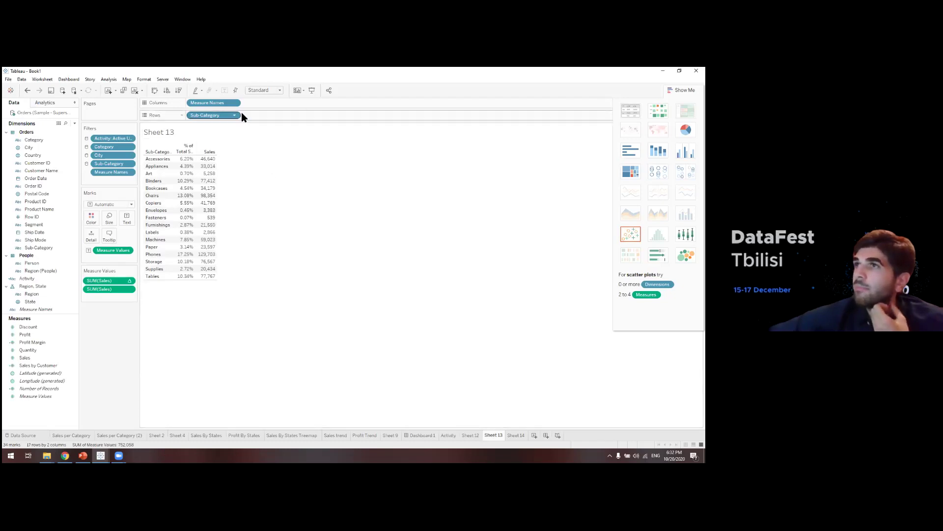
{"action": "left_click", "coordinate": [264, 90]}
{"action": "left_click", "coordinate": [260, 110]}
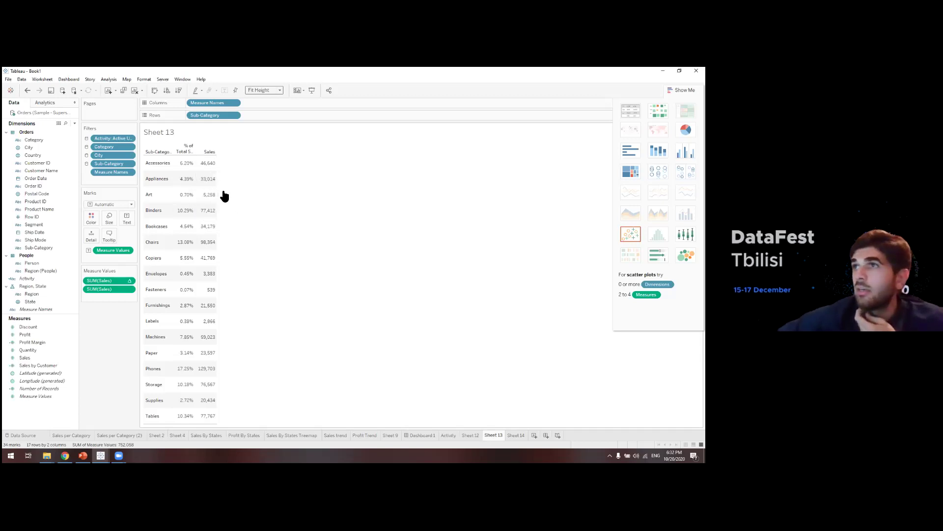
{"action": "left_click", "coordinate": [178, 91]}
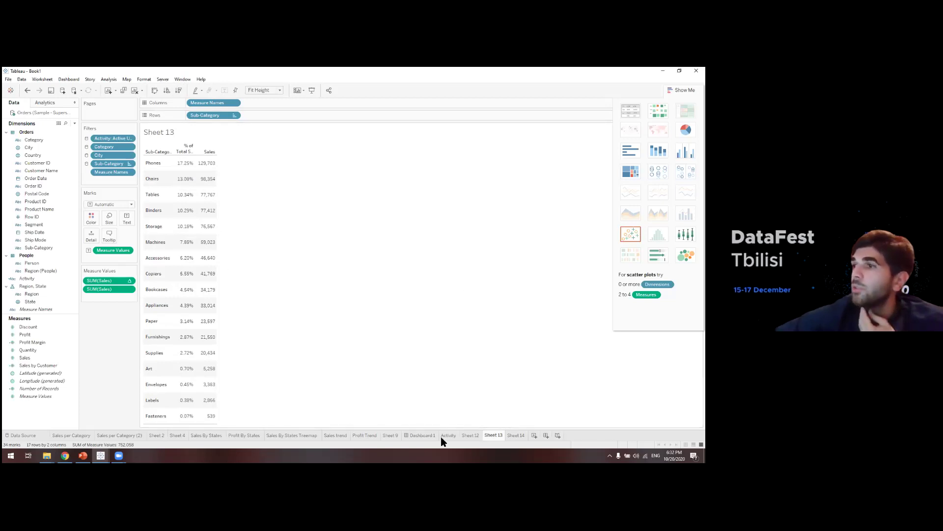
Widen the Sales trend chart on the State level analysis dashboard by narrowing the adjacent Profit Trend chart.
{"action": "left_click", "coordinate": [423, 435]}
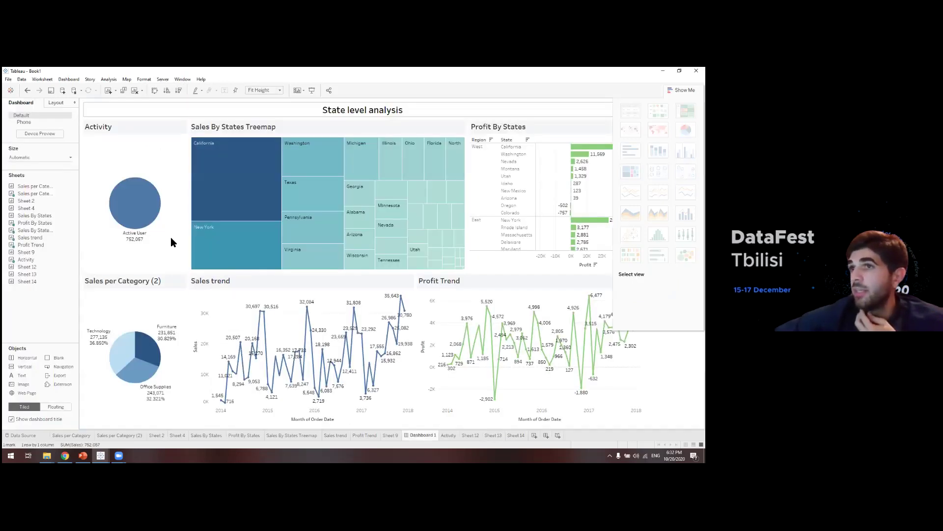
{"action": "left_click", "coordinate": [446, 303]}
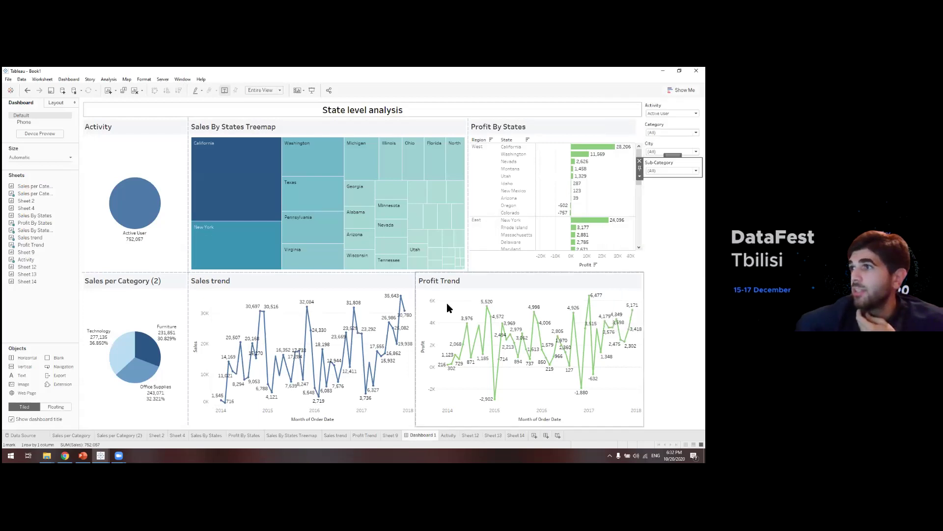
{"action": "left_click_drag", "start_coordinate": [415, 300], "coordinate": [462, 298]}
{"action": "mouse_move", "coordinate": [249, 256]}
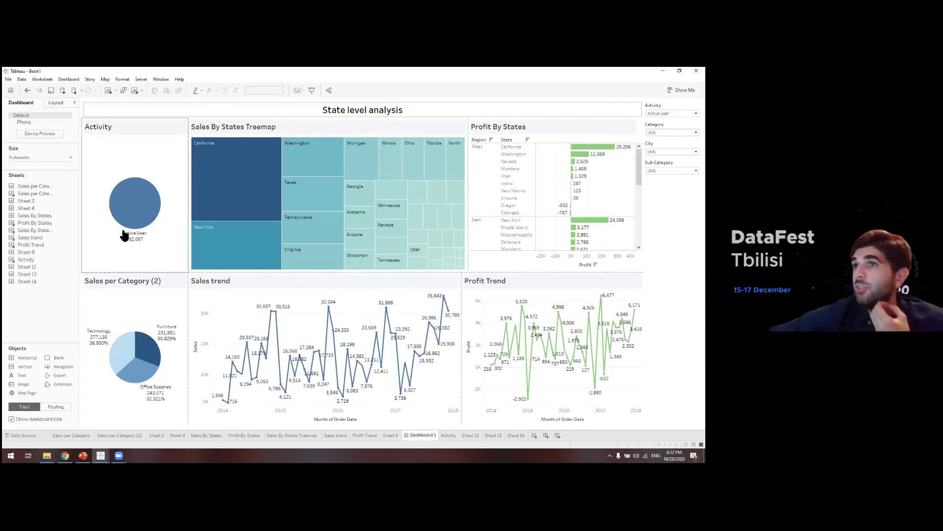
Return to Sheet 13, widen the table's measure columns and select the % of Total Sales column.
{"action": "left_click", "coordinate": [516, 434]}
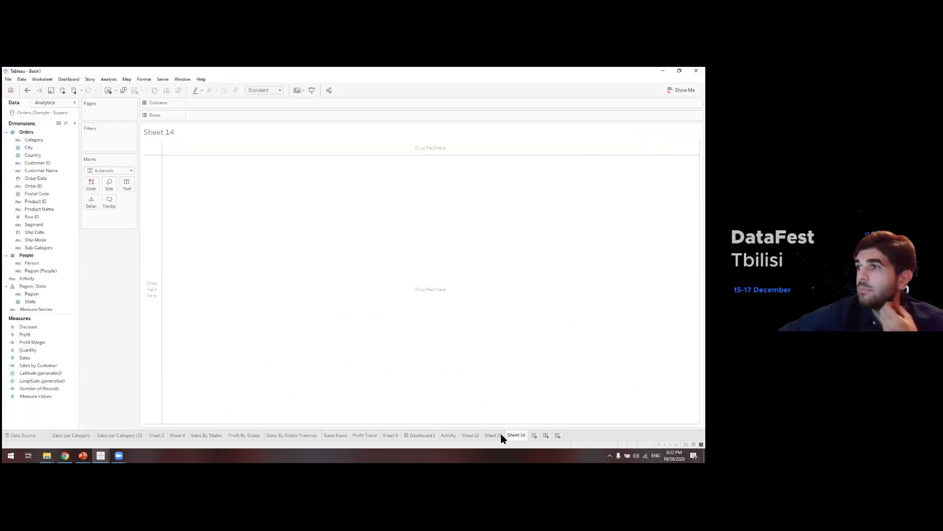
{"action": "left_click", "coordinate": [499, 435]}
{"action": "mouse_move", "coordinate": [181, 172]}
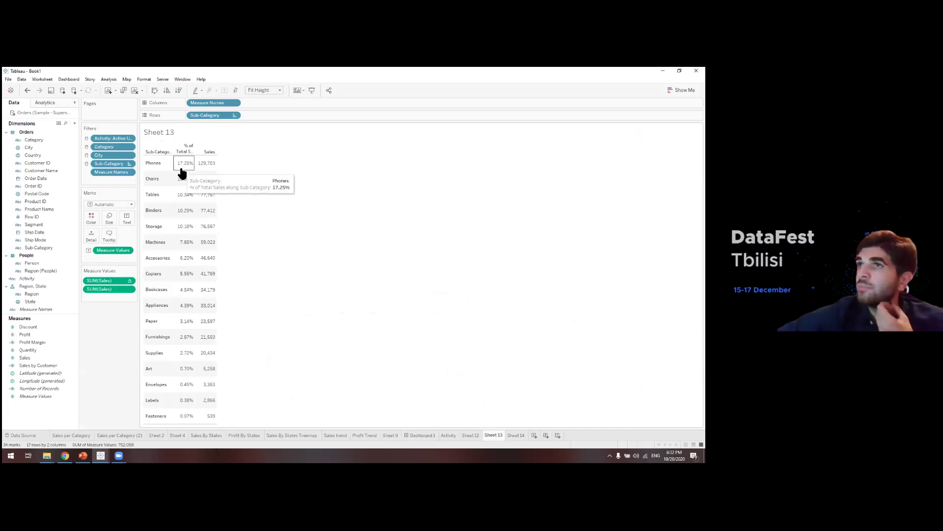
{"action": "left_click_drag", "start_coordinate": [205, 152], "coordinate": [258, 173]}
{"action": "left_click", "coordinate": [213, 152]}
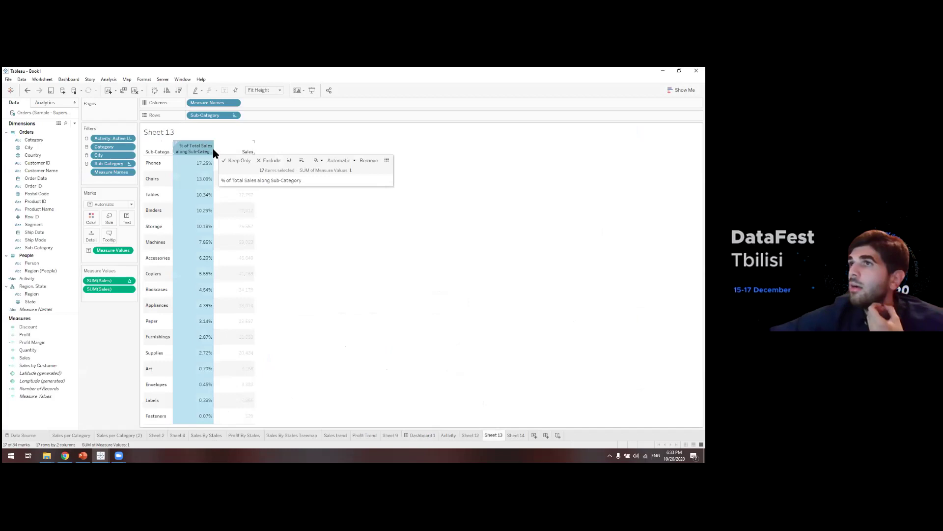
Convert the Sheet 13 sub-category sales table into a treemap.
{"action": "left_click", "coordinate": [681, 90]}
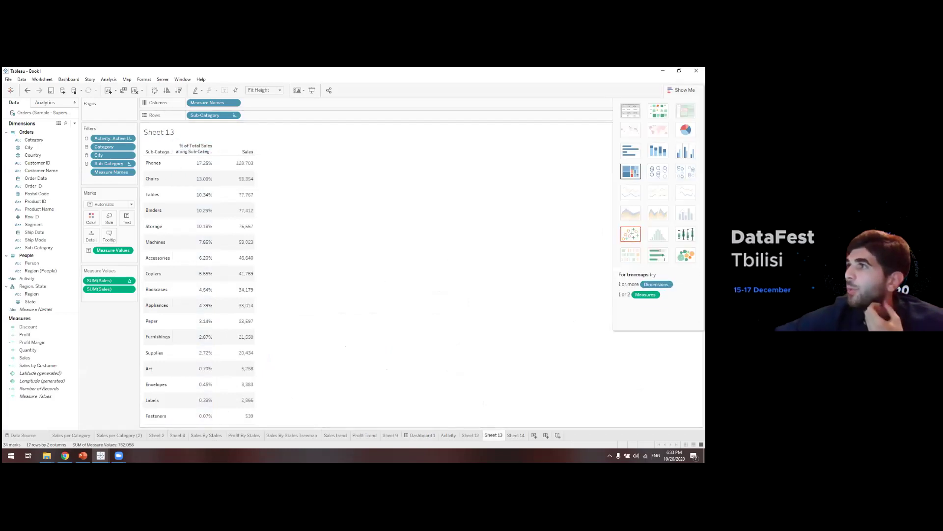
{"action": "left_click", "coordinate": [631, 171]}
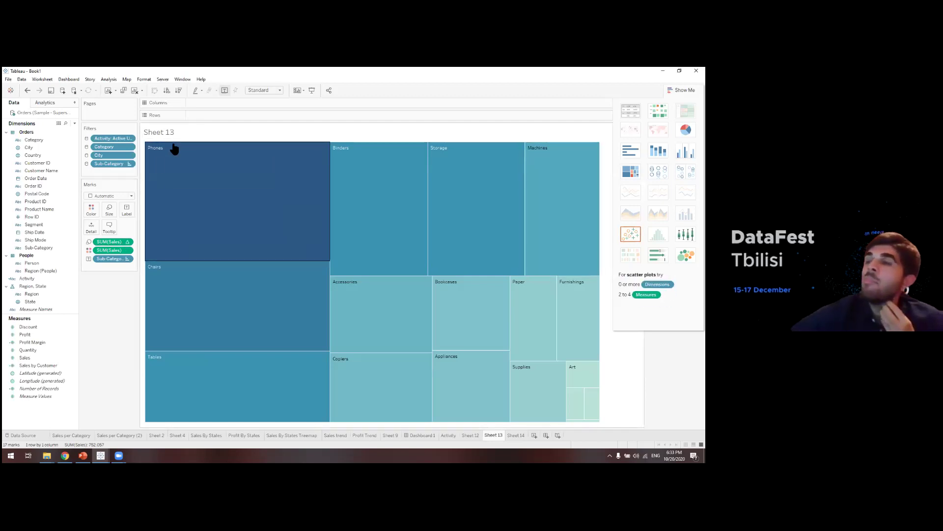
{"action": "left_click", "coordinate": [128, 251]}
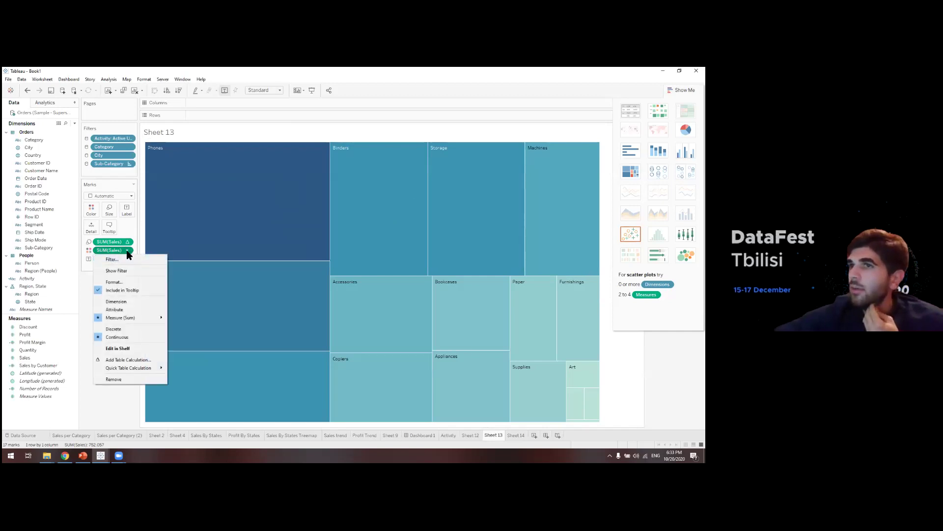
{"action": "key", "text": "Escape"}
Add an ad hoc SUM([Sales]) calculation to the treemap's marks as a third sales measure.
{"action": "double_click", "coordinate": [101, 266]}
{"action": "type", "text": "SUM(s"}
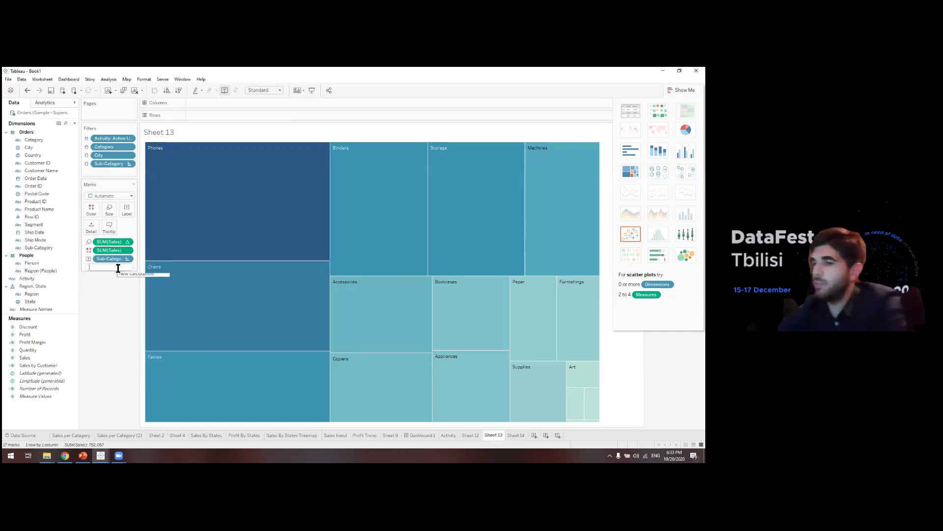
{"action": "type", "text": "a"}
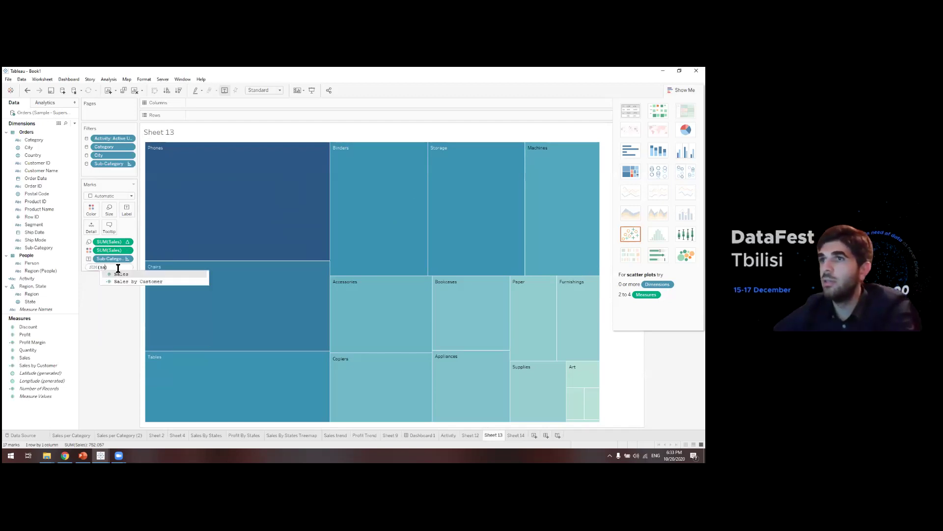
{"action": "key", "text": "Return"}
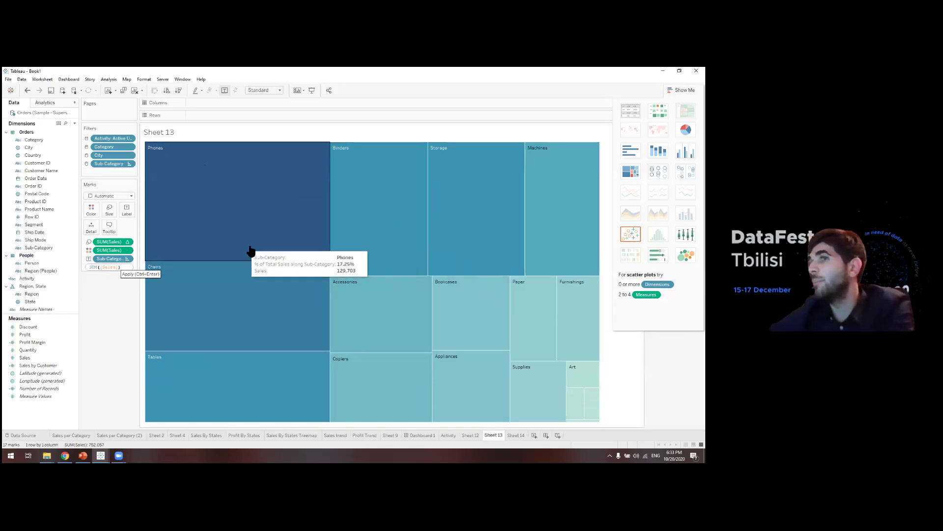
{"action": "key", "text": "Return"}
Apply the Percent of Total quick table calculation to the newly added SUM(Sales) and show it as a label on the treemap.
{"action": "left_click", "coordinate": [127, 267]}
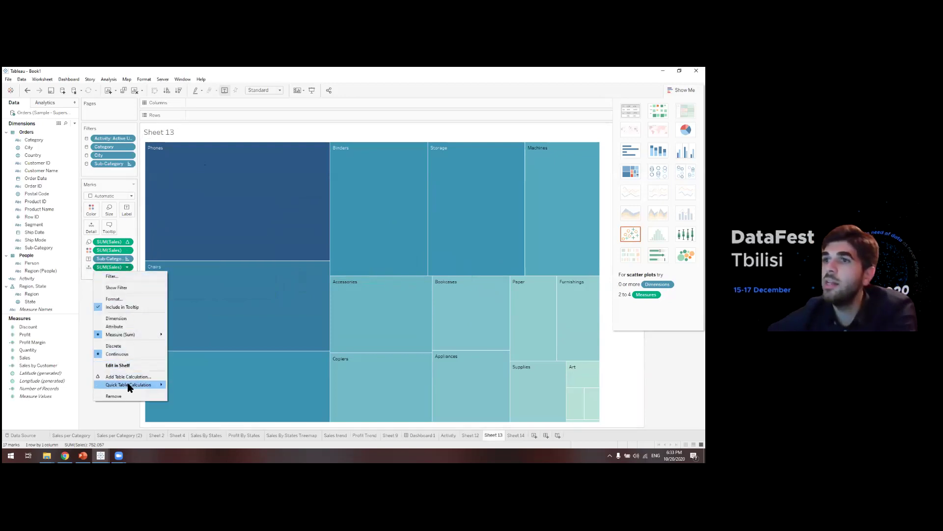
{"action": "mouse_move", "coordinate": [130, 385]}
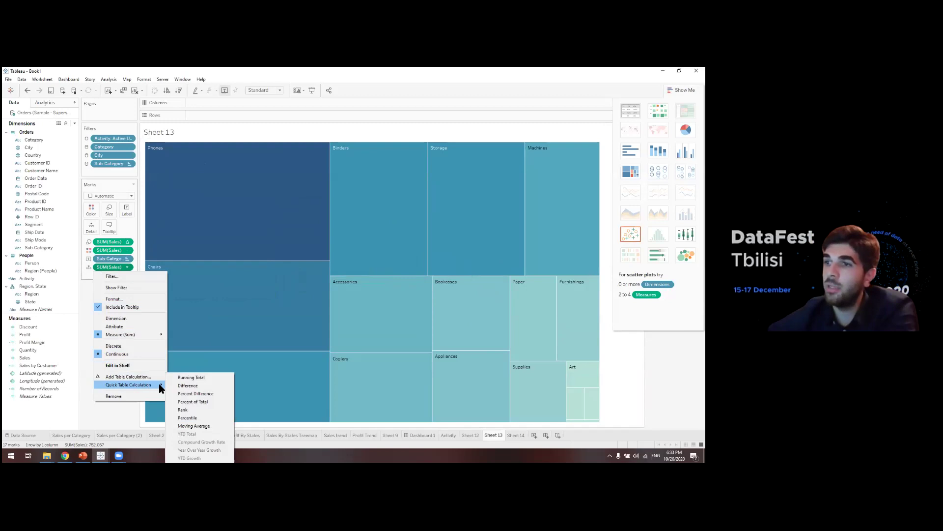
{"action": "left_click", "coordinate": [199, 397]}
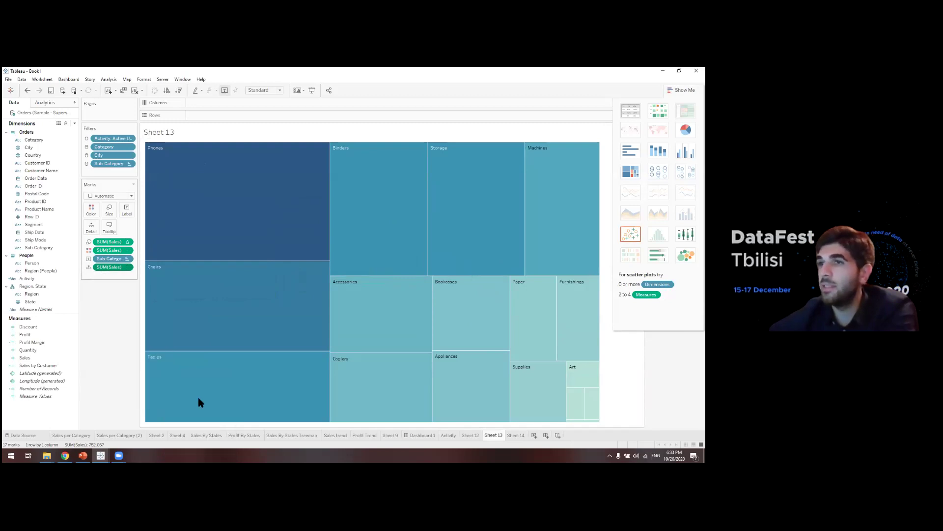
{"action": "left_click", "coordinate": [89, 266]}
{"action": "left_click", "coordinate": [90, 282]}
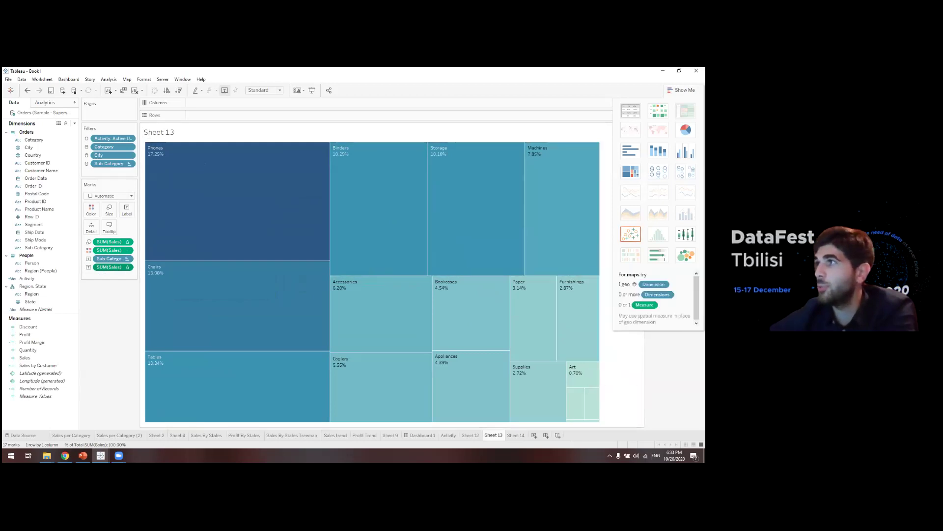
{"action": "left_click", "coordinate": [470, 435]}
{"action": "left_click", "coordinate": [493, 436]}
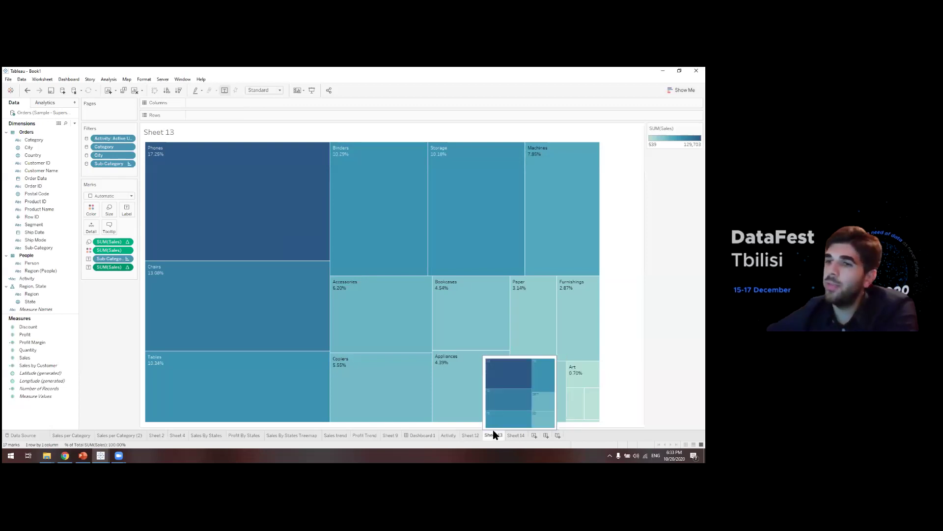
{"action": "mouse_move", "coordinate": [509, 430]}
{"action": "mouse_move", "coordinate": [501, 329]}
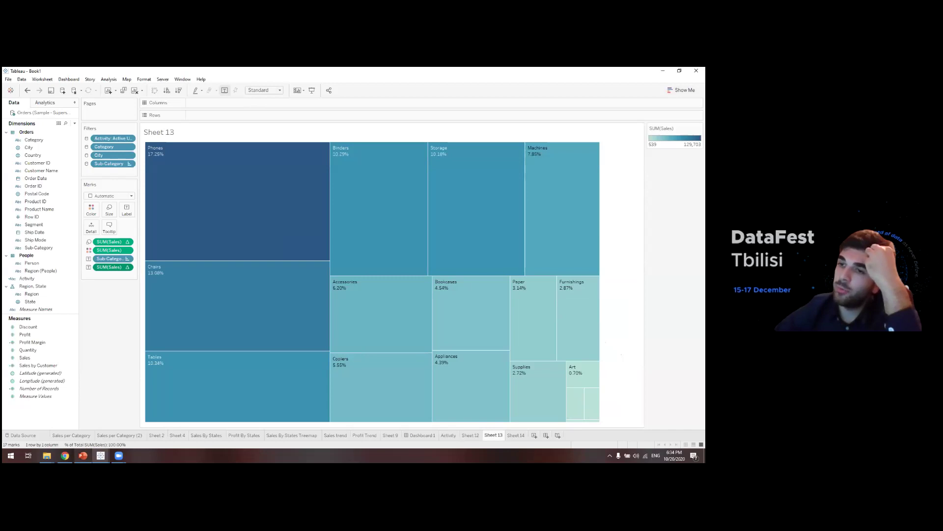
Switch to PowerPoint and review the List of Topics Covered and Further learning slides.
{"action": "left_click", "coordinate": [83, 455]}
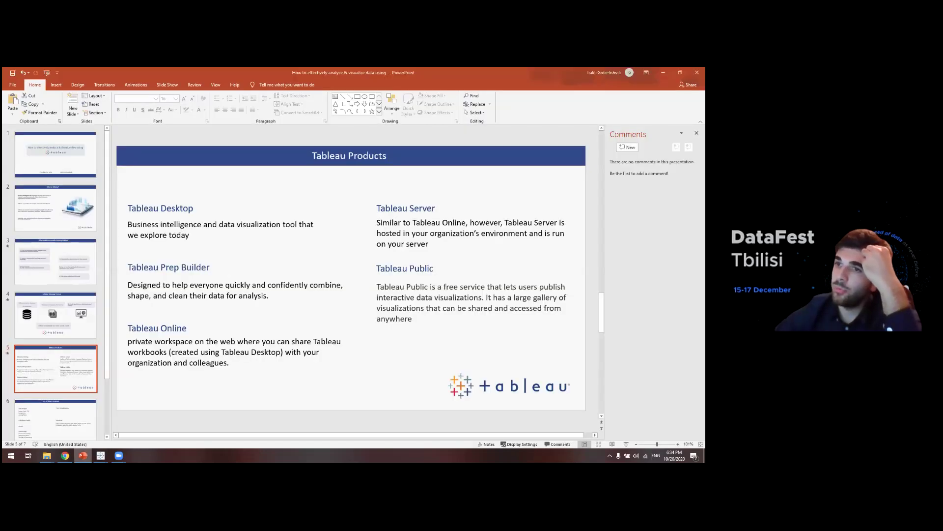
{"action": "left_click", "coordinate": [72, 425]}
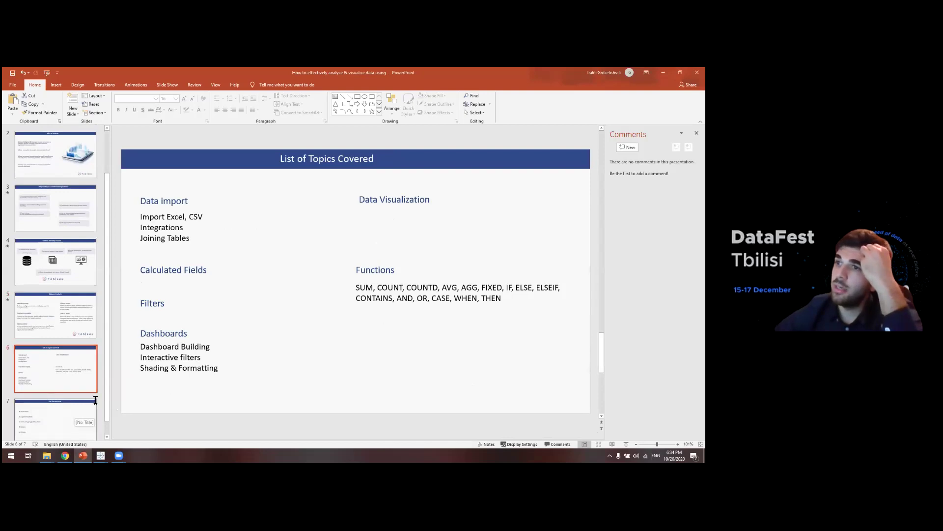
{"action": "left_click", "coordinate": [65, 426]}
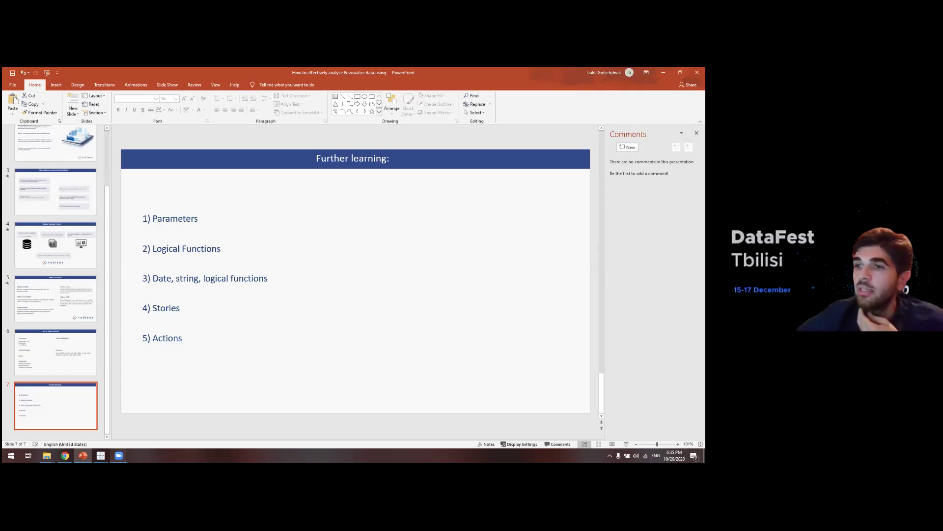
Return to the Book1 workbook in Tableau and inspect the Chairs and Accessories blocks of the treemap.
{"action": "mouse_move", "coordinate": [101, 456]}
{"action": "left_click", "coordinate": [140, 423]}
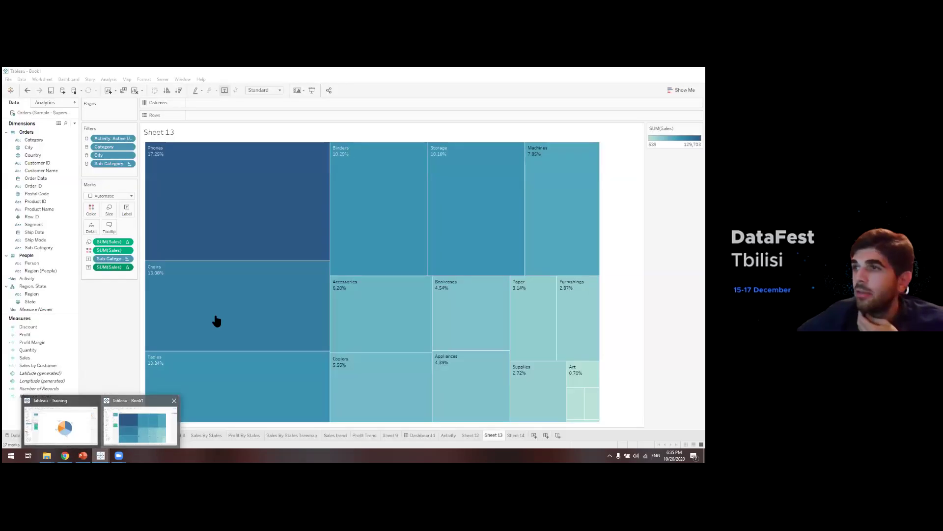
{"action": "left_click", "coordinate": [227, 296]}
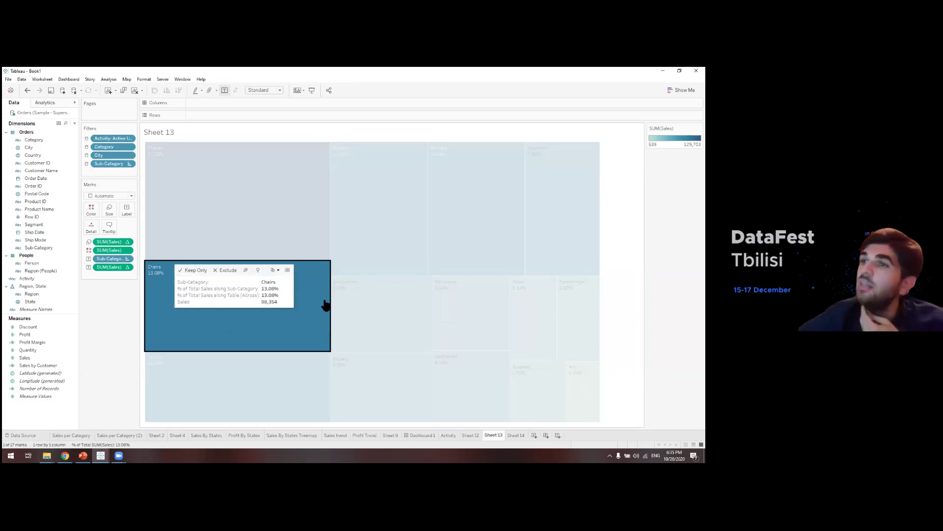
{"action": "left_click", "coordinate": [393, 285]}
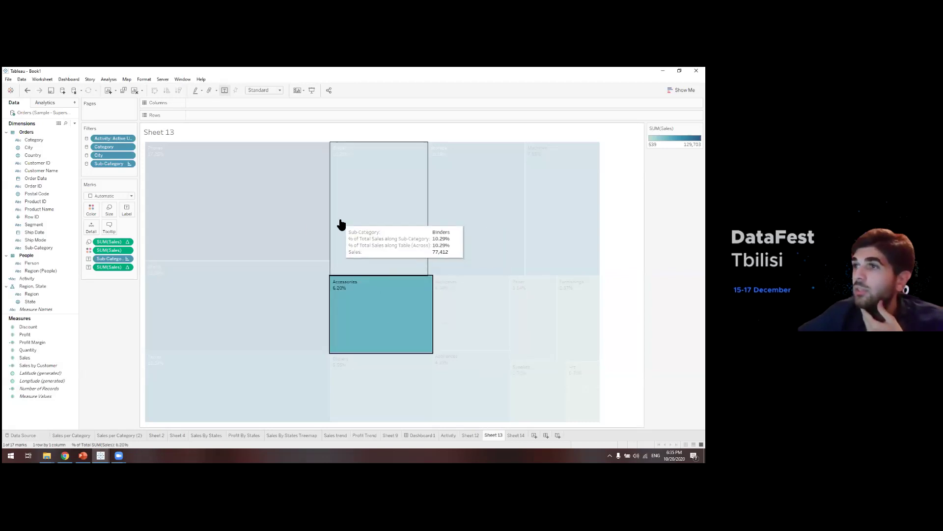
{"action": "left_click", "coordinate": [265, 275]}
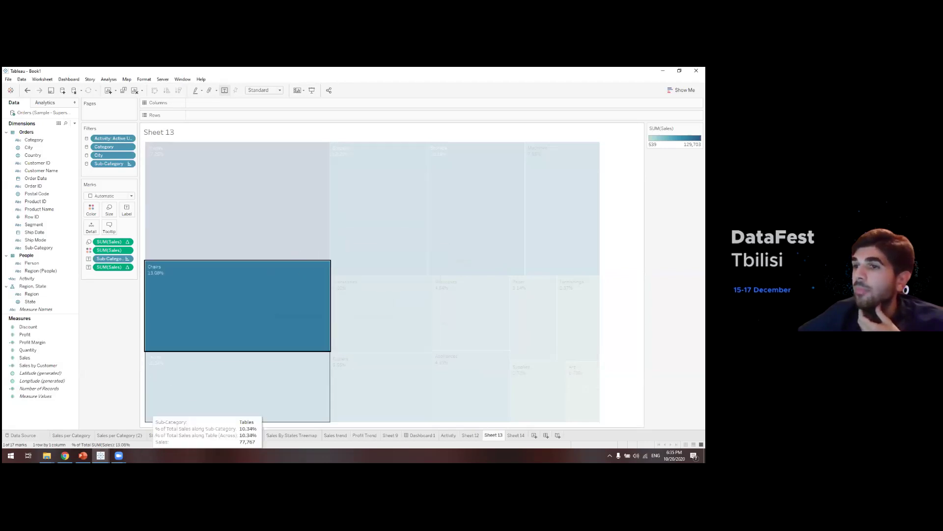
Switch back to the Further learning slide in PowerPoint.
{"action": "mouse_move", "coordinate": [101, 456]}
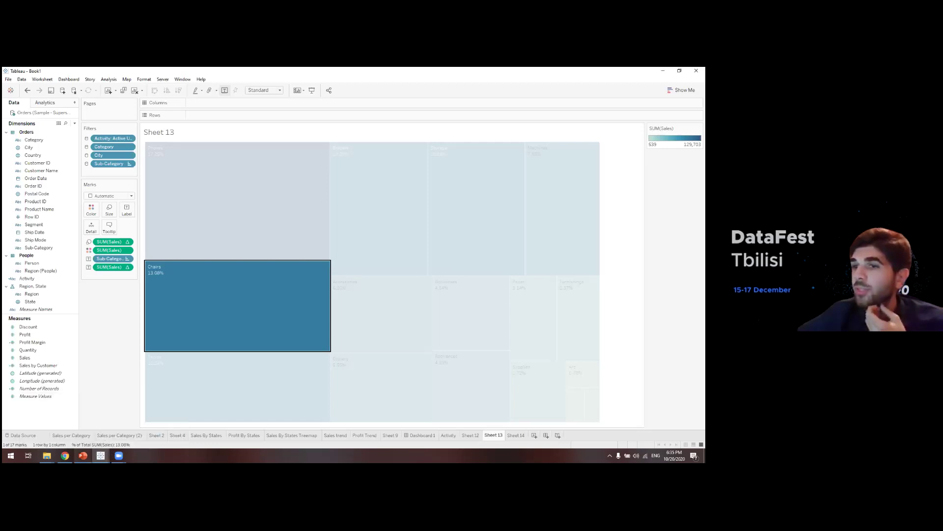
{"action": "left_click", "coordinate": [83, 455]}
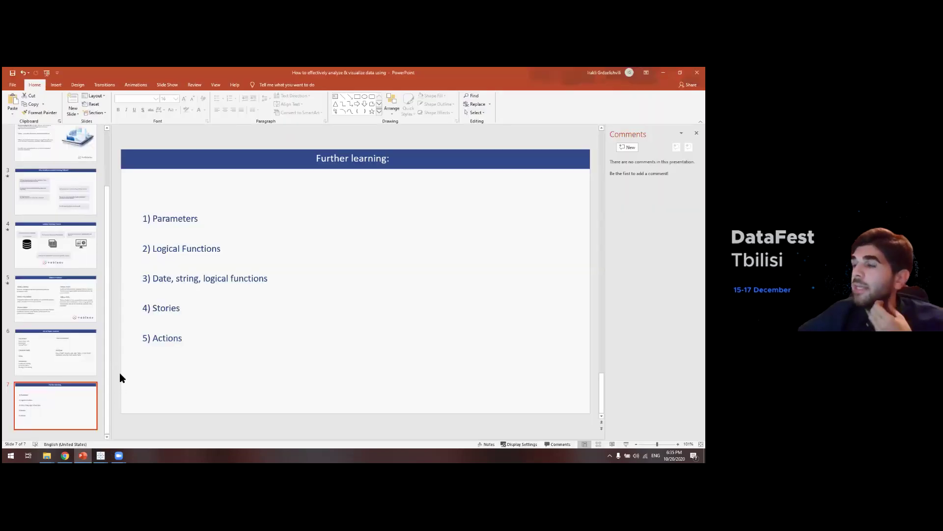